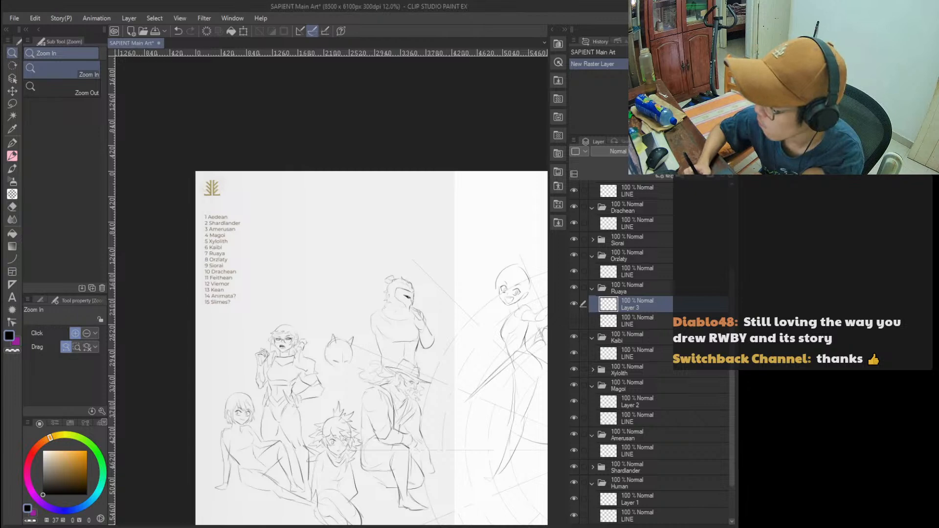
Bring up the VENTURE Lineup Page screenshot and examine how its class panels and character art are laid out.
key(super+Up)
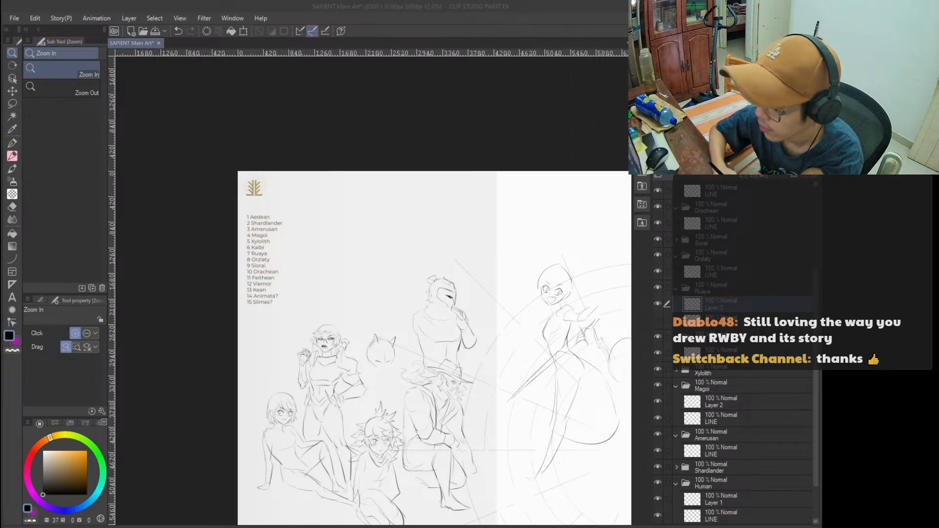
key(alt+Tab)
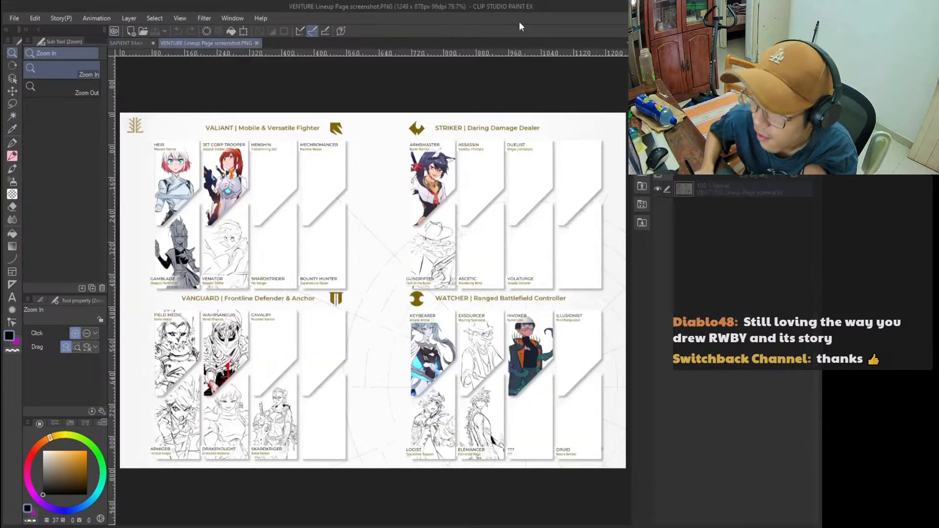
drag(385, 252, 404, 287)
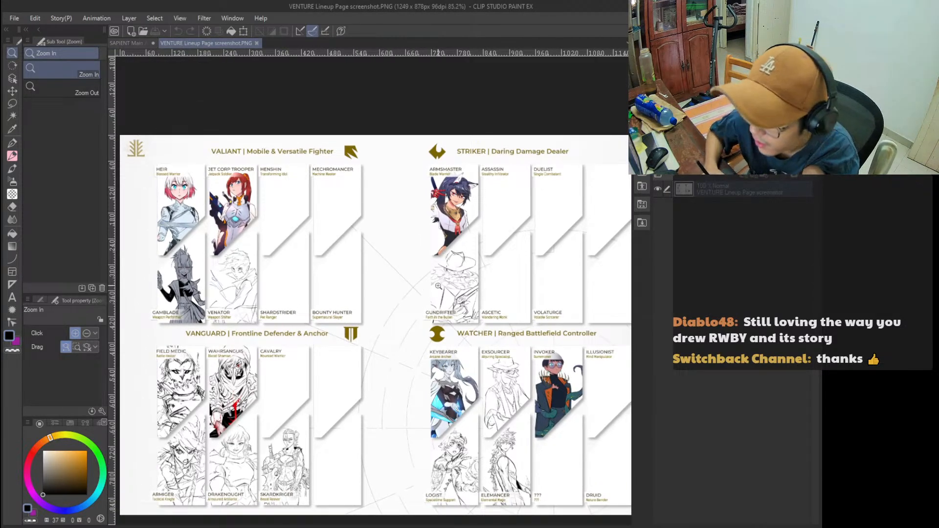
scroll(430, 303, down, 2)
scroll(440, 305, up, 3)
drag(443, 306, 418, 269)
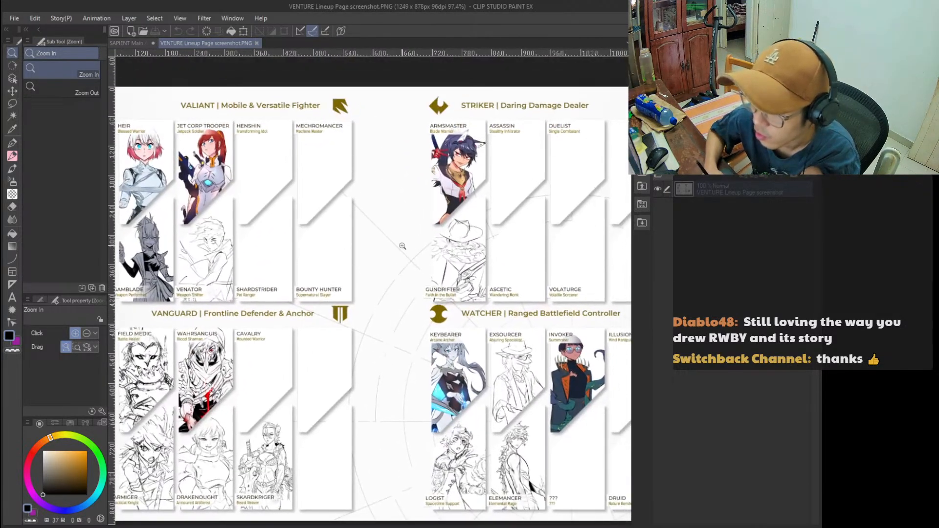
Return to the SAPIENT Main Art document and examine the species list and the composition of the group sketch.
click(136, 45)
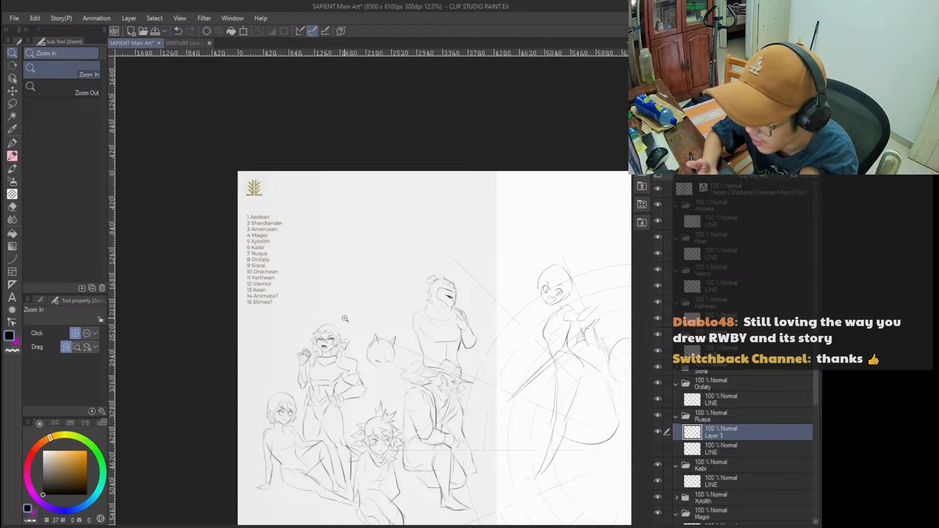
mouse_move(427, 304)
mouse_down()
mouse_move(449, 336)
mouse_move(449, 284)
mouse_move(439, 276)
mouse_move(450, 305)
mouse_move(416, 278)
mouse_up()
mouse_move(481, 307)
mouse_down()
mouse_move(430, 310)
mouse_move(429, 284)
mouse_up()
mouse_move(386, 313)
mouse_down()
mouse_move(369, 307)
mouse_move(400, 298)
mouse_up()
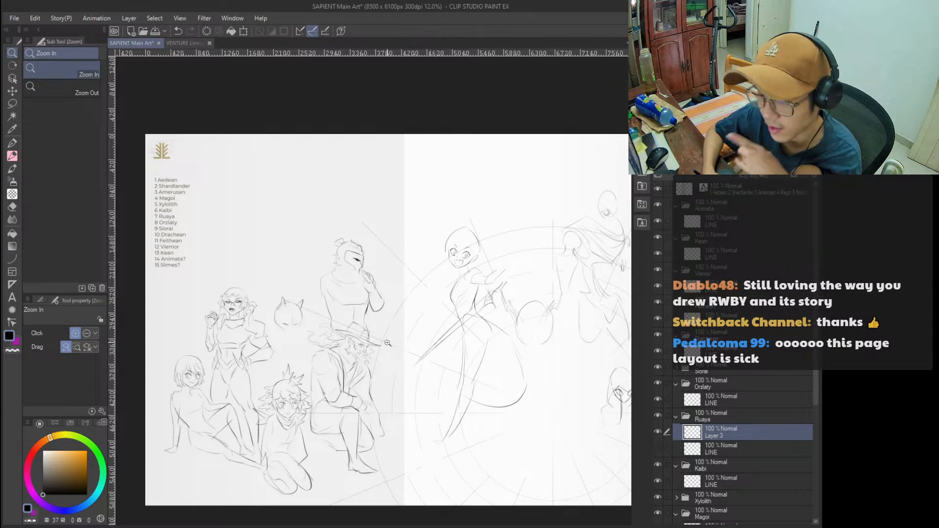
drag(292, 302, 330, 243)
drag(274, 264, 370, 290)
drag(440, 262, 417, 237)
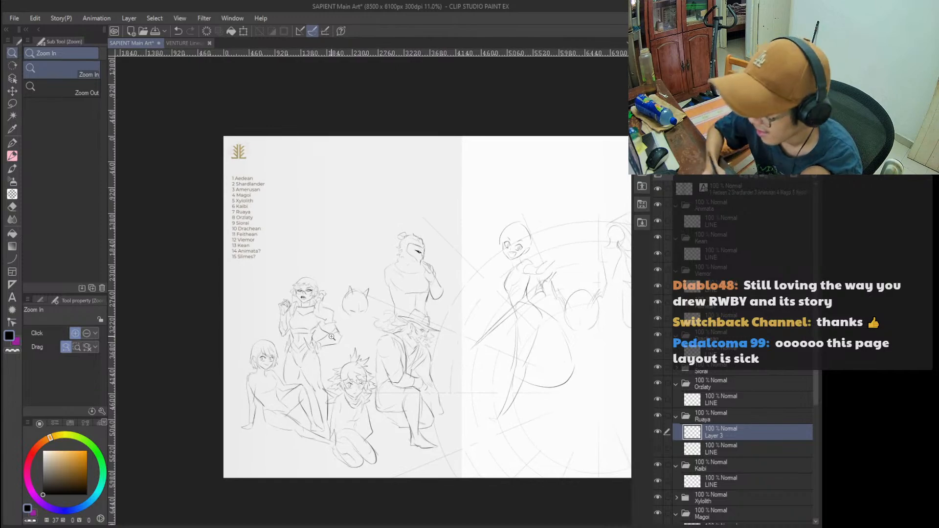
mouse_move(373, 341)
mouse_down()
mouse_move(401, 313)
mouse_move(387, 337)
mouse_move(392, 283)
mouse_move(408, 348)
mouse_move(432, 326)
mouse_up()
drag(498, 320, 457, 326)
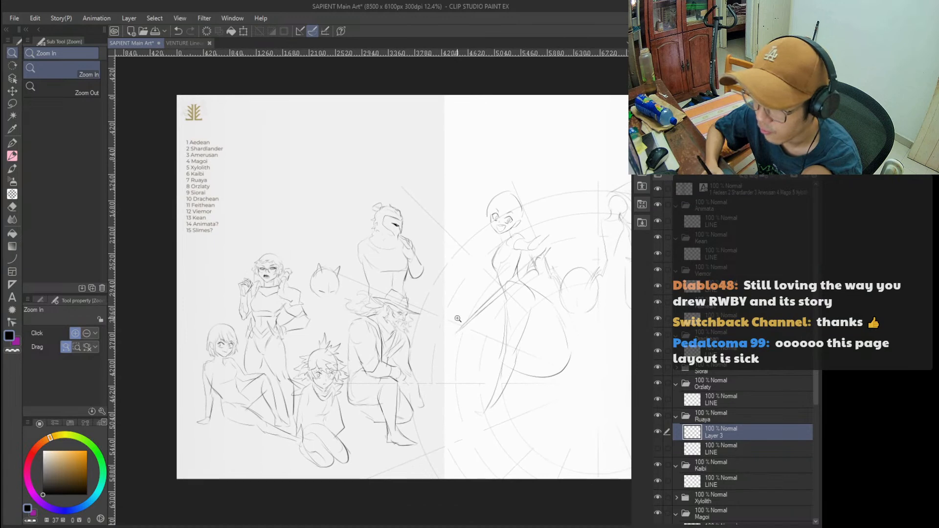
drag(465, 344, 478, 367)
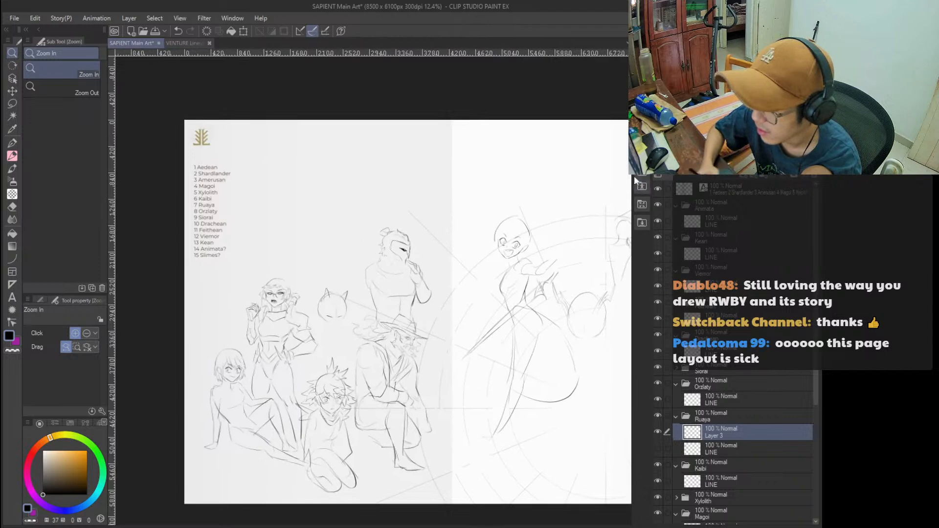
drag(504, 309, 490, 320)
drag(423, 315, 455, 257)
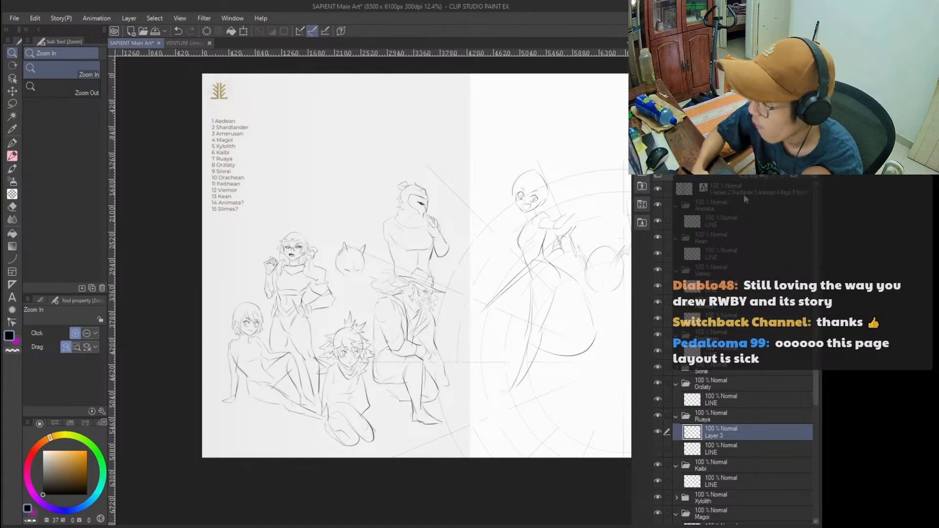
Add a new raster layer above the species list text layer.
click(755, 191)
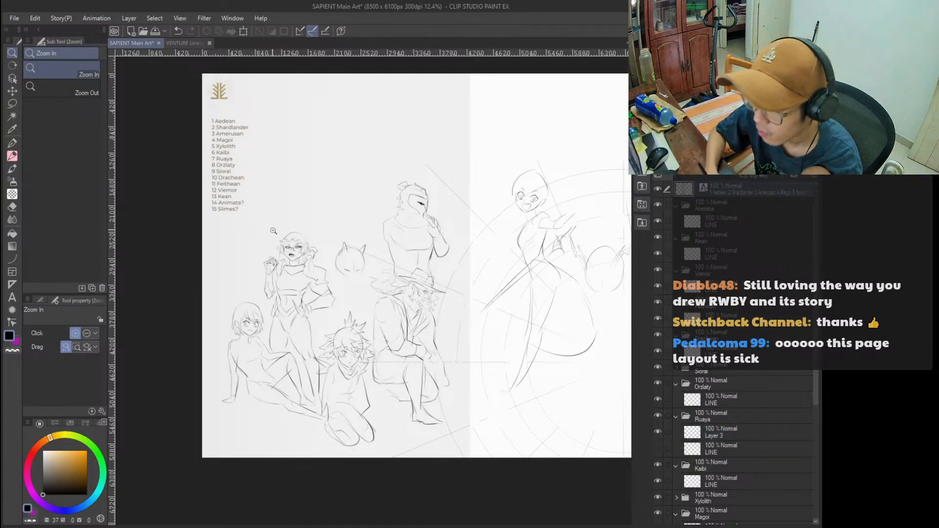
click(744, 177)
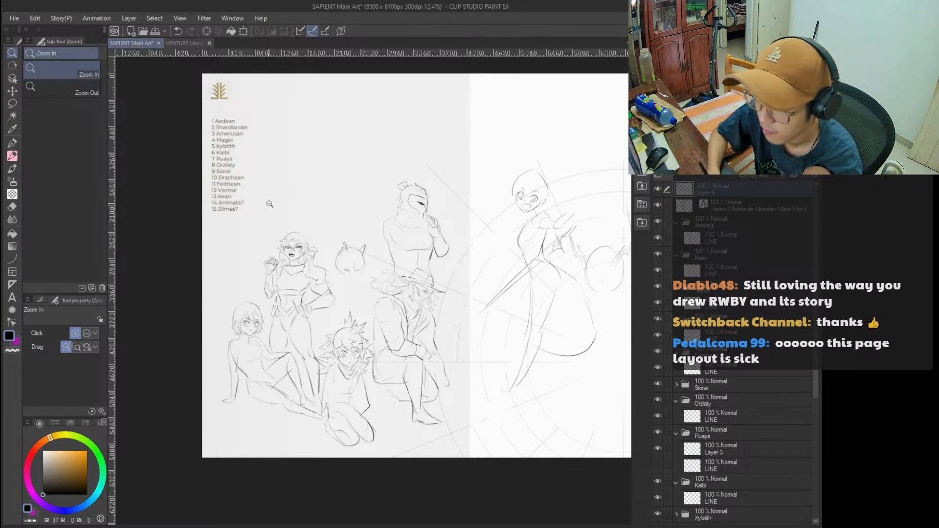
Draw G-pen arrows pointing at the Animata? and Slimes? entries, undoing and redrawing faulty arrow strokes.
key(p)
mouse_move(266, 208)
mouse_down()
mouse_move(283, 282)
mouse_move(270, 265)
mouse_up()
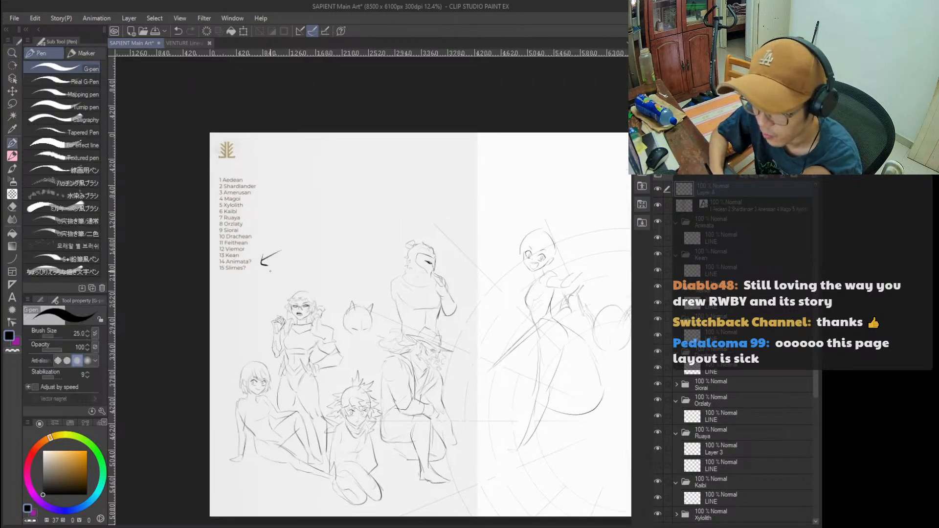
key(ctrl+z)
drag(264, 254, 267, 262)
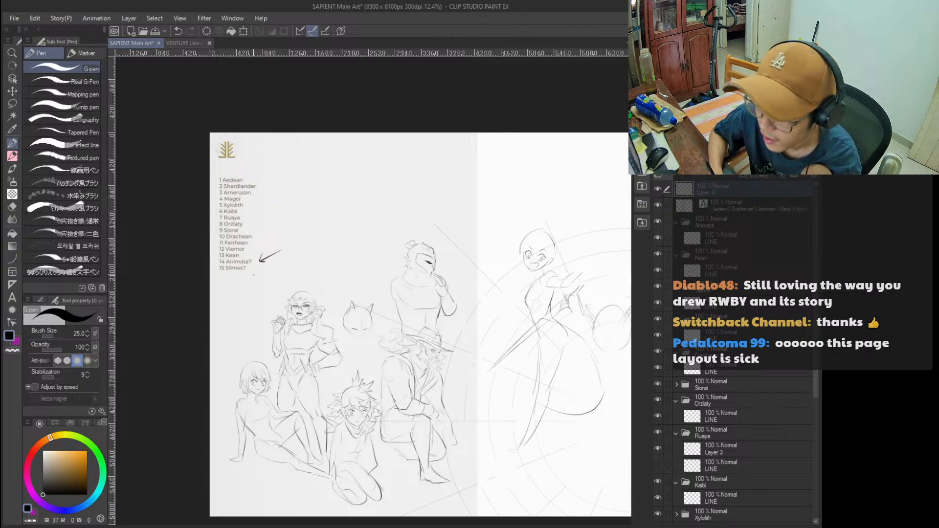
drag(253, 268, 263, 286)
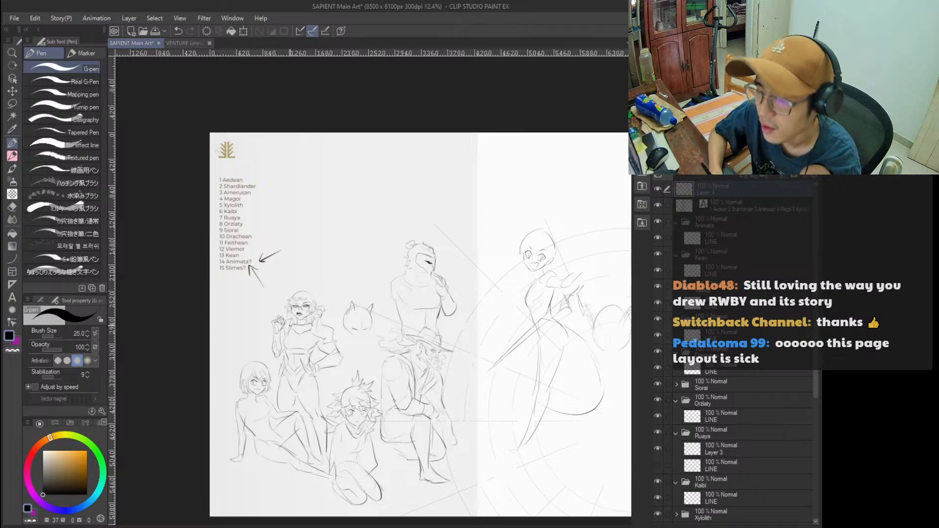
key(ctrl+z)
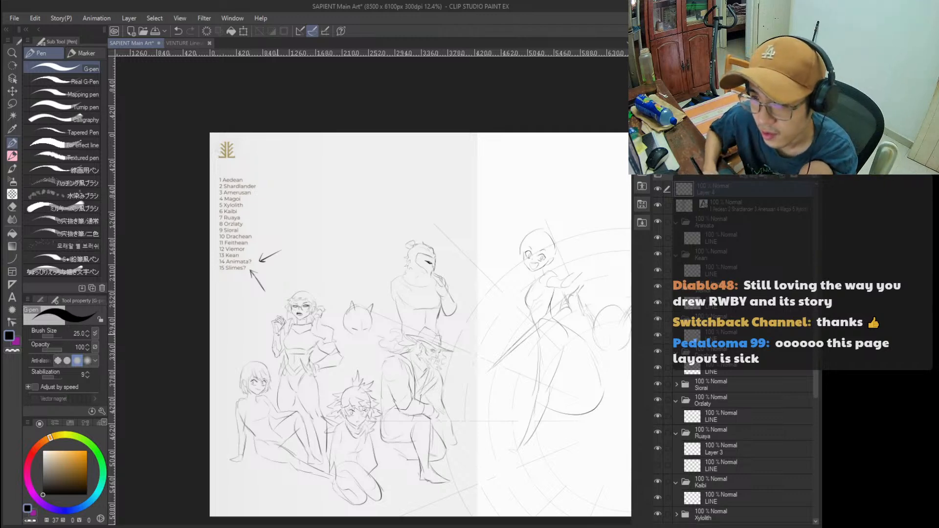
Erase the two arrows beside the Animata? and Slimes? entries with the hard eraser.
scroll(362, 282, up, 1)
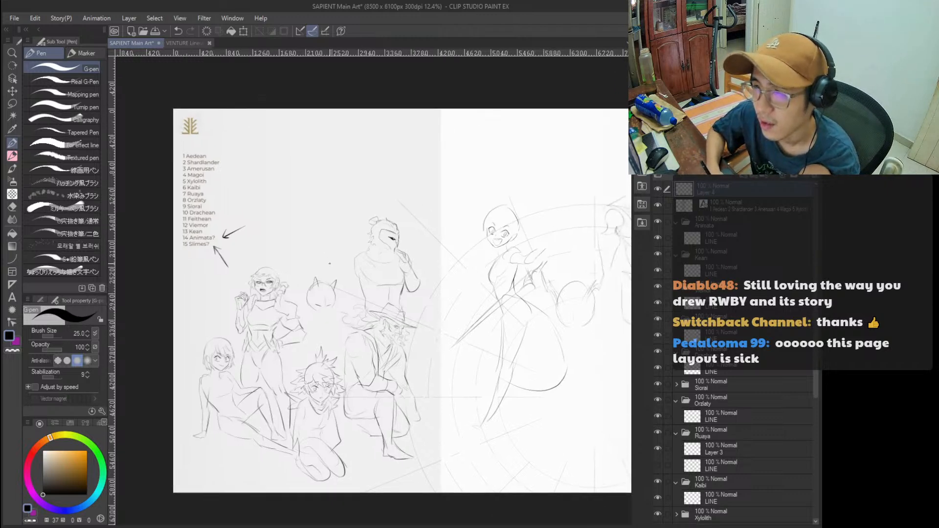
key(ctrl+space)
click(278, 277)
scroll(333, 270, up, 1)
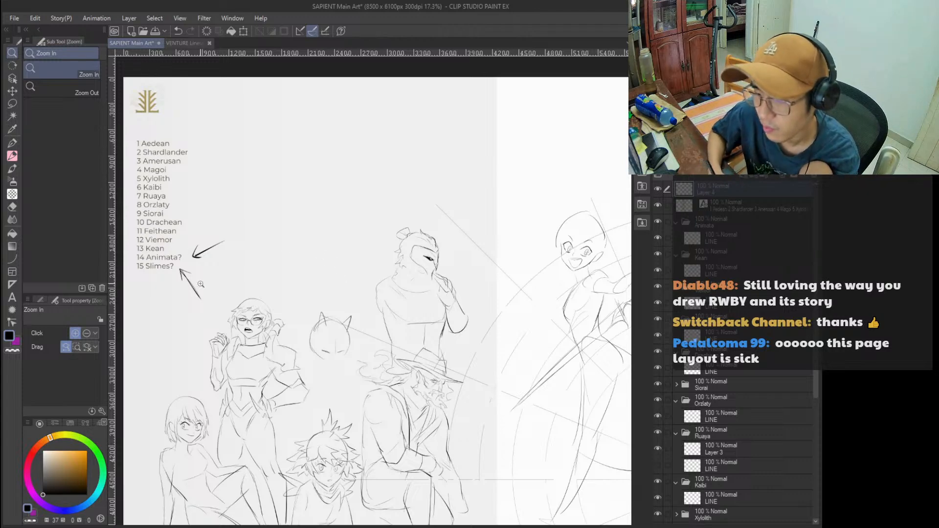
key(e)
drag(181, 270, 201, 299)
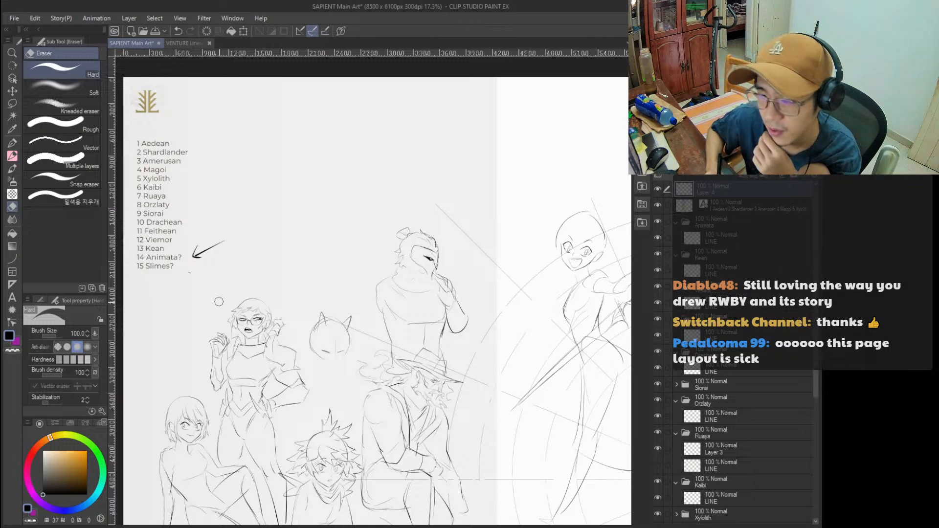
mouse_move(204, 231)
mouse_down()
mouse_move(201, 240)
mouse_move(218, 242)
mouse_move(205, 263)
mouse_up()
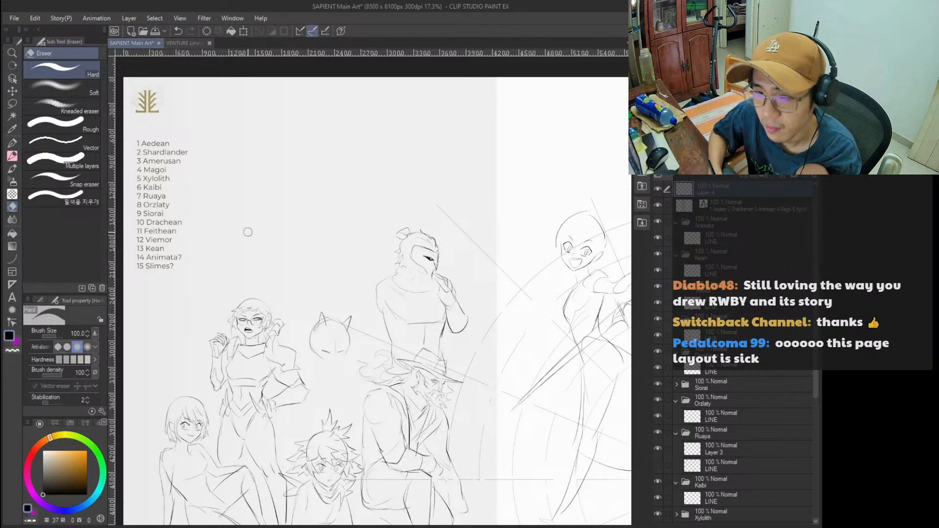
Draw an arrow at Amerusan and a curved mark below Slimes? in the species list, and remove both marks.
scroll(256, 220, up, 2)
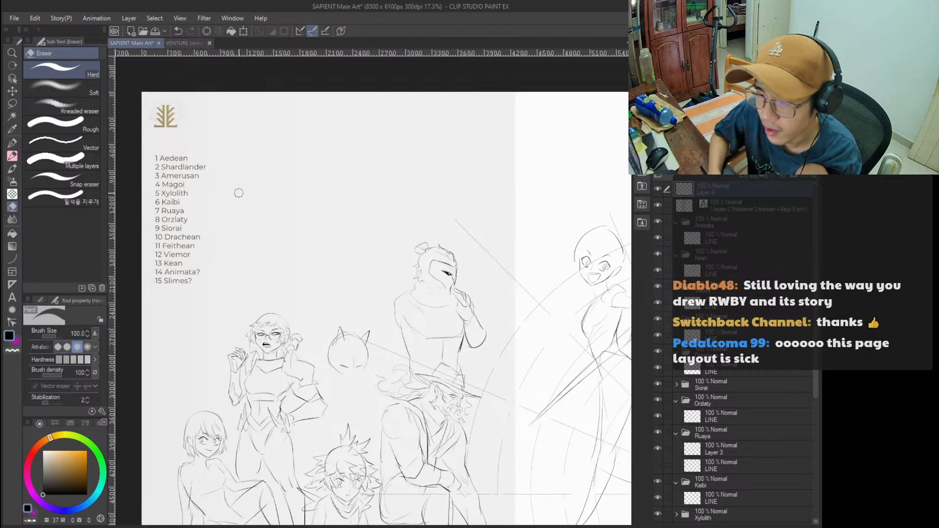
key(p)
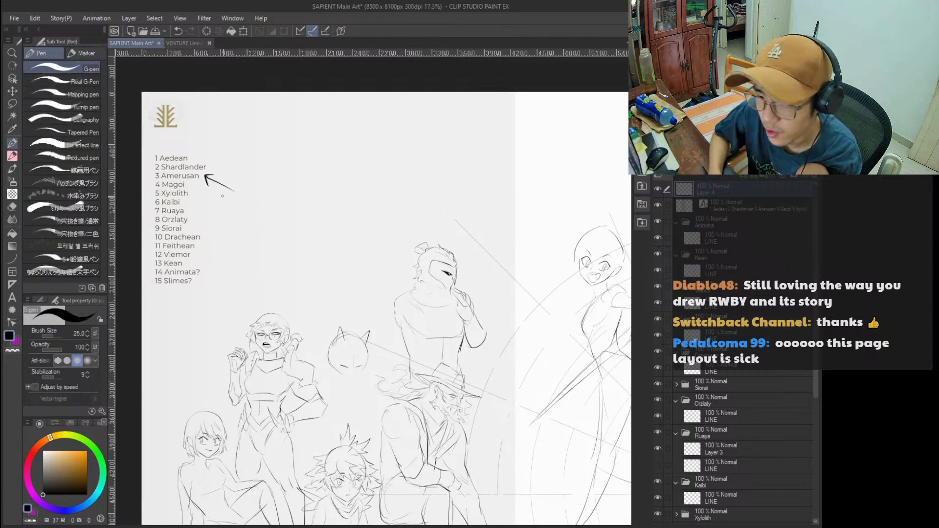
scroll(252, 227, up, 2)
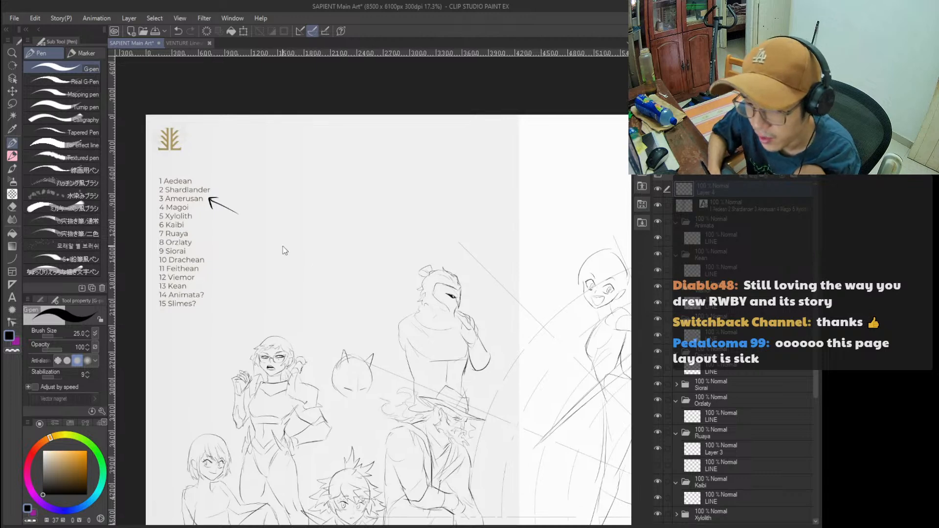
key(ctrl+z)
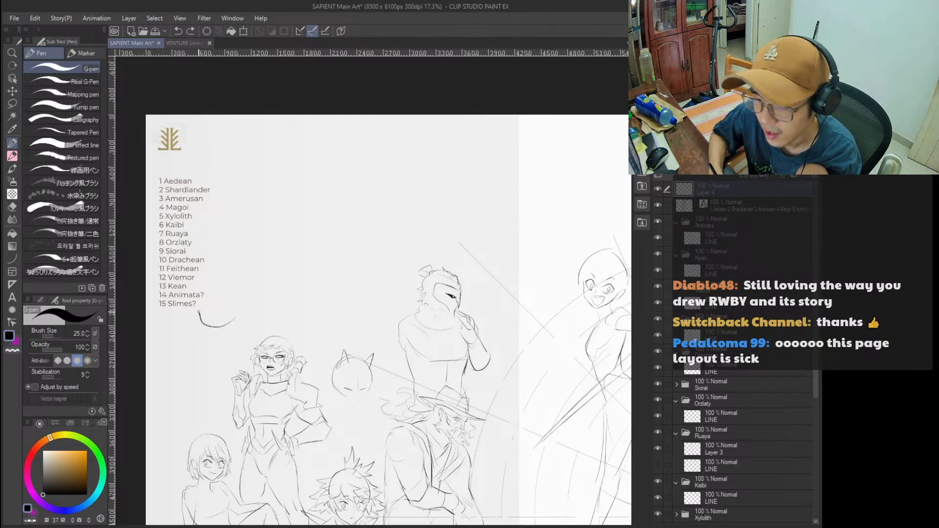
key(ctrl+z)
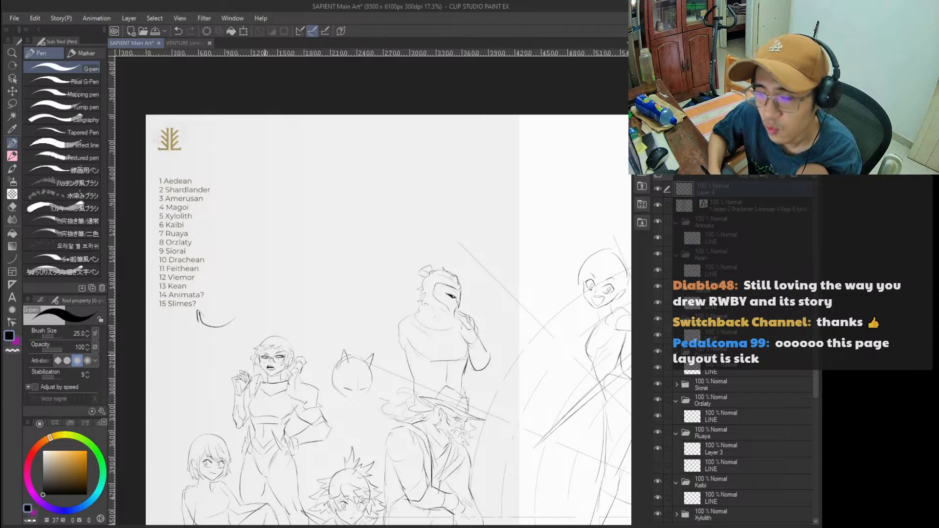
key(e)
mouse_move(215, 327)
mouse_down()
mouse_move(201, 326)
mouse_move(224, 322)
mouse_up()
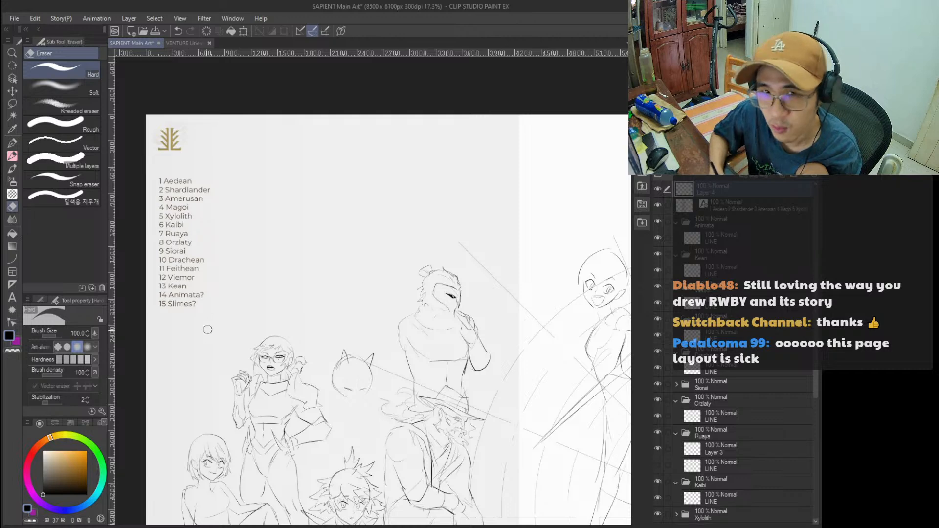
drag(424, 216, 437, 183)
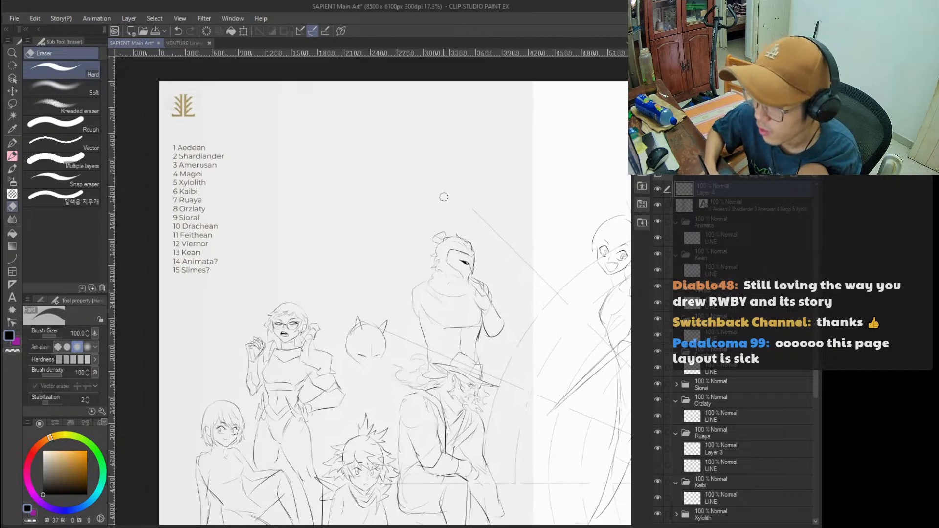
key(ctrl+space)
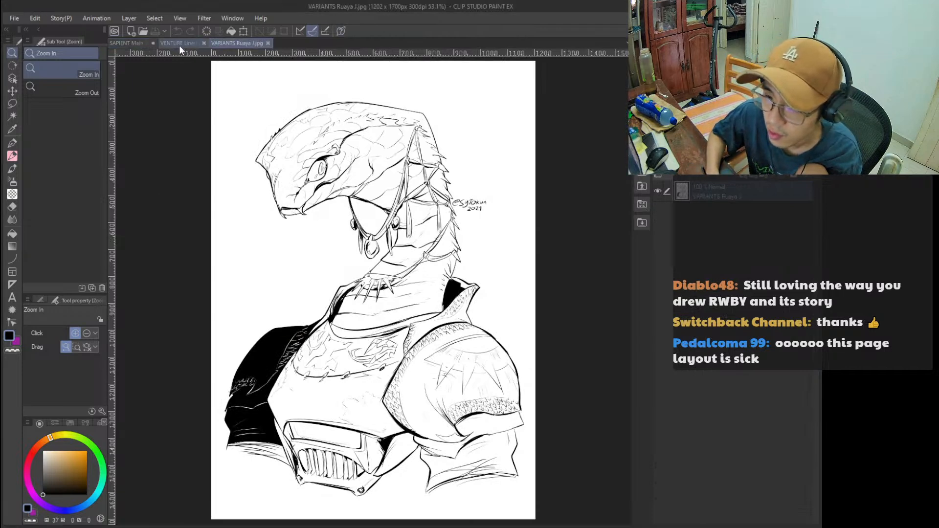
scroll(343, 218, down, 1)
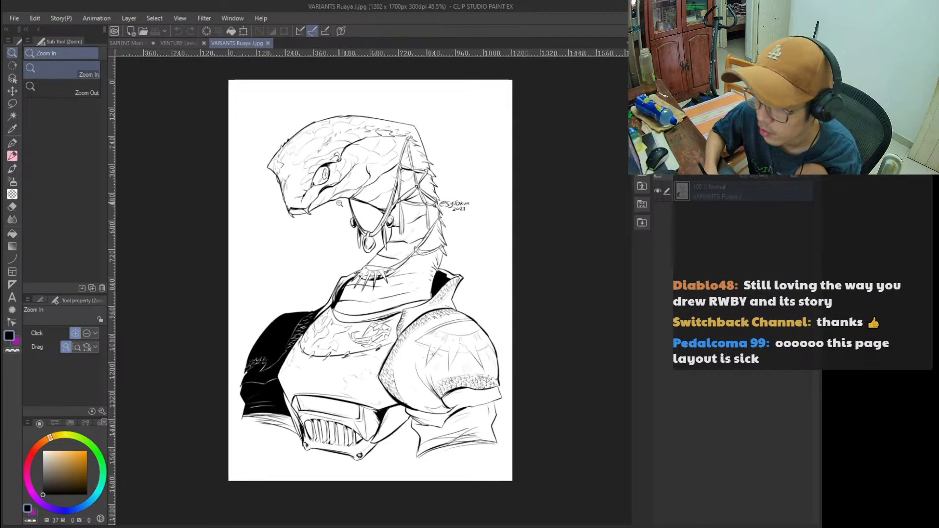
scroll(343, 218, up, 1)
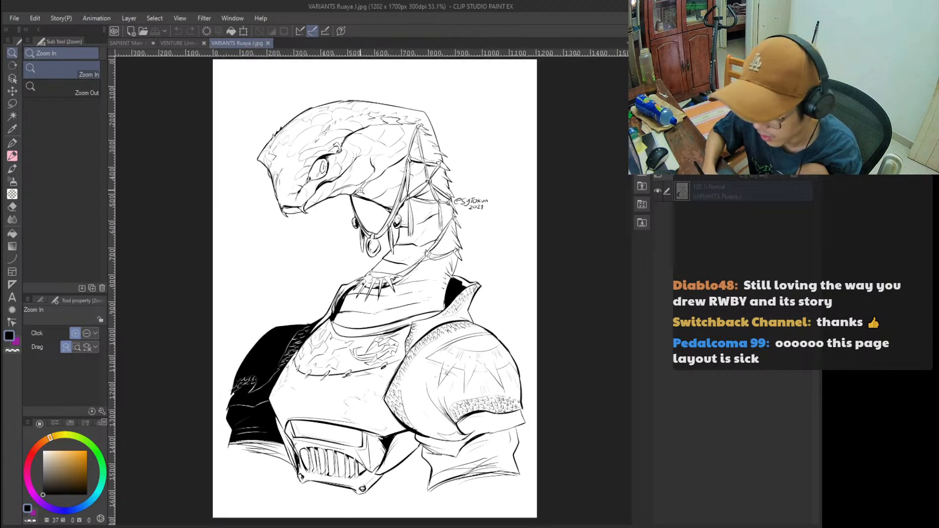
Paste the Ruaya reference above Layer 3 in the Ruaya folder of SAPIENT Main Art and move it above the masked figure.
click(139, 43)
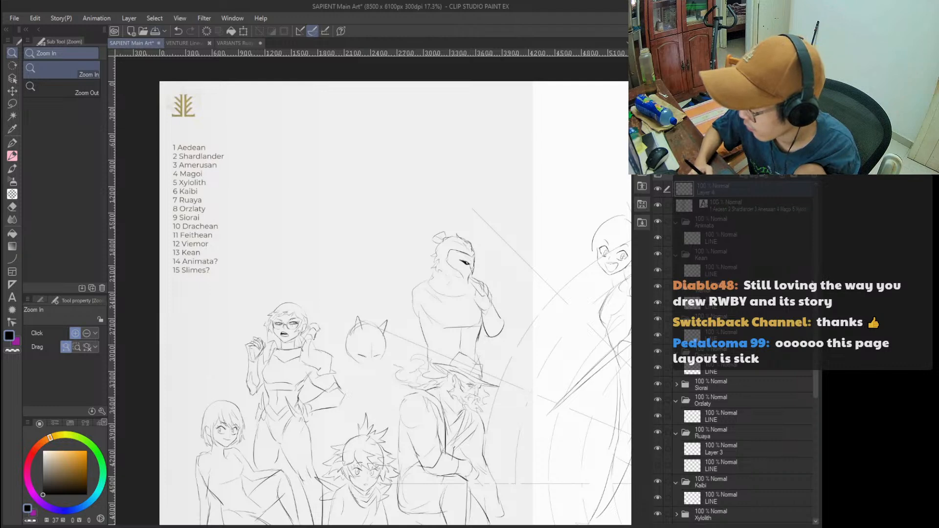
scroll(815, 363, down, 5)
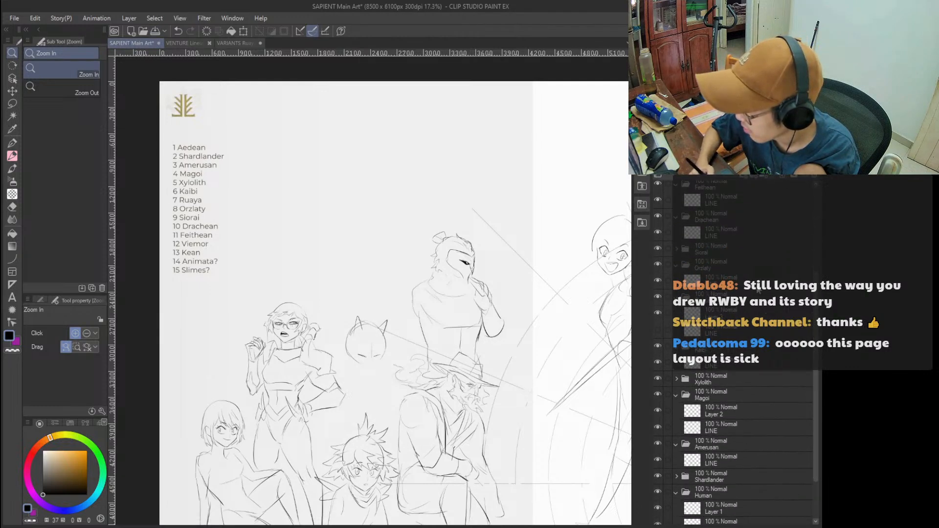
click(750, 319)
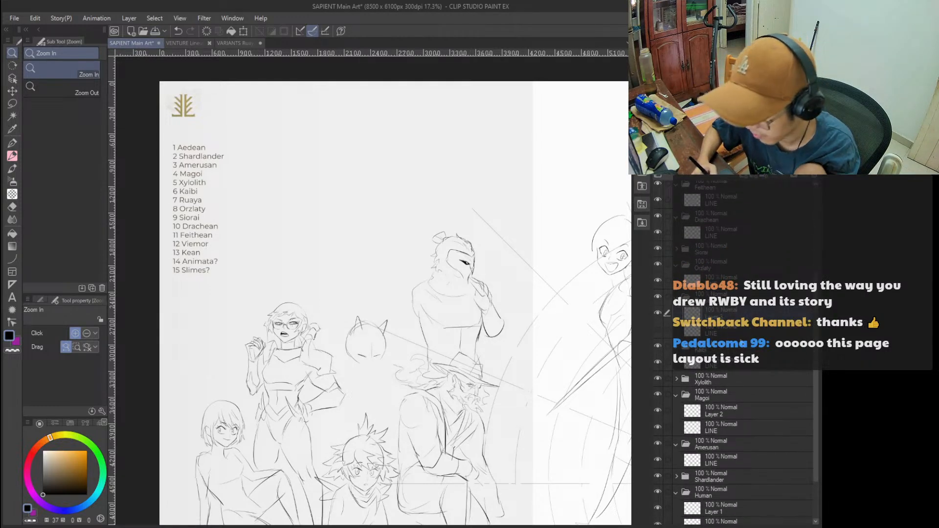
key(ctrl+v)
key(k)
drag(155, 214, 338, 247)
key(slash)
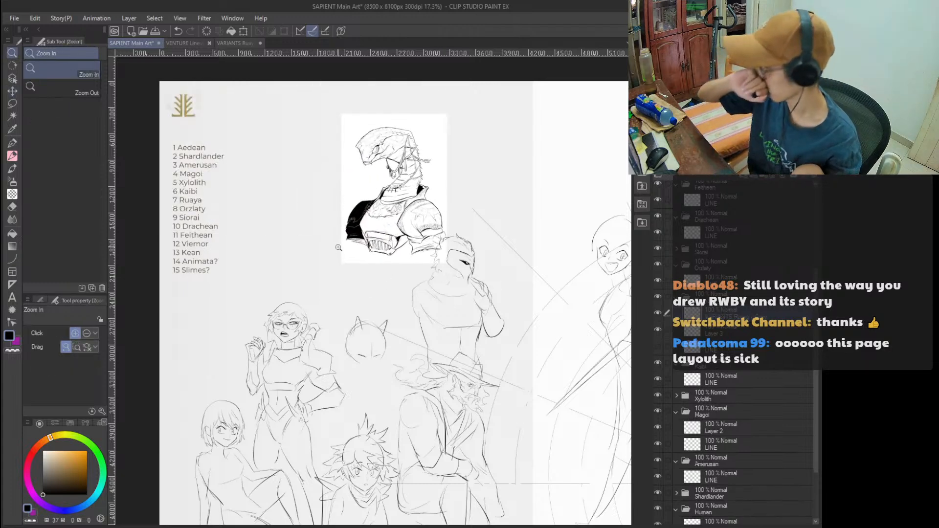
click(368, 305)
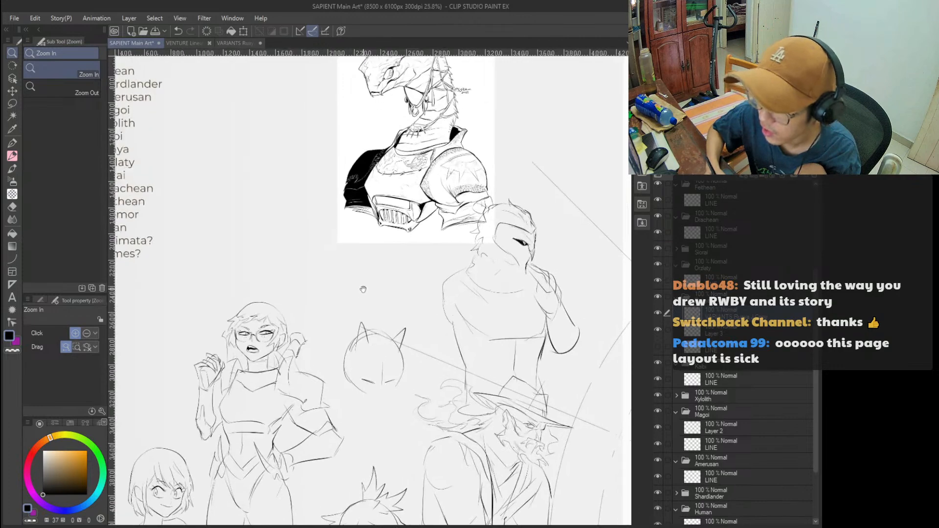
Show the toothed reptile head sketch, compare it with the Ruaya reference drawing, and hide the sketch again.
click(658, 348)
mouse_move(391, 312)
mouse_down()
mouse_move(404, 277)
mouse_move(310, 217)
mouse_up()
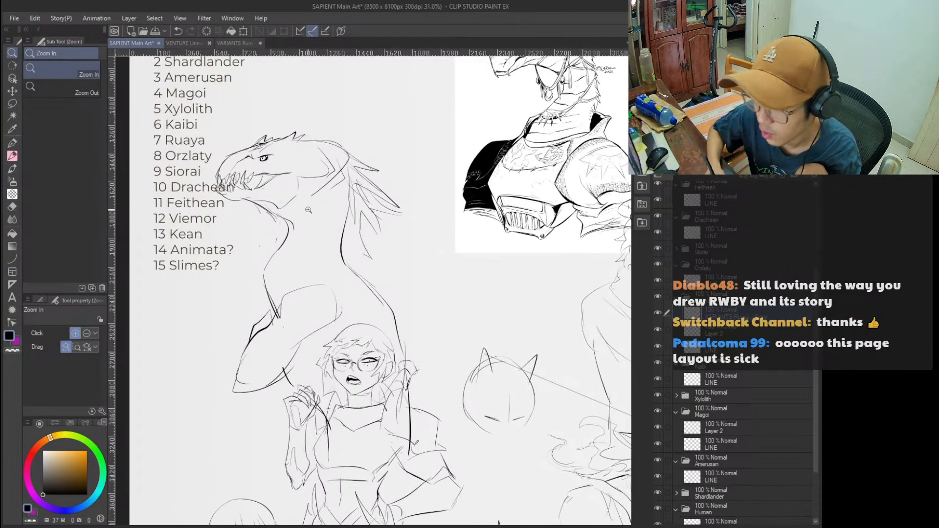
key(p)
drag(358, 259, 398, 346)
key(ctrl+space)
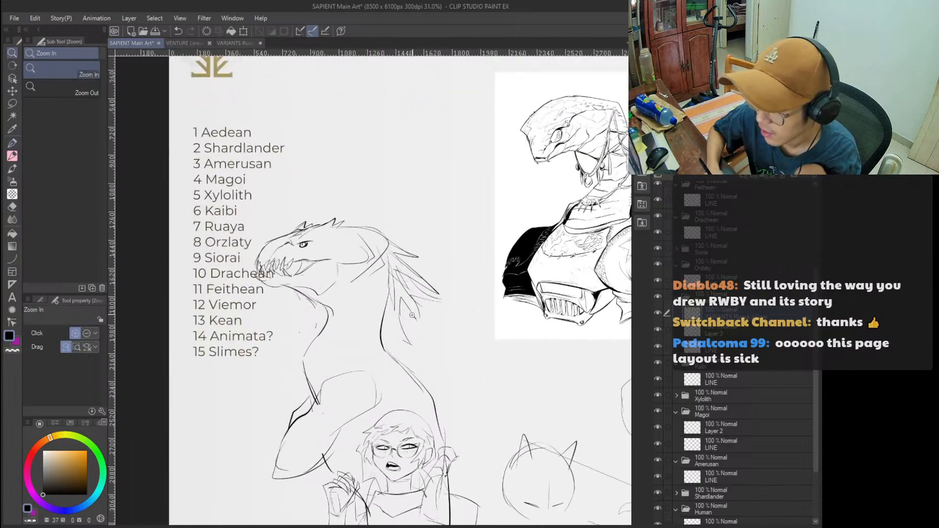
drag(457, 298, 447, 318)
drag(497, 262, 476, 273)
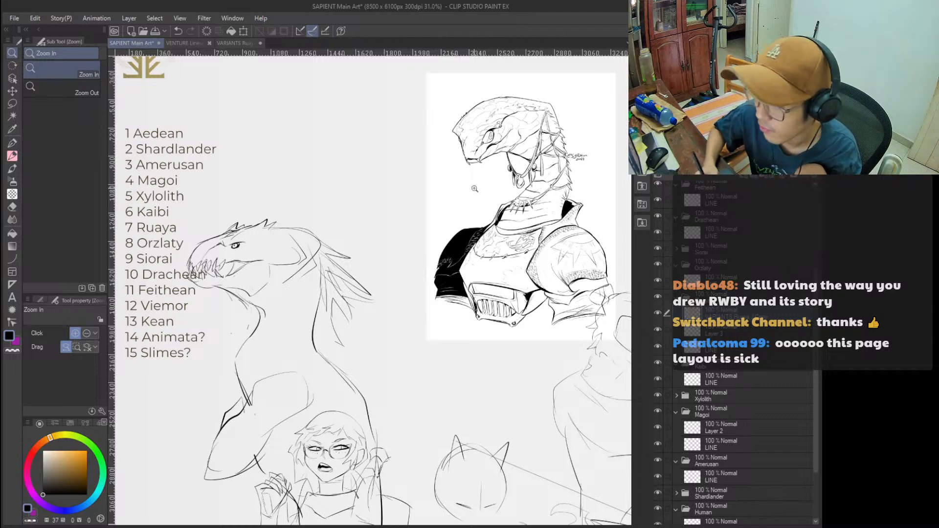
drag(419, 311, 463, 301)
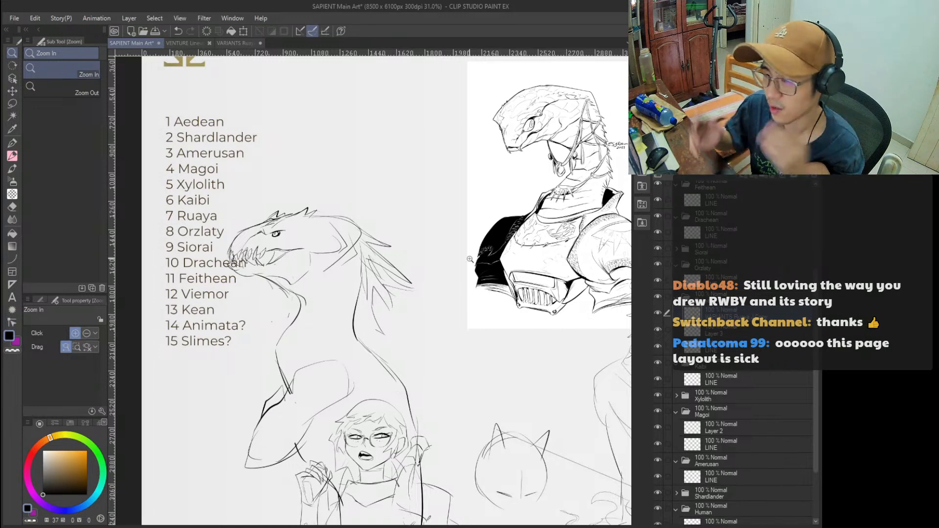
drag(397, 323, 415, 305)
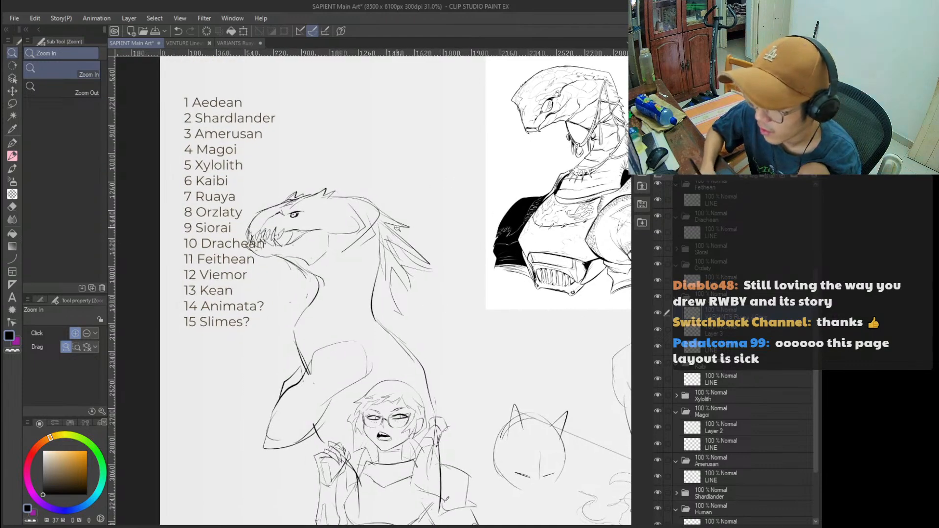
drag(454, 392, 487, 404)
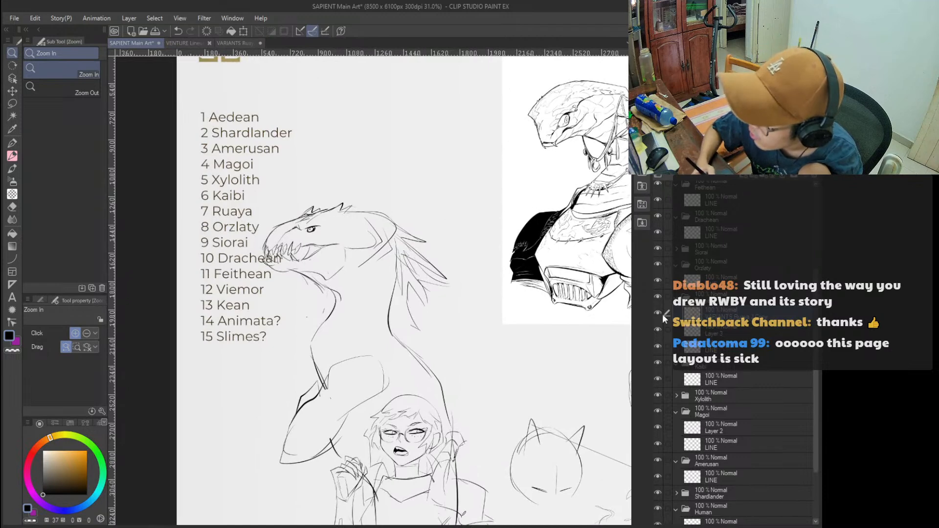
click(670, 345)
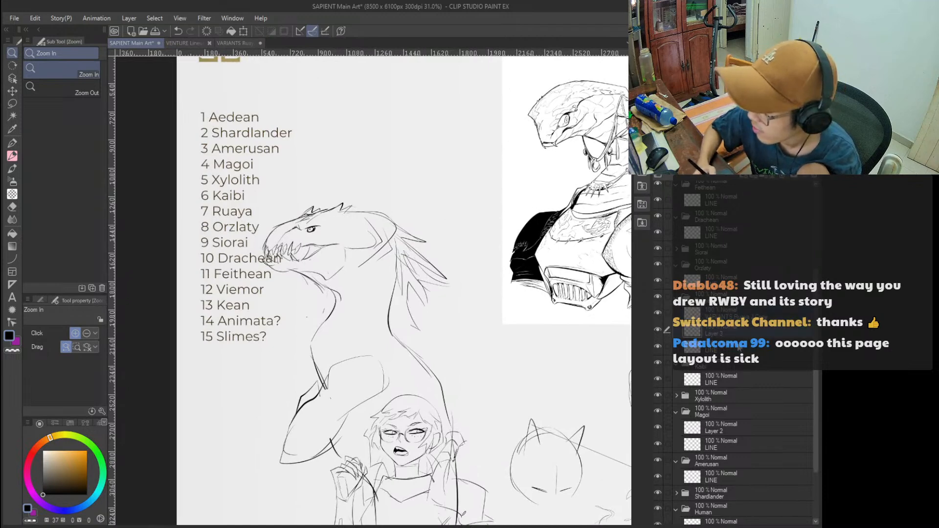
click(658, 346)
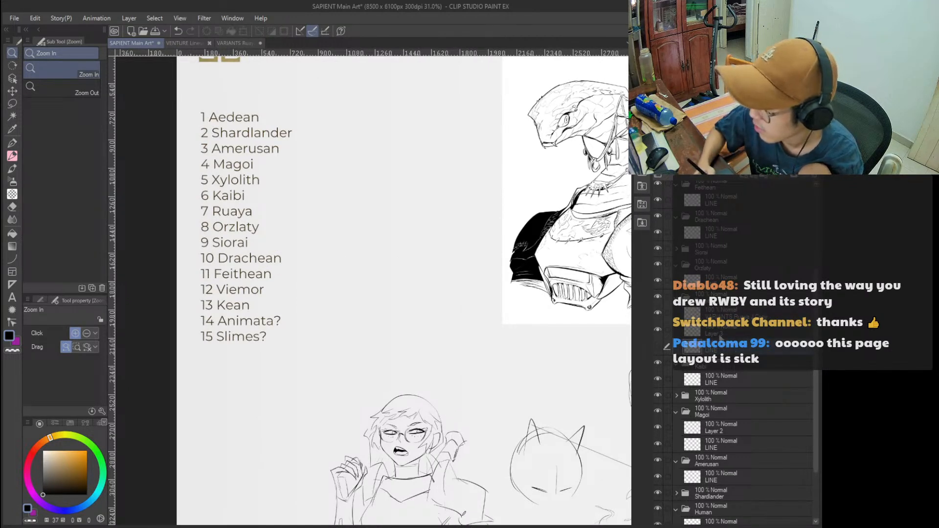
key(p)
mouse_move(338, 254)
mouse_down()
mouse_move(289, 269)
mouse_move(303, 312)
mouse_up()
key(ctrl+z)
drag(303, 245, 293, 293)
key(ctrl+space)
mouse_move(310, 301)
mouse_down()
mouse_move(300, 322)
mouse_move(282, 321)
mouse_up()
mouse_move(303, 319)
mouse_down()
mouse_move(306, 239)
mouse_move(349, 199)
mouse_move(310, 308)
mouse_up()
key(ctrl+z)
key(p)
mouse_move(289, 266)
mouse_down()
mouse_move(270, 282)
mouse_move(297, 311)
mouse_move(263, 322)
mouse_up()
key(ctrl+z)
mouse_move(313, 280)
mouse_down()
mouse_move(342, 321)
mouse_move(295, 354)
mouse_move(308, 352)
mouse_move(327, 313)
mouse_up()
key(ctrl+space)
key(ctrl+z)
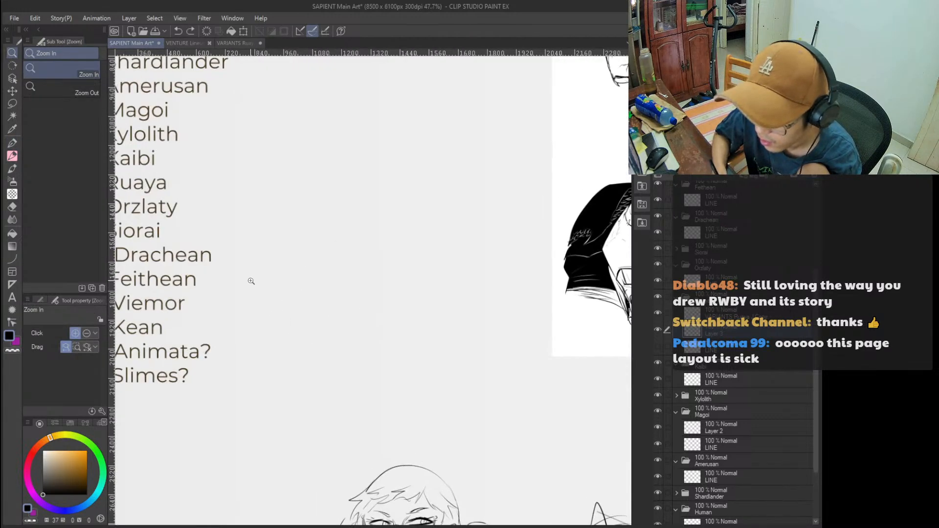
Sketch the curved front of the Ruaya's snout and a rounded brow ridge beside the species list with the G-pen.
key(p)
mouse_move(241, 279)
mouse_down()
mouse_move(302, 278)
mouse_move(312, 339)
mouse_move(302, 321)
mouse_up()
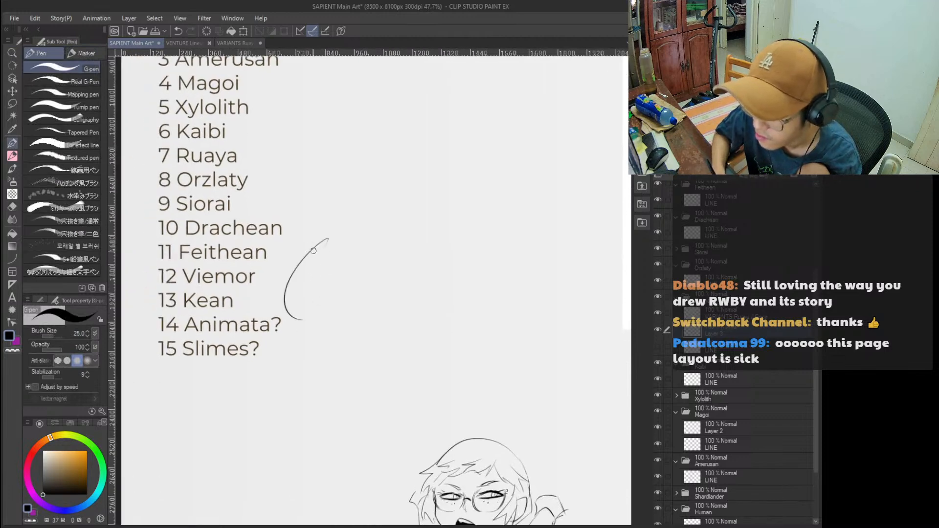
drag(328, 236, 391, 294)
key(ctrl+z)
key(ctrl+space)
mouse_move(349, 261)
mouse_down()
mouse_move(334, 323)
mouse_move(303, 257)
mouse_up()
drag(308, 193, 326, 191)
drag(264, 211, 249, 253)
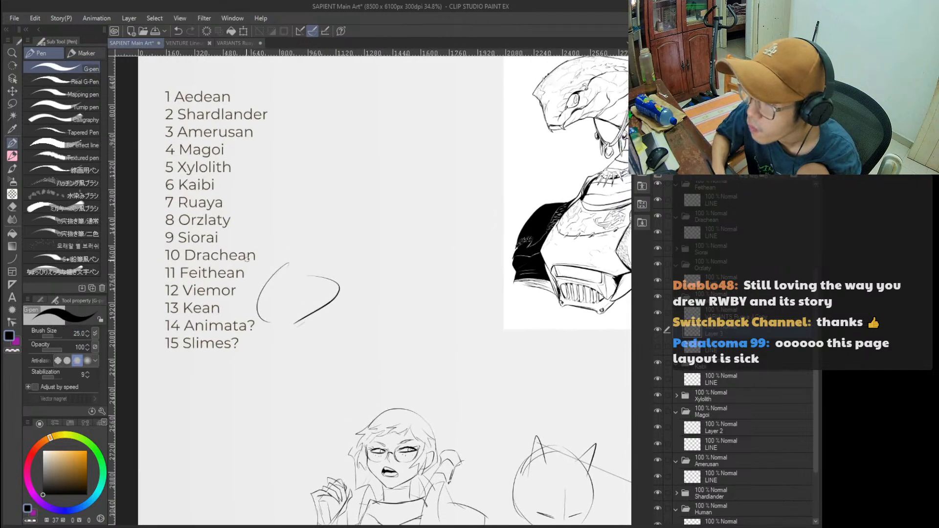
Sketch the pointed nose tip and the mouth line running back beneath the brow ridge.
drag(284, 321, 299, 325)
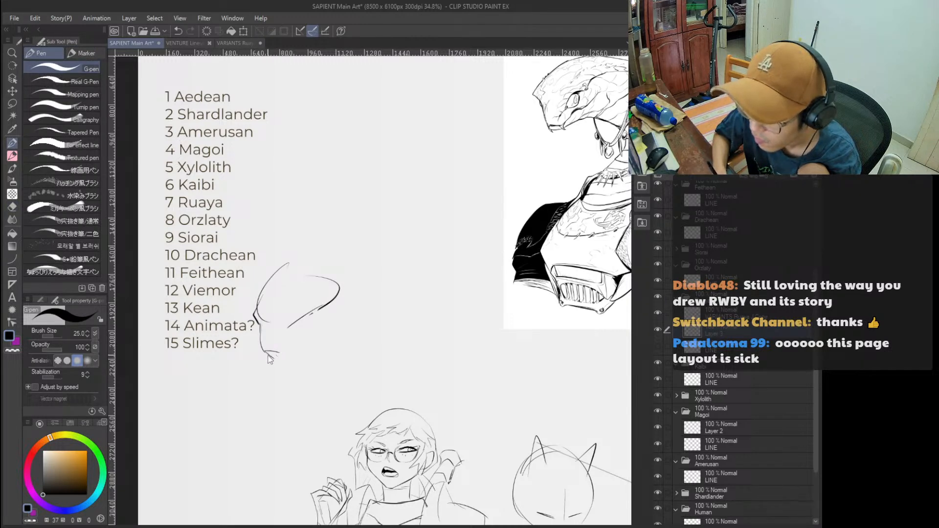
key(ctrl+z)
drag(306, 339, 337, 323)
drag(284, 268, 347, 261)
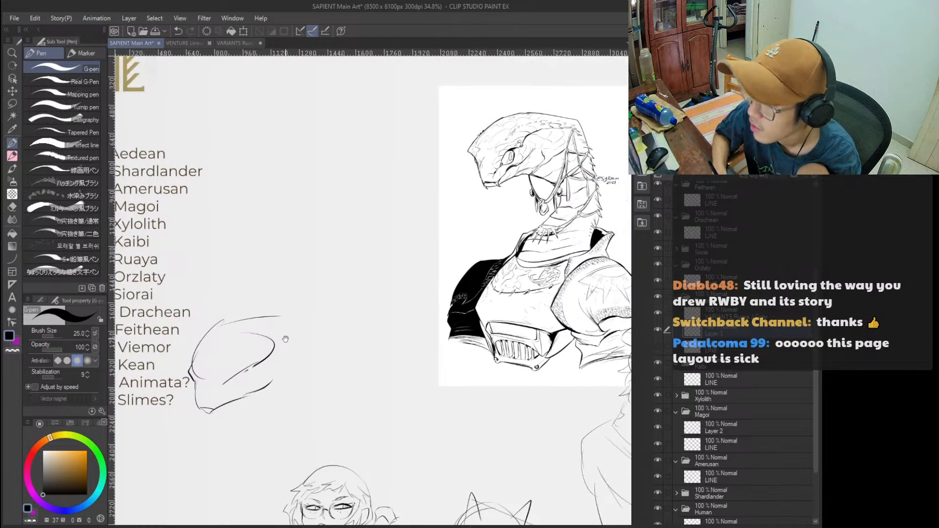
mouse_move(266, 296)
mouse_down()
mouse_move(311, 286)
mouse_move(316, 269)
mouse_up()
key(ctrl+z)
key(ctrl+z)
Sketch the slanted forehead line and the angular back of the head turning down into the neck.
drag(312, 272, 380, 294)
key(ctrl+z)
key(ctrl+z)
mouse_move(265, 280)
mouse_down()
mouse_move(284, 268)
mouse_move(223, 326)
mouse_up()
key(ctrl+z)
drag(293, 265, 398, 321)
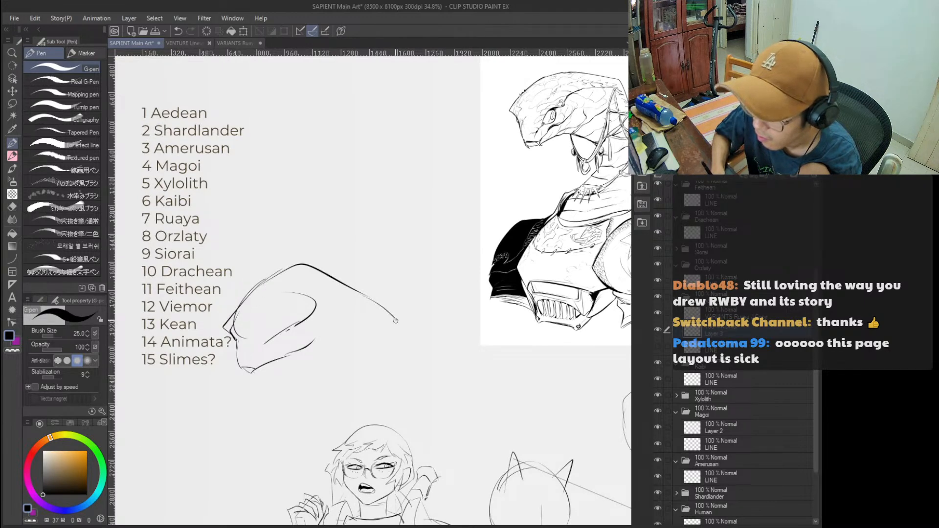
key(ctrl+z)
mouse_move(346, 293)
mouse_down()
mouse_move(400, 333)
mouse_move(366, 397)
mouse_up()
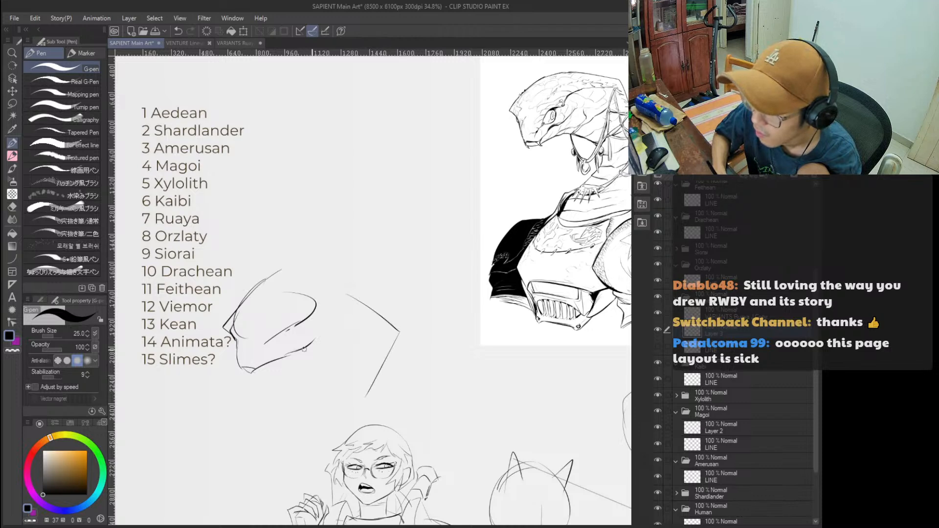
Connect the crown to the back of the head and sketch the hood line and both sides of the neck.
drag(330, 366, 303, 449)
key(ctrl+z)
mouse_move(291, 272)
mouse_down()
mouse_move(375, 311)
mouse_move(346, 282)
mouse_move(355, 328)
mouse_move(354, 316)
mouse_up()
key(ctrl+z)
key(ctrl+z)
mouse_move(241, 283)
mouse_down()
mouse_move(312, 279)
mouse_move(360, 299)
mouse_move(388, 331)
mouse_up()
key(ctrl+z)
key(e)
key(p)
mouse_move(284, 317)
mouse_down()
mouse_move(358, 309)
mouse_move(381, 317)
mouse_up()
mouse_move(359, 300)
mouse_down()
mouse_move(387, 324)
mouse_move(352, 307)
mouse_move(376, 364)
mouse_move(364, 378)
mouse_up()
mouse_move(364, 378)
mouse_down()
mouse_move(382, 329)
mouse_move(334, 326)
mouse_up()
key(k)
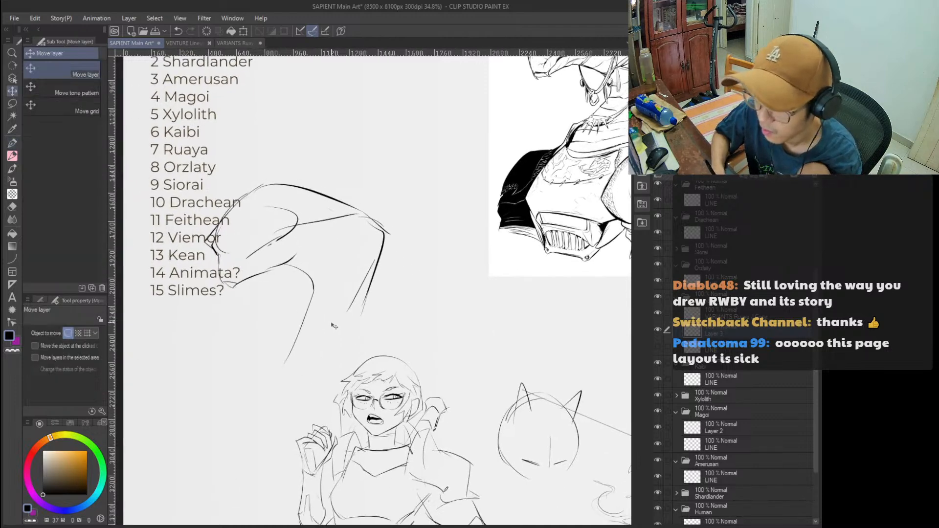
Erase and redraw the lower neck, and sketch the neck base with a sloping shoulder line in front.
key(e)
mouse_move(282, 272)
mouse_down()
mouse_move(302, 310)
mouse_move(300, 341)
mouse_move(311, 339)
mouse_move(302, 331)
mouse_move(306, 353)
mouse_move(272, 418)
mouse_up()
key(p)
drag(297, 364, 254, 436)
key(ctrl+z)
drag(272, 397, 257, 440)
key(ctrl+z)
mouse_move(348, 364)
mouse_down()
mouse_move(314, 431)
mouse_move(361, 416)
mouse_up()
key(ctrl+z)
drag(272, 386, 188, 447)
key(ctrl+z)
key(/)
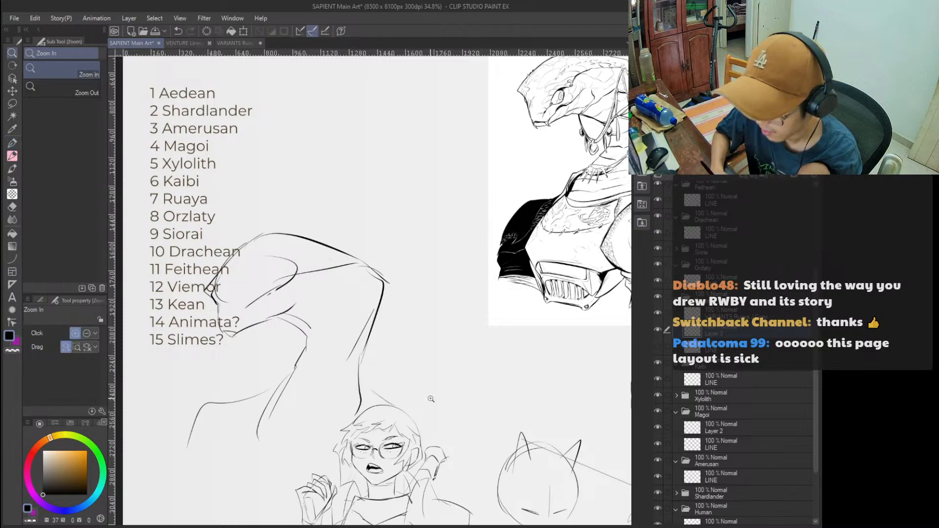
Scale down the reptile sketch and move it clear of the species list.
alt+click(432, 400)
key(ctrl+t)
drag(407, 302, 394, 324)
key(Return)
key(k)
scroll(376, 237, down, 3)
drag(391, 226, 404, 223)
Draw a slanted reptile eye with a narrow slit pupil between the brow ridge and the mouth line.
key(/)
mouse_move(321, 134)
mouse_down()
mouse_move(367, 235)
mouse_move(386, 254)
mouse_up()
key(p)
mouse_move(434, 228)
mouse_down()
mouse_move(389, 252)
mouse_move(415, 259)
mouse_move(437, 231)
mouse_move(345, 338)
mouse_up()
key(ctrl+z)
key(/)
click(348, 296)
click(328, 307)
key(p)
key(/)
mouse_move(333, 315)
mouse_down()
mouse_move(333, 287)
mouse_move(330, 307)
mouse_up()
key(p)
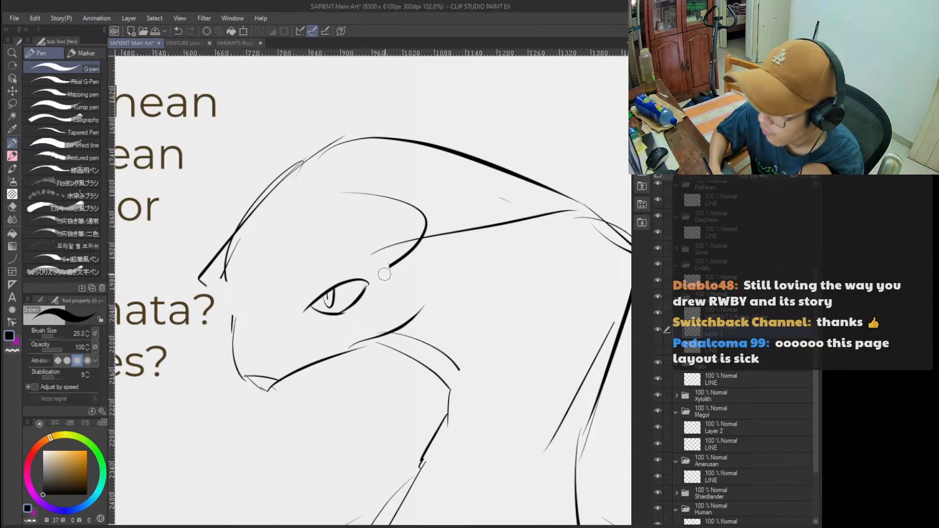
Draw a crease from the front corner of the eye down toward the nose.
scroll(323, 276, down, 5)
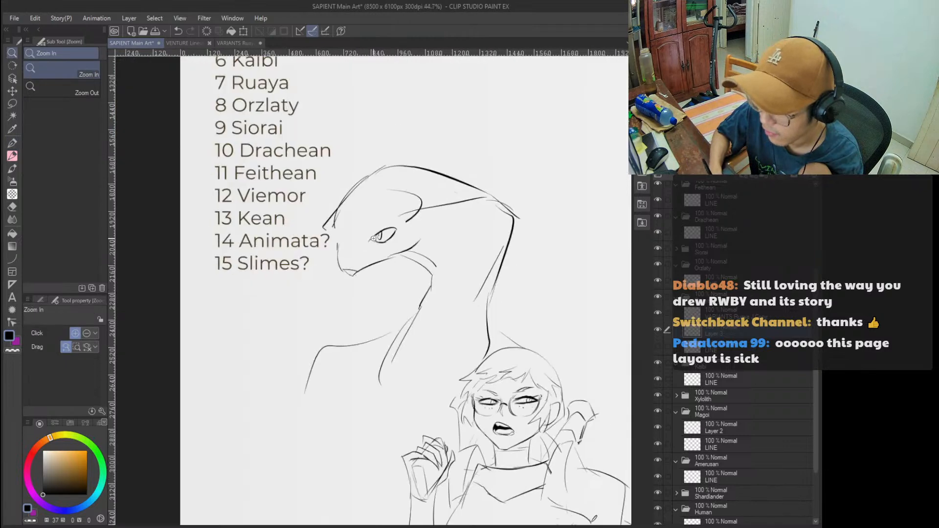
scroll(367, 229, up, 5)
key(ctrl+z)
drag(391, 218, 435, 213)
key(ctrl+z)
drag(365, 241, 396, 220)
key(ctrl+z)
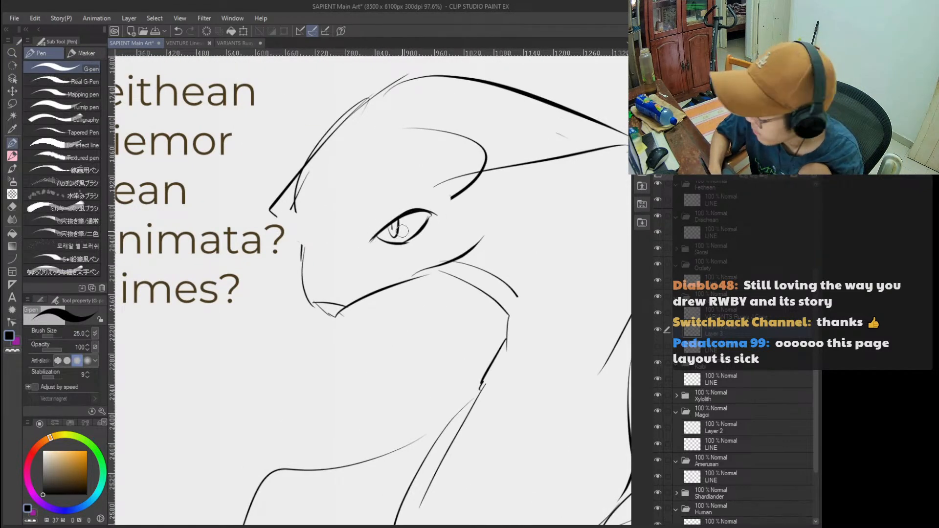
mouse_move(373, 246)
mouse_down()
mouse_move(391, 237)
mouse_move(387, 293)
mouse_move(368, 324)
mouse_up()
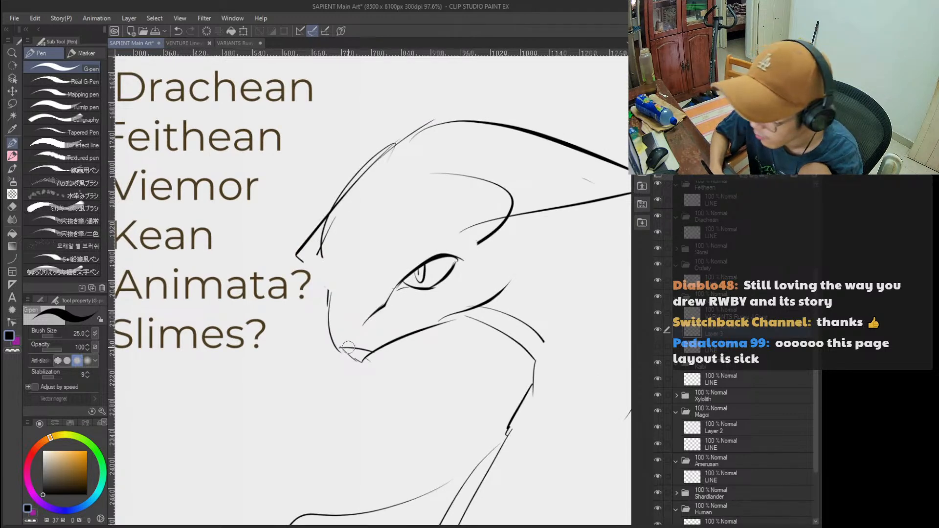
Erase the rough nose tip and redraw the front lip edge and the front contour of the snout.
key(e)
mouse_move(345, 345)
mouse_down()
mouse_move(365, 348)
mouse_move(336, 345)
mouse_move(372, 350)
mouse_move(354, 343)
mouse_up()
key(p)
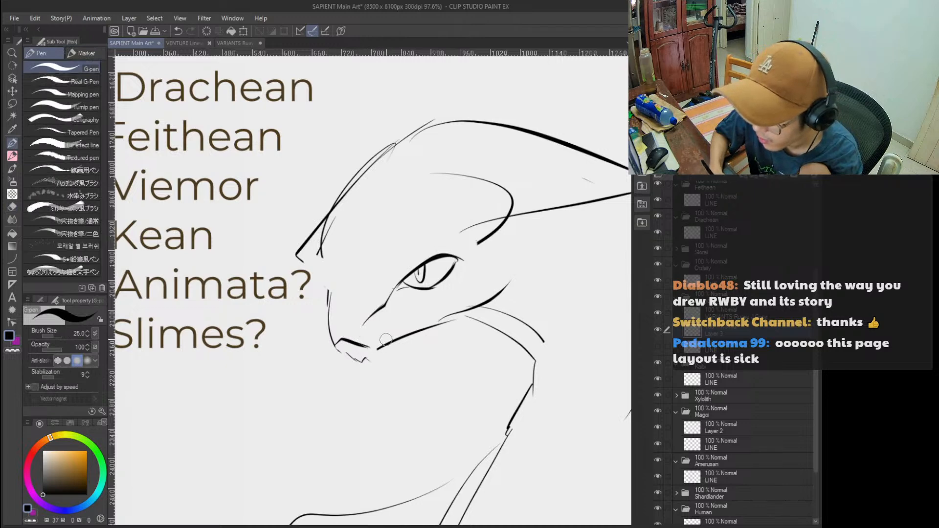
key(e)
mouse_move(342, 204)
mouse_down()
mouse_move(373, 210)
mouse_move(306, 242)
mouse_move(326, 308)
mouse_up()
key(p)
key(e)
key(p)
mouse_move(323, 277)
mouse_down()
mouse_move(336, 334)
mouse_move(389, 331)
mouse_up()
key(ctrl+z)
key(ctrl+z)
key(ctrl+space)
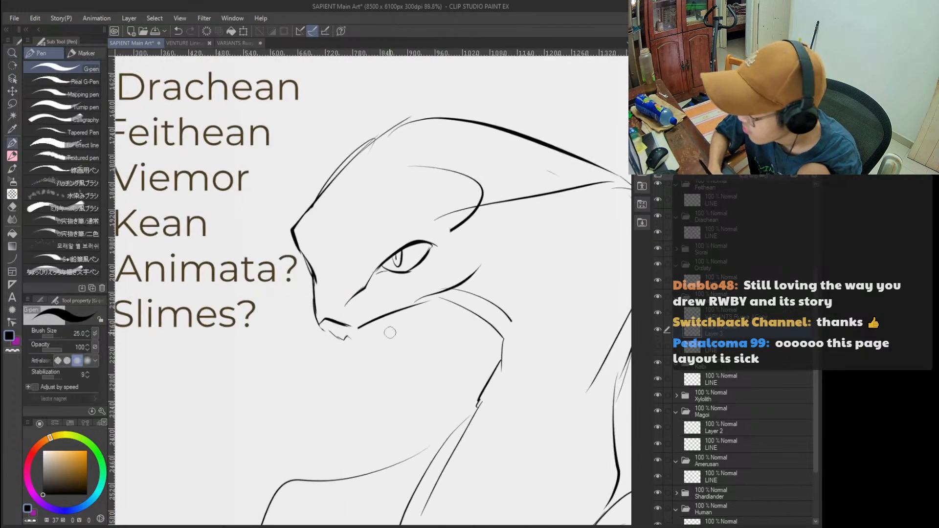
Erase the rear of the mouth line and redraw it with a shorter corner below the eye.
key(e)
mouse_move(484, 264)
mouse_down()
mouse_move(450, 294)
mouse_move(463, 283)
mouse_move(478, 300)
mouse_up()
key(p)
mouse_move(377, 326)
mouse_down()
mouse_move(436, 298)
mouse_move(485, 247)
mouse_move(492, 259)
mouse_move(469, 274)
mouse_move(513, 278)
mouse_up()
key(ctrl+z)
click(512, 281)
key(p)
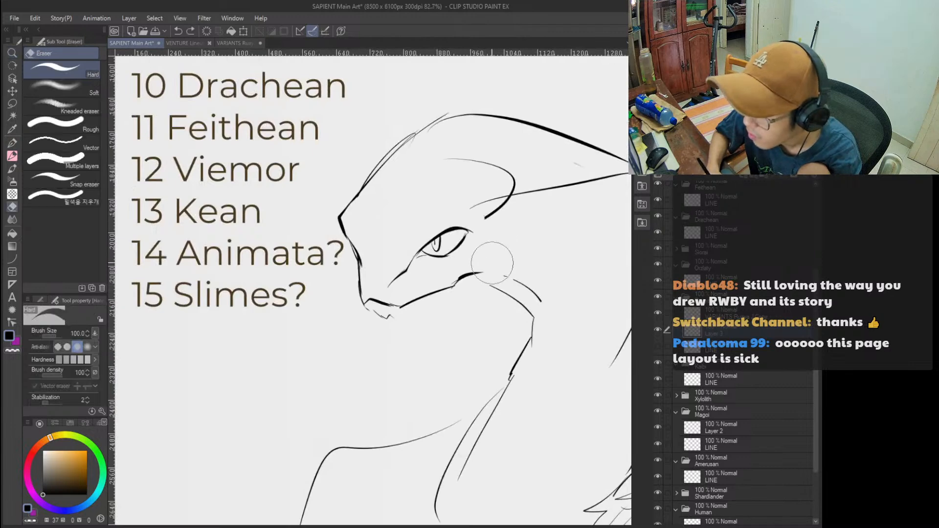
Erase the rounded brow curve and clean up the forehead and crown outline.
mouse_move(415, 300)
mouse_down()
mouse_move(455, 263)
mouse_move(430, 284)
mouse_move(480, 255)
mouse_move(497, 230)
mouse_move(447, 184)
mouse_move(374, 168)
mouse_move(356, 182)
mouse_up()
key(ctrl+z)
key(e)
mouse_move(419, 129)
mouse_down()
mouse_move(375, 177)
mouse_move(477, 121)
mouse_move(485, 103)
mouse_move(512, 184)
mouse_move(494, 186)
mouse_move(430, 146)
mouse_move(438, 232)
mouse_up()
key(p)
key(ctrl+z)
key(e)
Rework the corner of the mouth and draw a small curved fang below the upper lip.
key(ctrl+space)
mouse_move(392, 304)
mouse_down()
mouse_move(370, 291)
mouse_move(375, 285)
mouse_move(405, 293)
mouse_move(398, 290)
mouse_move(340, 359)
mouse_up()
key(p)
key(ctrl+z)
key(ctrl+z)
mouse_move(362, 270)
mouse_down()
mouse_move(358, 332)
mouse_move(353, 324)
mouse_up()
key(ctrl+z)
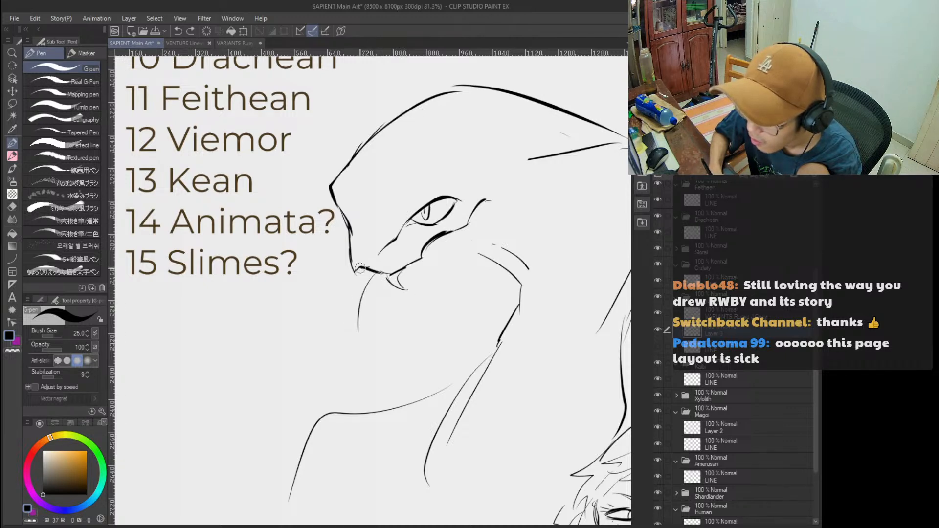
Draw a long forked tongue hanging from the front of the mouth, redoing its strokes as needed.
key(ctrl+z)
key(ctrl+z)
mouse_move(358, 268)
mouse_down()
mouse_move(373, 274)
mouse_move(357, 290)
mouse_move(352, 339)
mouse_up()
key(ctrl+z)
key(ctrl+z)
mouse_move(362, 268)
mouse_down()
mouse_move(333, 364)
mouse_move(354, 342)
mouse_move(369, 360)
mouse_up()
key(ctrl+z)
key(ctrl+z)
key(ctrl+z)
key(ctrl+z)
mouse_move(358, 325)
mouse_down()
mouse_move(368, 360)
mouse_move(346, 348)
mouse_move(366, 358)
mouse_up()
key(ctrl+z)
key(ctrl+z)
mouse_move(365, 355)
mouse_down()
mouse_move(352, 328)
mouse_move(341, 353)
mouse_up()
key(ctrl+z)
key(ctrl+z)
Finish the forked tongue hanging from the mouth, retrying its strokes until the outline reads cleanly.
mouse_move(357, 274)
mouse_down()
mouse_move(358, 293)
mouse_move(386, 289)
mouse_up()
key(ctrl+z)
key(ctrl+z)
key(ctrl+z)
Draw the lower jaw line running back from the fang beneath the cheek, redoing the stroke as needed.
drag(413, 284, 442, 252)
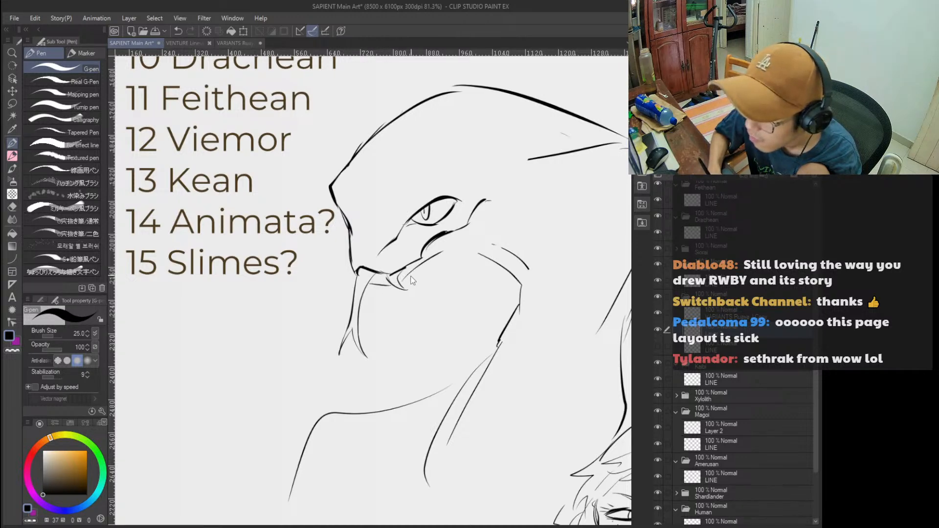
key(ctrl+z)
mouse_move(400, 285)
mouse_down()
mouse_move(452, 255)
mouse_move(427, 316)
mouse_up()
key(ctrl+z)
key(ctrl+z)
mouse_move(353, 326)
mouse_down()
mouse_move(433, 306)
mouse_move(443, 294)
mouse_up()
key(ctrl+z)
key(e)
key(p)
drag(385, 308, 459, 291)
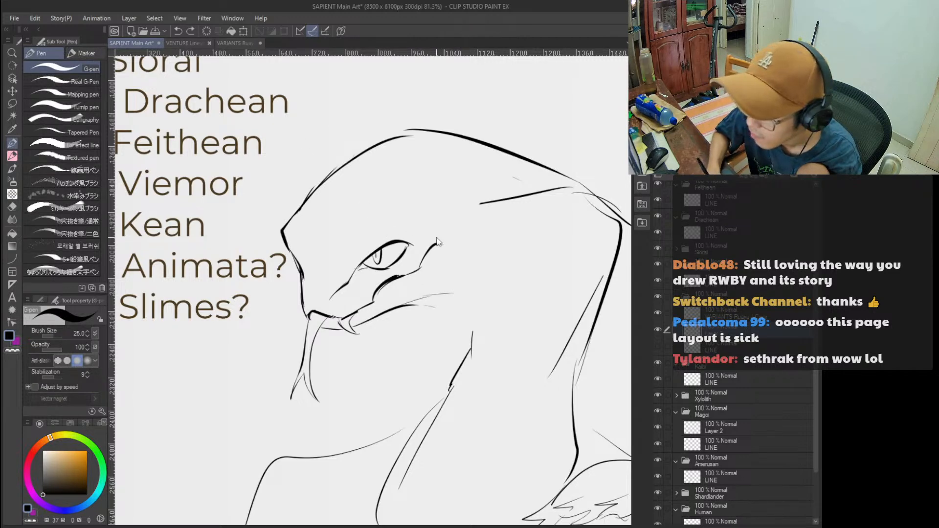
Draw a brow ridge running from the rear corner of the eye back to the crest line.
drag(408, 244, 497, 205)
key(ctrl+z)
key(ctrl+z)
mouse_move(382, 247)
mouse_down()
mouse_move(486, 213)
mouse_move(477, 209)
mouse_move(460, 257)
mouse_move(500, 219)
mouse_move(465, 211)
mouse_move(473, 218)
mouse_move(479, 210)
mouse_move(468, 216)
mouse_move(477, 218)
mouse_move(438, 217)
mouse_move(383, 255)
mouse_move(396, 263)
mouse_move(382, 280)
mouse_up()
key(ctrl+space)
click(500, 219)
key(ctrl+z)
key(ctrl+z)
key(ctrl+z)
key(ctrl+z)
key(ctrl+z)
Sketch small scalloped scale marks on the snout and in front of the eye.
mouse_move(342, 240)
mouse_down()
mouse_move(369, 245)
mouse_move(345, 243)
mouse_move(351, 201)
mouse_up()
key(ctrl+z)
key(ctrl+z)
key(ctrl+z)
mouse_move(420, 223)
mouse_down()
mouse_move(414, 236)
mouse_move(394, 233)
mouse_up()
mouse_move(440, 207)
mouse_down()
mouse_move(411, 213)
mouse_move(450, 207)
mouse_up()
key(ctrl+z)
key(ctrl+z)
key(ctrl+z)
Tidy the snout scales and break the forehead outline into short jagged scale strokes.
key(e)
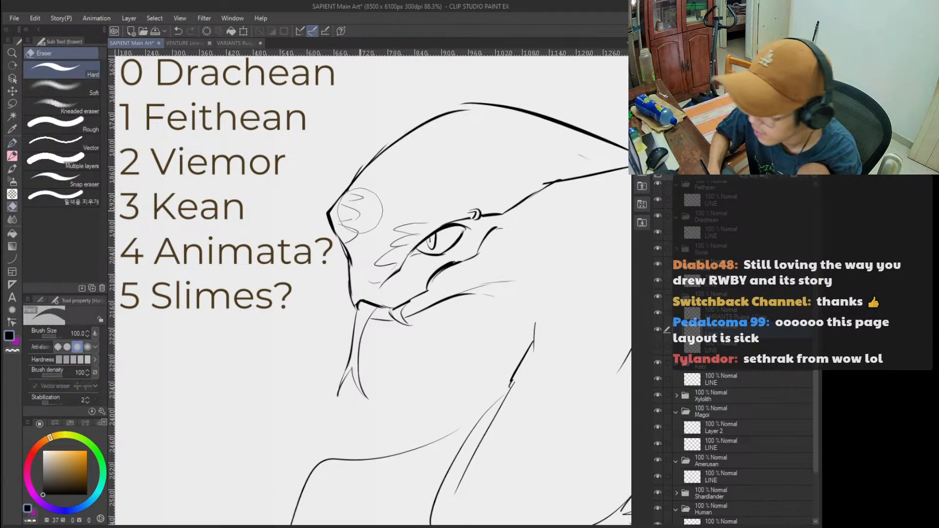
key(p)
key(ctrl+z)
mouse_move(339, 196)
mouse_down()
mouse_move(350, 171)
mouse_move(355, 181)
mouse_move(384, 148)
mouse_move(354, 184)
mouse_move(363, 159)
mouse_up()
key(e)
key(p)
key(ctrl+z)
mouse_move(364, 167)
mouse_down()
mouse_move(382, 152)
mouse_move(360, 176)
mouse_up()
key(ctrl+z)
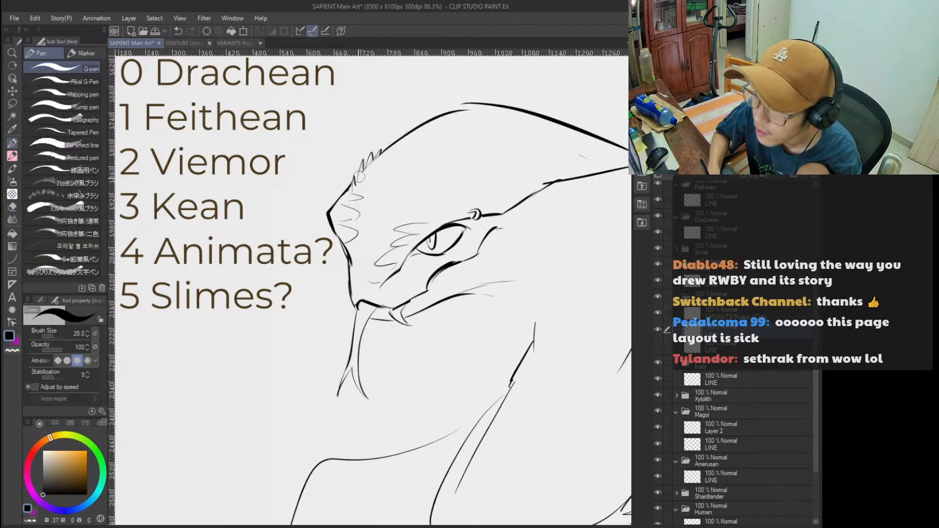
Add a row of short broken scale strokes above the brow ridge.
scroll(360, 176, down, 2)
scroll(431, 193, up, 1)
drag(409, 211, 437, 179)
key(ctrl+z)
mouse_move(439, 184)
mouse_down()
mouse_move(495, 160)
mouse_move(483, 241)
mouse_up()
Draw the cheek ridge behind the eye, a curved cheek crease below it, and the jaw line extending to the throat.
key(ctrl+space)
drag(541, 224, 503, 235)
drag(486, 190, 512, 183)
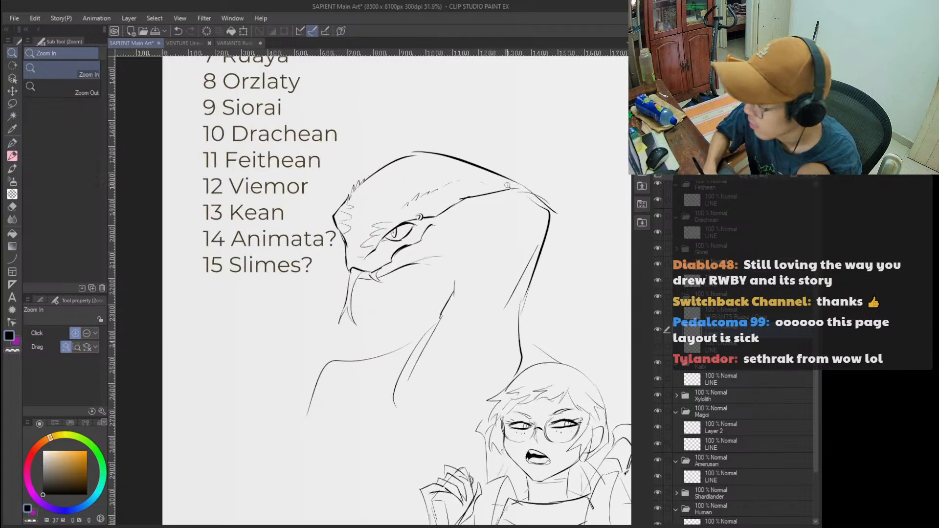
drag(459, 210, 436, 227)
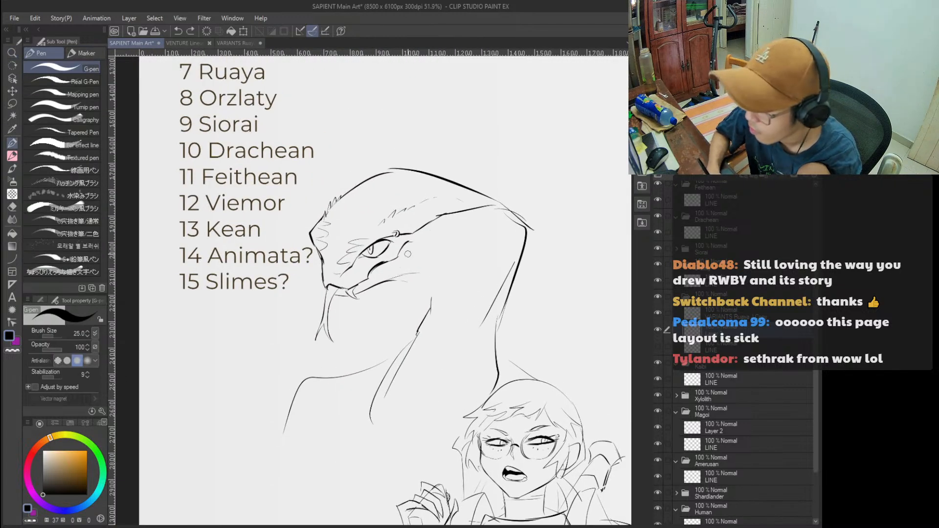
drag(394, 263, 432, 239)
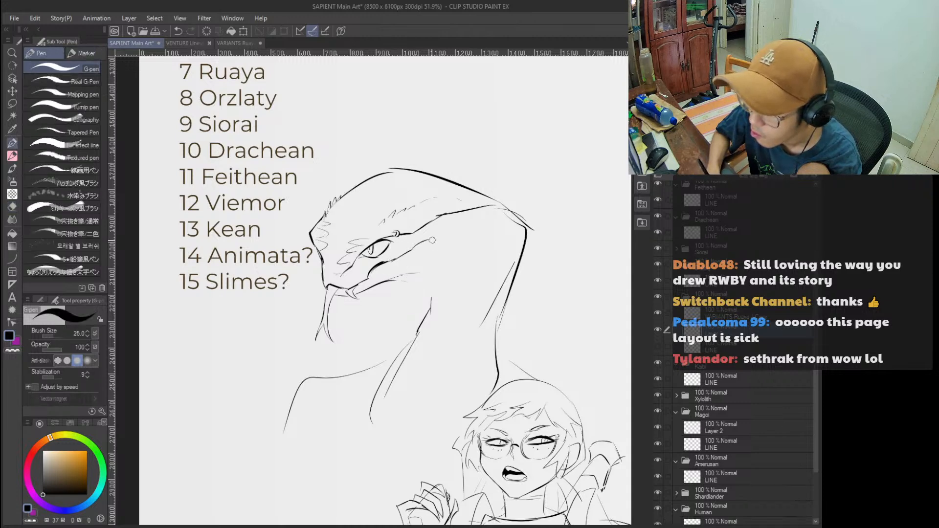
key(ctrl+z)
drag(413, 273, 441, 248)
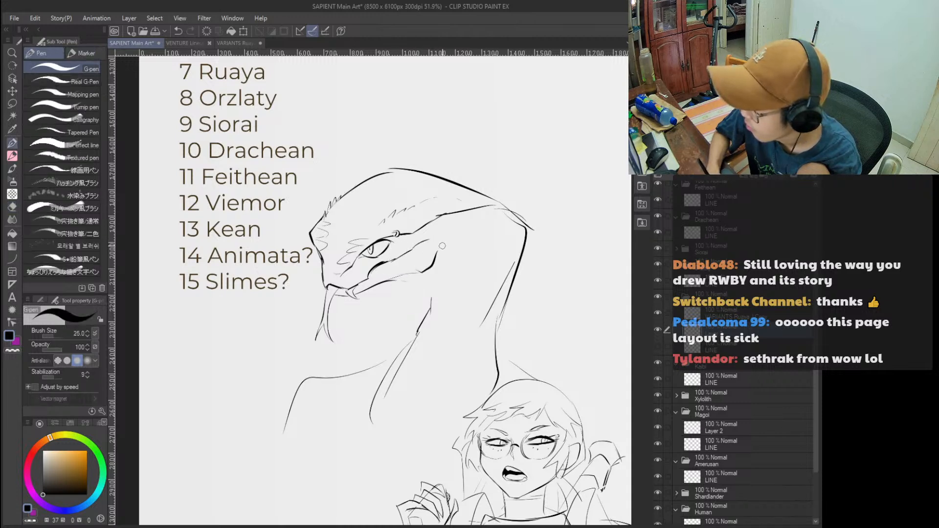
key(ctrl+z)
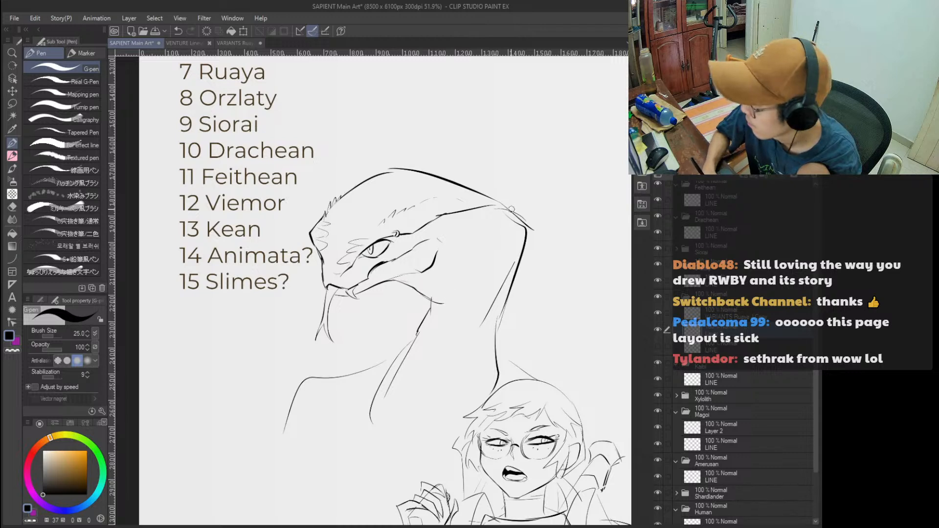
Add jagged, pointed scales along the crest line and at the back corner of the head.
drag(511, 209, 488, 217)
mouse_move(382, 240)
mouse_down()
mouse_move(440, 221)
mouse_move(500, 228)
mouse_up()
key(ctrl+z)
key(e)
key(p)
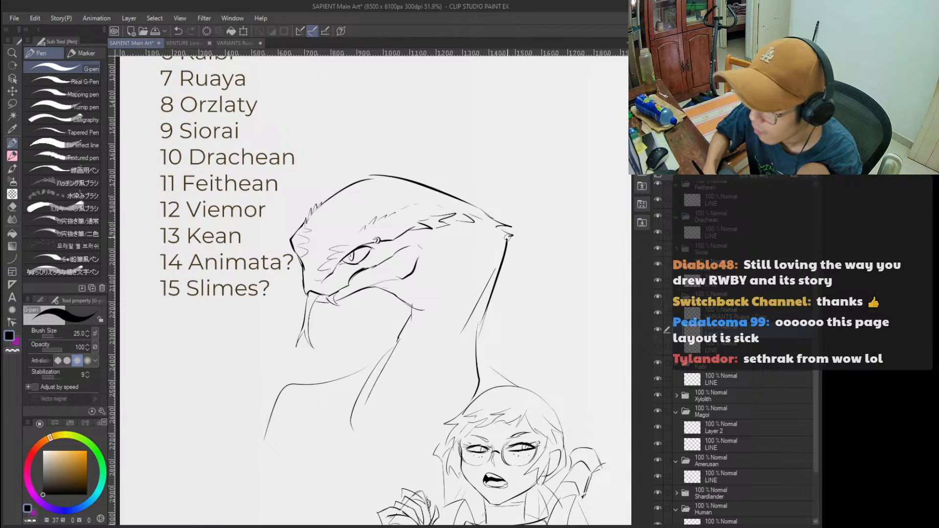
Examine the snake head against the reference drawing and the surrounding figures.
key(ctrl+alt+space)
click(519, 262)
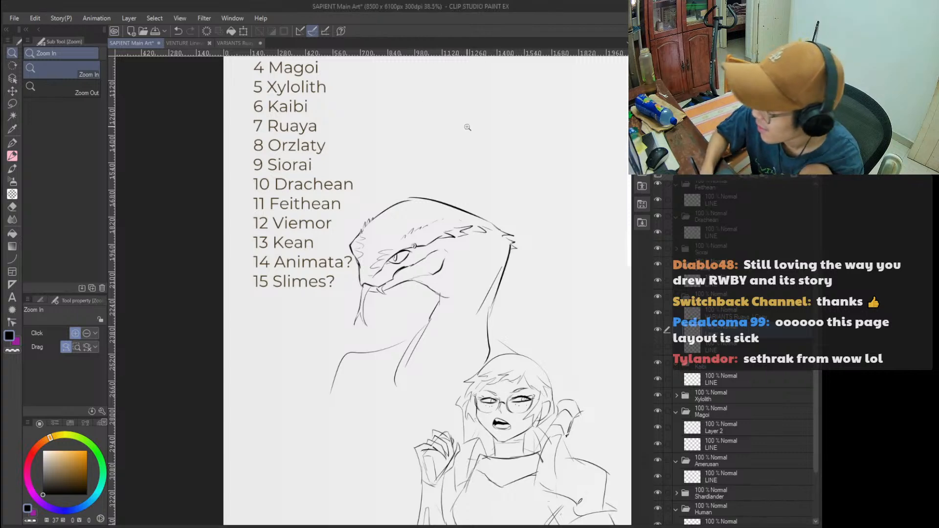
scroll(444, 268, down, 2)
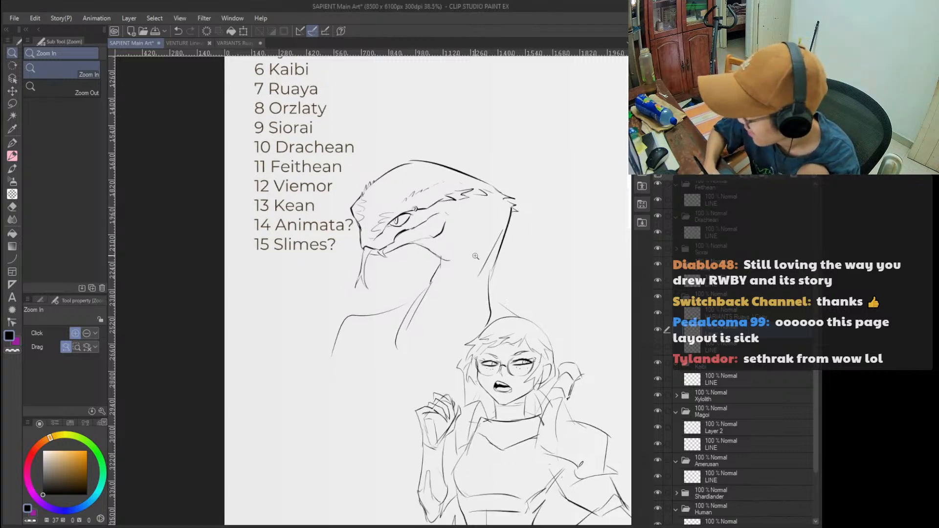
drag(369, 141, 461, 269)
scroll(473, 235, up, 2)
scroll(478, 255, down, 3)
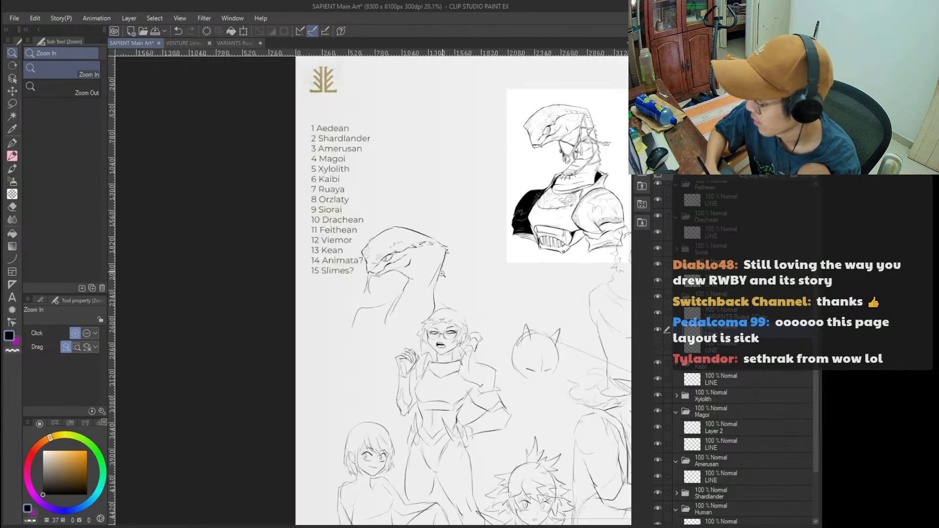
scroll(519, 162, up, 3)
drag(375, 298, 476, 197)
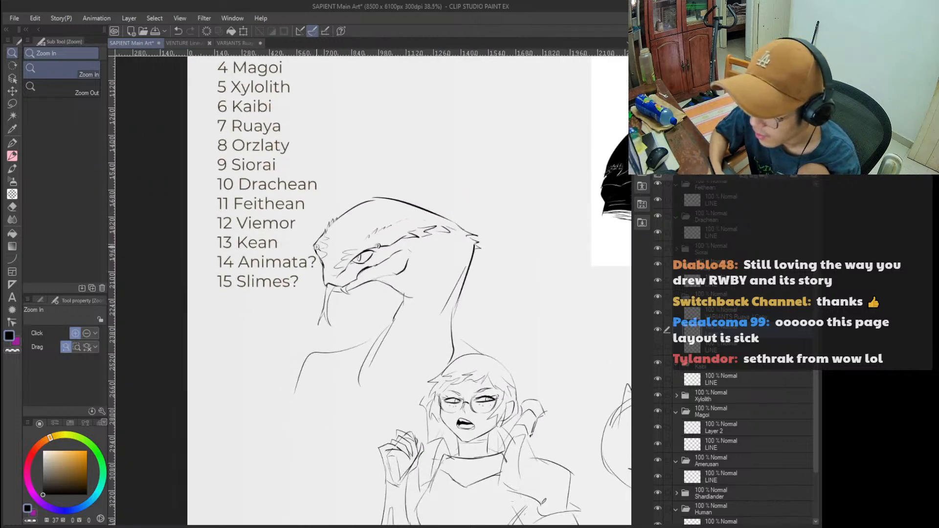
Erase the front of the forehead and snout, and redraw that outline with a curved line between the snout and eye.
click(354, 247)
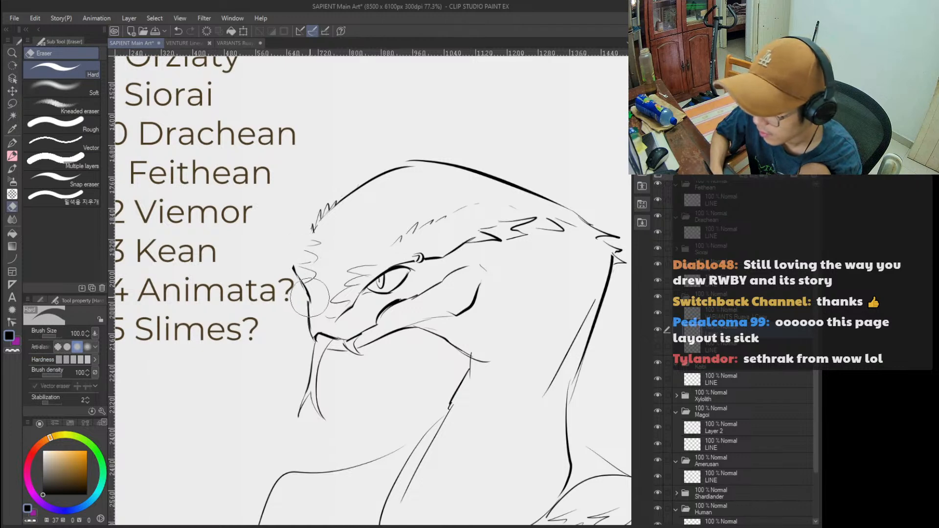
mouse_move(303, 277)
mouse_down()
mouse_move(326, 323)
mouse_move(305, 295)
mouse_move(303, 312)
mouse_move(309, 303)
mouse_move(292, 275)
mouse_move(321, 228)
mouse_move(302, 244)
mouse_move(292, 278)
mouse_up()
key(p)
key(ctrl+z)
key(ctrl+z)
key(ctrl+z)
key(e)
key(p)
key(ctrl+z)
key(ctrl+z)
key(/)
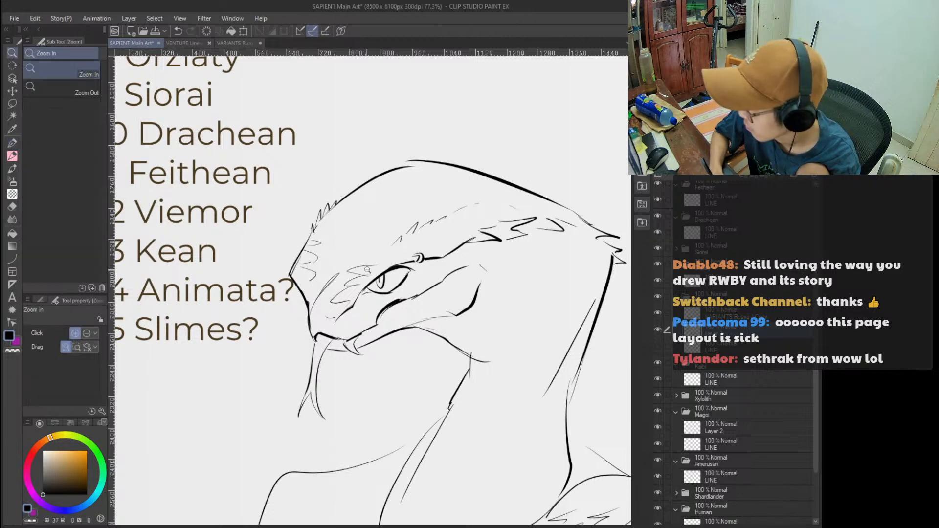
Erase the upper part of the eye and redraw it with a slit pupil and a heavier, darker upper lid.
scroll(367, 269, down, 3)
scroll(428, 231, down, 1)
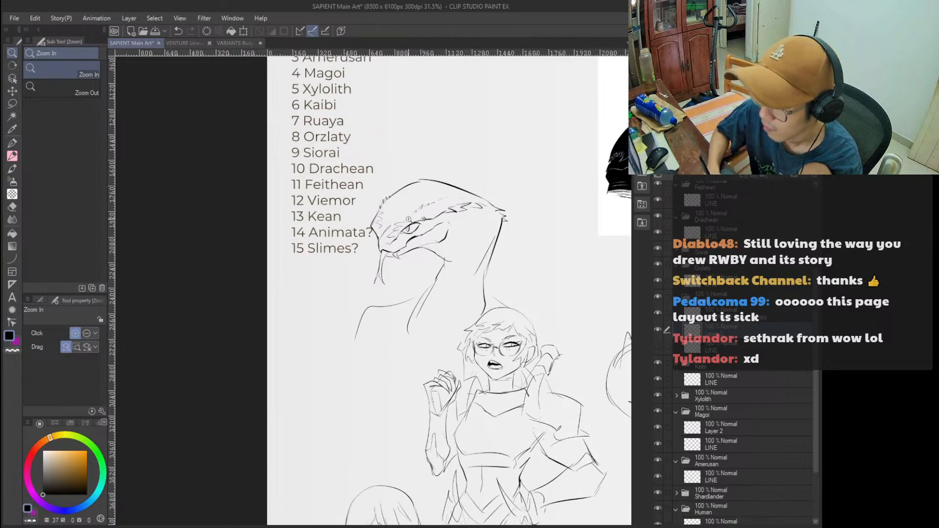
scroll(413, 215, up, 6)
key(e)
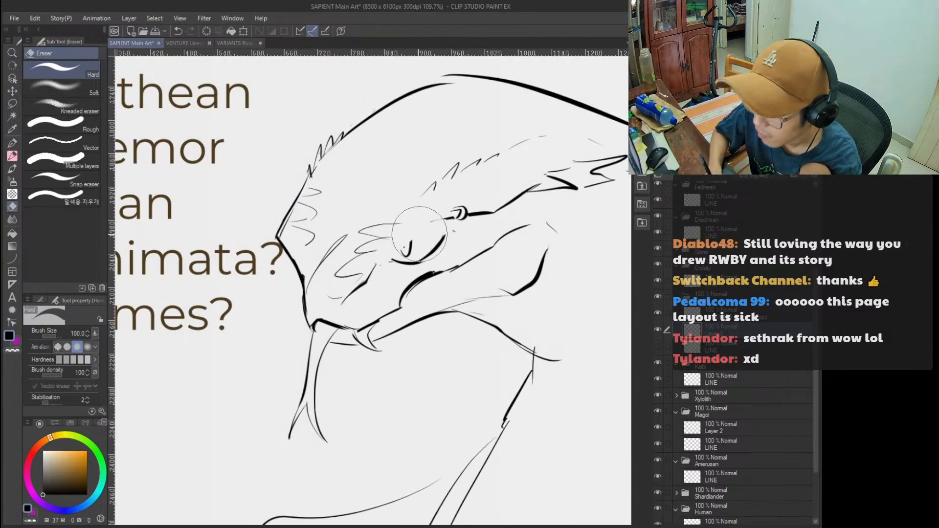
key(p)
mouse_move(391, 261)
mouse_down()
mouse_move(416, 229)
mouse_move(444, 224)
mouse_move(447, 233)
mouse_move(387, 262)
mouse_up()
key(ctrl+z)
key(ctrl+z)
mouse_move(395, 262)
mouse_down()
mouse_move(383, 258)
mouse_move(409, 255)
mouse_move(405, 231)
mouse_move(405, 252)
mouse_move(432, 279)
mouse_move(427, 246)
mouse_move(444, 235)
mouse_move(422, 248)
mouse_move(466, 243)
mouse_move(455, 250)
mouse_up()
key(ctrl+z)
key(e)
key(p)
key(ctrl+z)
key(ctrl+z)
key(ctrl+z)
key(ctrl+z)
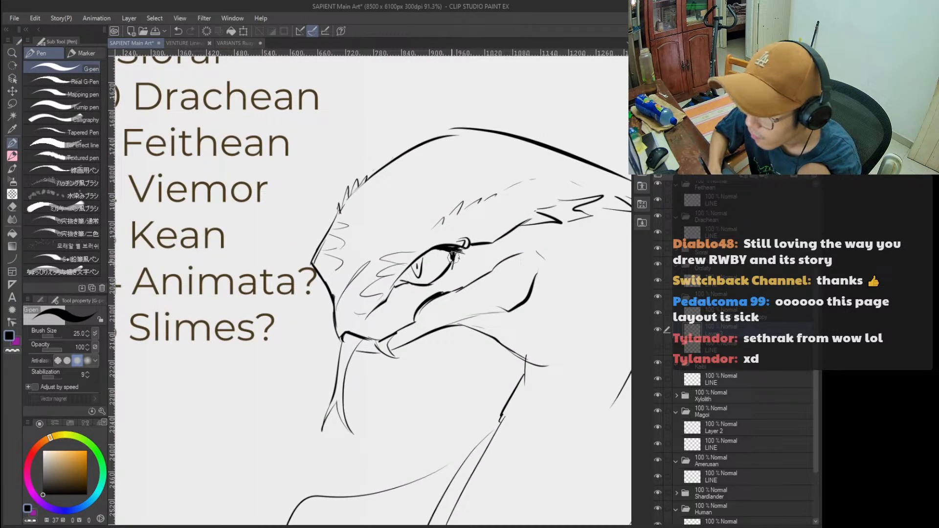
drag(445, 288, 442, 269)
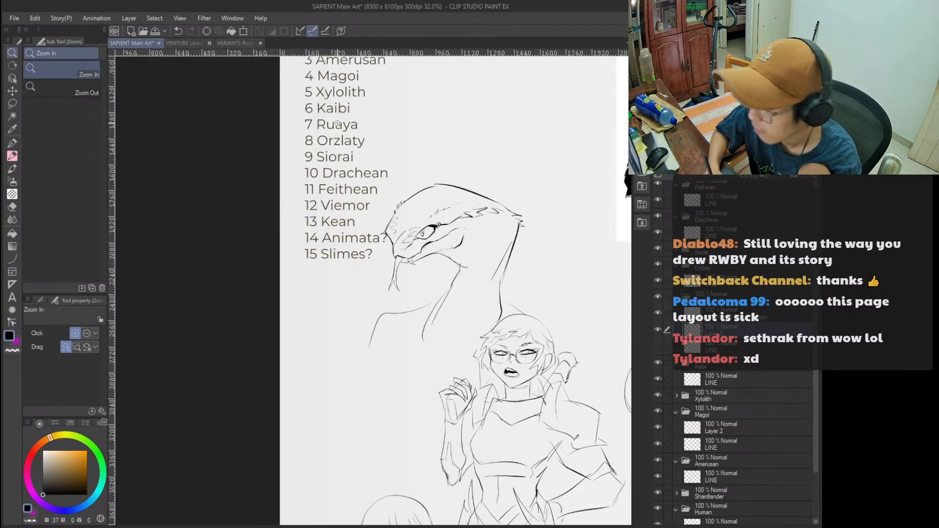
Erase the front tip of the forehead and redraw it as a sharper, further protruding point.
drag(431, 234, 449, 260)
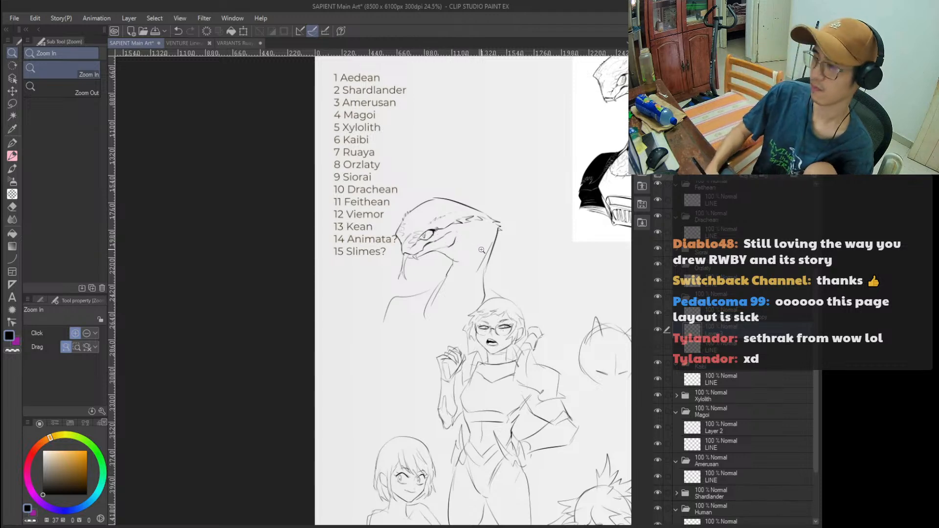
drag(416, 222, 475, 221)
key(e)
mouse_move(378, 219)
mouse_down()
mouse_move(358, 254)
mouse_move(349, 249)
mouse_move(359, 243)
mouse_move(373, 268)
mouse_up()
key(p)
key(ctrl+z)
key(ctrl+z)
drag(349, 238, 376, 274)
drag(349, 241, 387, 204)
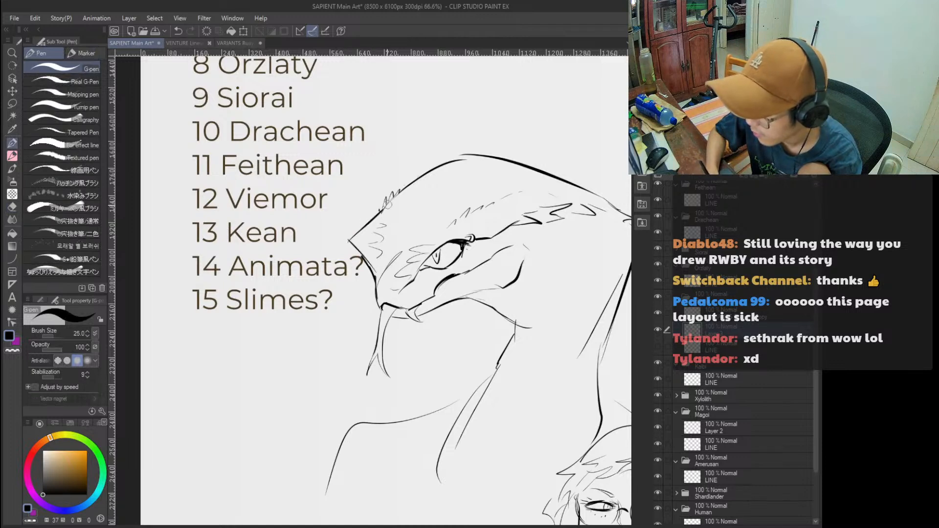
Sketch loose scale shapes across the crown and close the outline at the top of the head.
scroll(349, 240, down, 5)
scroll(454, 202, up, 5)
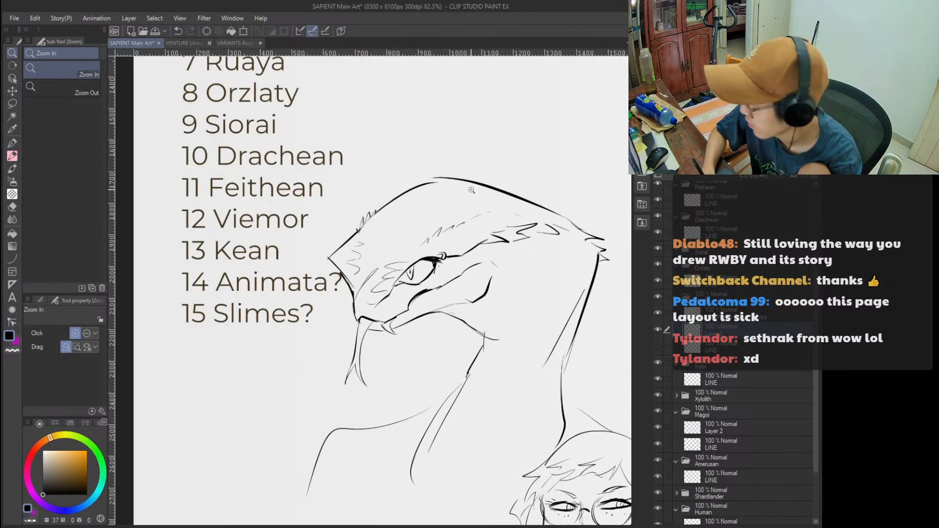
drag(445, 196, 398, 205)
key(ctrl+z)
mouse_move(441, 177)
mouse_down()
mouse_move(414, 190)
mouse_move(397, 226)
mouse_move(411, 245)
mouse_up()
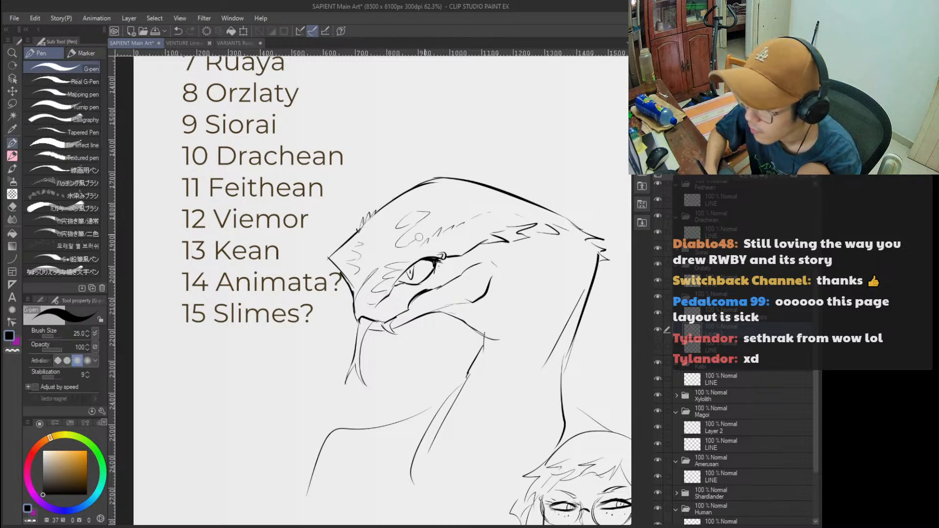
mouse_move(435, 203)
mouse_down()
mouse_move(477, 197)
mouse_move(441, 219)
mouse_move(400, 137)
mouse_up()
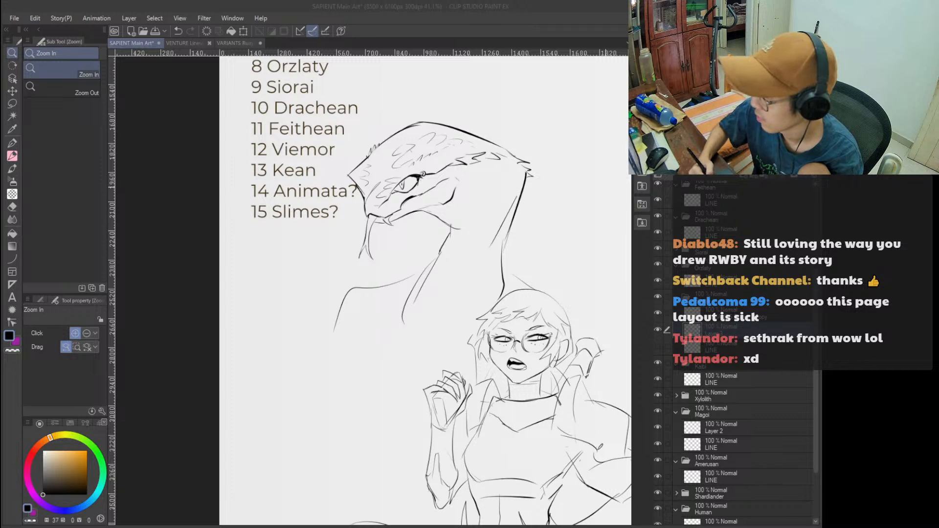
Clean up the corner where the jaw meets the throat and add short contour strokes behind the cheek.
mouse_move(485, 204)
mouse_down()
mouse_move(468, 223)
mouse_move(424, 125)
mouse_move(474, 208)
mouse_move(483, 199)
mouse_up()
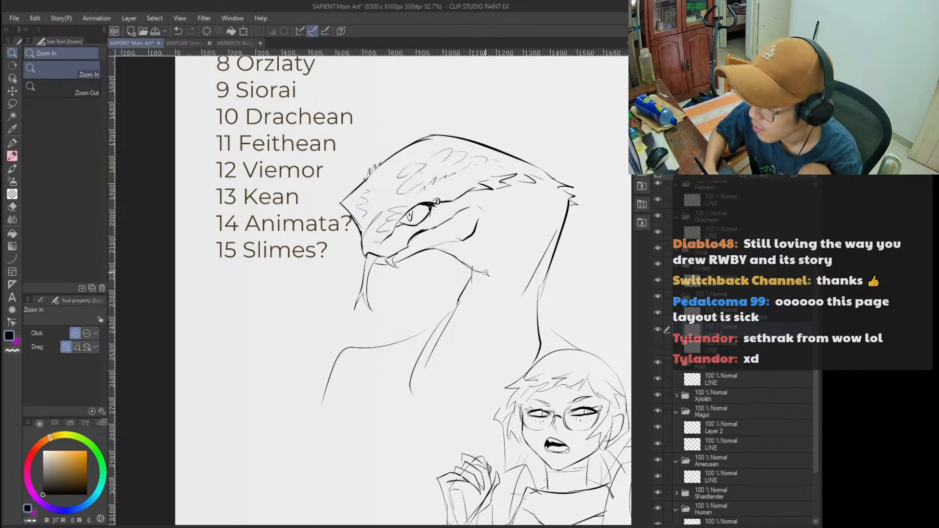
key(p)
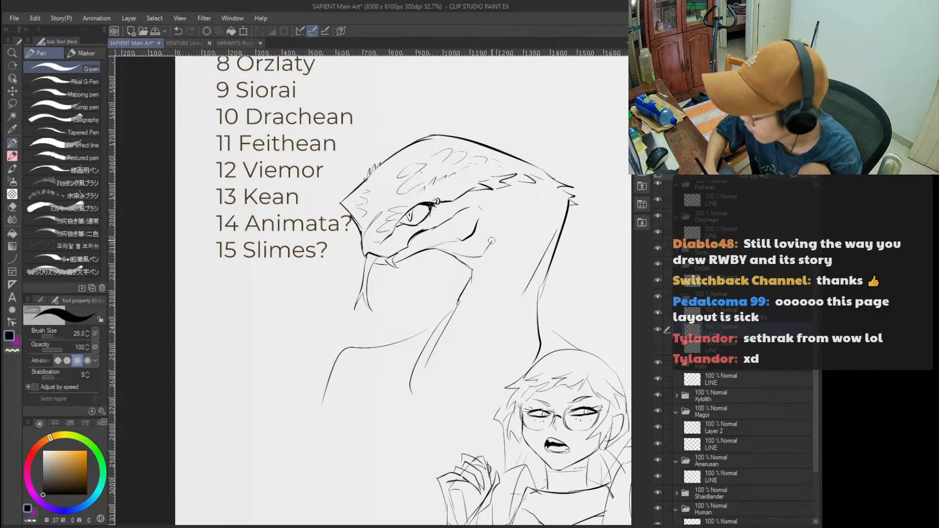
mouse_move(490, 287)
mouse_down()
mouse_move(471, 338)
mouse_move(499, 336)
mouse_up()
key(e)
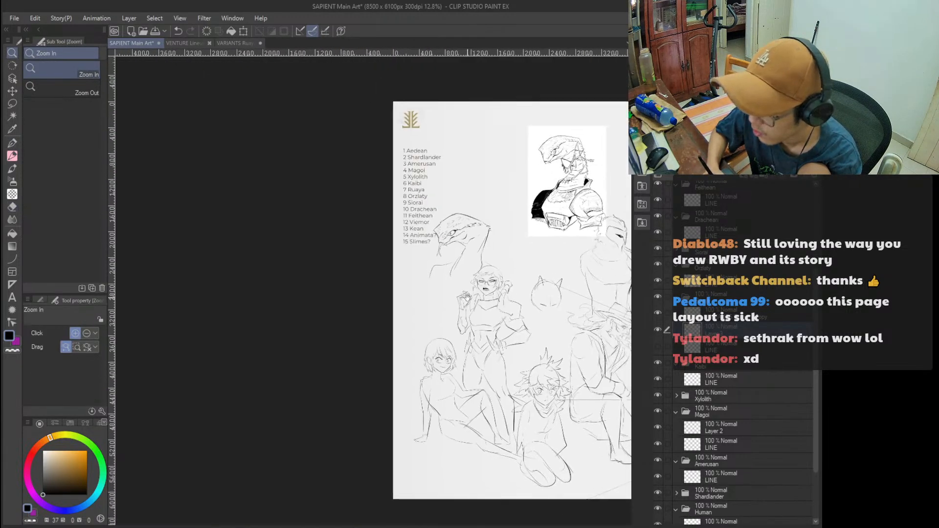
Erase the front neck lines and redraw the throat curving forward into the chest line, with a sweeping line down from there.
drag(587, 181, 601, 193)
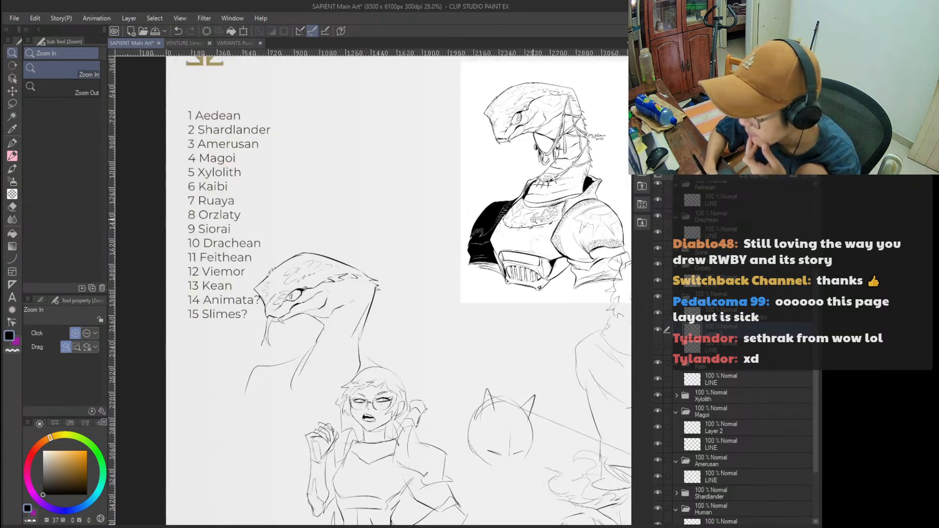
drag(518, 210, 536, 207)
mouse_move(420, 211)
mouse_down()
mouse_move(467, 281)
mouse_move(402, 292)
mouse_up()
drag(353, 320, 477, 186)
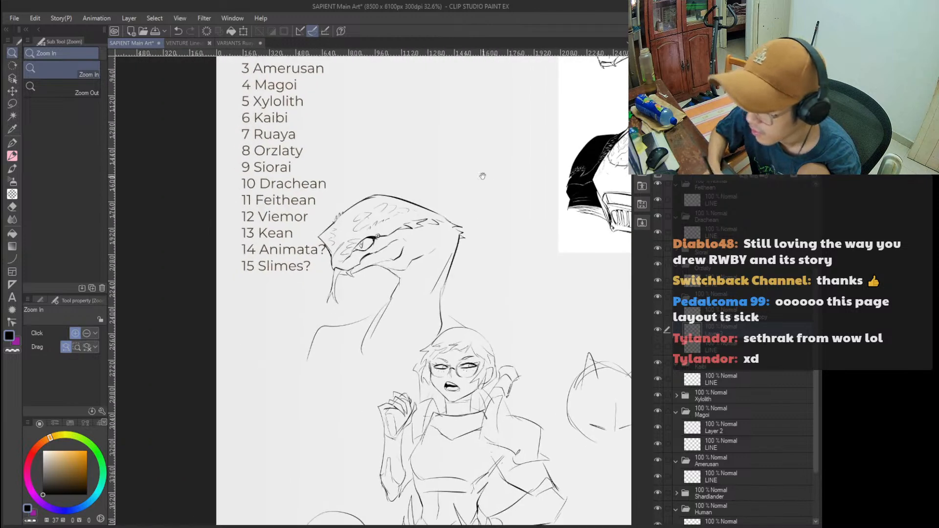
key(e)
mouse_move(388, 280)
mouse_down()
mouse_move(389, 312)
mouse_move(362, 358)
mouse_move(372, 337)
mouse_up()
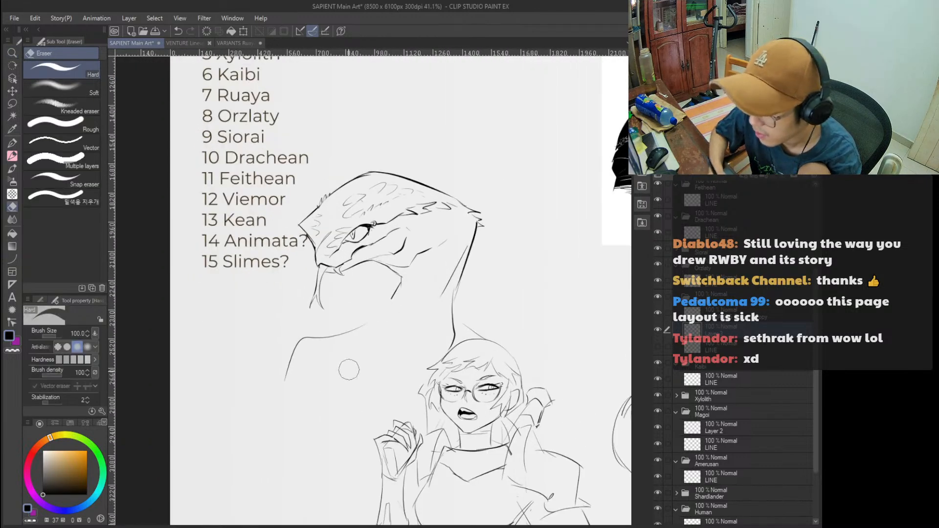
key(p)
key(ctrl+z)
mouse_move(391, 306)
mouse_down()
mouse_move(342, 345)
mouse_move(357, 333)
mouse_up()
key(ctrl+z)
key(ctrl+z)
mouse_move(391, 299)
mouse_down()
mouse_move(352, 341)
mouse_move(351, 386)
mouse_up()
mouse_move(346, 345)
mouse_down()
mouse_move(381, 400)
mouse_move(390, 385)
mouse_move(360, 382)
mouse_move(426, 303)
mouse_move(372, 238)
mouse_up()
key(ctrl+z)
Choose a dark green with hue 141 and saturation 100, and recolour the snake head's line art with it.
key(ctrl+space)
key(space)
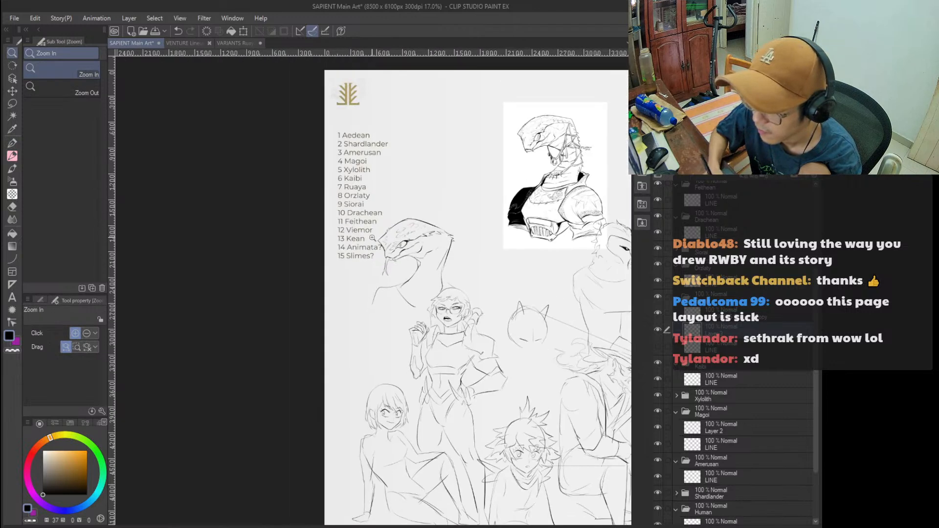
drag(434, 322, 461, 292)
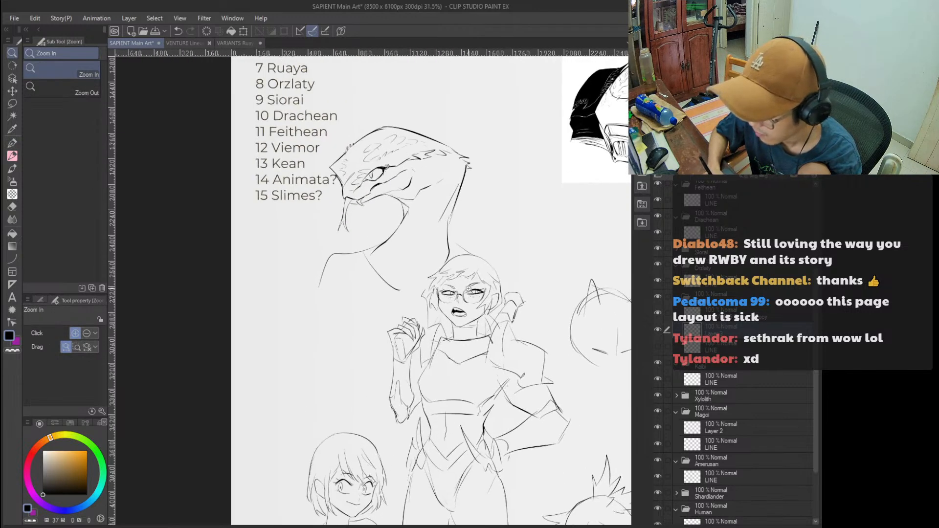
drag(104, 471, 103, 467)
click(87, 475)
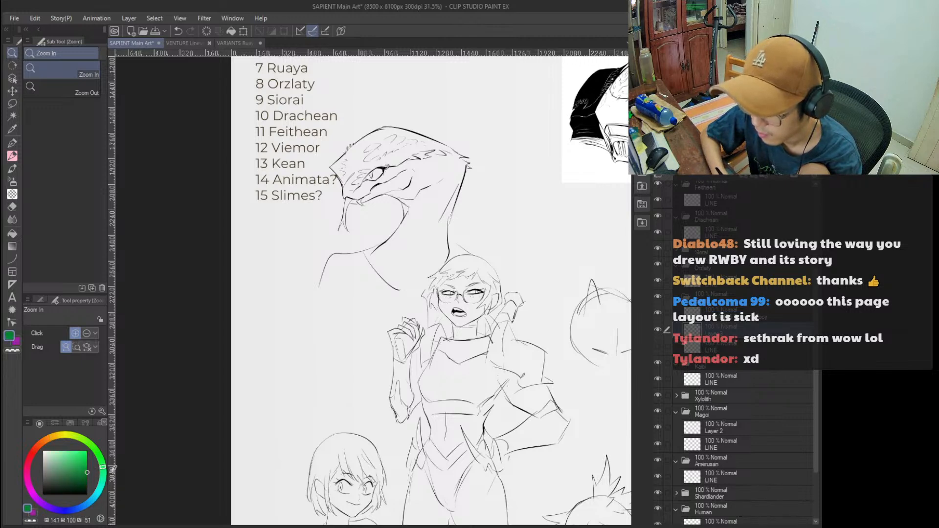
key(alt+Delete)
scroll(384, 255, down, 1)
key(p)
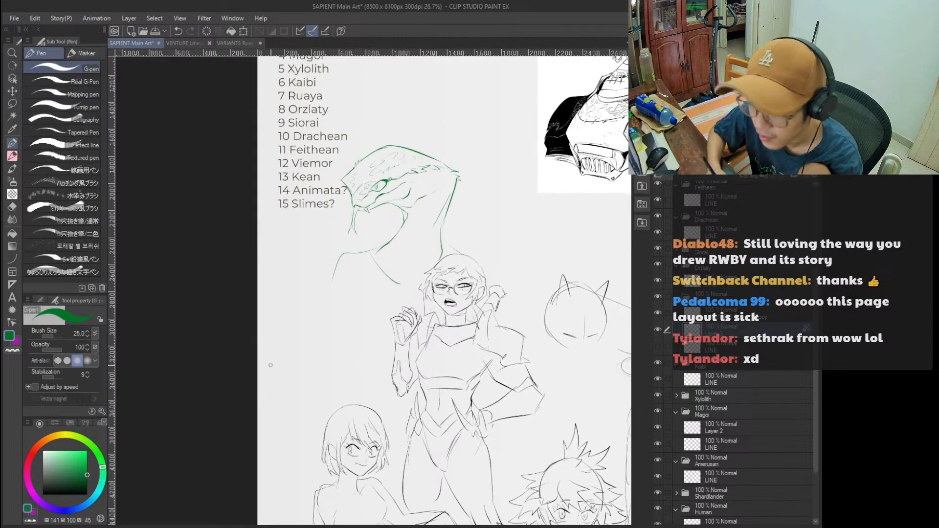
Sketch the snake figure's rear shoulder as a line sloping from the neck base and curving down at the outer edge.
key(ctrl+space)
drag(425, 271, 437, 293)
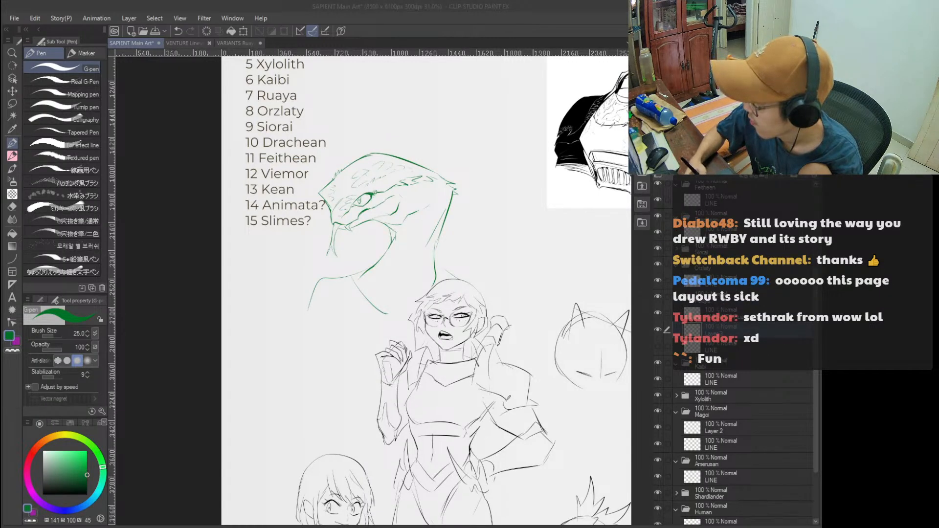
key(ctrl+space)
drag(366, 254, 419, 270)
drag(420, 270, 396, 239)
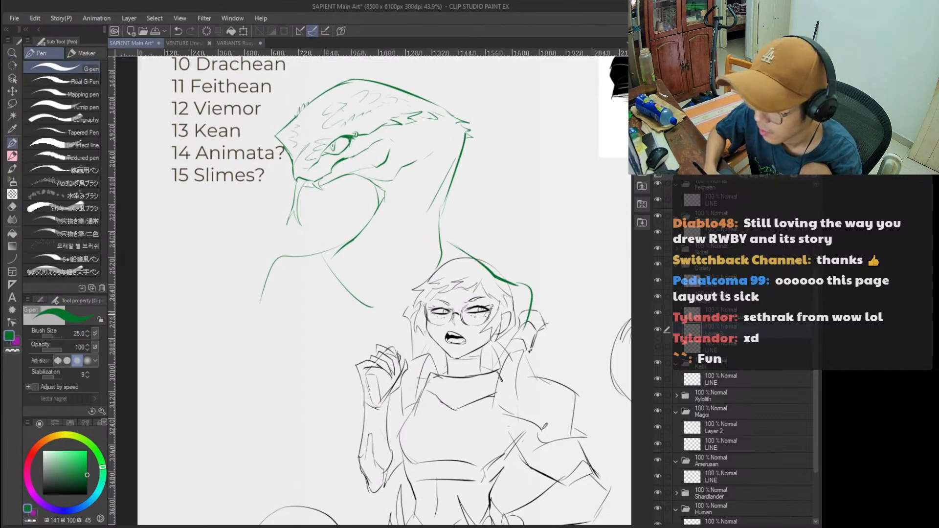
Scale the snake sketch down to 88% and move it up and outward, clear of the woman with glasses.
key(ctrl+space)
drag(489, 318, 459, 317)
key(ctrl+t)
drag(493, 194, 477, 211)
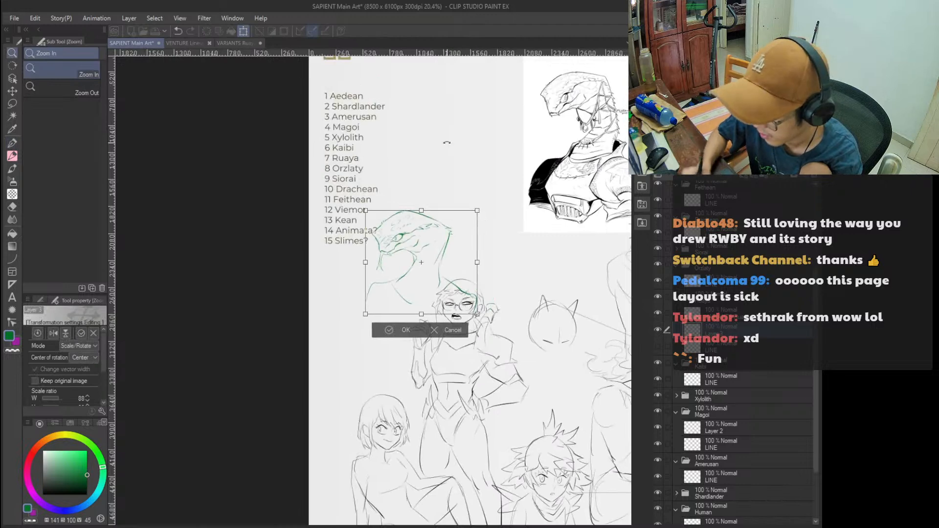
key(Return)
key(k)
drag(395, 289, 387, 248)
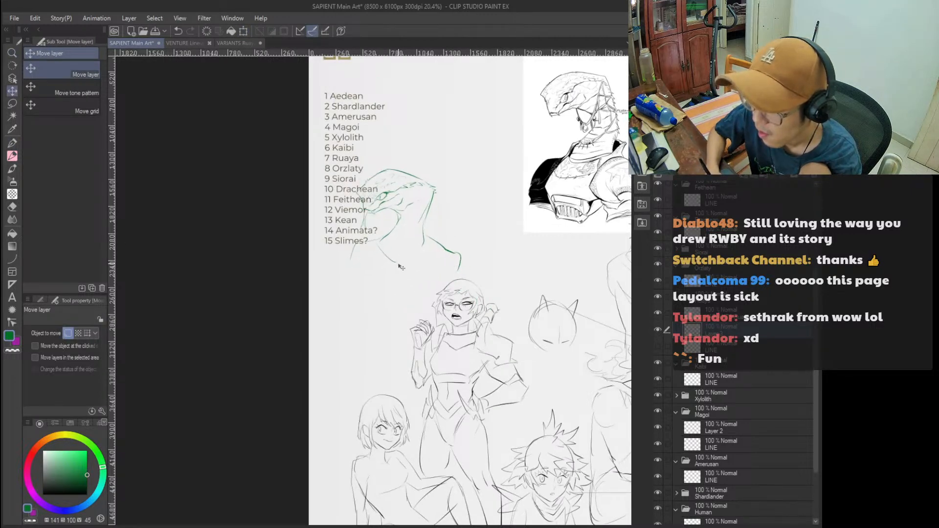
Sketch the right-hand side of the snake figure's chest, running down from the shoulder and angling inward at the bottom.
scroll(410, 275, up, 3)
key(p)
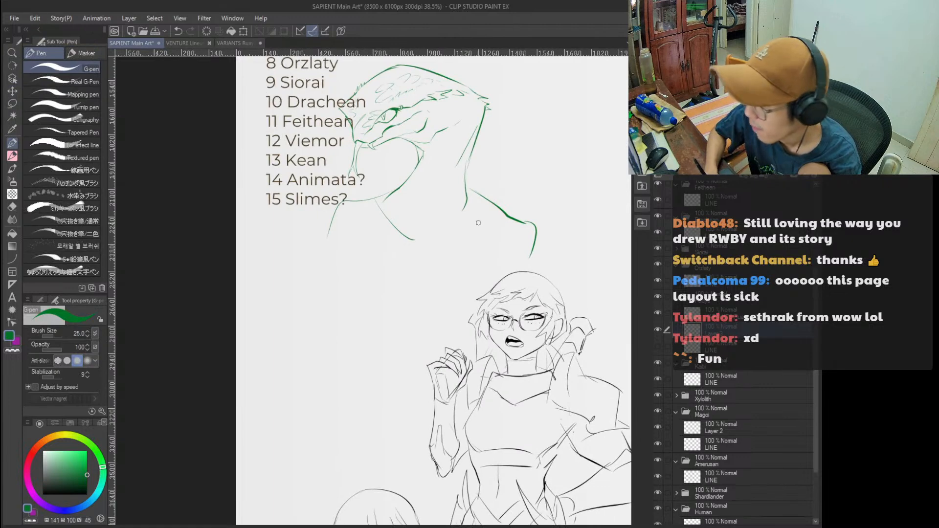
key(ctrl+z)
mouse_move(469, 222)
mouse_down()
mouse_move(433, 244)
mouse_move(504, 268)
mouse_up()
key(ctrl+z)
key(ctrl+z)
drag(465, 311, 499, 279)
key(ctrl+z)
Sketch the opposite side of the chest and close the outline with a curved lower edge.
mouse_move(482, 217)
mouse_down()
mouse_move(501, 273)
mouse_move(465, 308)
mouse_up()
key(ctrl+z)
key(ctrl+z)
mouse_move(370, 216)
mouse_down()
mouse_move(356, 261)
mouse_move(343, 267)
mouse_move(366, 304)
mouse_move(465, 296)
mouse_move(375, 309)
mouse_move(465, 304)
mouse_up()
key(ctrl+z)
key(ctrl+z)
key(ctrl+z)
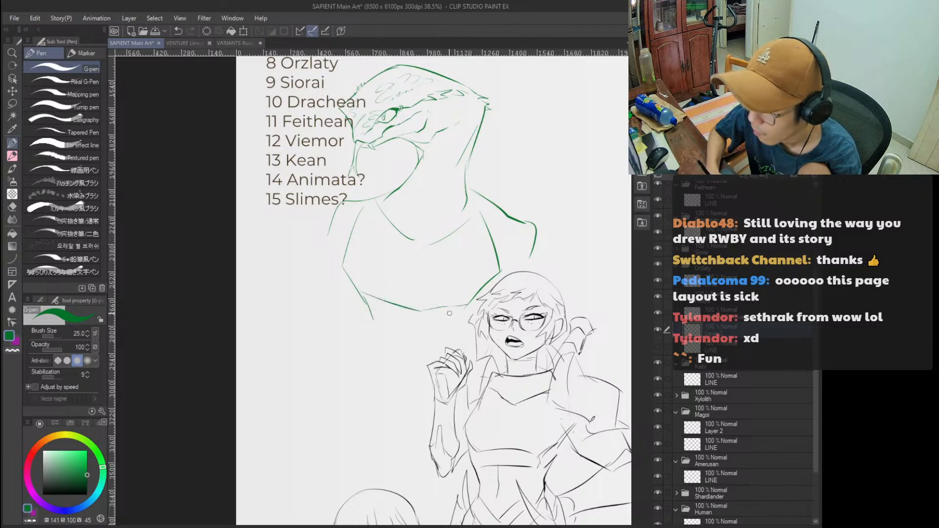
Add tapering side strips below the chest and a second line following its lower edge.
scroll(399, 260, down, 2)
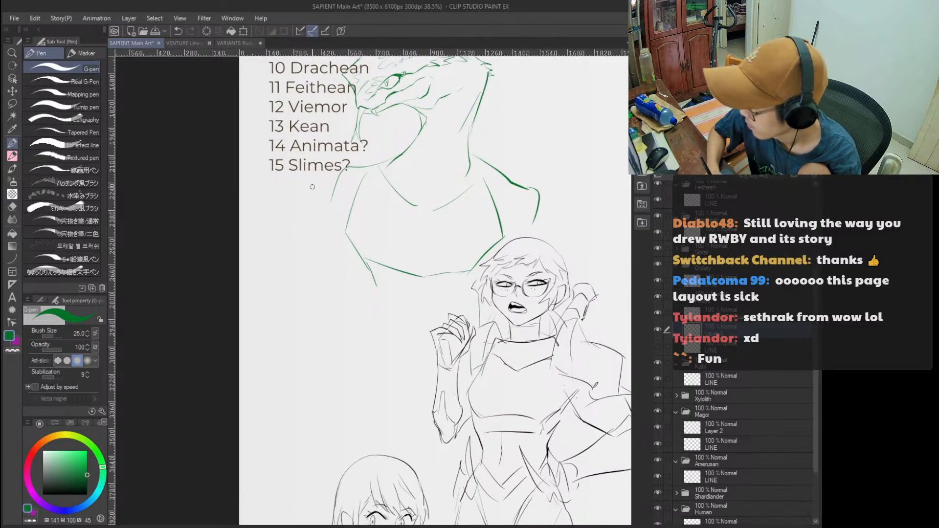
key(ctrl+z)
mouse_move(347, 231)
mouse_down()
mouse_move(358, 308)
mouse_move(375, 306)
mouse_up()
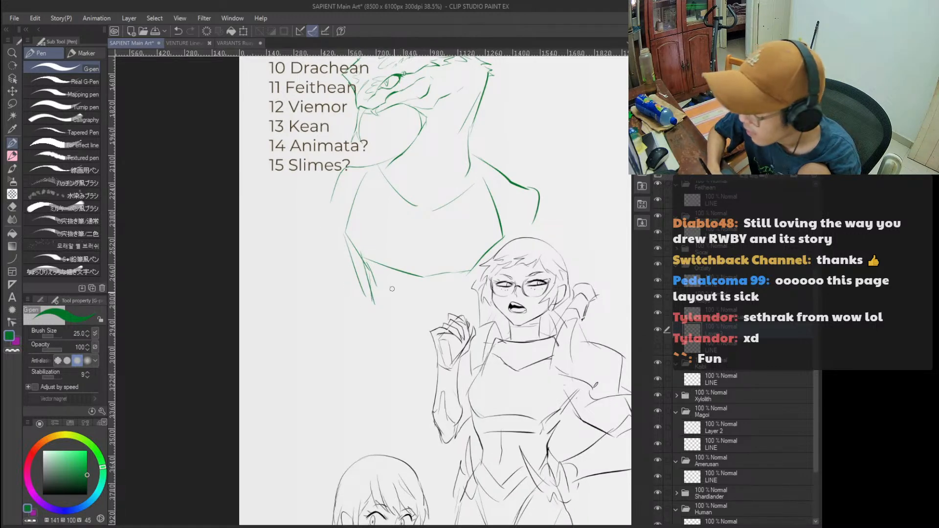
mouse_move(386, 279)
mouse_down()
mouse_move(426, 283)
mouse_move(406, 282)
mouse_move(441, 286)
mouse_up()
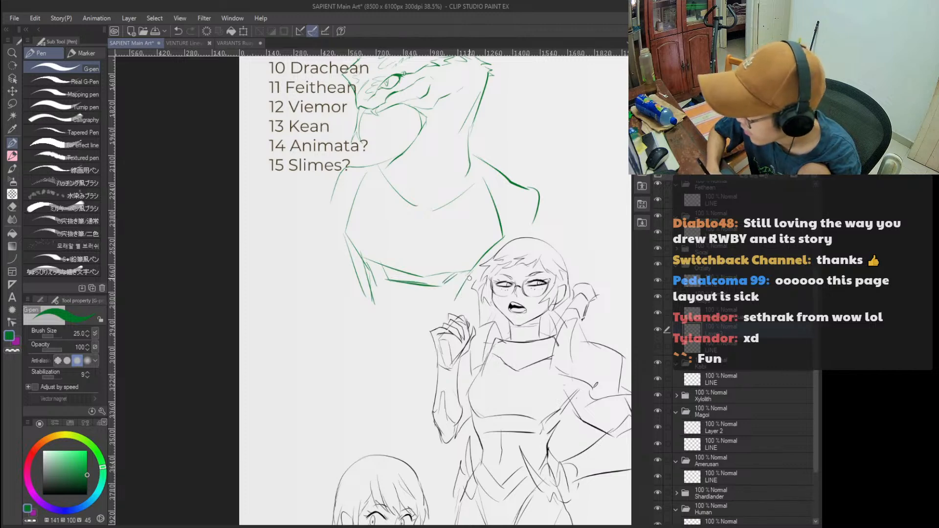
drag(450, 309, 479, 262)
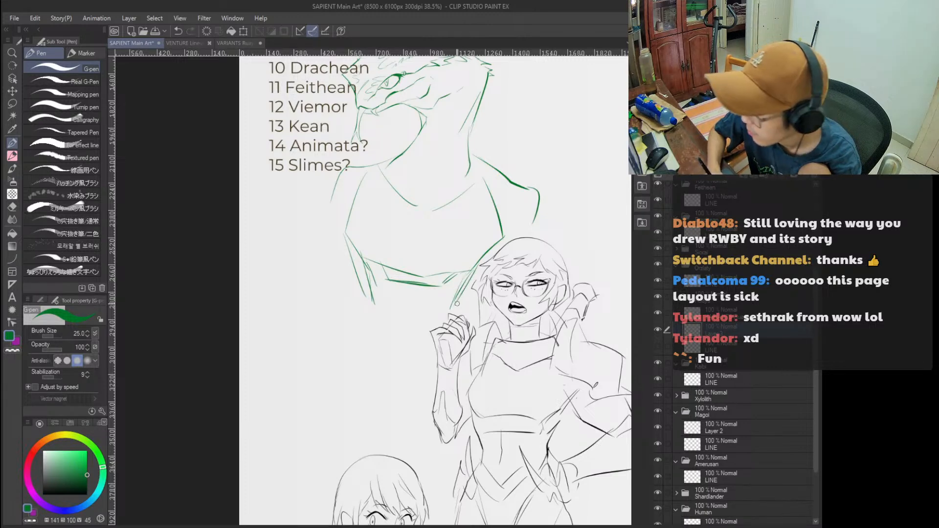
Close the bottom of the waist plate and sketch a flat oval in its centre.
drag(381, 298, 447, 309)
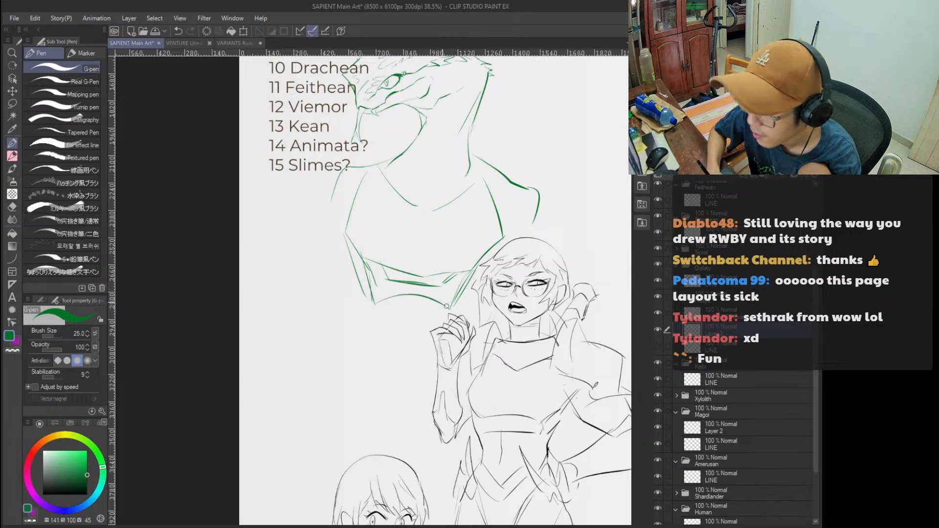
key(ctrl+z)
drag(383, 298, 442, 305)
mouse_move(378, 304)
mouse_down()
mouse_move(441, 308)
mouse_move(390, 306)
mouse_move(386, 296)
mouse_move(437, 307)
mouse_move(393, 308)
mouse_up()
key(ctrl+z)
key(ctrl+space)
mouse_move(418, 318)
mouse_down()
mouse_move(408, 324)
mouse_move(405, 304)
mouse_up()
drag(382, 243, 397, 229)
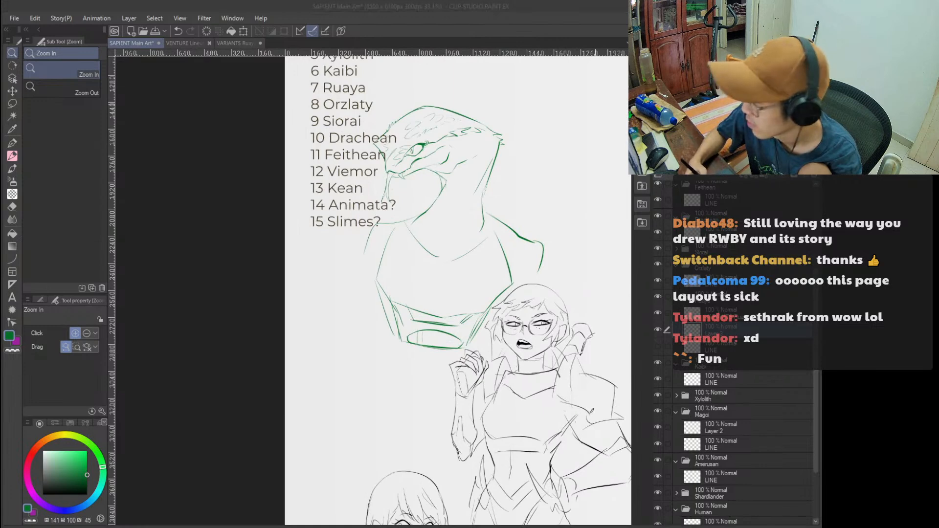
Sketch the rounded front shoulder with a flared, pointed edge over the upper arm.
key(p)
scroll(384, 226, up, 1)
mouse_move(335, 239)
mouse_down()
mouse_move(324, 283)
mouse_move(339, 308)
mouse_move(376, 285)
mouse_move(326, 300)
mouse_move(313, 319)
mouse_move(370, 326)
mouse_up()
drag(364, 336, 316, 324)
Select the snake's head and move it up to make room for a longer neck.
key(slash)
scroll(415, 209, down, 3)
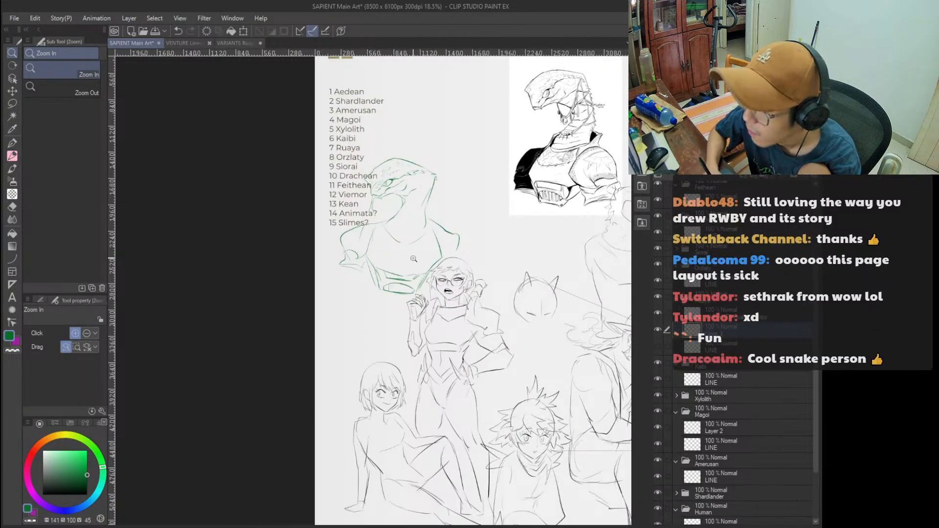
drag(486, 174, 475, 210)
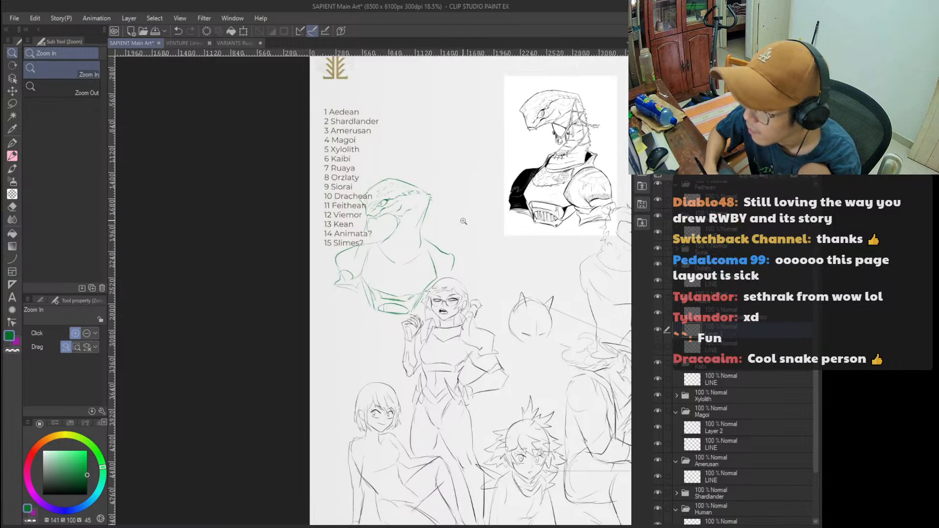
scroll(465, 221, up, 1)
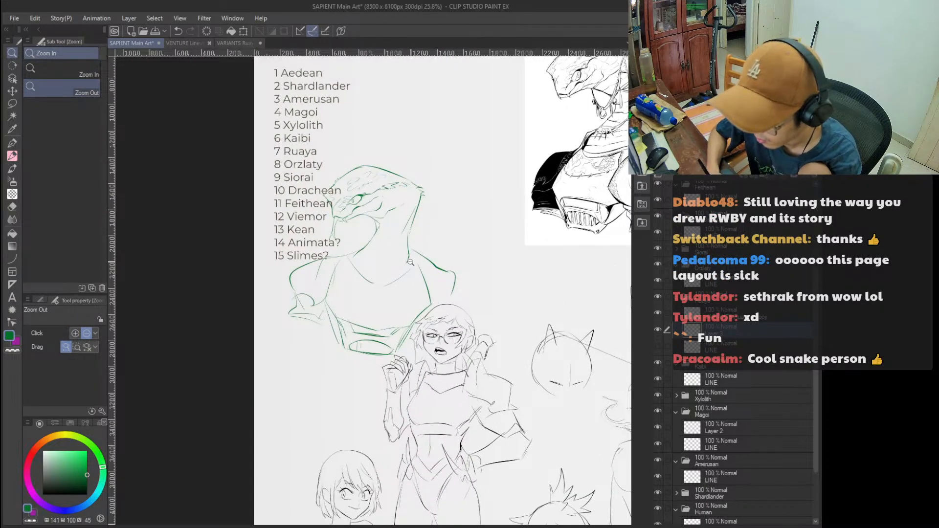
key(m)
mouse_move(364, 236)
mouse_down()
mouse_move(304, 213)
mouse_move(437, 145)
mouse_move(435, 225)
mouse_move(414, 253)
mouse_move(402, 213)
mouse_move(347, 236)
mouse_move(376, 205)
mouse_move(348, 261)
mouse_up()
key(v)
key(ctrl+d)
Redraw the throat line running down from the back of the jaw.
key(p)
scroll(386, 237, up, 3)
key(ctrl+z)
drag(389, 187, 370, 243)
key(ctrl+z)
key(ctrl+z)
mouse_move(391, 157)
mouse_down()
mouse_move(386, 182)
mouse_move(369, 215)
mouse_up()
key(ctrl+z)
key(ctrl+z)
Draw the back of the neck in a long curve from the head to the collar and extend the front neck line.
mouse_move(485, 108)
mouse_down()
mouse_move(467, 103)
mouse_move(489, 152)
mouse_move(448, 227)
mouse_move(453, 254)
mouse_up()
drag(455, 217, 411, 306)
mouse_move(376, 211)
mouse_down()
mouse_move(363, 266)
mouse_move(326, 279)
mouse_move(369, 211)
mouse_move(365, 229)
mouse_up()
key(ctrl+z)
key(ctrl+z)
key(ctrl+z)
key(ctrl+z)
drag(368, 279, 364, 221)
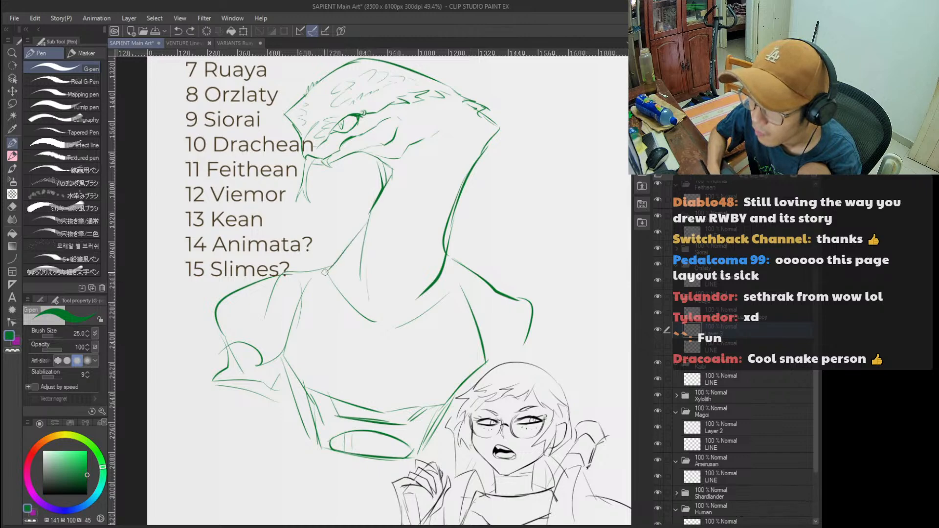
Select the snake figure's torso and shoulders below the neck and scale them to 94%.
ctrl+alt+click(381, 234)
ctrl+alt+click(396, 249)
ctrl+alt+click(407, 264)
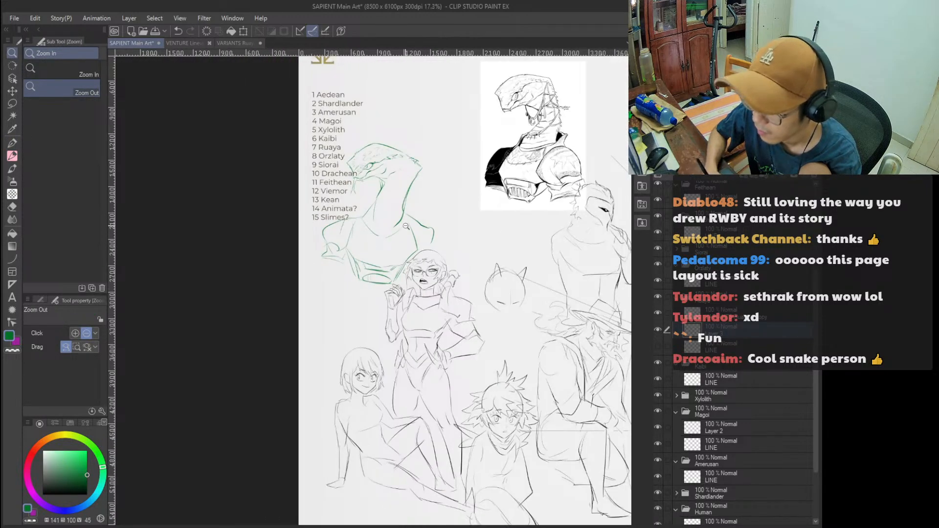
scroll(395, 220, up, 2)
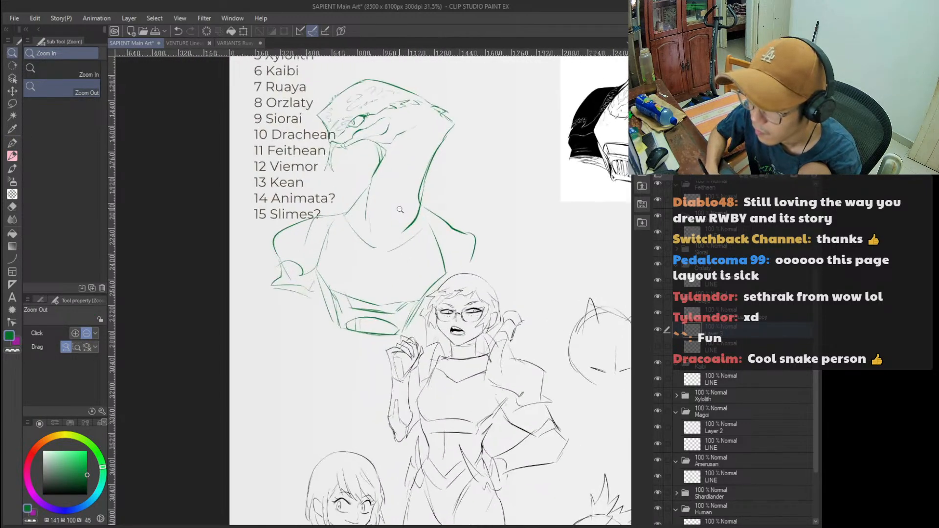
key(p)
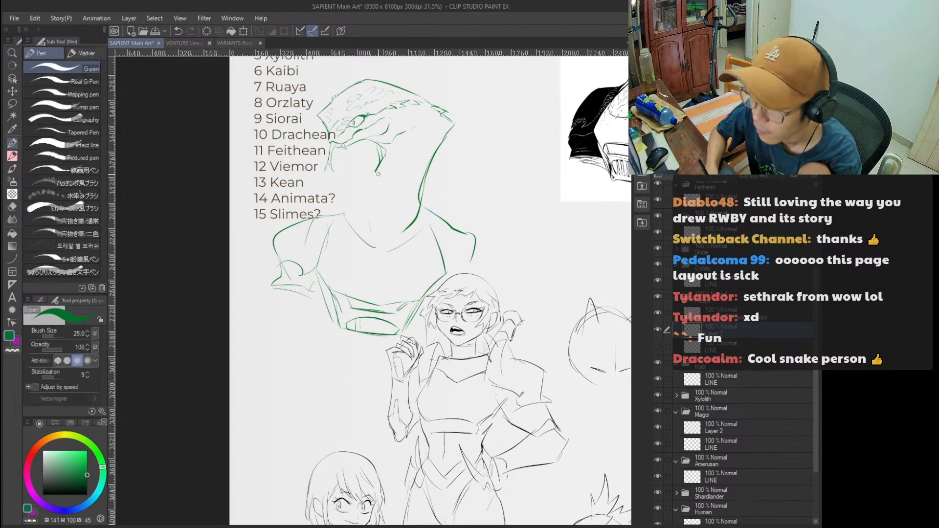
key(m)
mouse_move(369, 239)
mouse_down()
mouse_move(243, 271)
mouse_move(444, 372)
mouse_move(484, 201)
mouse_move(433, 193)
mouse_move(406, 237)
mouse_up()
key(ctrl+t)
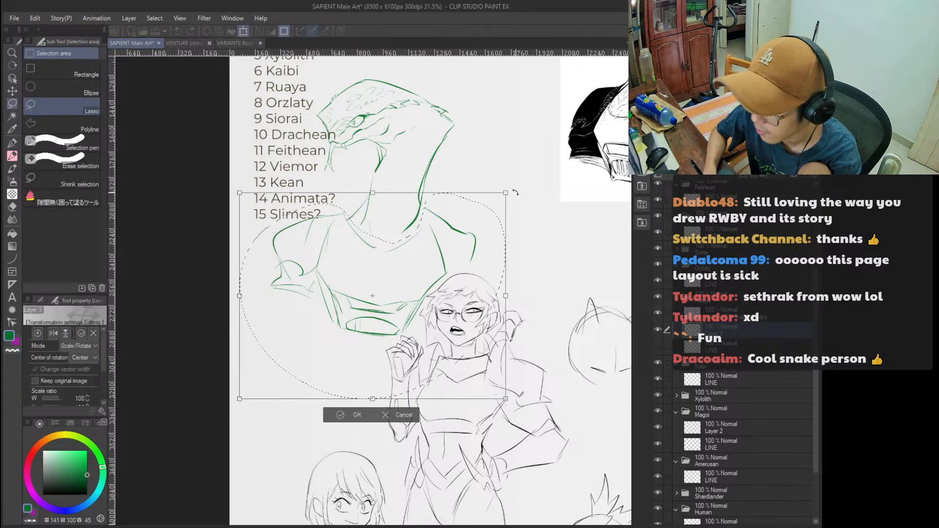
drag(501, 193, 439, 269)
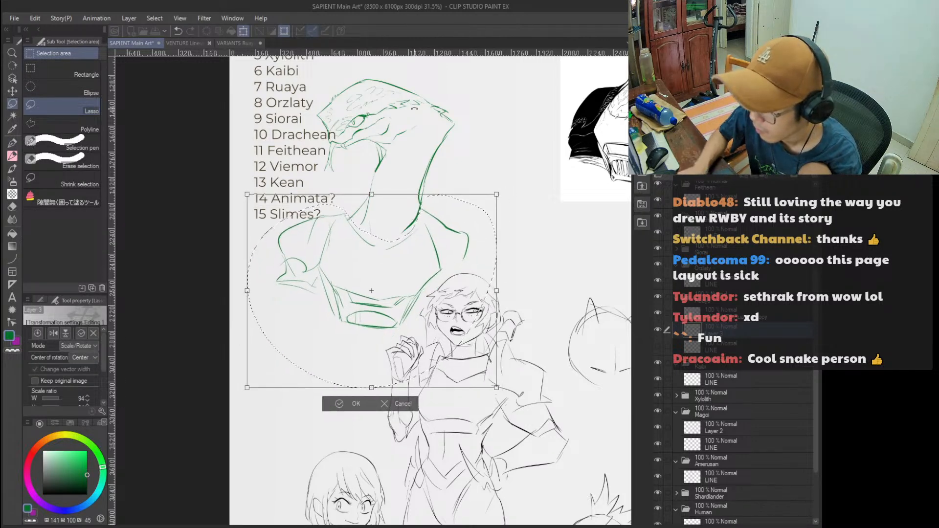
key(Return)
drag(369, 149, 303, 233)
Clean up the neck base and sketch raised contour lines where the neck meets each shoulder.
key(p)
scroll(302, 271, up, 2)
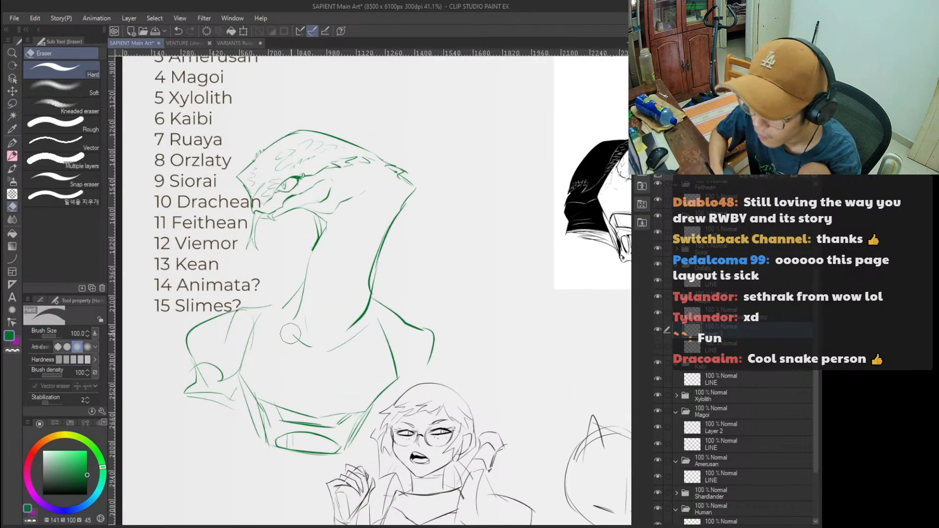
mouse_move(247, 356)
mouse_down()
mouse_move(282, 317)
mouse_move(266, 308)
mouse_move(284, 276)
mouse_up()
key(ctrl+z)
drag(259, 313, 284, 281)
mouse_move(274, 291)
mouse_down()
mouse_move(308, 274)
mouse_move(302, 294)
mouse_up()
key(ctrl+z)
mouse_move(374, 293)
mouse_down()
mouse_move(394, 325)
mouse_move(393, 336)
mouse_move(376, 304)
mouse_move(382, 378)
mouse_move(376, 278)
mouse_move(381, 302)
mouse_move(294, 233)
mouse_up()
key(ctrl+z)
key(ctrl+z)
Sketch the front arm hanging below the shoulder armour, with inner and outer contours narrowing toward the wrist.
key(ctrl+alt+space)
mouse_move(312, 315)
mouse_down()
mouse_move(331, 298)
mouse_move(293, 338)
mouse_move(313, 318)
mouse_move(304, 262)
mouse_move(269, 301)
mouse_up()
key(ctrl+z)
key(ctrl+z)
drag(266, 202, 254, 249)
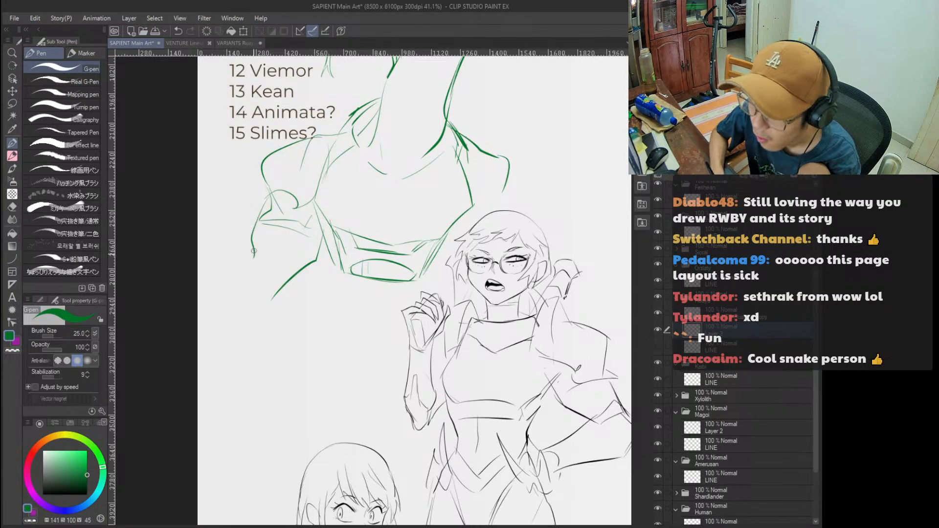
drag(231, 292, 226, 328)
drag(285, 315, 269, 416)
mouse_move(229, 325)
mouse_down()
mouse_move(242, 432)
mouse_move(259, 414)
mouse_up()
key(alt+space)
click(272, 384)
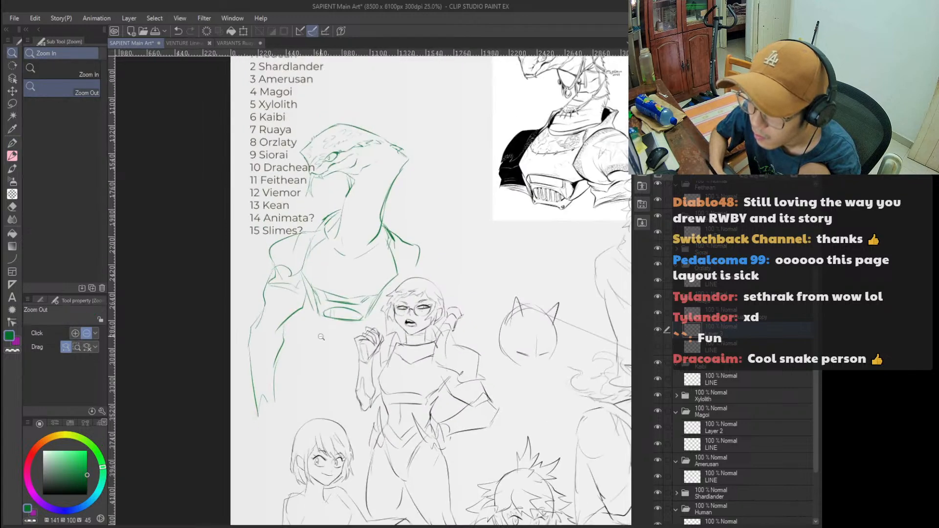
Add a short vertical line for the side of the abdomen below the waist plate.
drag(325, 197, 341, 208)
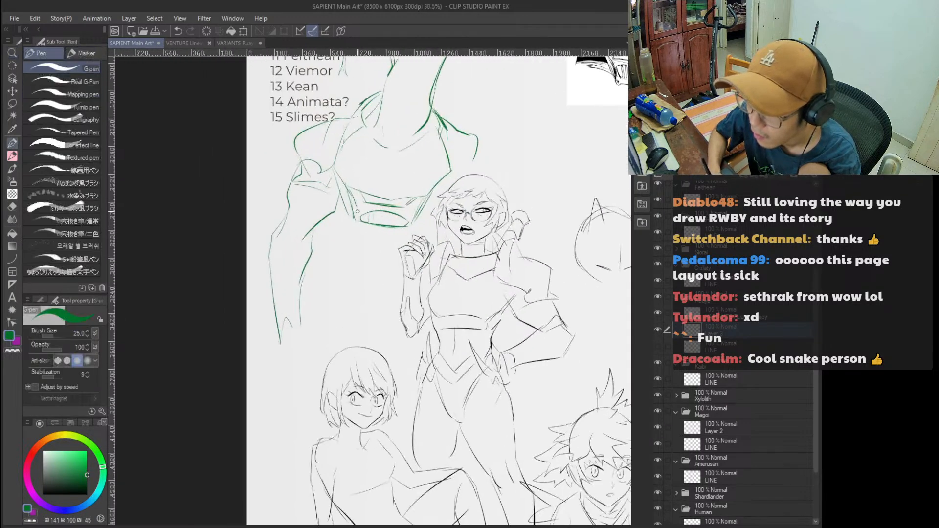
key(alt+space)
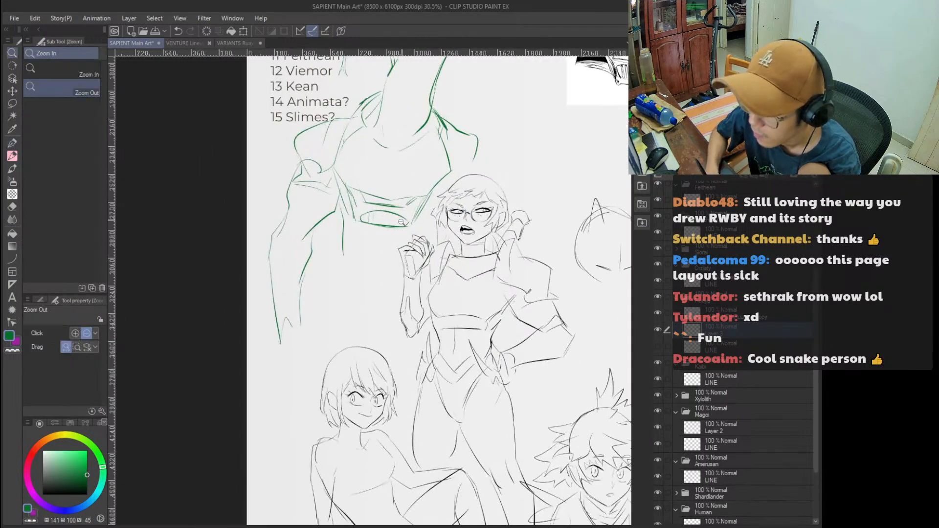
click(377, 262)
scroll(371, 274, up, 3)
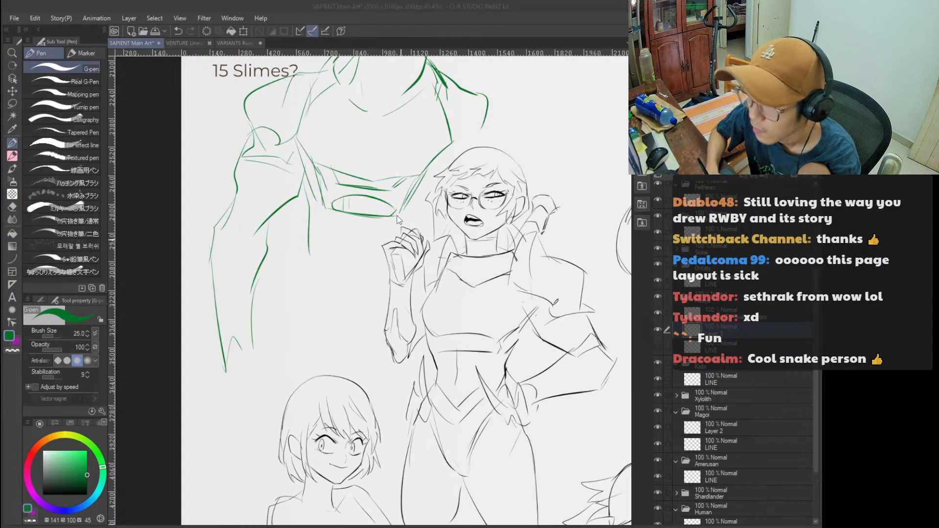
Erase the right-hand edge of the chest and redraw it as a straighter line down toward the waist.
drag(515, 103, 411, 210)
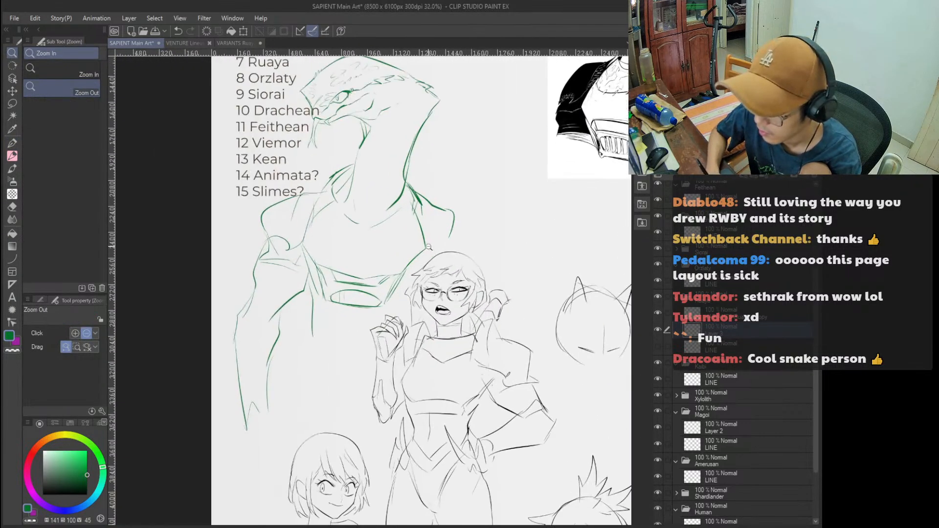
mouse_move(435, 240)
mouse_down()
mouse_move(374, 341)
mouse_move(325, 358)
mouse_move(414, 226)
mouse_up()
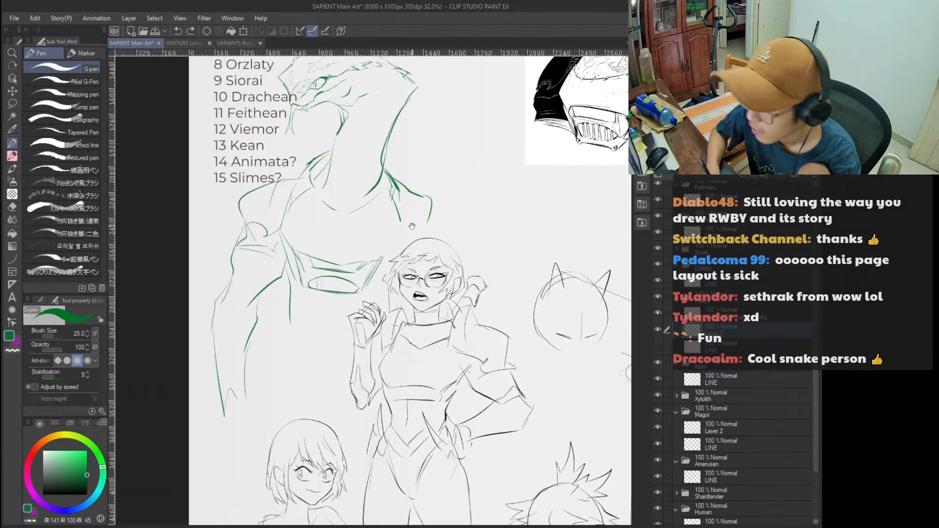
mouse_move(396, 193)
mouse_down()
mouse_move(440, 196)
mouse_move(398, 268)
mouse_up()
drag(402, 210, 380, 328)
key(alt+space)
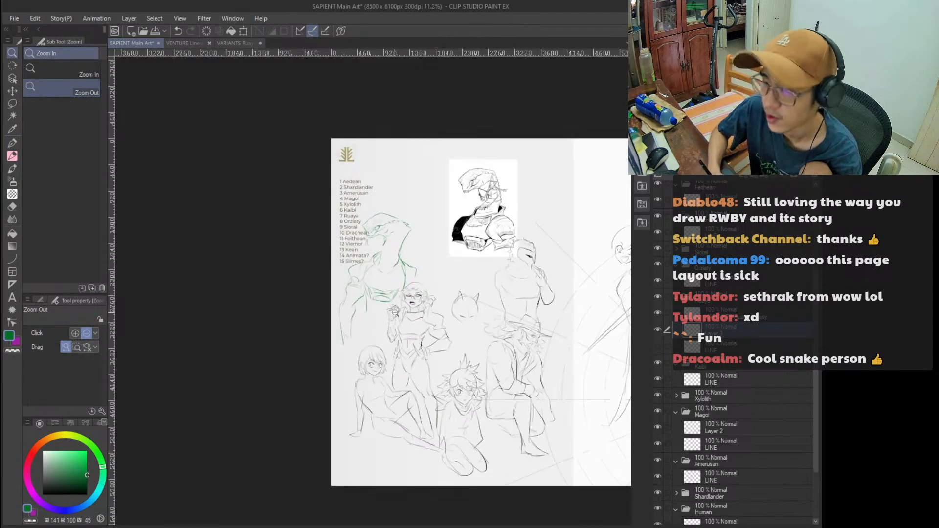
Select the waist plate section and shift it slightly downward.
drag(397, 293, 426, 260)
key(m)
mouse_move(411, 304)
mouse_down()
mouse_move(342, 258)
mouse_move(304, 256)
mouse_move(382, 391)
mouse_move(413, 327)
mouse_move(390, 342)
mouse_up()
key(k)
key(ctrl+d)
Clean up the lower right corner of the chest where it meets the waist plate.
key(e)
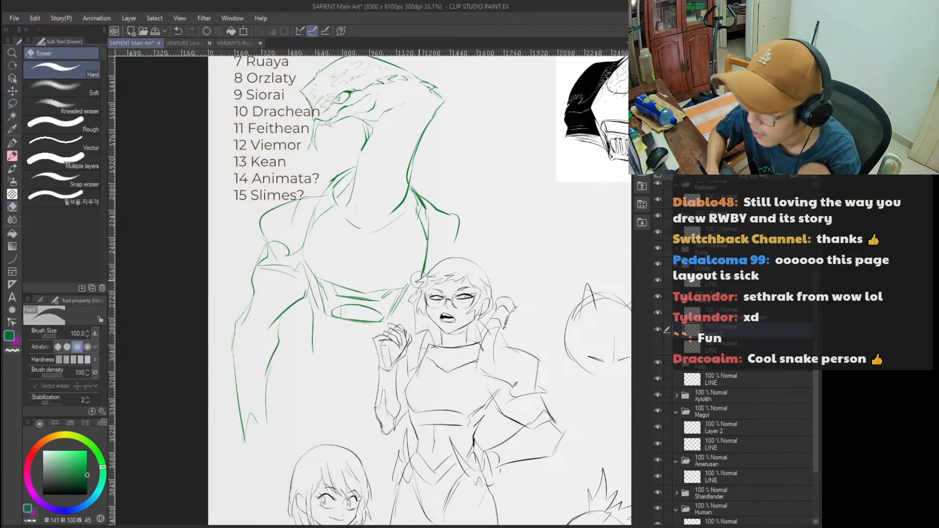
mouse_move(439, 259)
mouse_down()
mouse_move(418, 294)
mouse_move(307, 324)
mouse_move(452, 242)
mouse_move(451, 295)
mouse_move(418, 325)
mouse_move(445, 307)
mouse_up()
key(p)
key(ctrl+z)
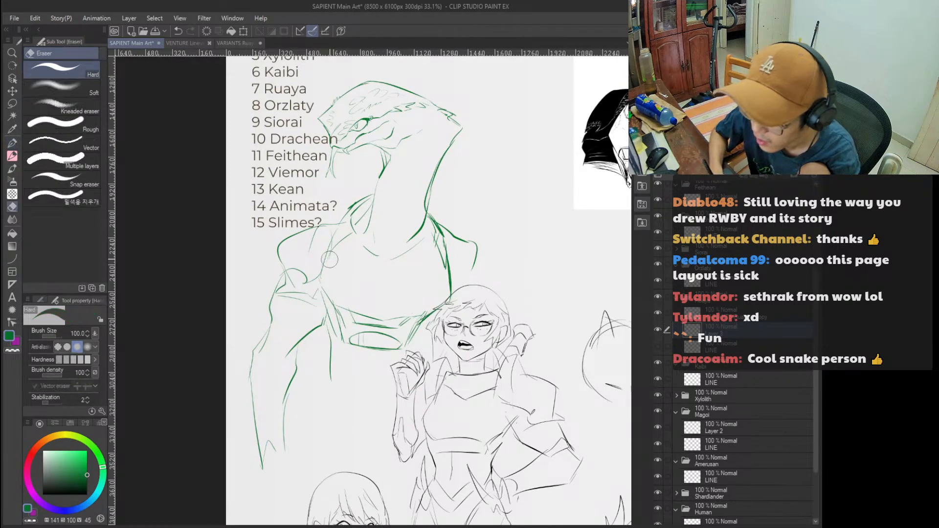
Erase and redraw the left-hand side of the chest, slanting from the shoulder to the waist corner.
key(ctrl+z)
mouse_move(340, 225)
mouse_down()
mouse_move(311, 287)
mouse_move(330, 323)
mouse_up()
key(ctrl+z)
drag(312, 284, 334, 327)
key(ctrl+z)
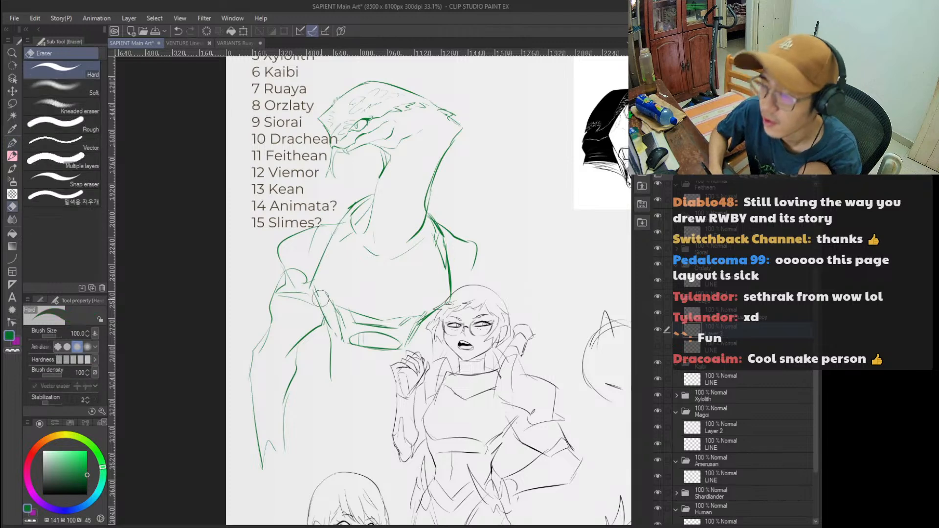
drag(309, 283, 356, 313)
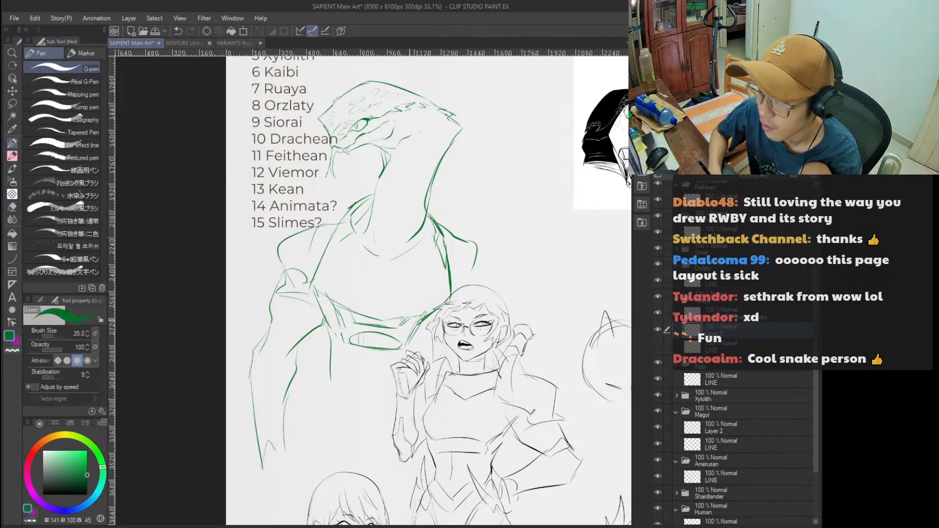
key(ctrl+z)
Sketch the right-hand edge of the waist running down from the lower chest corner.
mouse_move(437, 311)
mouse_down()
mouse_move(415, 333)
mouse_move(405, 366)
mouse_move(410, 419)
mouse_up()
key(ctrl+z)
drag(343, 293, 362, 208)
key(ctrl+z)
key(ctrl+z)
drag(449, 233, 428, 279)
key(ctrl+z)
drag(357, 240, 353, 277)
key(ctrl+z)
Rework the diagonal left-hand side of the waist plate below the chest, undoing the strokes that miss.
drag(340, 223, 346, 264)
mouse_move(352, 203)
mouse_down()
mouse_move(376, 264)
mouse_move(372, 226)
mouse_move(354, 263)
mouse_move(374, 319)
mouse_up()
key(e)
key(p)
key(ctrl+z)
key(ctrl+z)
scroll(438, 289, down, 5)
scroll(358, 298, up, 5)
key(ctrl+z)
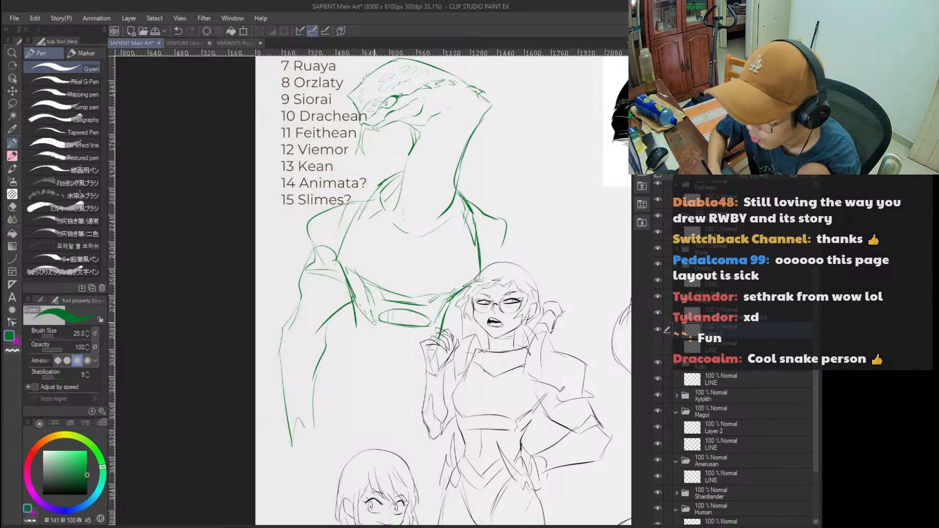
scroll(380, 318, down, 4)
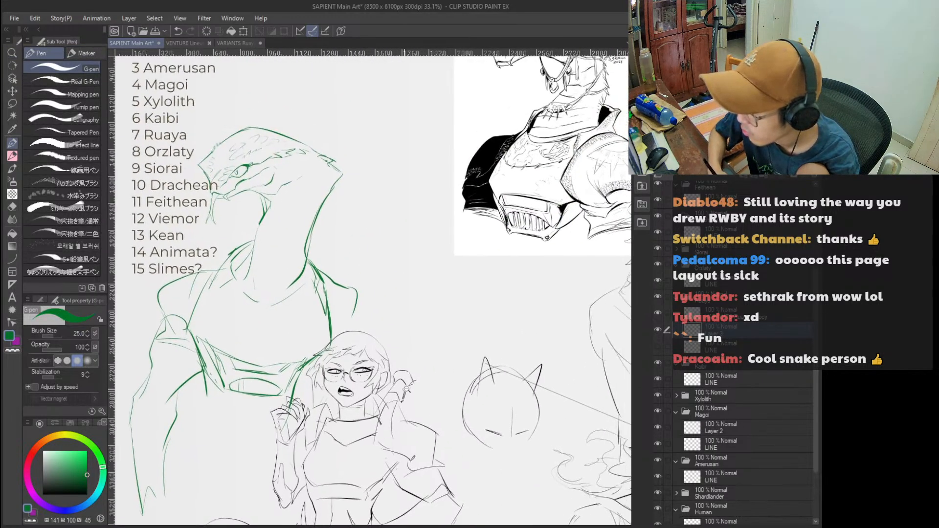
Extend the waist's right-hand edge down behind the bespectacled woman and add light guide lines on the belly.
key(ctrl+space)
drag(393, 399, 427, 343)
mouse_move(319, 338)
mouse_down()
mouse_move(362, 333)
mouse_move(386, 268)
mouse_move(343, 298)
mouse_up()
key(ctrl+z)
key(ctrl+z)
key(ctrl+z)
mouse_move(419, 267)
mouse_down()
mouse_move(419, 313)
mouse_move(427, 316)
mouse_up()
key(ctrl+z)
mouse_move(351, 249)
mouse_down()
mouse_move(335, 309)
mouse_move(373, 333)
mouse_up()
key(ctrl+z)
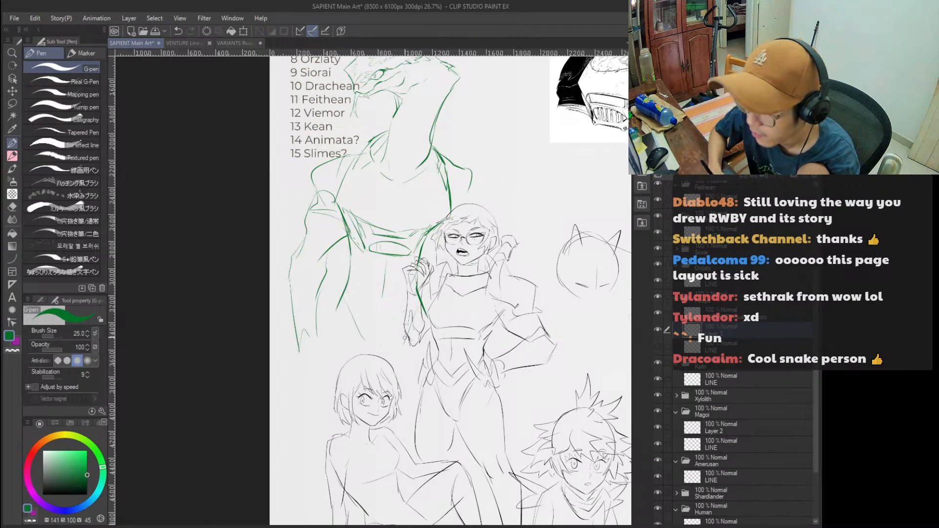
Sketch the long left-hand hip line running down from the waist behind the seated girl's head.
alt+click(413, 356)
ctrl+click(369, 330)
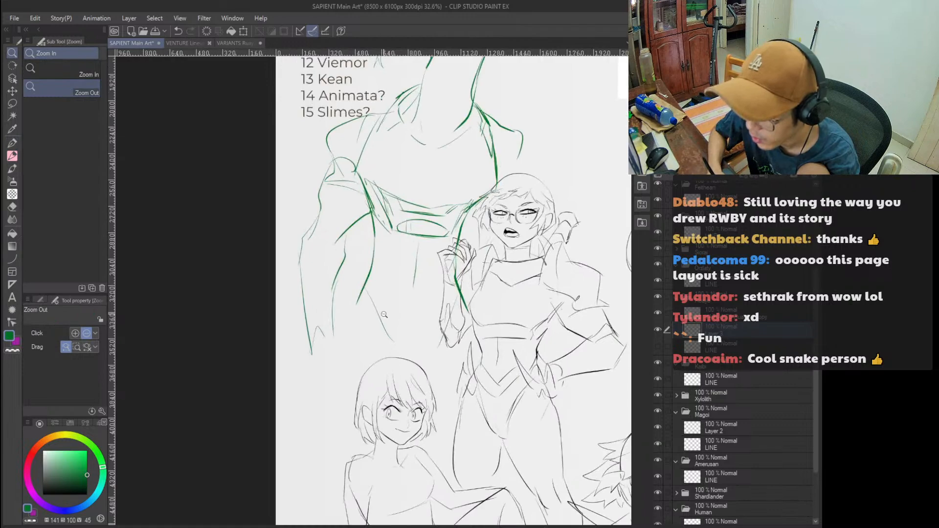
scroll(377, 380, down, 2)
drag(399, 370, 402, 303)
key(e)
scroll(420, 288, up, 2)
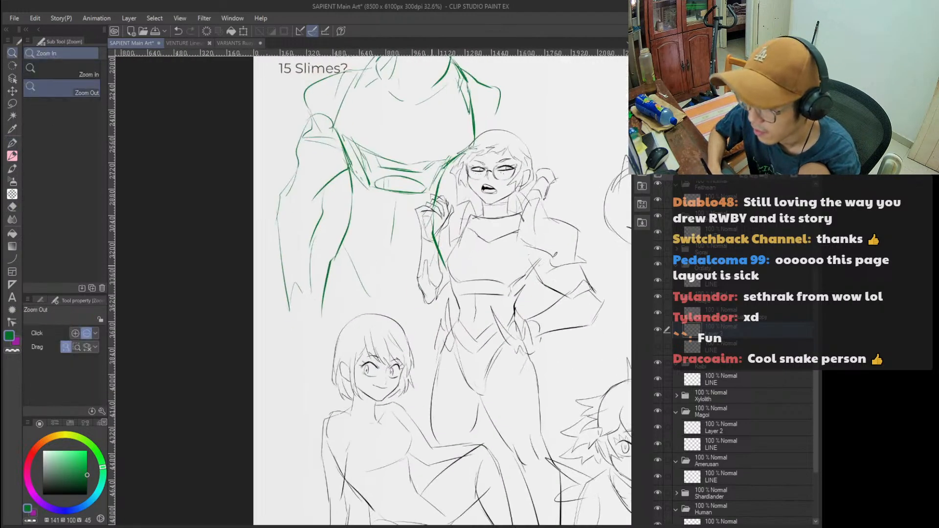
key(p)
drag(321, 293, 321, 382)
scroll(326, 405, down, 1)
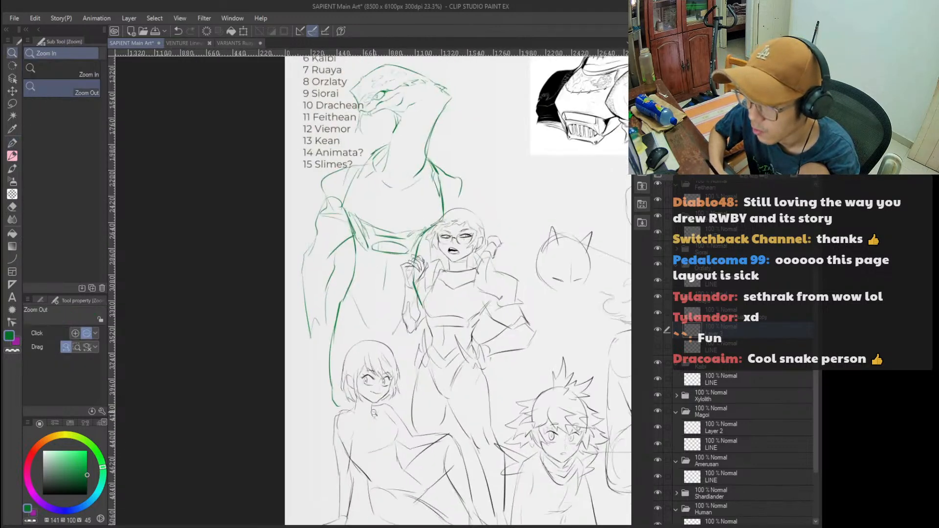
Sketch the diagonal hip line across the snake figure's lower torso, checking it against the whole group.
key(k)
scroll(423, 313, down, 3)
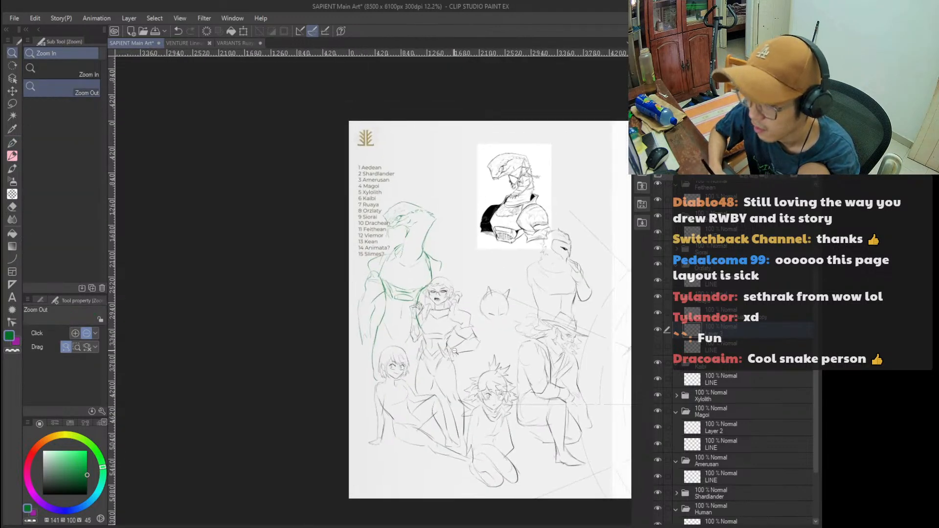
scroll(424, 311, up, 3)
mouse_move(425, 308)
mouse_down()
mouse_move(485, 306)
mouse_move(466, 329)
mouse_up()
key(alt+space)
drag(381, 382, 425, 377)
mouse_move(386, 336)
mouse_down()
mouse_move(367, 384)
mouse_move(373, 370)
mouse_up()
key(alt+space)
scroll(322, 269, down, 8)
scroll(346, 315, up, 9)
Erase the old rounded outline of the left-hand shoulder and the overlapping lines at the top of the arm.
key(e)
mouse_move(388, 220)
mouse_down()
mouse_move(387, 191)
mouse_move(402, 243)
mouse_up()
drag(411, 192, 431, 185)
drag(448, 226, 409, 246)
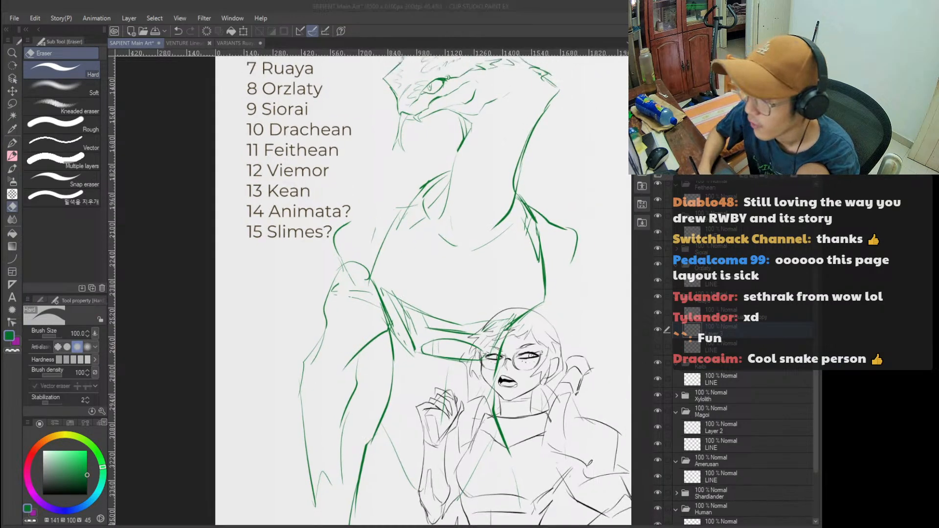
mouse_move(362, 208)
mouse_down()
mouse_move(338, 245)
mouse_move(354, 280)
mouse_up()
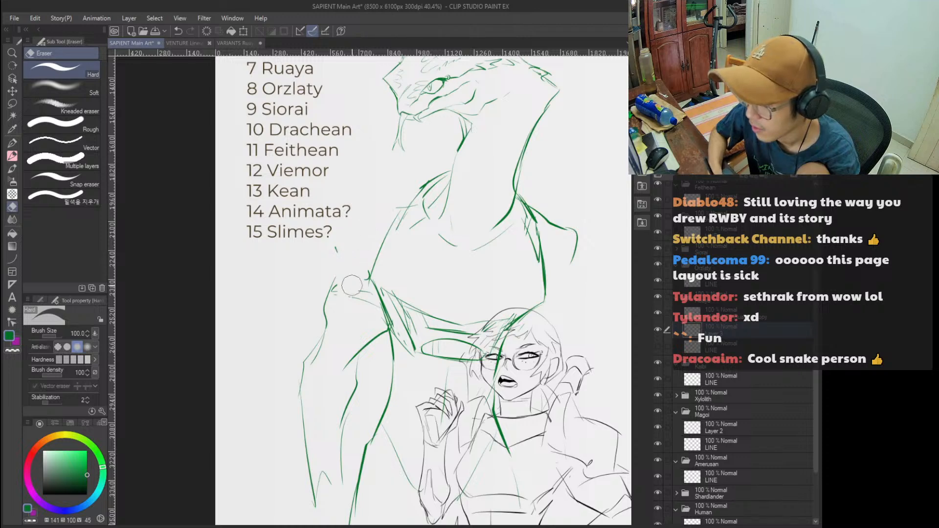
mouse_move(391, 214)
mouse_down()
mouse_move(406, 212)
mouse_move(414, 238)
mouse_up()
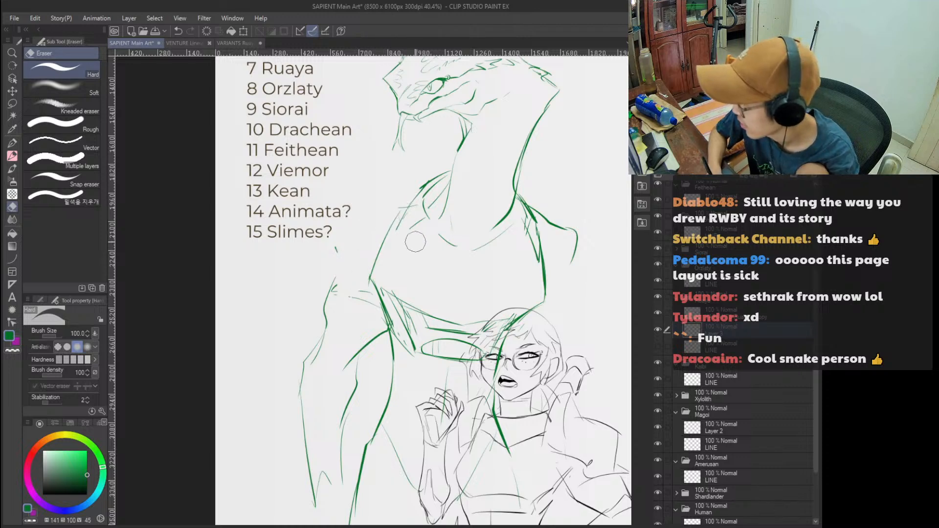
Redraw the left-hand shoulder plate with a broad sloping top curve and a lower edge meeting the chest corner.
key(p)
drag(406, 198, 322, 237)
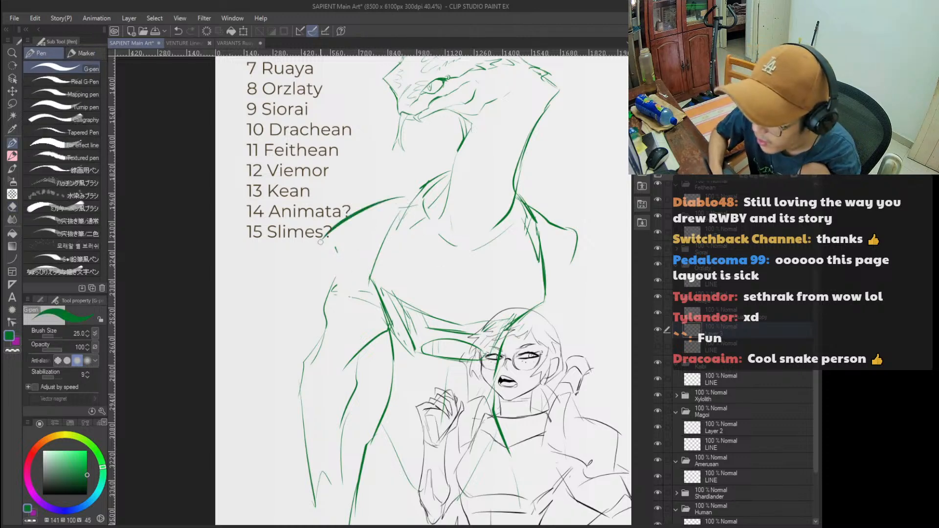
key(ctrl+z)
mouse_move(386, 203)
mouse_down()
mouse_move(319, 262)
mouse_move(322, 243)
mouse_move(333, 247)
mouse_move(328, 235)
mouse_move(318, 271)
mouse_up()
key(ctrl+z)
key(ctrl+z)
mouse_move(323, 240)
mouse_down()
mouse_move(324, 277)
mouse_move(343, 283)
mouse_move(322, 277)
mouse_move(348, 261)
mouse_move(335, 290)
mouse_move(346, 288)
mouse_move(351, 268)
mouse_move(326, 288)
mouse_move(344, 281)
mouse_move(340, 296)
mouse_move(326, 298)
mouse_move(398, 285)
mouse_up()
key(ctrl+z)
key(ctrl+z)
key(ctrl+z)
key(ctrl+z)
key(ctrl+z)
key(ctrl+z)
drag(398, 220, 441, 209)
key(ctrl+z)
key(ctrl+y)
Clean up the inside of the left-hand shoulder plate and draw its outer edge with a curled lower lip.
key(e)
mouse_move(362, 282)
mouse_down()
mouse_move(355, 269)
mouse_move(384, 259)
mouse_up()
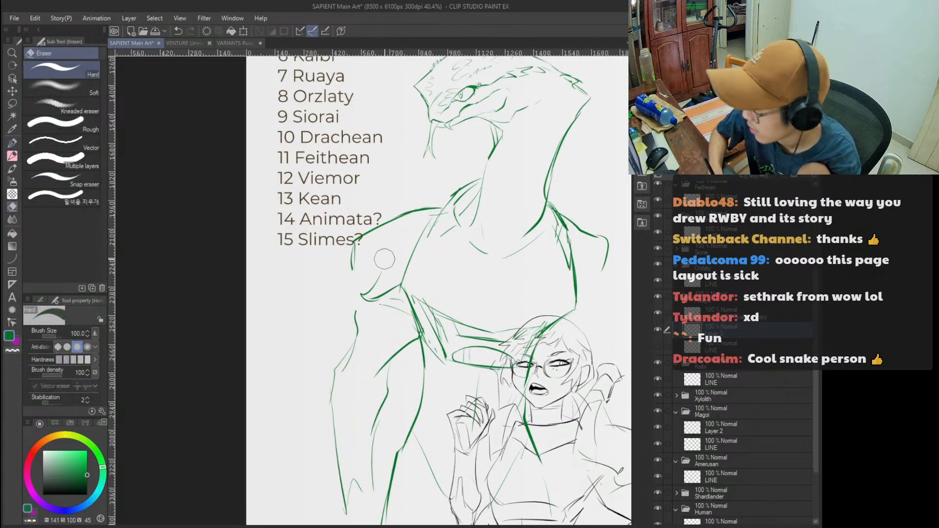
key(p)
key(ctrl+z)
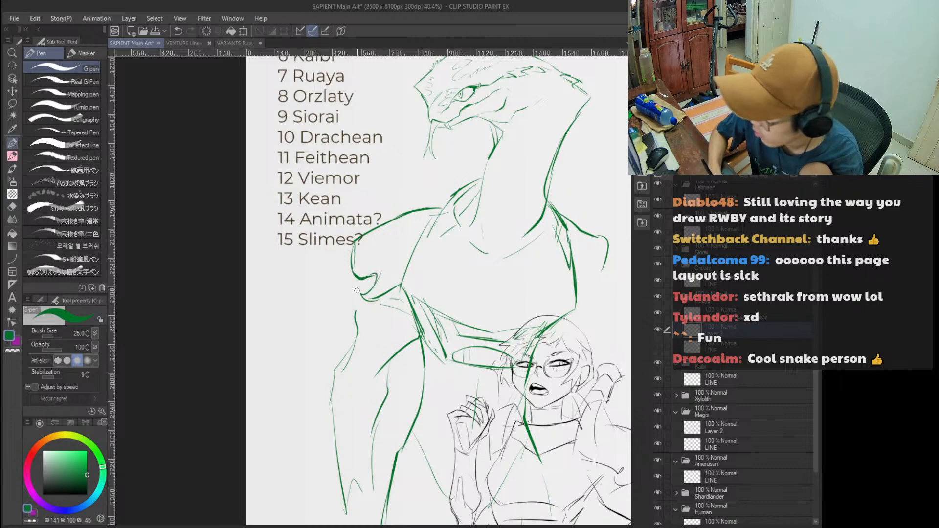
drag(357, 304, 377, 253)
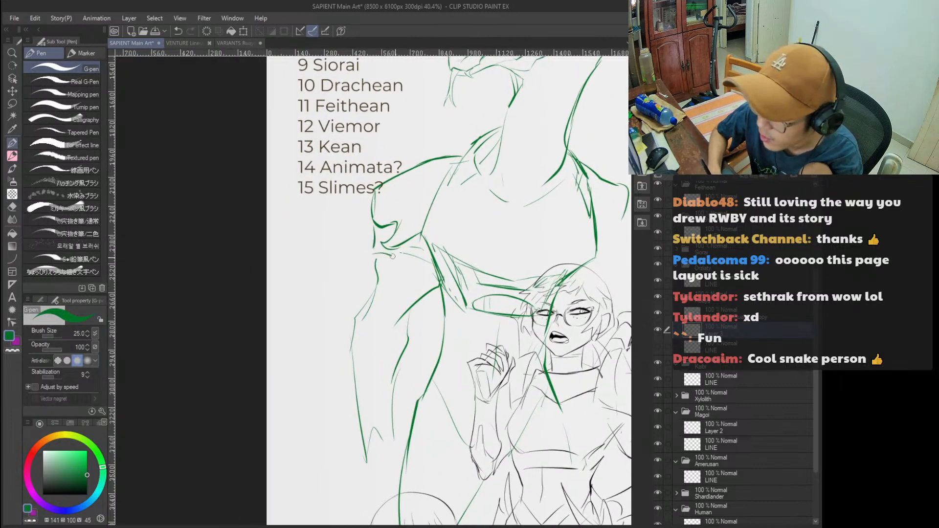
Tidy the top of the left-hand arm where it comes out from under the shoulder plate.
mouse_move(384, 253)
mouse_down()
mouse_move(421, 240)
mouse_move(412, 297)
mouse_move(389, 261)
mouse_up()
key(e)
key(p)
key(ctrl+z)
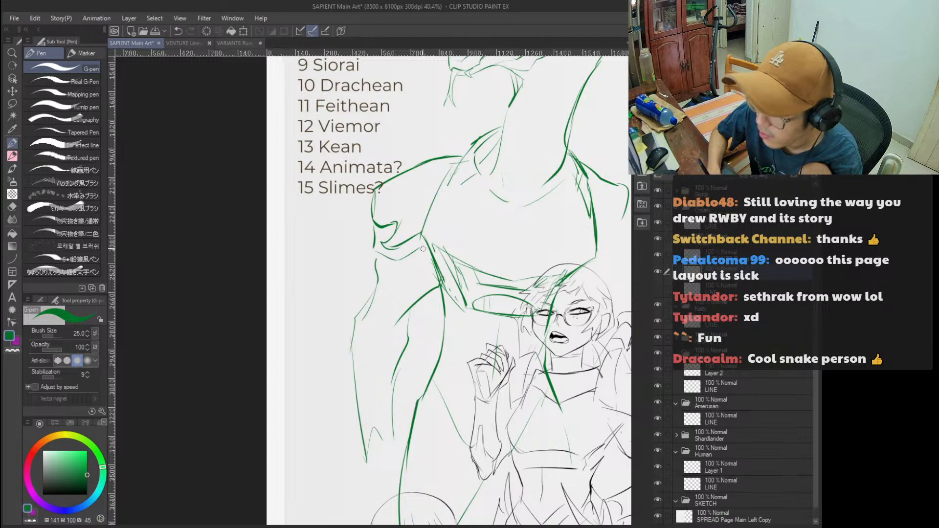
Draw the right-hand shoulder plate's outer curve with a matching curled lower lip.
drag(475, 282, 357, 315)
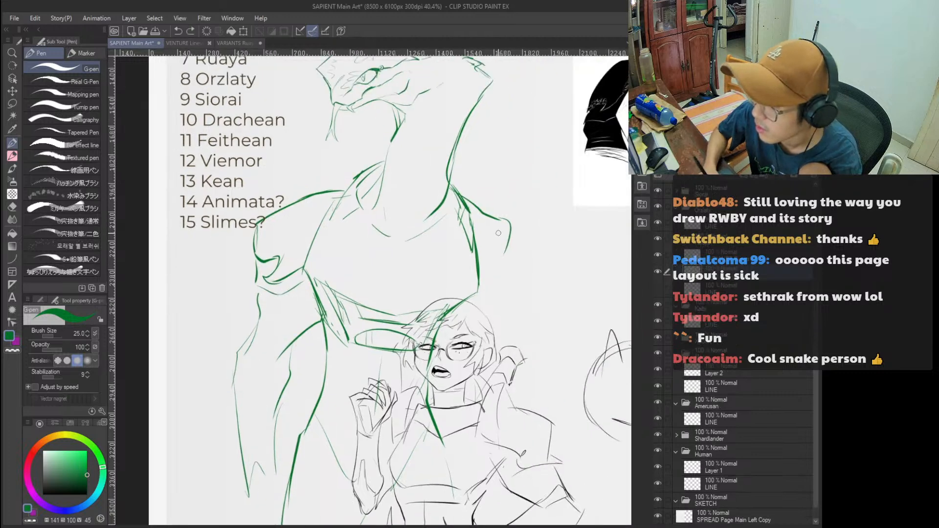
mouse_move(487, 216)
mouse_down()
mouse_move(536, 255)
mouse_move(502, 295)
mouse_move(511, 306)
mouse_move(486, 293)
mouse_move(518, 303)
mouse_up()
key(ctrl+z)
key(ctrl+z)
key(ctrl+z)
drag(512, 278, 517, 302)
drag(533, 264, 527, 276)
mouse_move(542, 271)
mouse_down()
mouse_move(494, 289)
mouse_move(495, 259)
mouse_up()
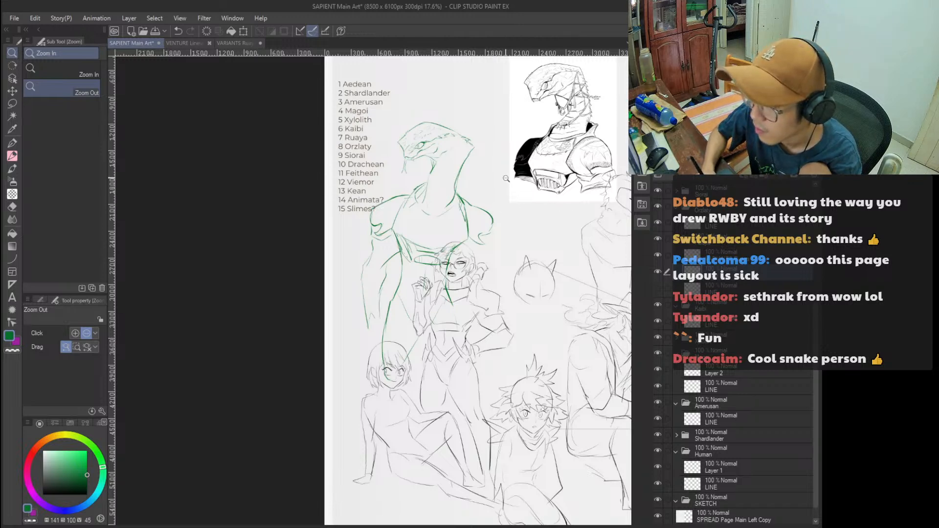
Lasso the snake figure's body from the neck down, scale it to about 92% and nudge it into place.
mouse_move(452, 152)
mouse_down()
mouse_move(470, 136)
mouse_move(474, 169)
mouse_up()
key(m)
mouse_move(443, 220)
mouse_down()
mouse_move(431, 222)
mouse_move(470, 215)
mouse_move(546, 323)
mouse_move(304, 470)
mouse_move(316, 304)
mouse_up()
drag(379, 361, 363, 346)
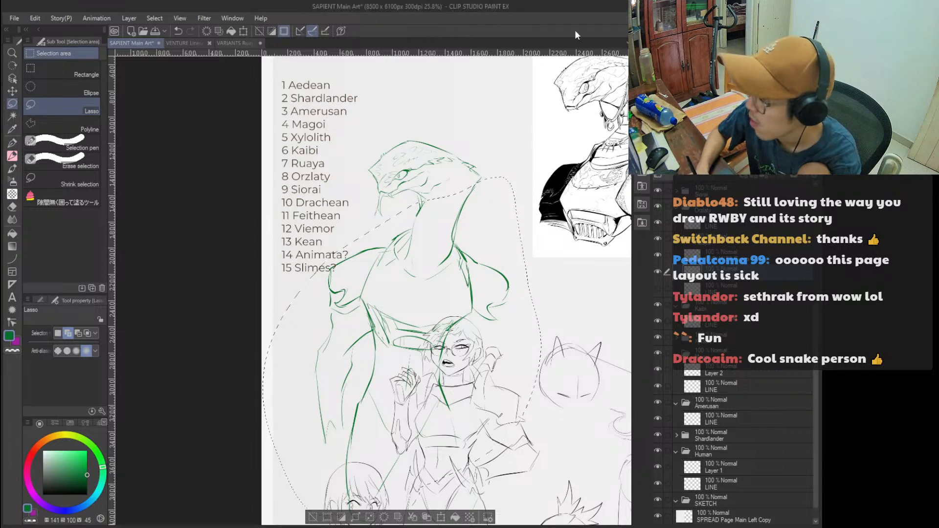
key(ctrl+t)
scroll(449, 386, down, 3)
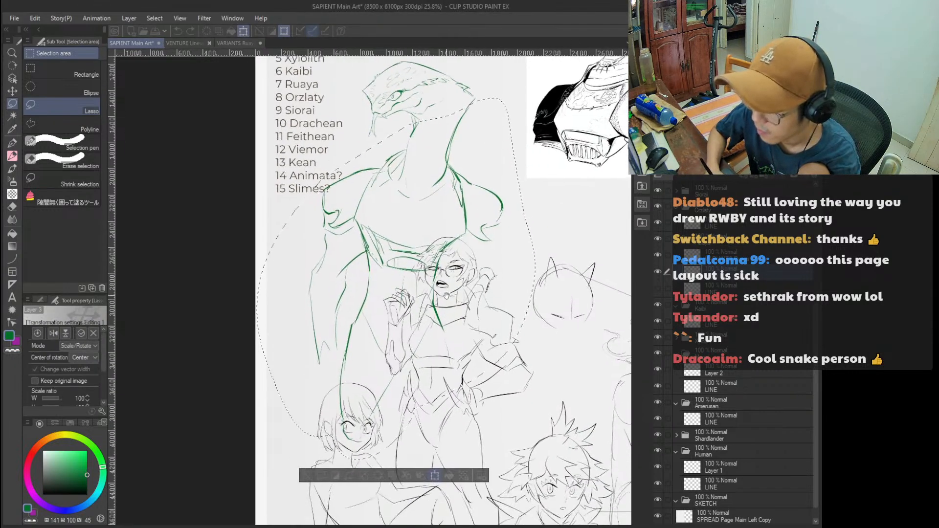
drag(395, 460, 405, 431)
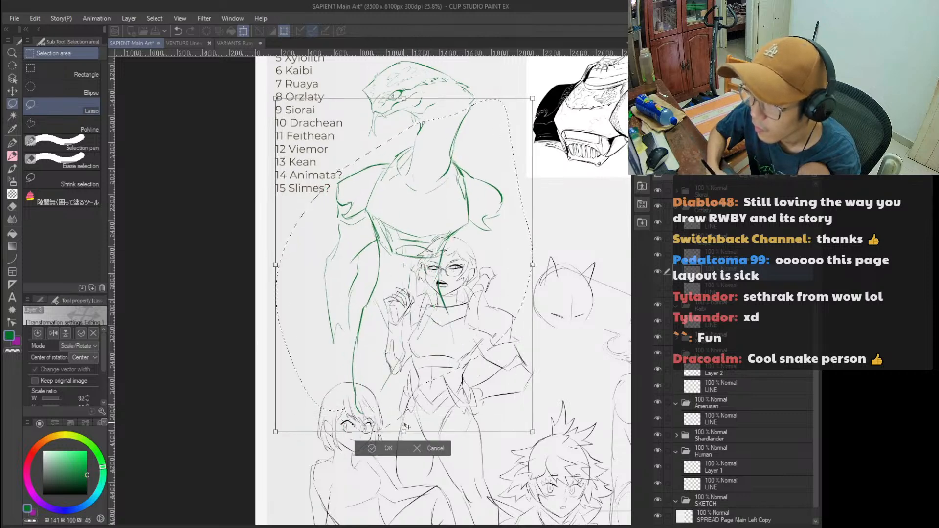
key(Up)
key(Left)
key(Up)
key(Right)
key(Down)
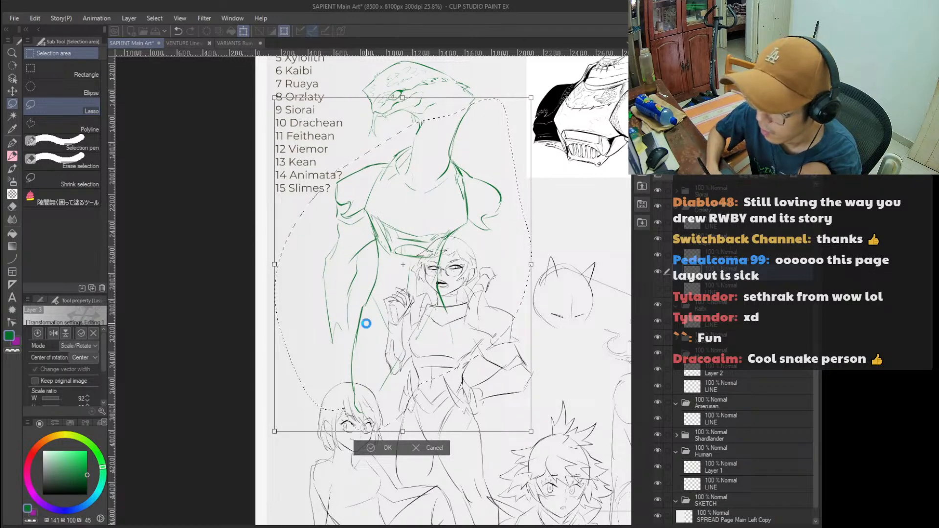
key(Return)
Move the whole snake figure down and slightly left on the page.
key(k)
drag(415, 272, 429, 320)
drag(446, 236, 389, 361)
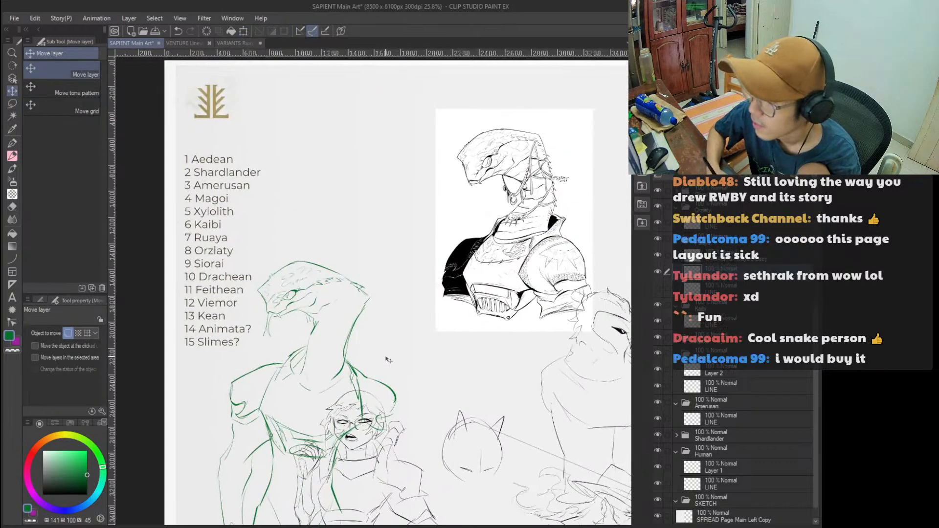
drag(353, 332, 418, 270)
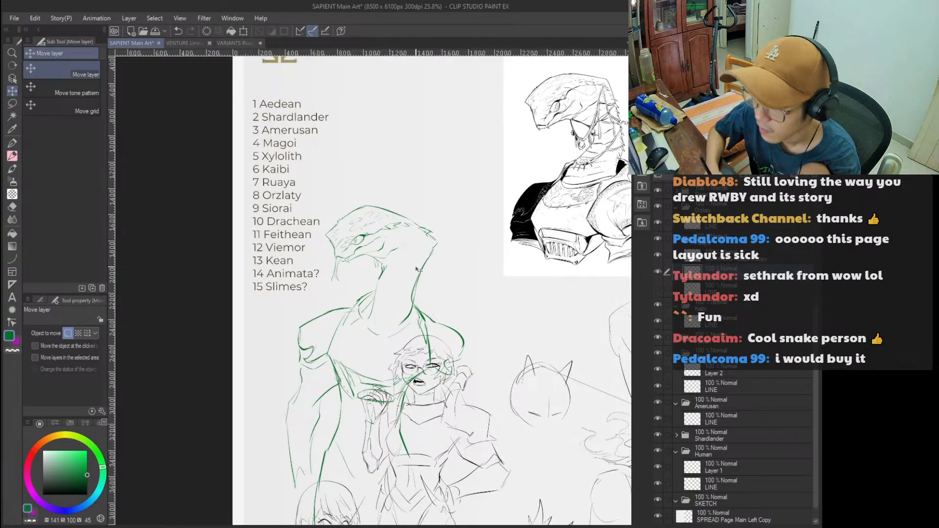
drag(413, 231, 433, 256)
Redraw the top of the snake's head with a bolder line sloping down the back of the crown.
ctrl+click(413, 235)
key(e)
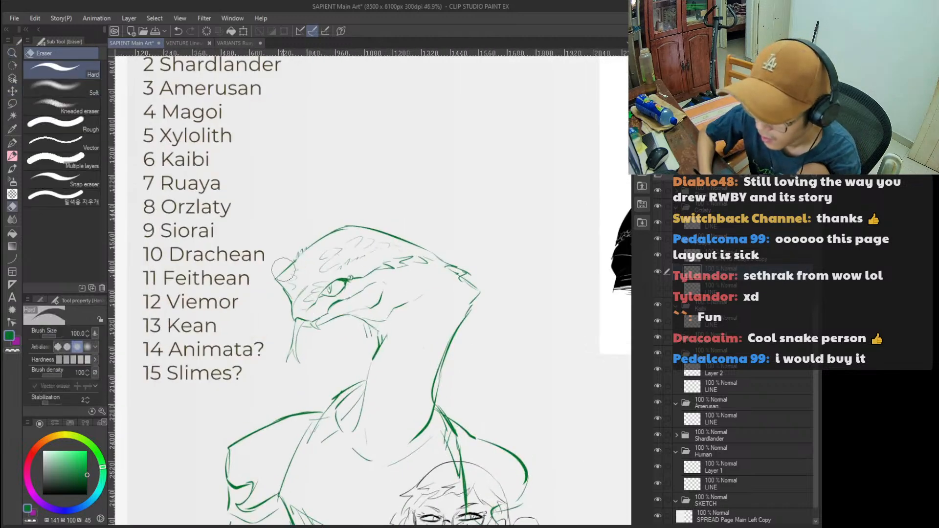
mouse_move(374, 230)
mouse_down()
mouse_move(459, 267)
mouse_move(404, 219)
mouse_up()
key(p)
key(ctrl+z)
drag(469, 273, 385, 222)
mouse_move(433, 249)
mouse_down()
mouse_move(363, 223)
mouse_move(284, 258)
mouse_move(274, 287)
mouse_up()
key(ctrl+z)
key(ctrl+z)
mouse_move(313, 244)
mouse_down()
mouse_move(269, 282)
mouse_move(288, 300)
mouse_up()
key(ctrl+z)
ctrl+alt+click(318, 286)
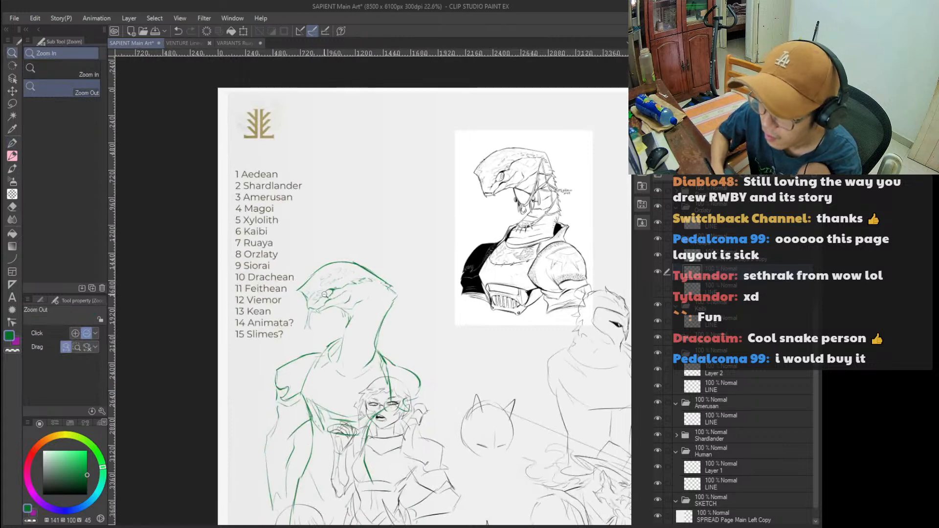
Rework the snout and brow lines of the snake's head, comparing them with the reference drawing.
scroll(323, 313, up, 5)
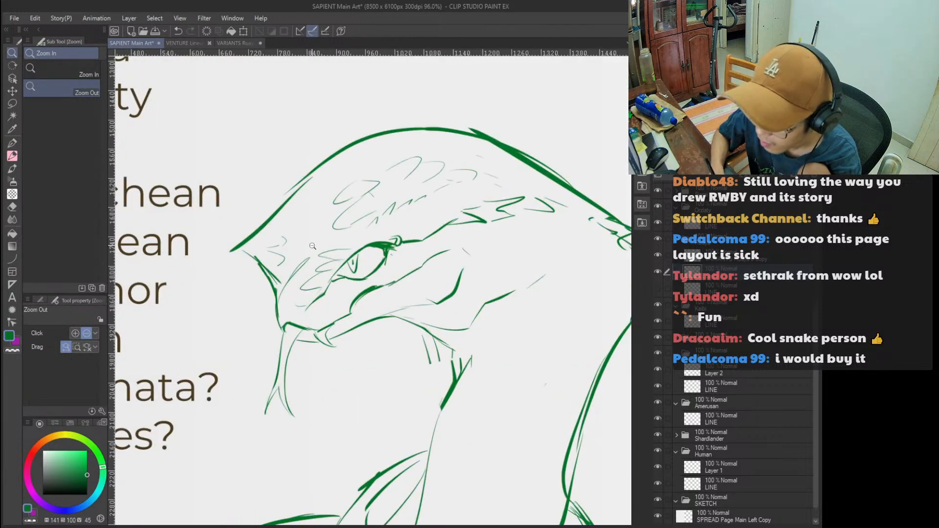
key(ctrl+z)
key(p)
mouse_move(315, 333)
mouse_down()
mouse_move(291, 309)
mouse_move(342, 238)
mouse_up()
mouse_move(313, 284)
mouse_down()
mouse_move(359, 220)
mouse_move(379, 245)
mouse_up()
key(slash)
scroll(358, 269, down, 4)
scroll(357, 269, down, 2)
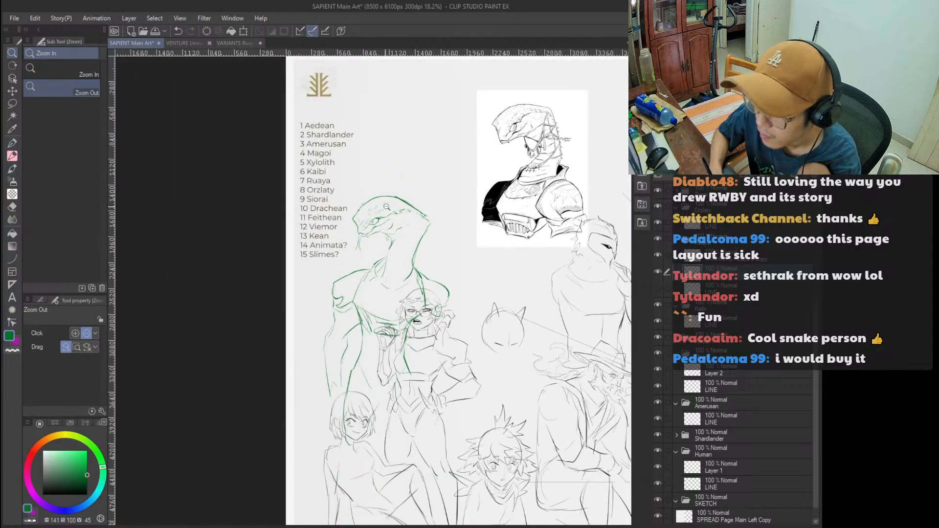
scroll(378, 213, up, 4)
mouse_move(431, 98)
mouse_down()
mouse_move(384, 344)
mouse_move(267, 354)
mouse_move(438, 195)
mouse_move(421, 203)
mouse_up()
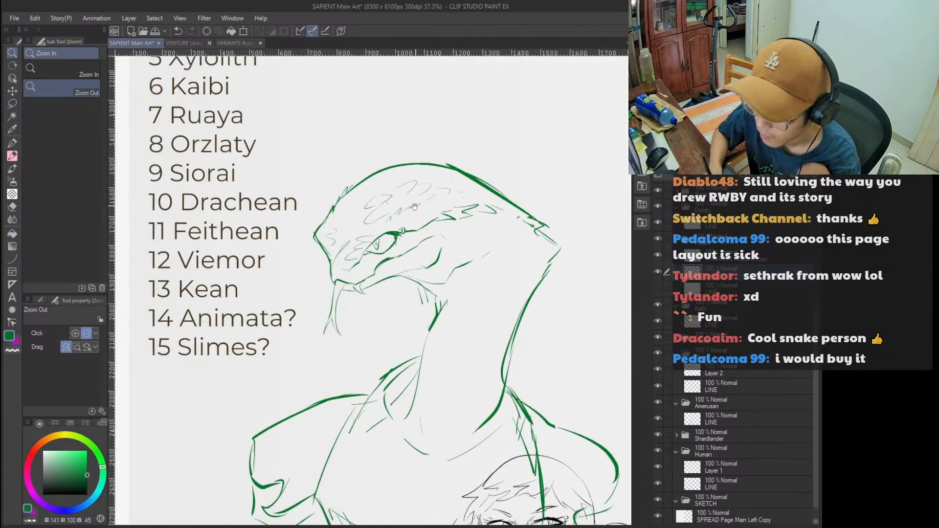
scroll(418, 215, down, 3)
scroll(461, 202, up, 3)
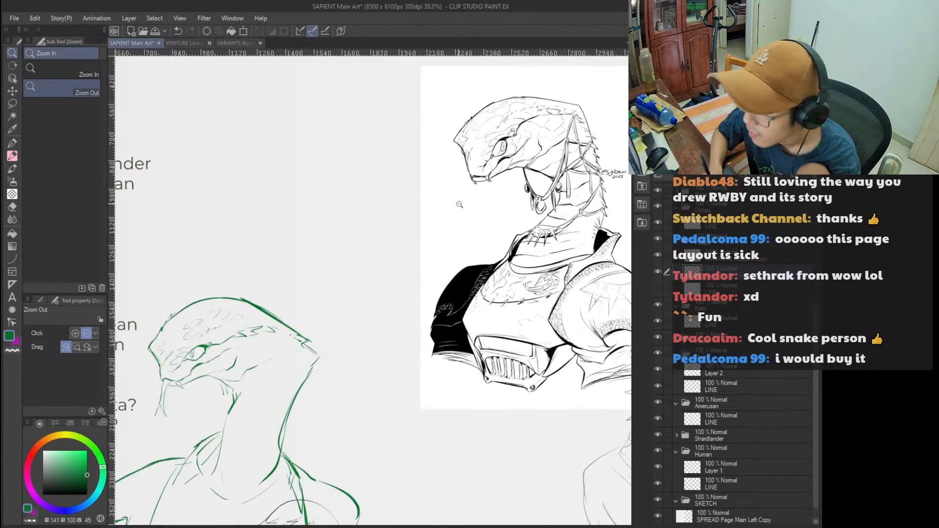
drag(424, 227, 599, 111)
scroll(391, 392, up, 2)
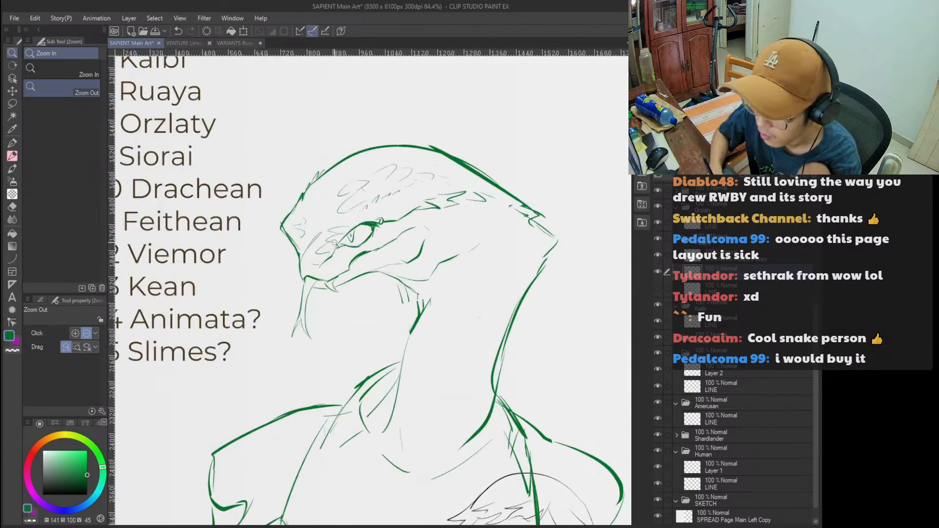
Lasso the snake's eye, mouth and tongue and shift them slightly downward.
key(e)
key(m)
mouse_move(366, 318)
mouse_down()
mouse_move(291, 377)
mouse_move(281, 291)
mouse_up()
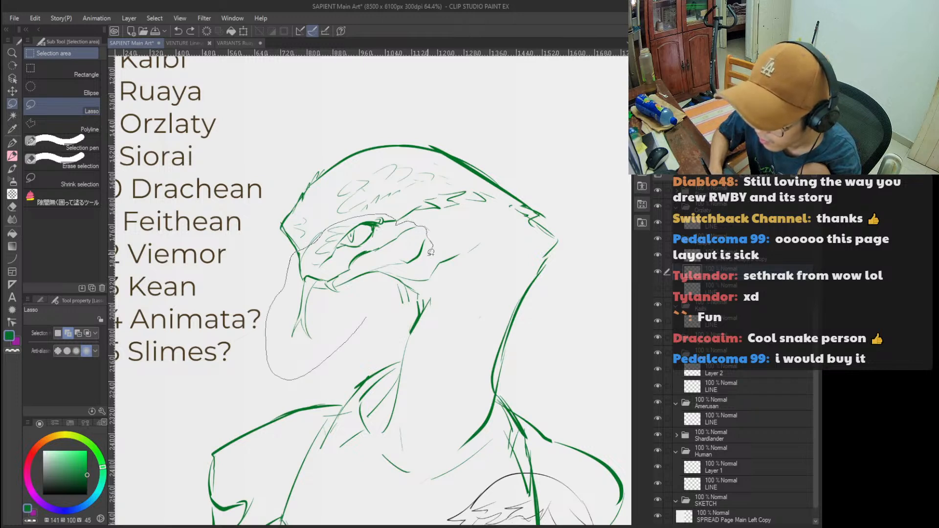
mouse_move(396, 266)
mouse_down()
mouse_move(376, 277)
mouse_move(388, 264)
mouse_up()
key(v)
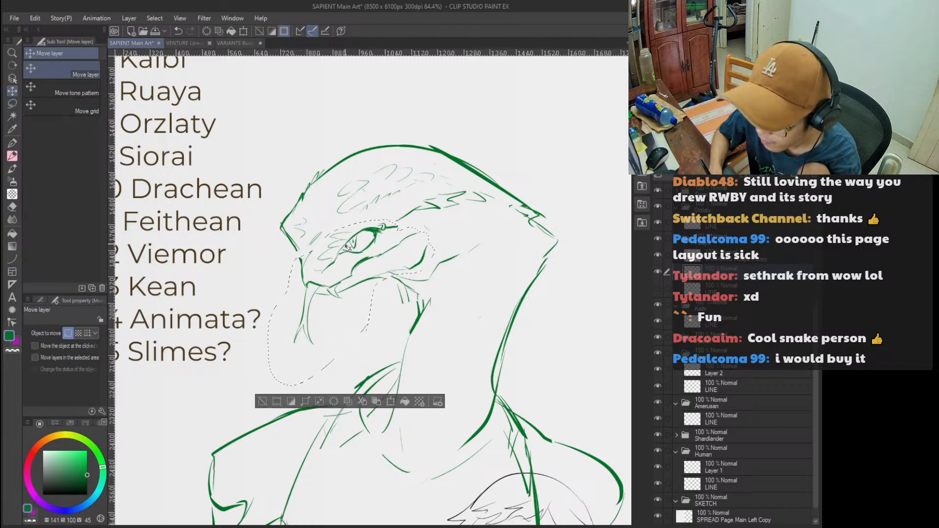
Deselect and redraw the front edge of the snout so it joins the shifted mouth.
key(ctrl+d)
mouse_move(418, 209)
mouse_down()
mouse_move(399, 230)
mouse_move(382, 227)
mouse_move(326, 263)
mouse_move(299, 261)
mouse_up()
key(ctrl+z)
key(p)
key(ctrl+z)
key(ctrl+z)
key(ctrl+z)
key(ctrl+z)
mouse_move(297, 250)
mouse_down()
mouse_move(305, 278)
mouse_move(298, 334)
mouse_up()
key(alt+space)
drag(327, 292, 360, 286)
mouse_move(316, 253)
mouse_down()
mouse_move(321, 282)
mouse_move(303, 349)
mouse_move(296, 193)
mouse_up()
key(ctrl+z)
key(alt+space)
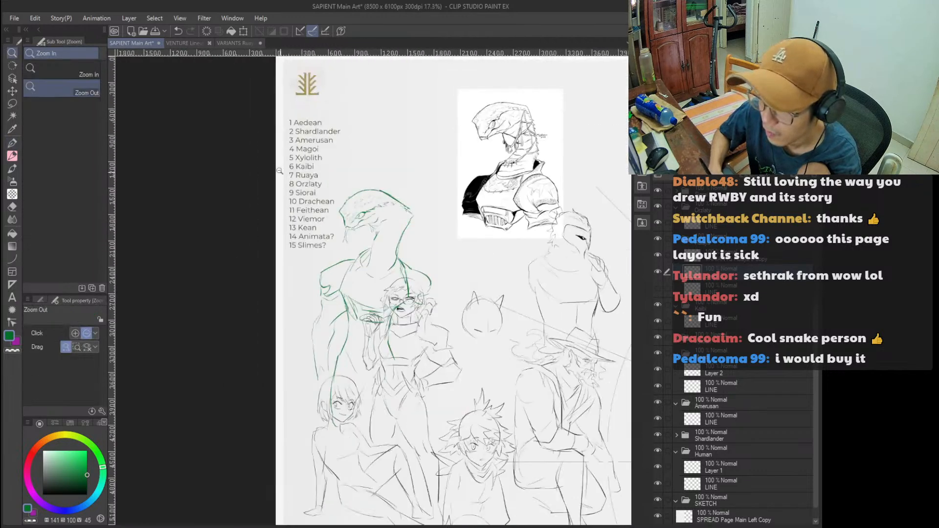
drag(340, 290, 319, 170)
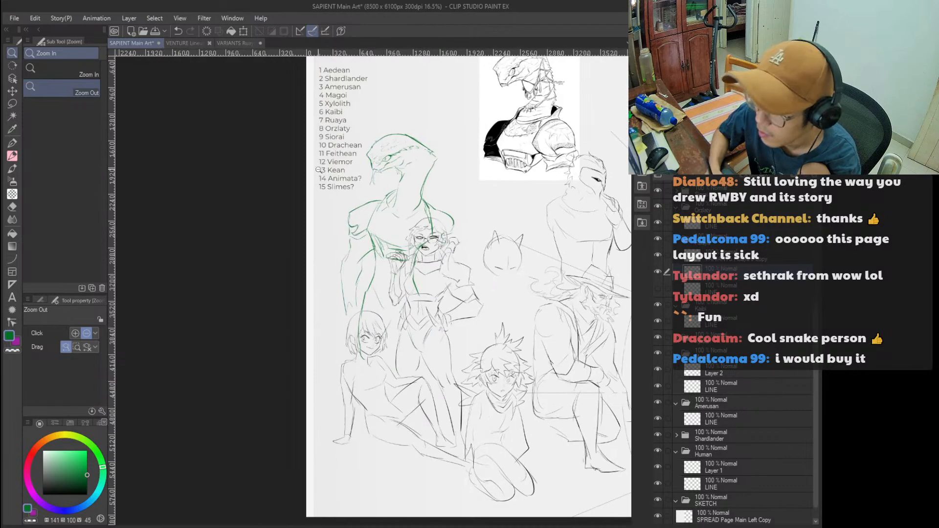
scroll(391, 215, up, 3)
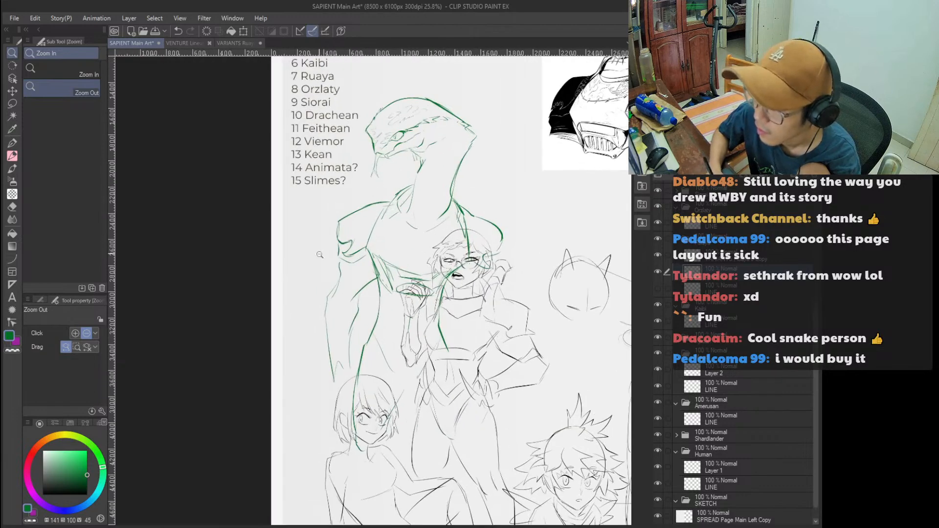
Hatch the inside of the standing collar in front of the snake's neck and refine the collar's edge lines.
drag(408, 233, 337, 317)
drag(406, 275, 362, 279)
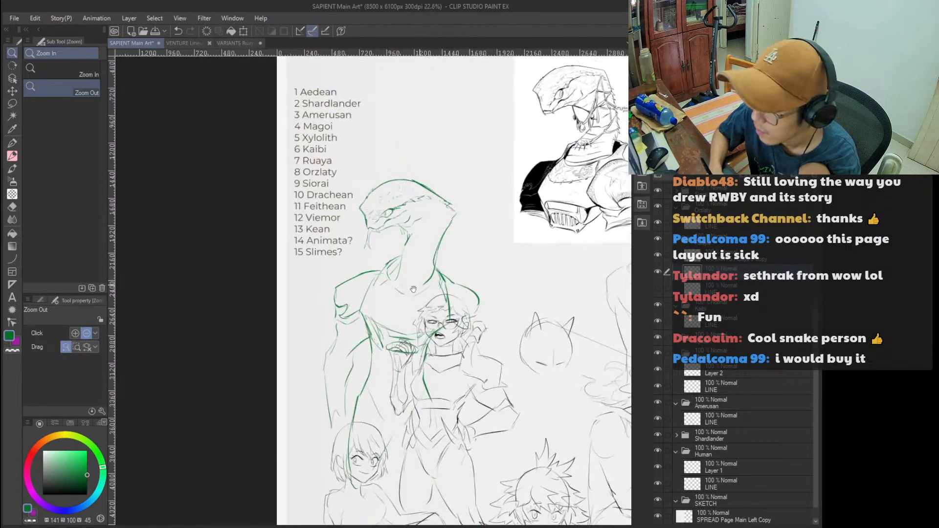
drag(464, 246, 376, 300)
drag(404, 269, 413, 267)
scroll(387, 291, up, 2)
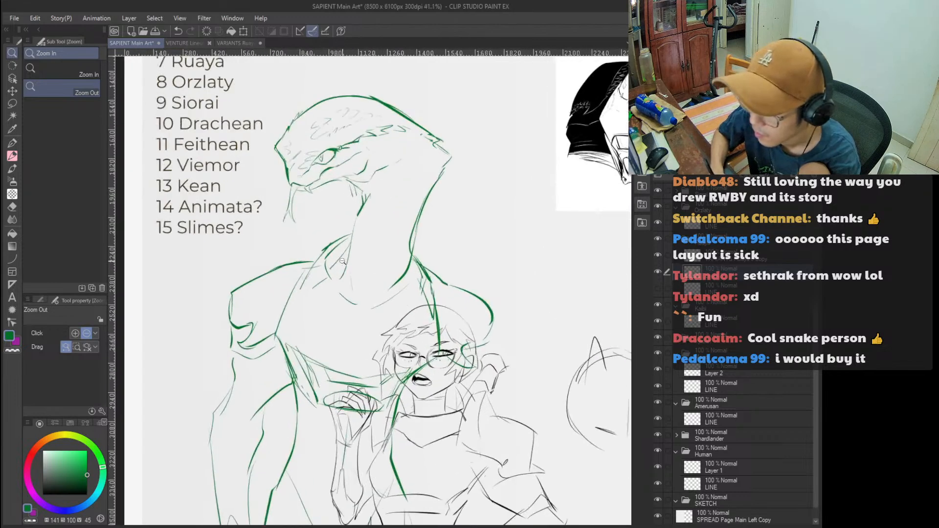
key(e)
key(p)
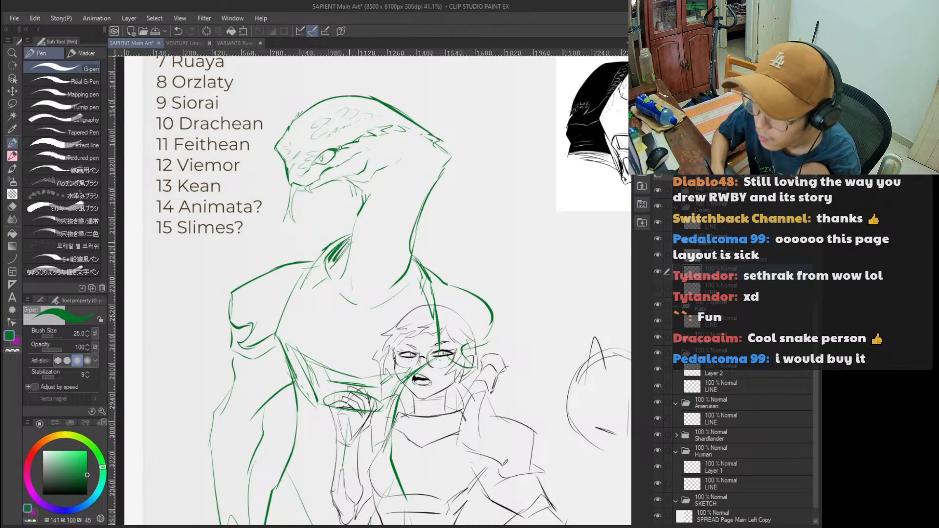
scroll(318, 290, up, 2)
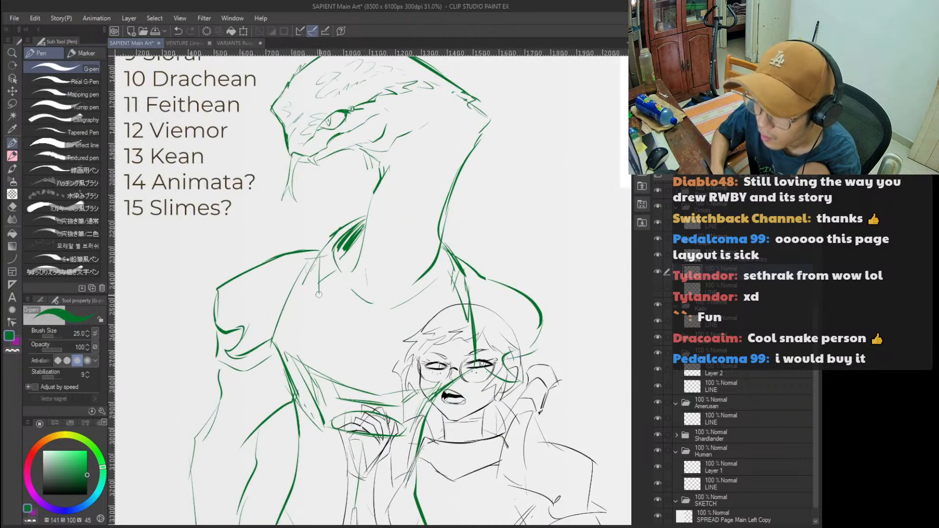
mouse_move(499, 144)
mouse_down()
mouse_move(344, 278)
mouse_move(257, 326)
mouse_move(501, 160)
mouse_up()
mouse_move(374, 224)
mouse_down()
mouse_move(343, 234)
mouse_move(353, 277)
mouse_up()
mouse_move(345, 241)
mouse_down()
mouse_move(327, 262)
mouse_move(322, 300)
mouse_up()
drag(458, 271, 393, 244)
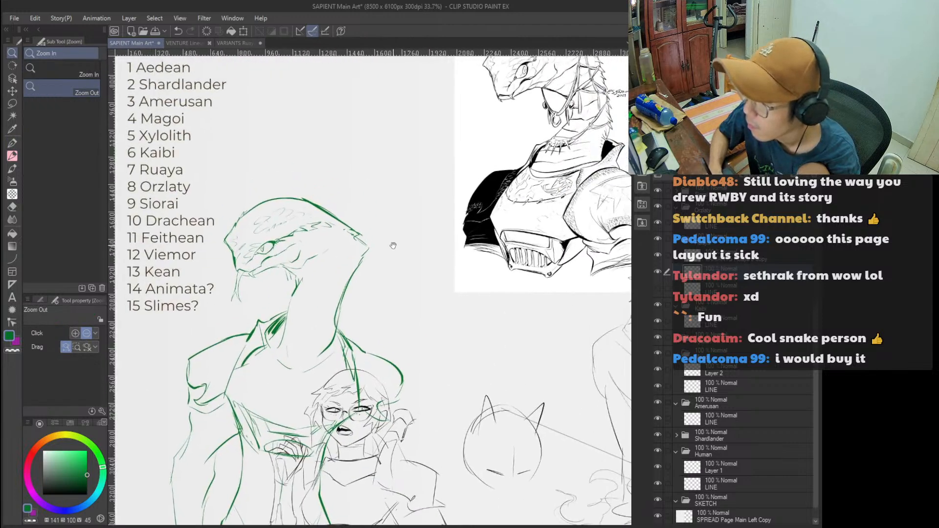
Draw a curved neckband with a row of pointed teeth around the base of the snake's neck.
key(p)
drag(288, 340, 324, 331)
key(ctrl+z)
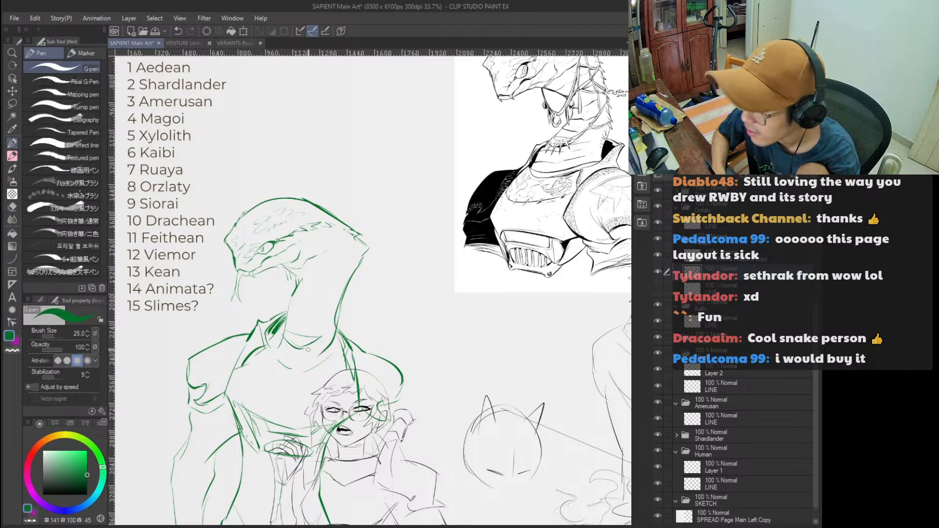
key(e)
scroll(295, 350, up, 2)
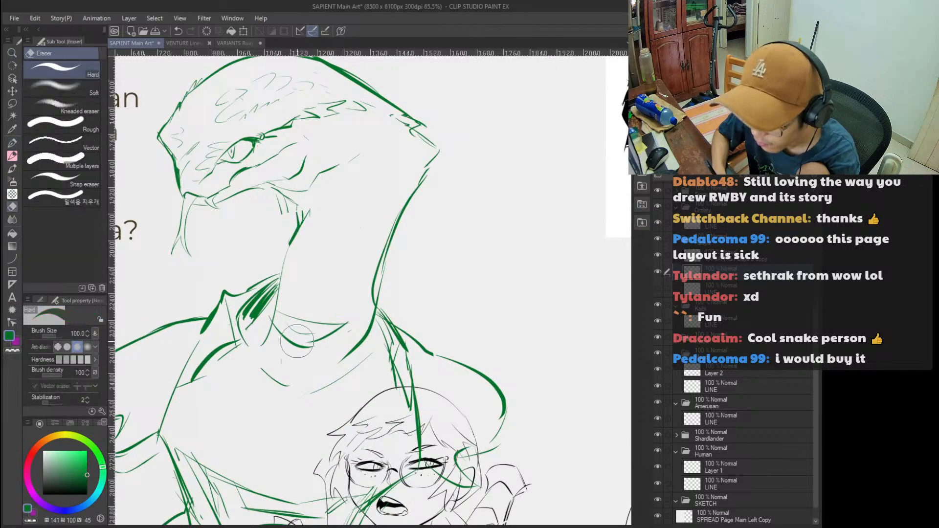
key(p)
mouse_move(295, 355)
mouse_down()
mouse_move(295, 364)
mouse_move(316, 344)
mouse_move(319, 363)
mouse_move(341, 353)
mouse_up()
key(e)
key(p)
mouse_move(287, 334)
mouse_down()
mouse_move(293, 352)
mouse_move(281, 323)
mouse_move(270, 341)
mouse_move(274, 308)
mouse_up()
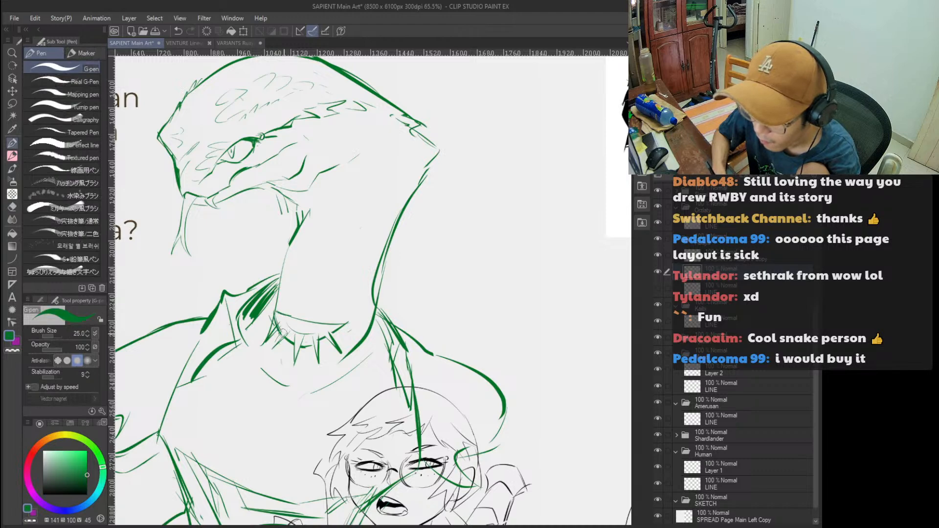
Compare the tooth necklace with the reference drawing and rework its line toward the back of the neck.
scroll(278, 327, down, 5)
scroll(267, 252, up, 4)
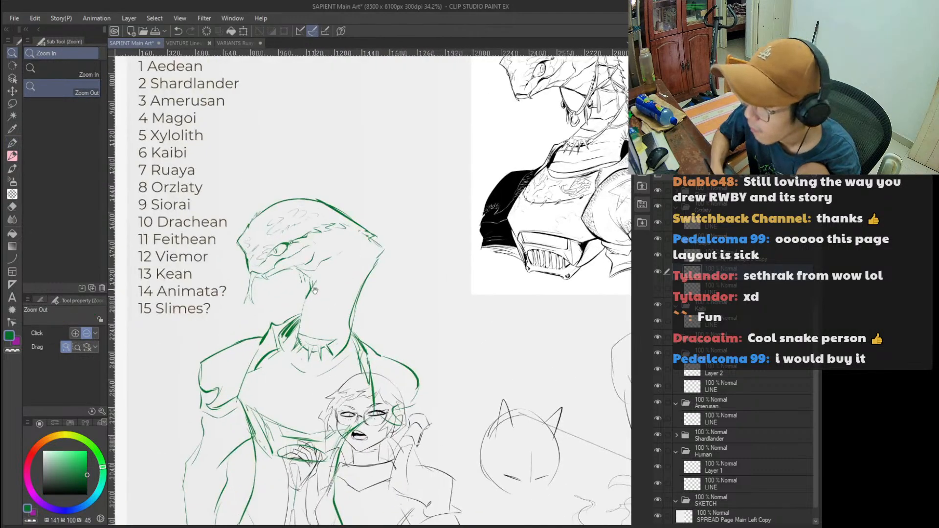
drag(316, 282, 308, 304)
key(p)
key(ctrl+z)
drag(320, 362, 348, 340)
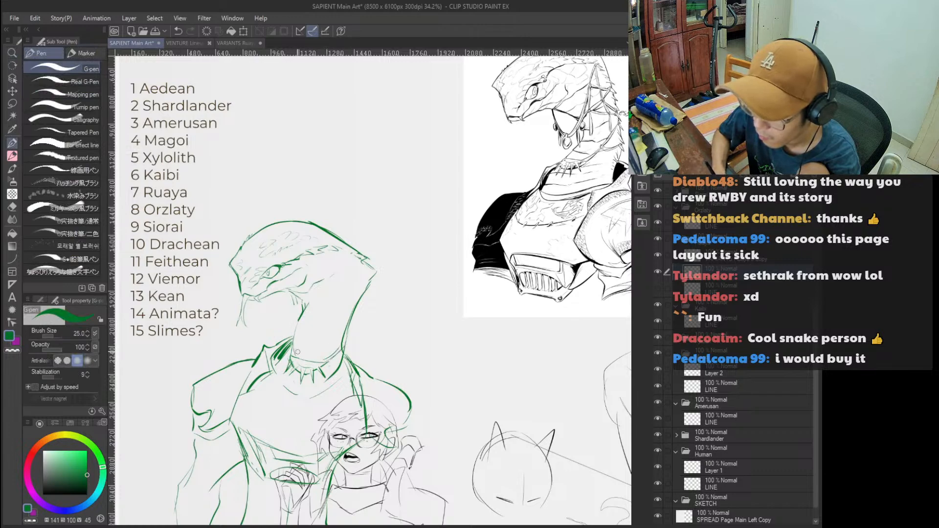
ctrl+alt+click(333, 318)
ctrl+click(340, 302)
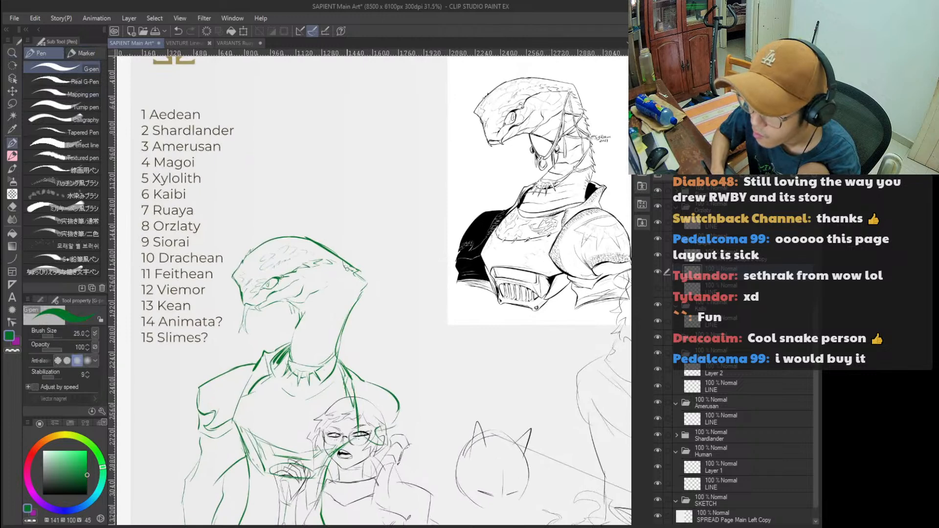
Sketch straps running from the jaw and the back of the head to a round pendant below the chin.
key(ctrl+z)
drag(289, 314, 305, 342)
key(ctrl+z)
drag(292, 306, 313, 344)
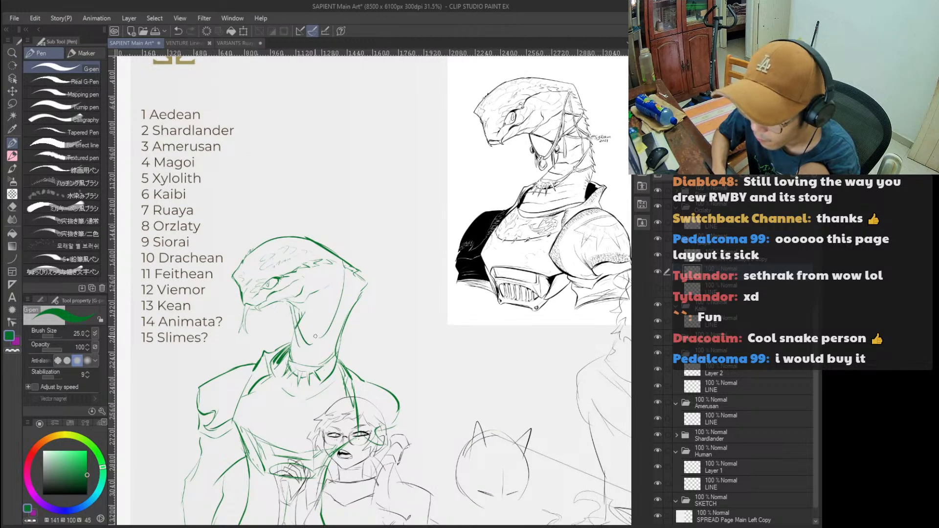
key(ctrl+z)
drag(344, 273, 318, 335)
key(ctrl+z)
key(ctrl+z)
key(ctrl+z)
key(ctrl+z)
mouse_move(340, 281)
mouse_down()
mouse_move(305, 349)
mouse_move(342, 343)
mouse_move(318, 356)
mouse_move(302, 352)
mouse_move(325, 356)
mouse_move(293, 364)
mouse_move(310, 368)
mouse_move(309, 353)
mouse_up()
key(ctrl+z)
key(ctrl+z)
key(ctrl+space)
key(e)
key(ctrl+z)
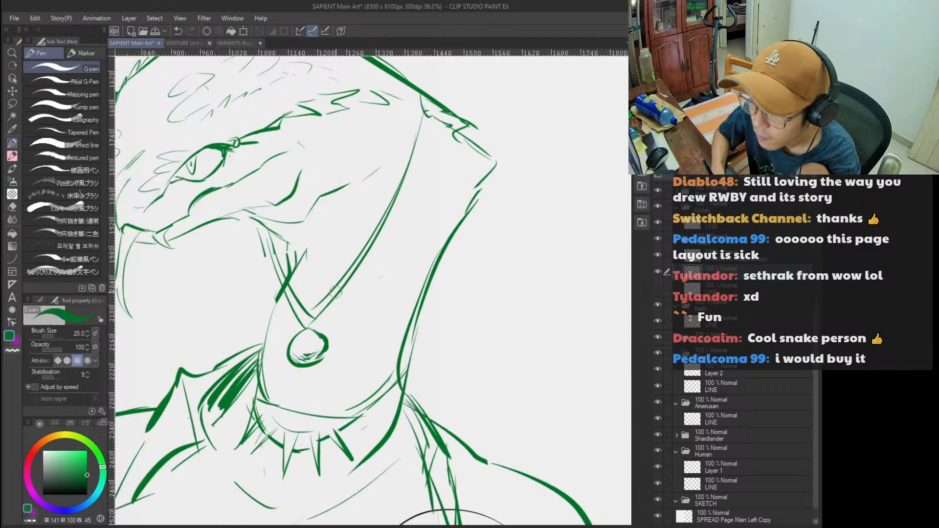
Add long hanging ornaments and teardrop beads on both sides of the round pendant and clean up the strap under the jaw.
drag(342, 293, 342, 342)
mouse_move(344, 294)
mouse_down()
mouse_move(346, 344)
mouse_move(350, 278)
mouse_move(350, 295)
mouse_up()
key(ctrl+z)
key(ctrl+z)
mouse_move(288, 307)
mouse_down()
mouse_move(280, 304)
mouse_move(286, 350)
mouse_up()
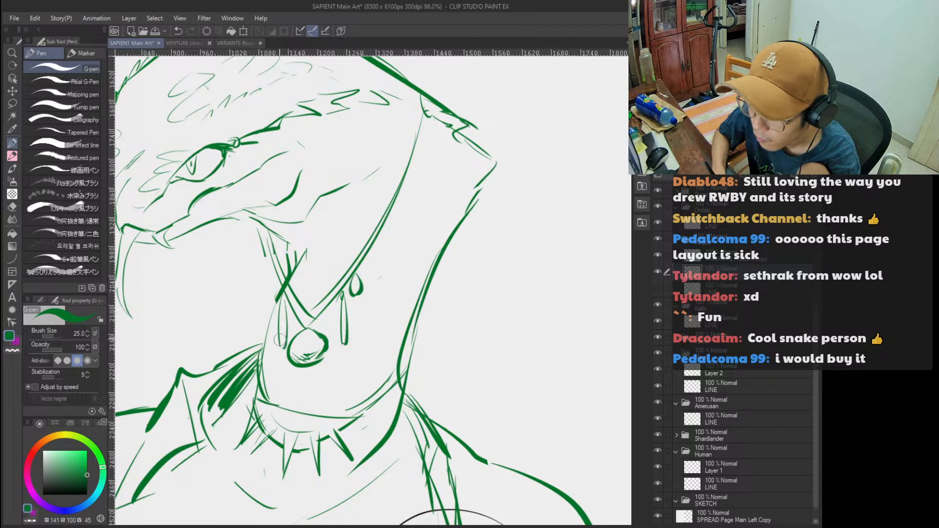
key(e)
mouse_move(277, 267)
mouse_down()
mouse_move(274, 277)
mouse_move(262, 245)
mouse_move(269, 274)
mouse_up()
key(p)
key(ctrl+z)
mouse_move(267, 231)
mouse_down()
mouse_move(287, 296)
mouse_move(270, 288)
mouse_move(276, 333)
mouse_move(231, 221)
mouse_up()
key(ctrl+z)
Sketch crossing straps and small spikes at the back of the snake's head, following the reference drawing.
key(alt+space)
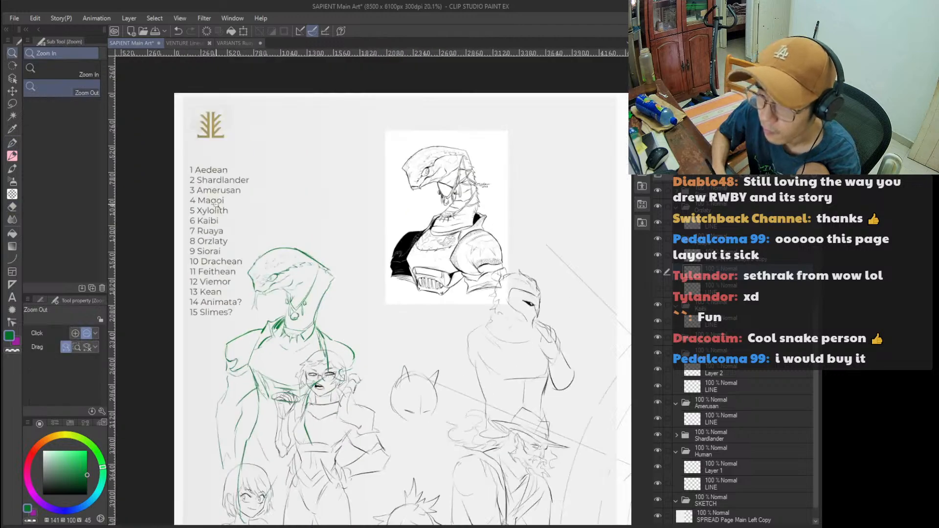
scroll(311, 291, up, 3)
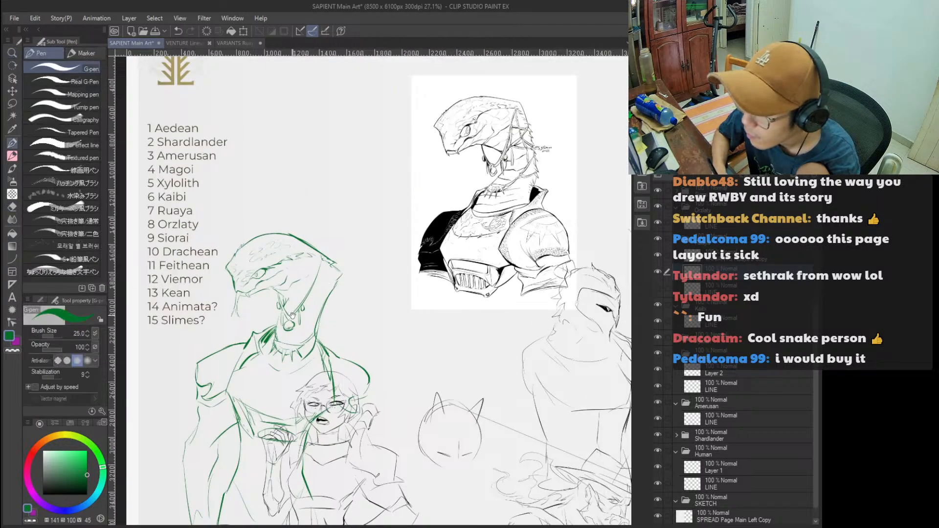
key(ctrl+z)
mouse_move(325, 287)
mouse_down()
mouse_move(343, 279)
mouse_move(342, 252)
mouse_move(339, 268)
mouse_up()
key(ctrl+z)
key(ctrl+z)
key(ctrl+z)
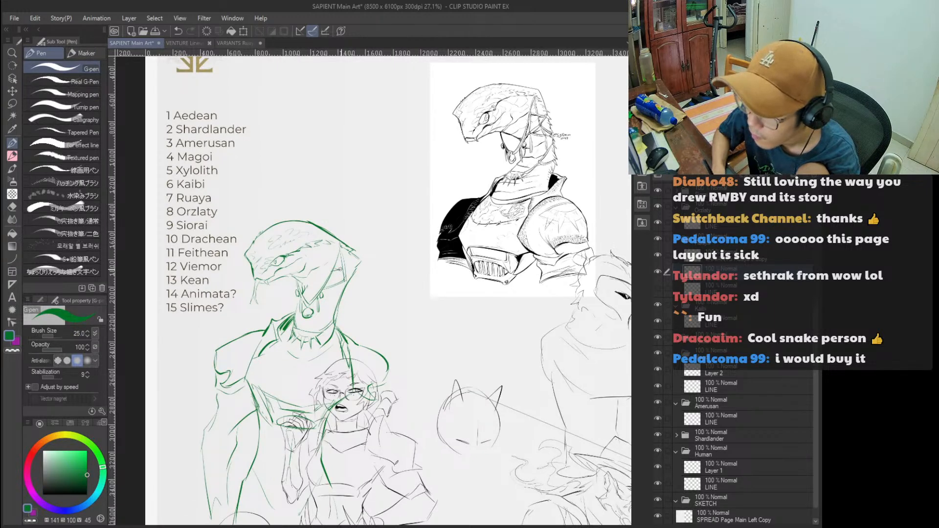
key(ctrl+z)
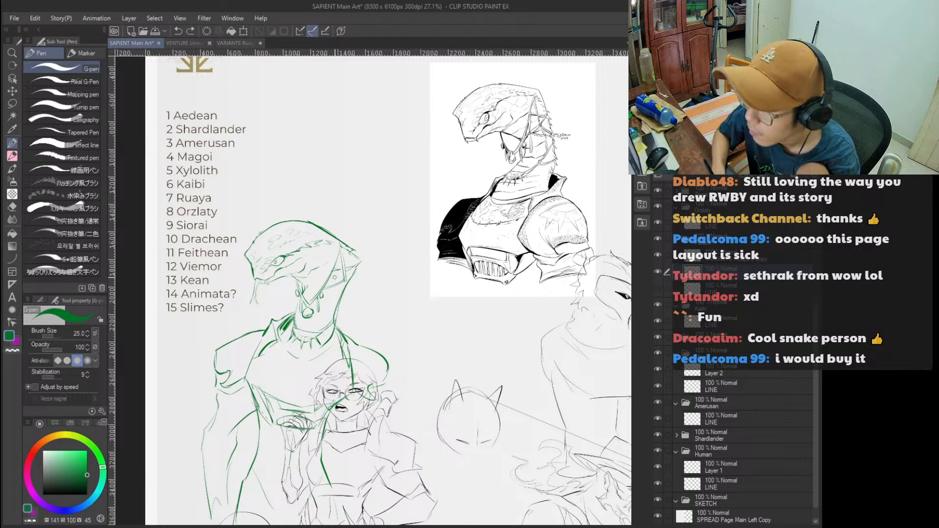
drag(350, 304, 330, 289)
key(ctrl+z)
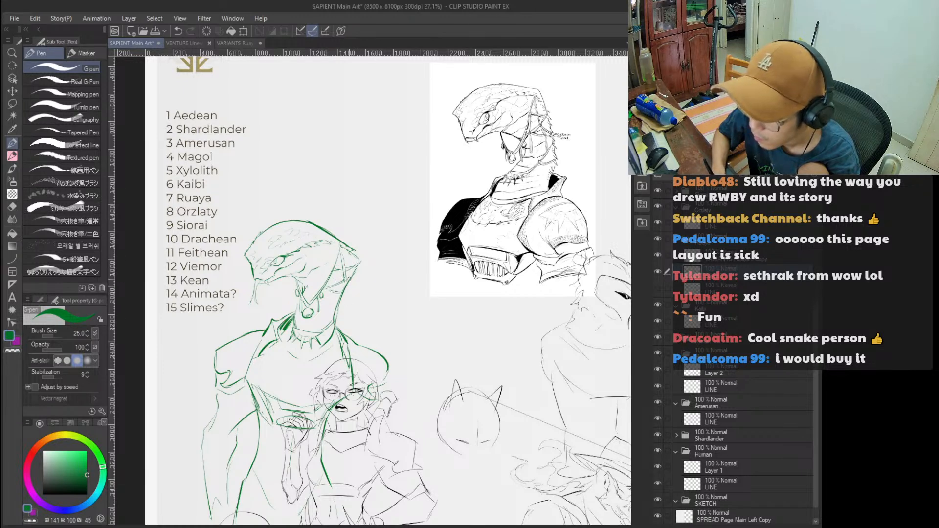
key(ctrl+z)
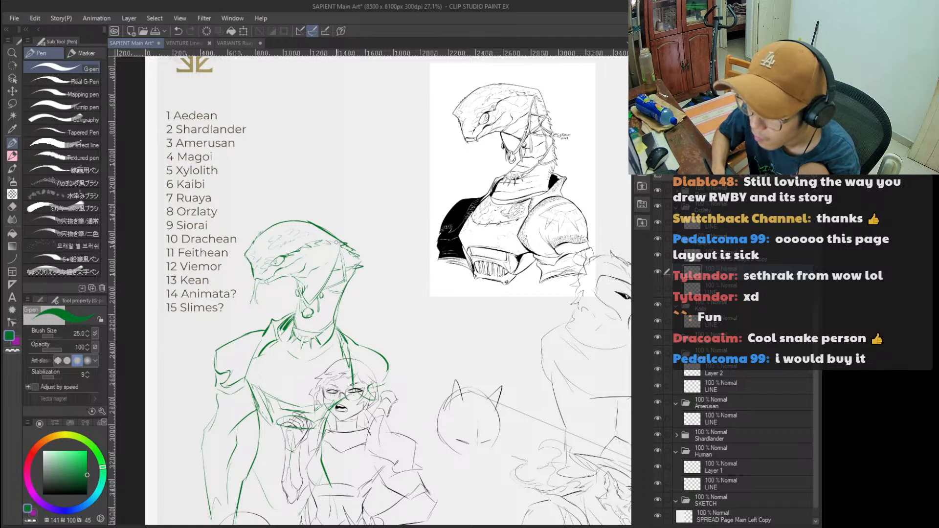
Erase the rounded crown and redraw the top of the snake's head flatter, ending in a pointed rear corner.
key(e)
scroll(332, 224, up, 2)
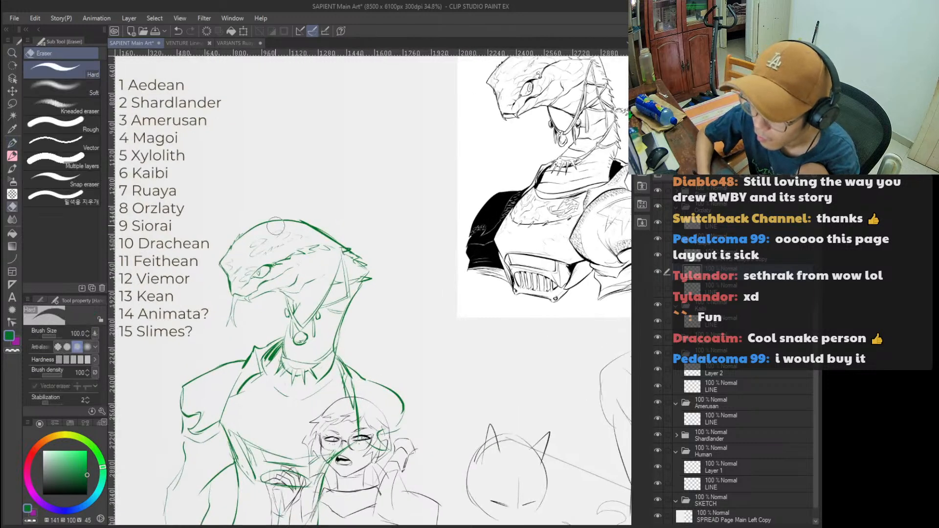
mouse_move(300, 228)
mouse_down()
mouse_move(303, 264)
mouse_move(251, 261)
mouse_move(306, 255)
mouse_move(326, 268)
mouse_up()
key(p)
key(e)
key(p)
key(ctrl+z)
mouse_move(252, 269)
mouse_down()
mouse_move(287, 258)
mouse_move(332, 275)
mouse_up()
mouse_move(250, 268)
mouse_down()
mouse_move(288, 258)
mouse_move(368, 273)
mouse_move(344, 252)
mouse_move(368, 260)
mouse_move(363, 252)
mouse_move(334, 238)
mouse_move(373, 246)
mouse_move(377, 286)
mouse_up()
key(ctrl+z)
key(e)
key(p)
key(ctrl+z)
Strengthen the rear edge of the snake's head with a bolder line and add strap lines across the neck.
drag(388, 156, 281, 155)
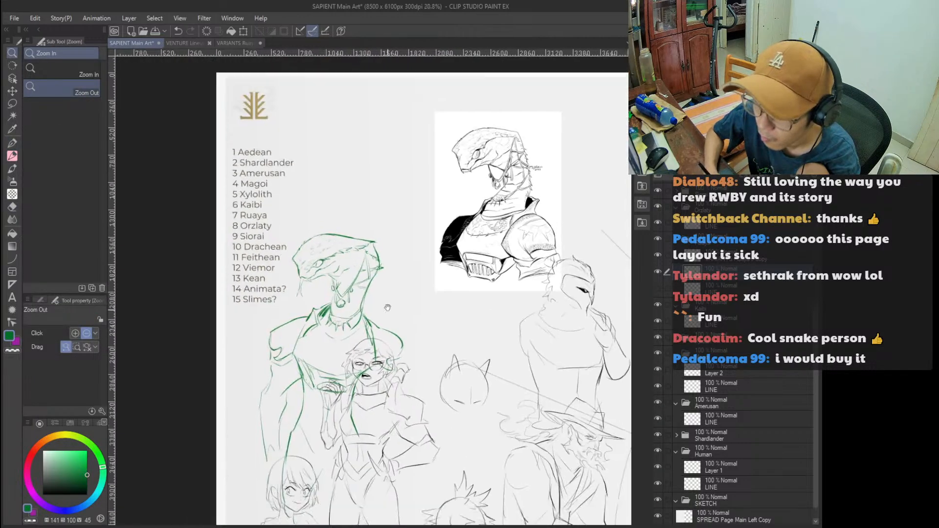
scroll(354, 235, up, 3)
key(p)
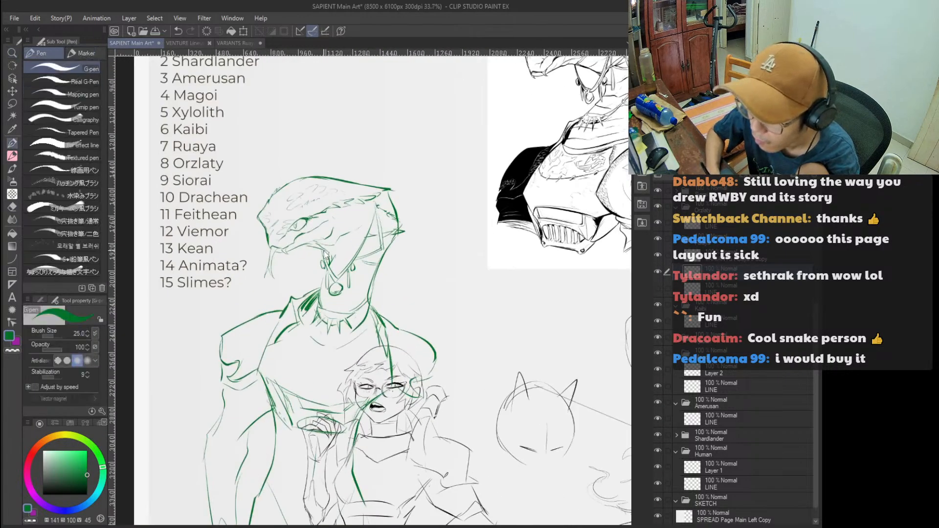
drag(388, 266, 353, 331)
scroll(306, 320, up, 3)
key(ctrl+z)
drag(268, 327, 273, 336)
mouse_move(420, 256)
mouse_down()
mouse_move(331, 374)
mouse_move(288, 405)
mouse_move(272, 397)
mouse_move(376, 270)
mouse_up()
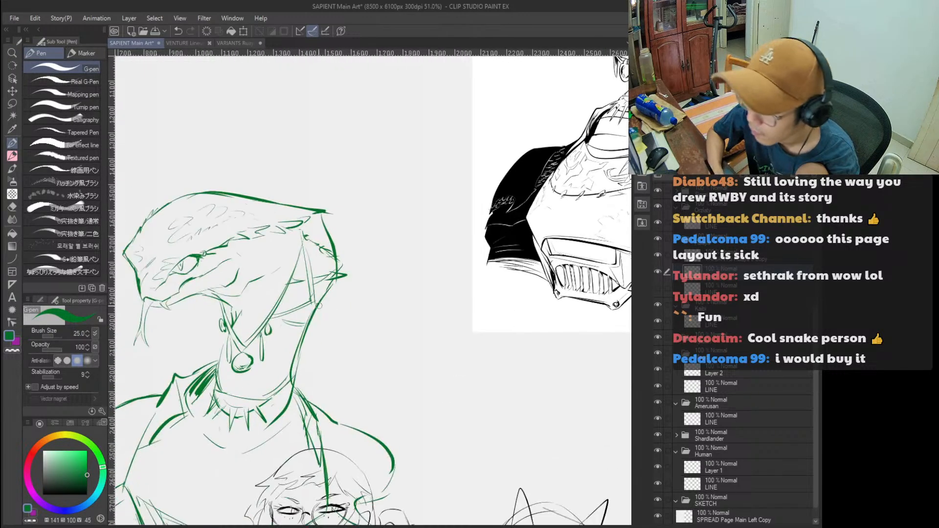
Add drop-shaped ornaments hanging from the rear strap along the back of the snake's neck.
click(280, 345)
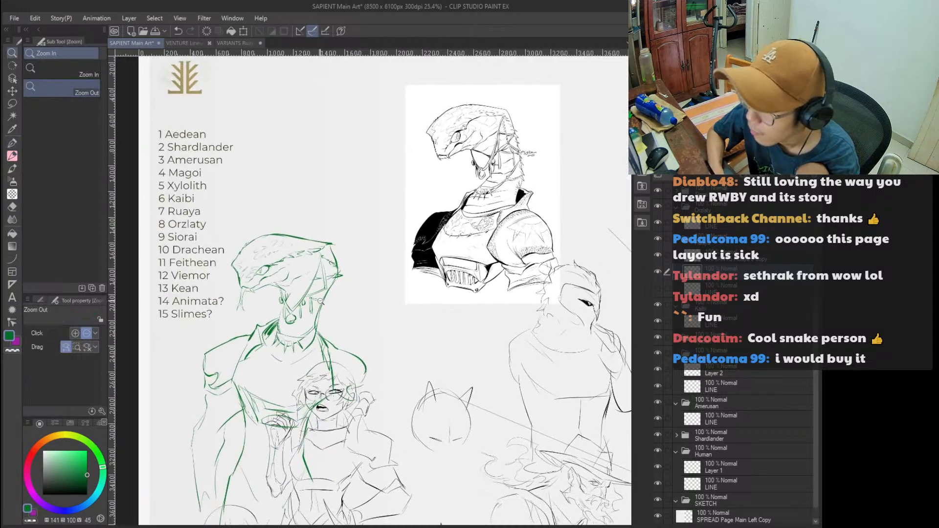
drag(321, 302, 327, 299)
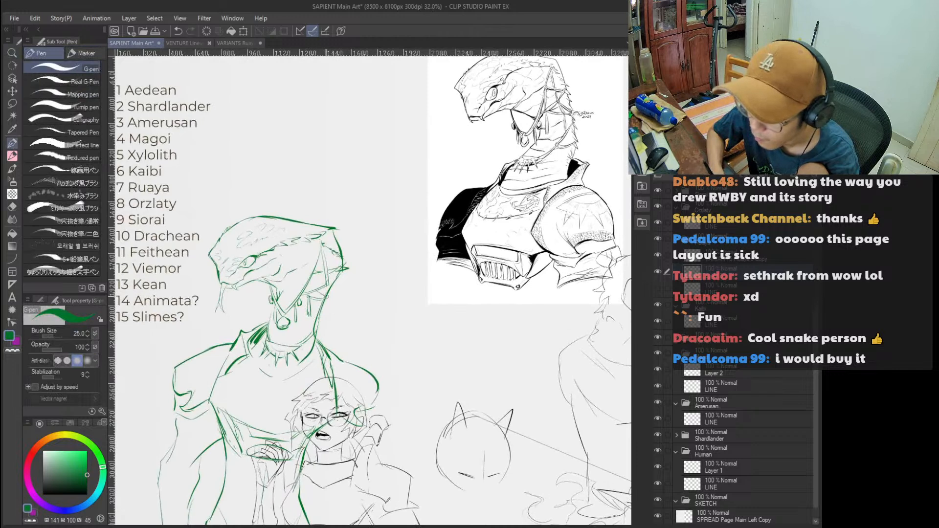
key(ctrl+z)
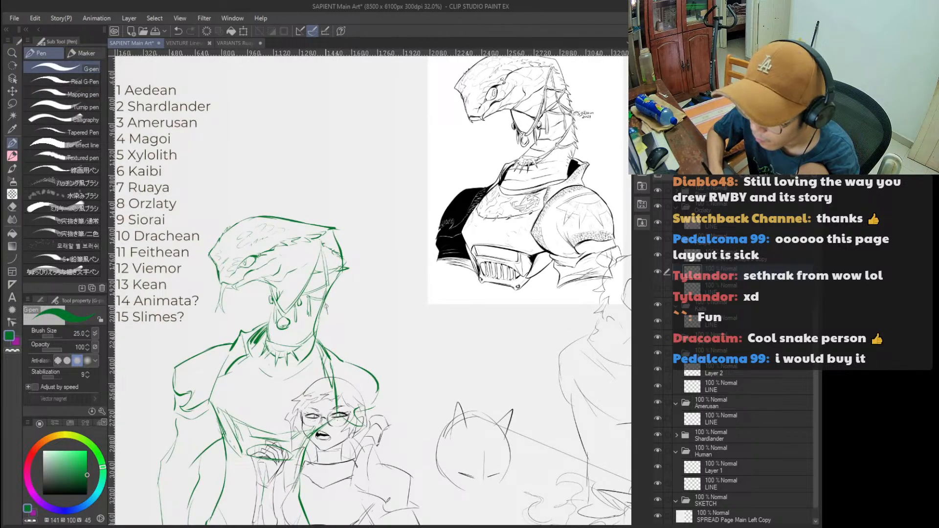
drag(334, 311, 359, 288)
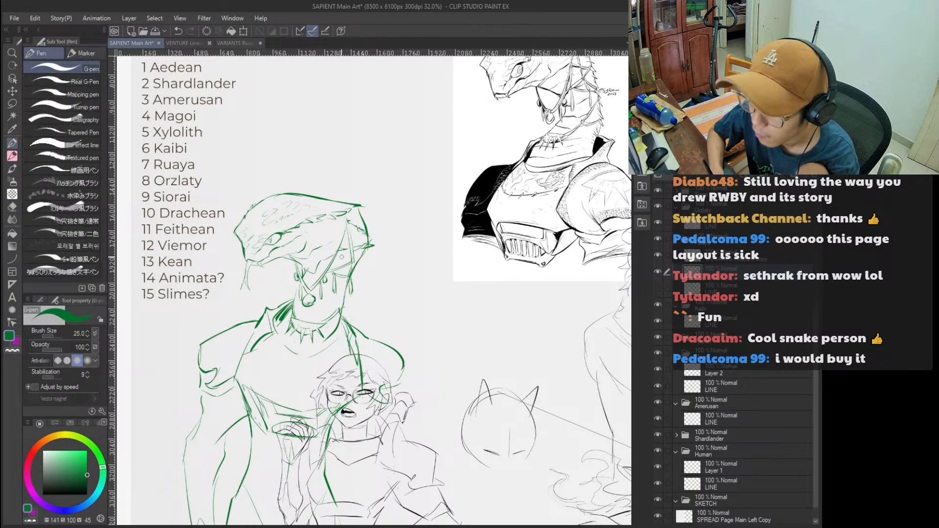
scroll(335, 295, down, 3)
scroll(335, 296, up, 4)
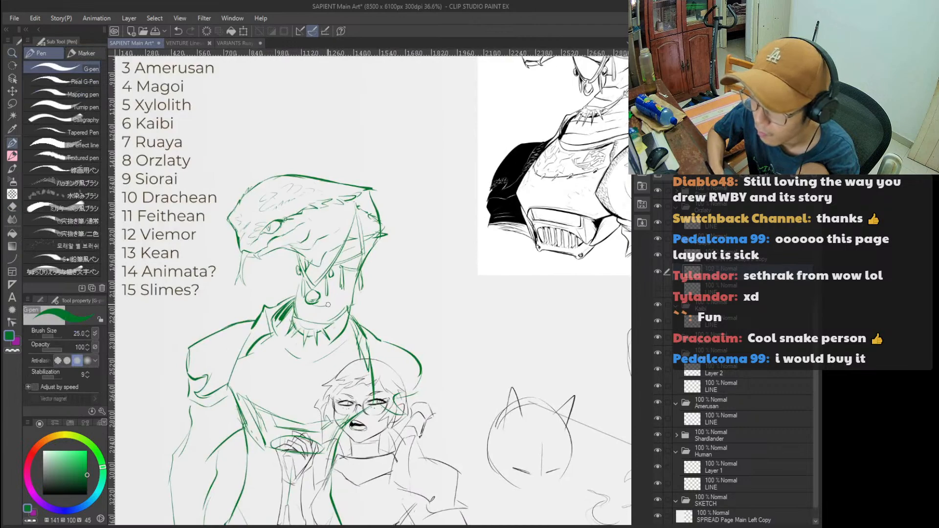
drag(339, 297, 323, 331)
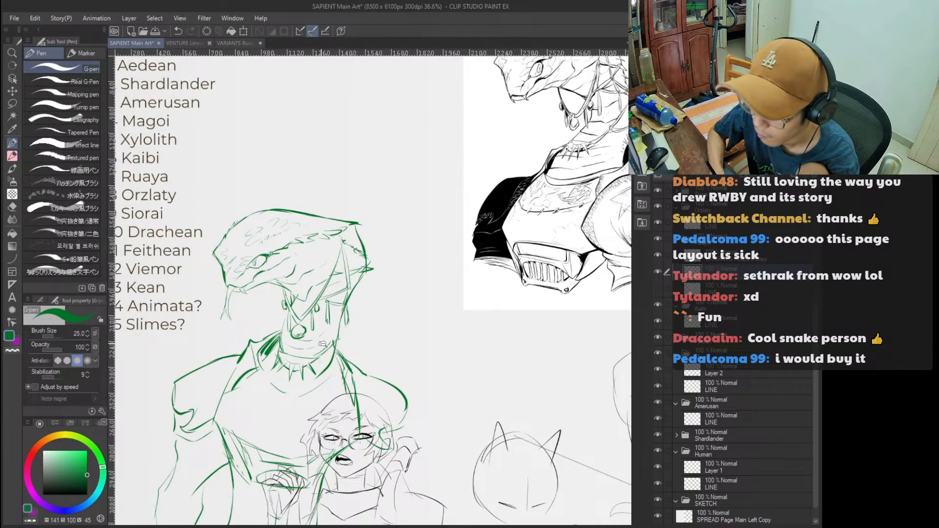
Erase the snake figure's far shoulder, the collar lines behind the neck and the strokes crossing the woman's head.
ctrl+alt+click(325, 345)
scroll(320, 357, up, 3)
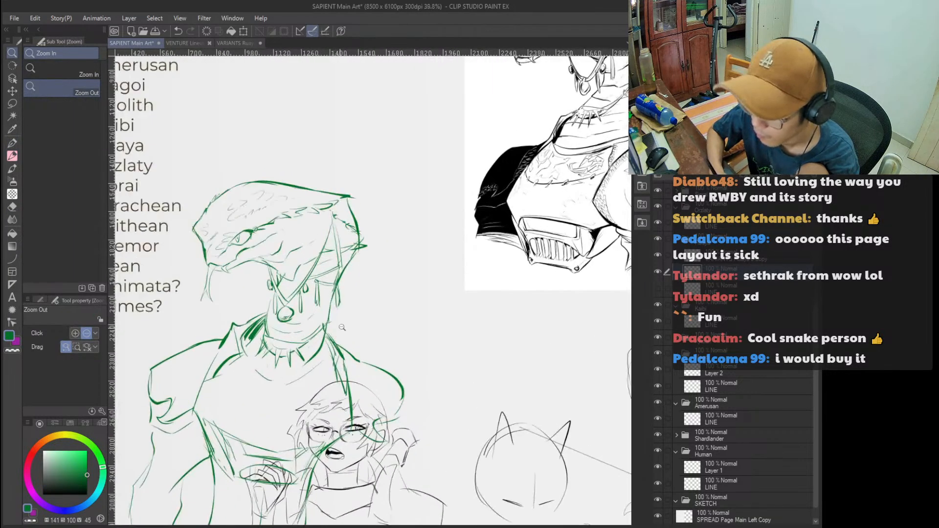
scroll(346, 364, down, 3)
scroll(346, 365, up, 3)
scroll(345, 365, down, 5)
key(e)
scroll(352, 353, up, 4)
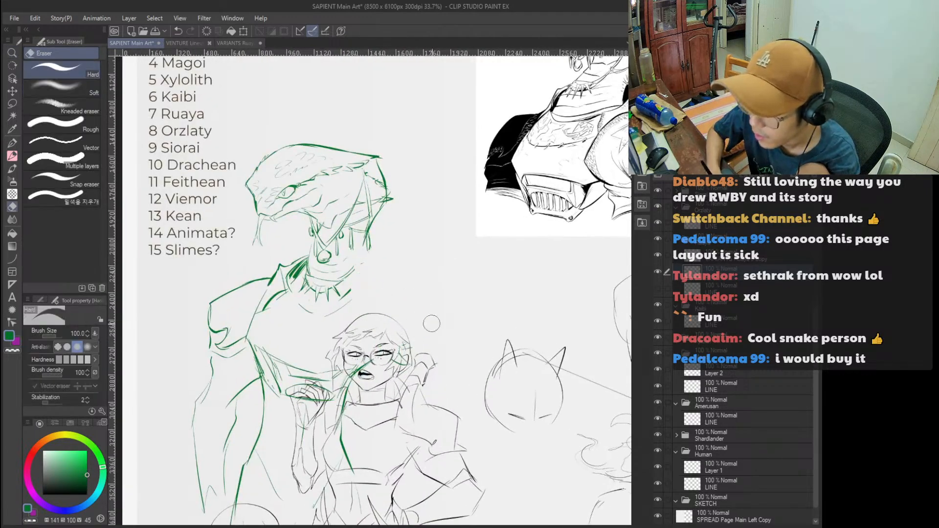
Redraw the back of the neck and the far side of the collar as a pointed, outward-flaring flap.
scroll(375, 335, up, 3)
key(p)
mouse_move(351, 302)
mouse_down()
mouse_move(353, 335)
mouse_move(364, 302)
mouse_up()
scroll(344, 358, down, 1)
key(ctrl+z)
drag(331, 343, 367, 299)
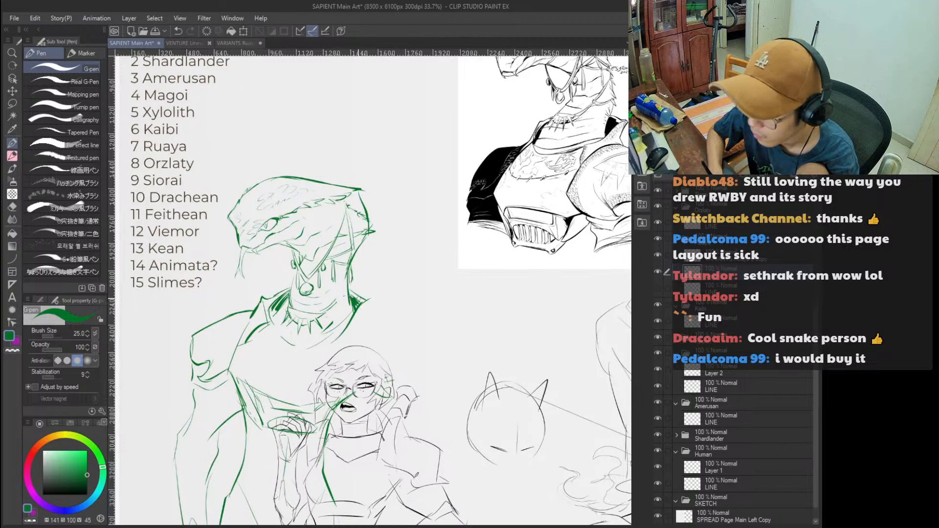
drag(350, 288, 377, 297)
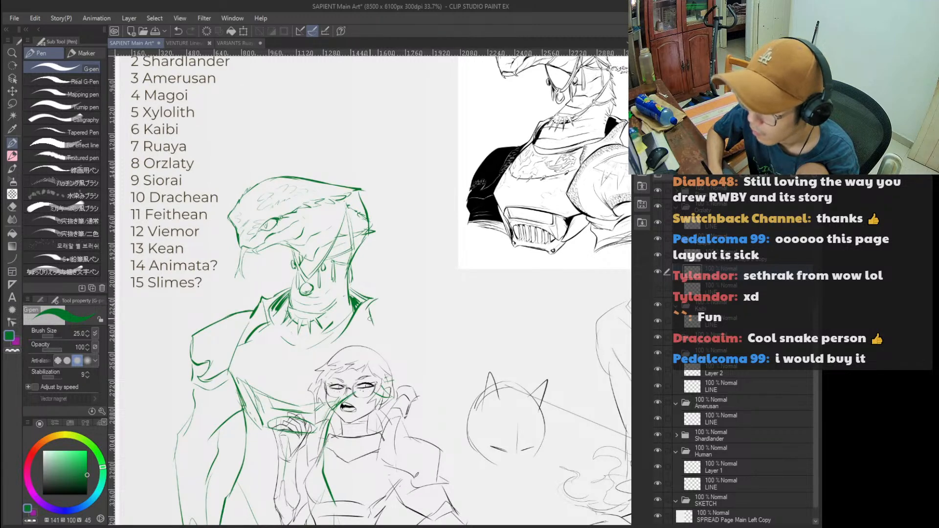
drag(330, 364, 390, 349)
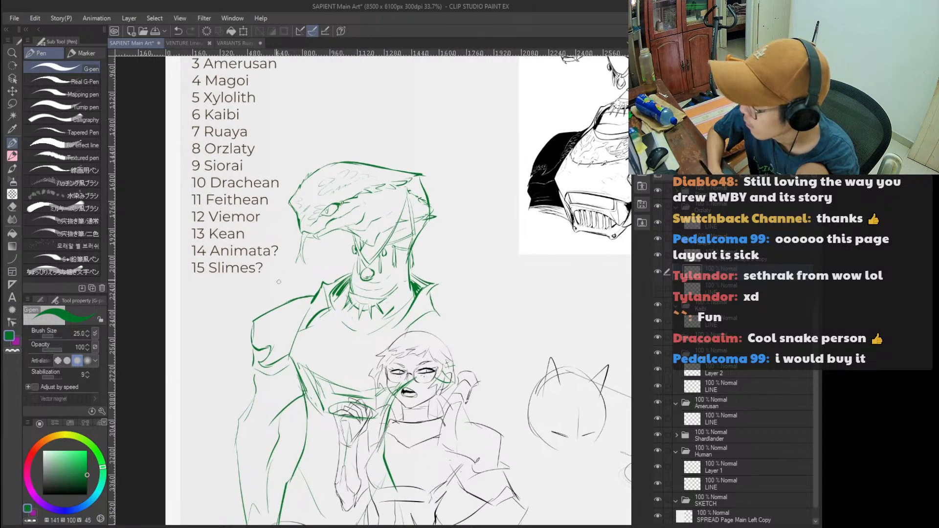
Erase the end of the snake figure's near shoulder line beside the collar and rework the chest line running down from the collar.
key(e)
mouse_move(352, 300)
mouse_down()
mouse_move(311, 369)
mouse_move(350, 296)
mouse_up()
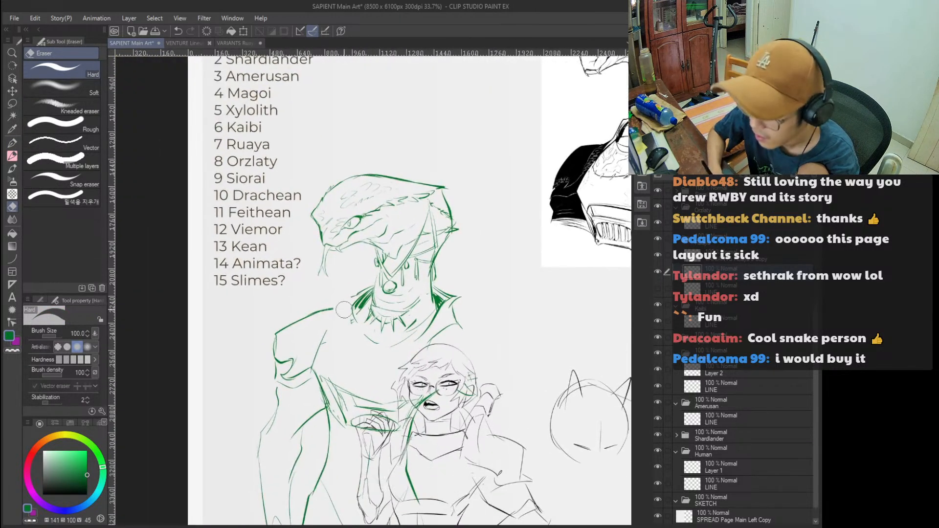
key(p)
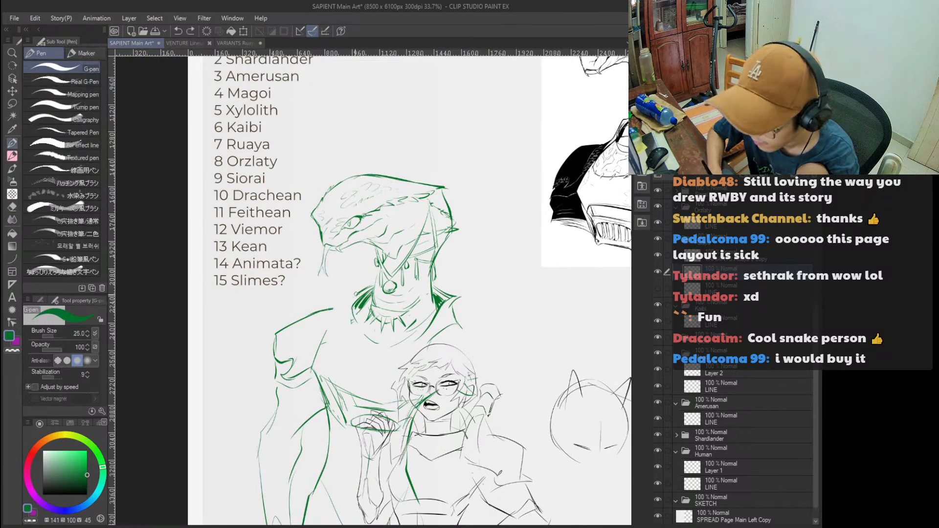
drag(362, 299, 324, 341)
key(ctrl+z)
key(ctrl+z)
Review the composition across the whole spread and compare the snake figure with its reference drawing.
ctrl+alt+click(418, 290)
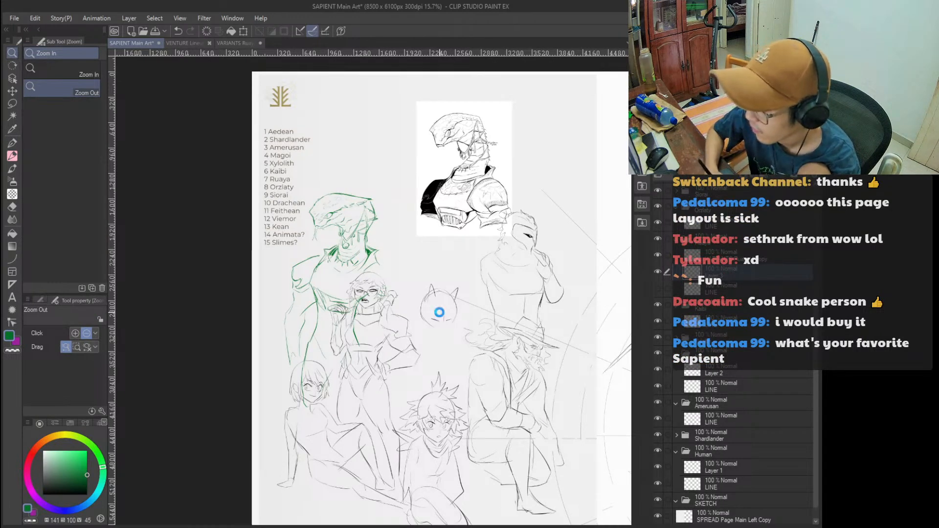
drag(429, 331, 307, 331)
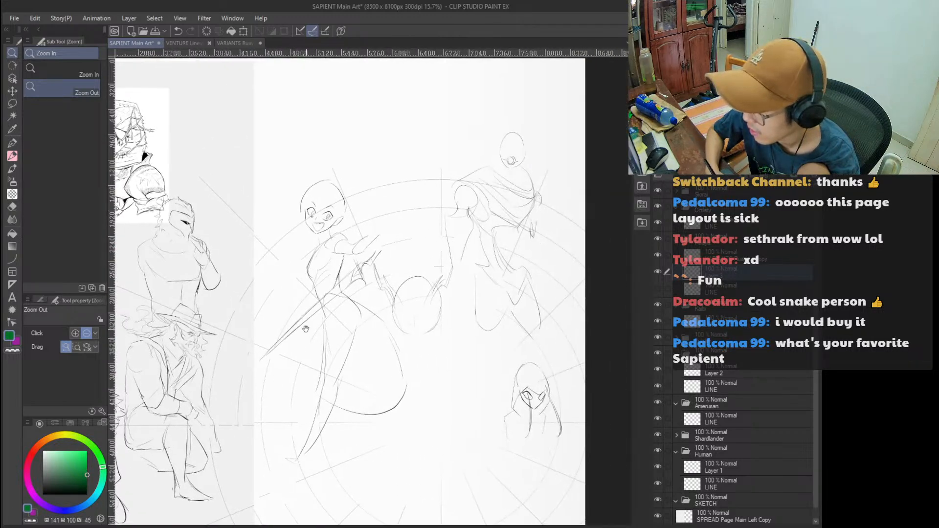
drag(254, 296, 415, 302)
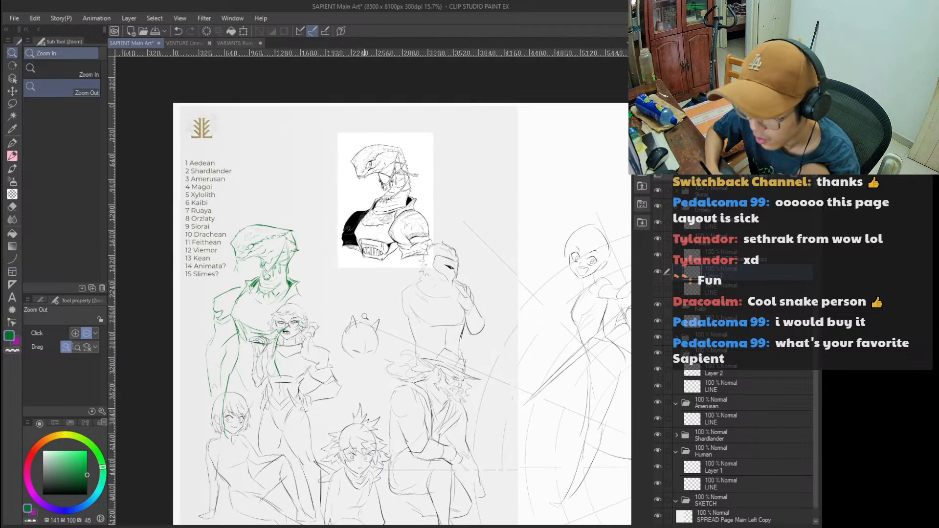
scroll(379, 321, up, 3)
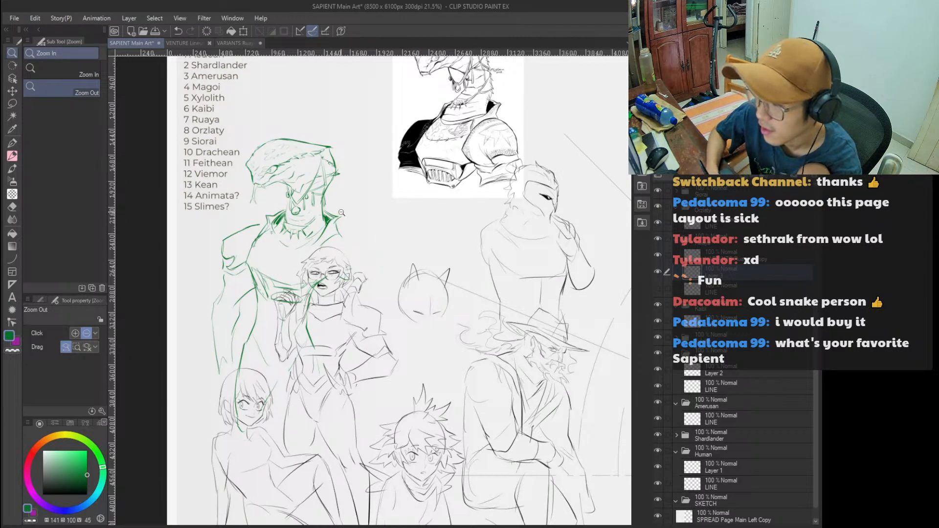
scroll(367, 230, up, 3)
scroll(368, 216, down, 2)
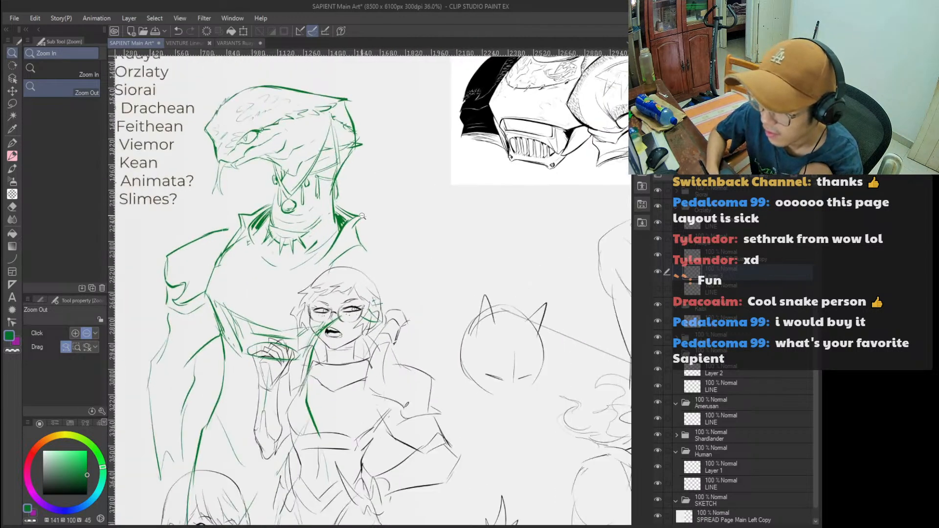
scroll(362, 215, up, 3)
key(p)
drag(360, 214, 442, 279)
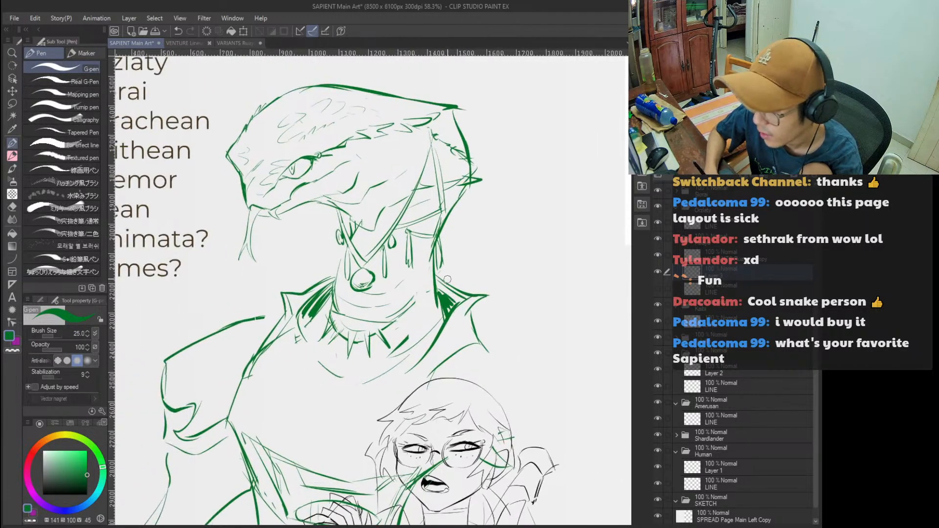
key(e)
drag(330, 294, 389, 309)
key(p)
mouse_move(406, 262)
mouse_down()
mouse_move(392, 299)
mouse_move(397, 290)
mouse_move(396, 318)
mouse_move(383, 298)
mouse_move(417, 335)
mouse_up()
key(ctrl+z)
key(ctrl+z)
key(ctrl+z)
key(ctrl+z)
Draw a bold curved neckline across the snake figure's upper chest, below the spiked necklace and joining both collar sides.
key(alt+space)
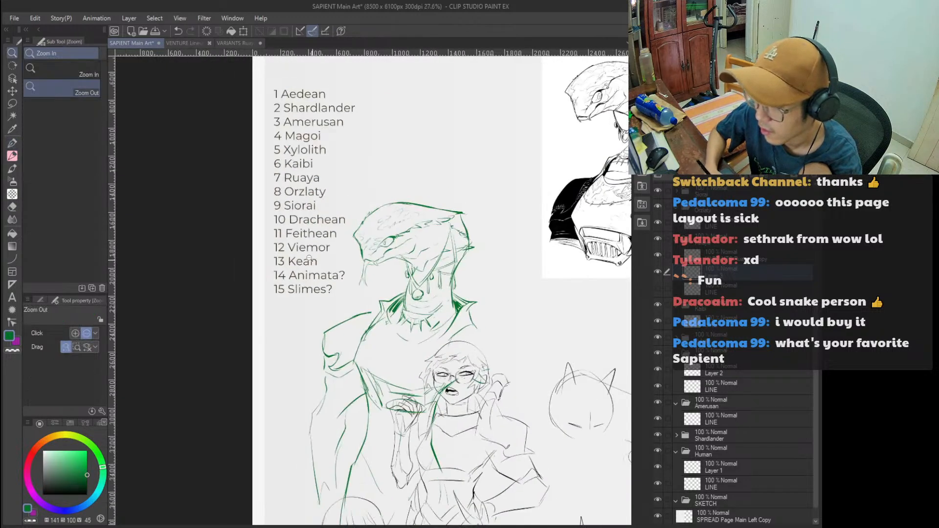
drag(444, 303, 376, 288)
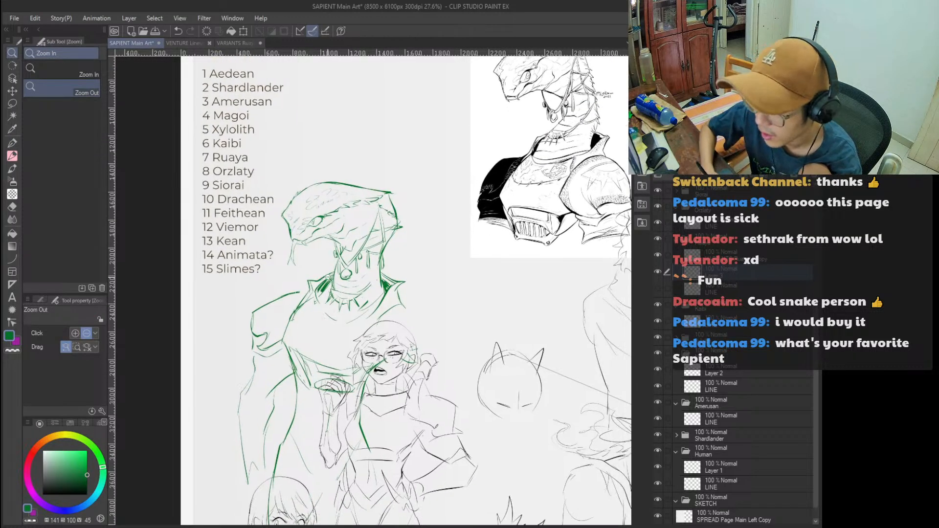
scroll(333, 305, up, 4)
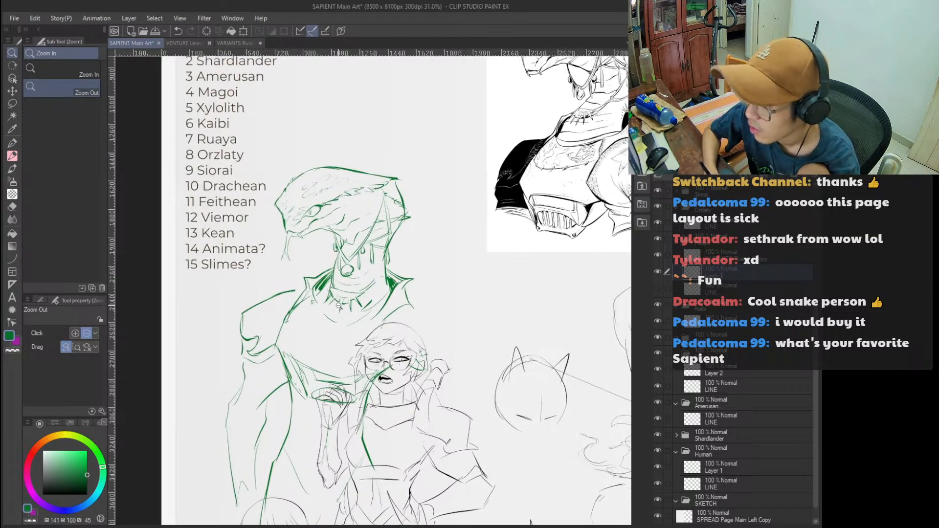
key(e)
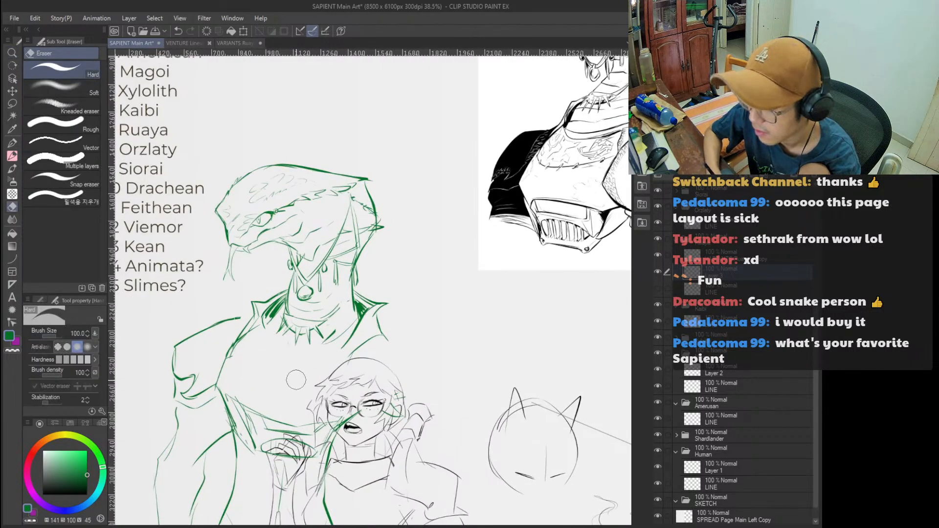
key(p)
mouse_move(258, 336)
mouse_down()
mouse_move(228, 367)
mouse_move(247, 408)
mouse_up()
key(ctrl+z)
key(ctrl+z)
mouse_move(229, 352)
mouse_down()
mouse_move(238, 397)
mouse_move(267, 399)
mouse_up()
key(ctrl+z)
mouse_move(229, 361)
mouse_down()
mouse_move(268, 404)
mouse_move(312, 382)
mouse_move(254, 398)
mouse_up()
key(ctrl+z)
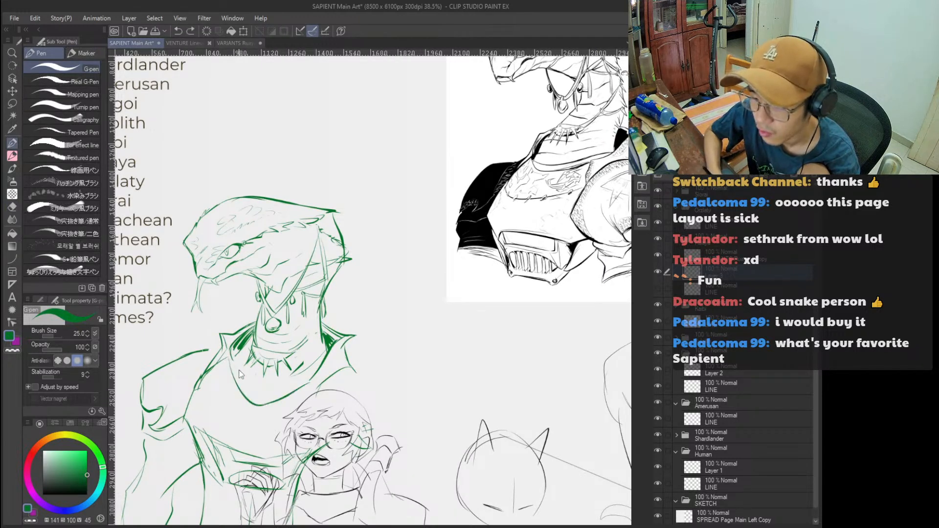
Refine the neckline curve and add a second parallel line to form a band around the collar.
key(ctrl+z)
key(ctrl+z)
drag(229, 356, 256, 398)
key(ctrl+z)
key(ctrl+z)
mouse_move(231, 359)
mouse_down()
mouse_move(256, 397)
mouse_move(250, 387)
mouse_move(309, 379)
mouse_move(306, 404)
mouse_move(321, 354)
mouse_move(286, 362)
mouse_move(305, 361)
mouse_up()
key(ctrl+z)
key(ctrl+z)
key(ctrl+z)
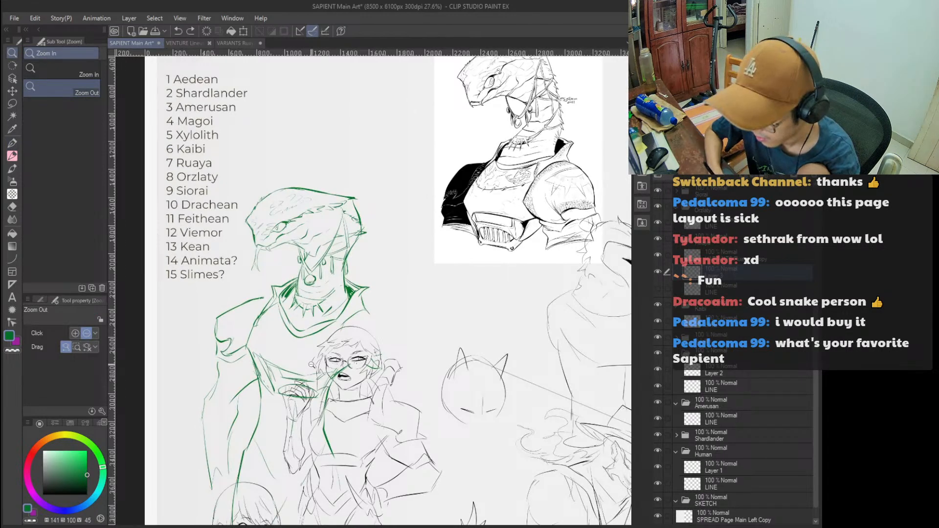
Lasso the lines of the snake figure's lower chest plate, move them slightly downward and clear the selection.
key(m)
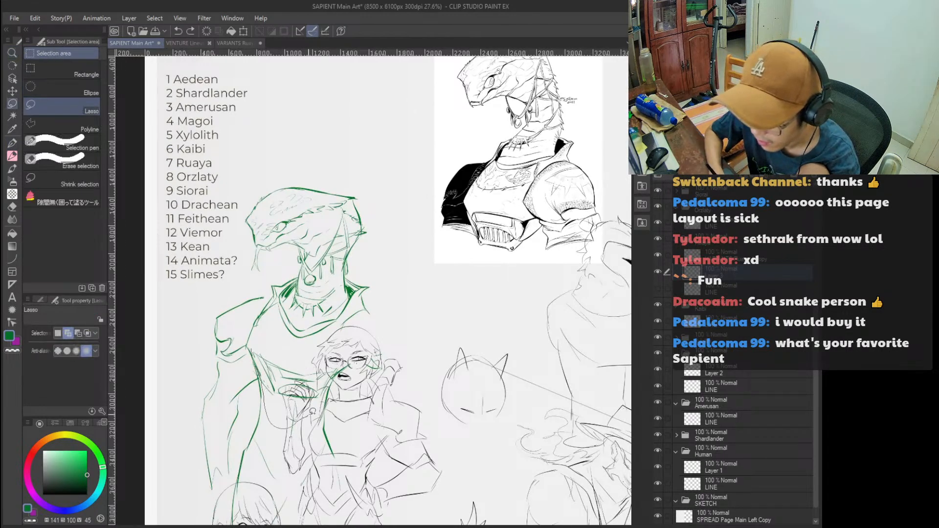
mouse_move(327, 394)
mouse_down()
mouse_move(355, 361)
mouse_move(271, 343)
mouse_move(312, 400)
mouse_move(306, 390)
mouse_up()
key(k)
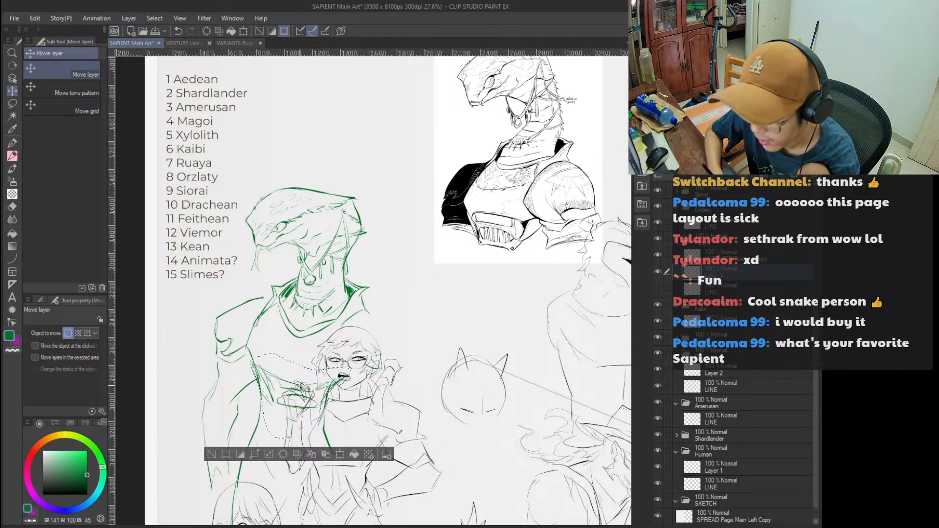
key(e)
key(ctrl+d)
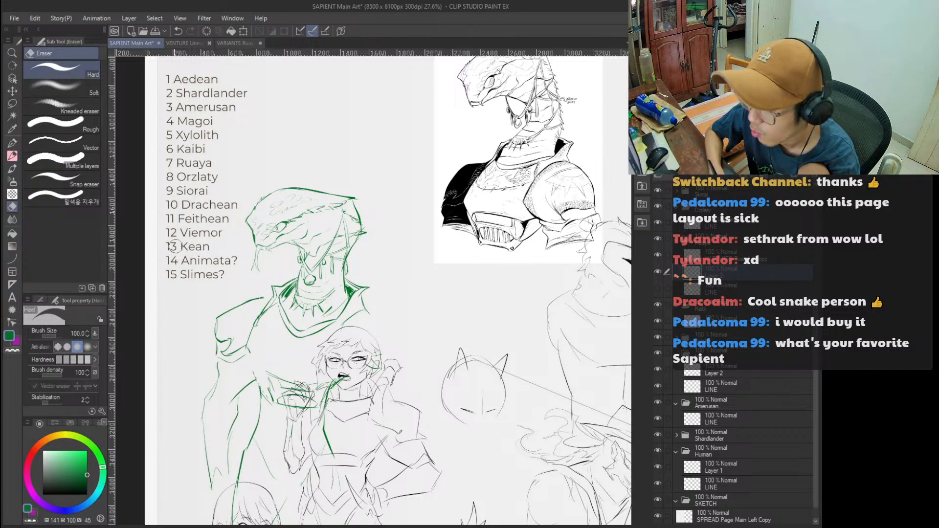
Erase the lower chest plate lines that cross the woman's raised hand.
key(p)
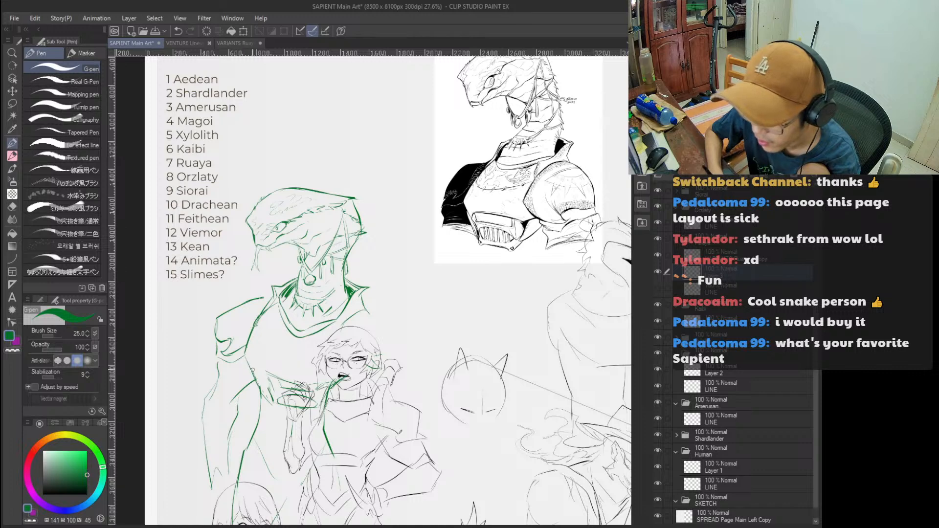
key(e)
mouse_move(279, 416)
mouse_down()
mouse_move(272, 406)
mouse_move(288, 374)
mouse_move(304, 414)
mouse_up()
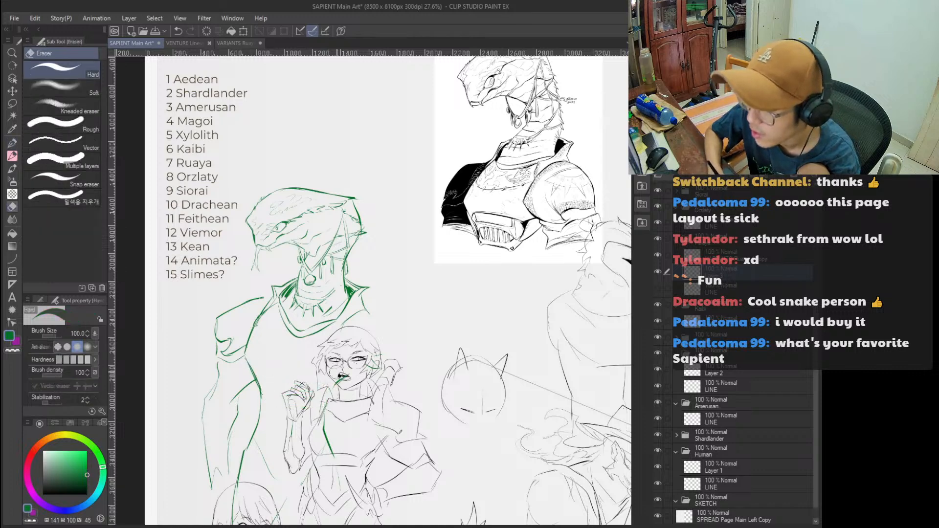
drag(308, 348, 302, 325)
key(ctrl+space)
click(302, 325)
Trim the line at the near side of the snake's torso and try a curved lower chest edge behind the woman's hand.
key(p)
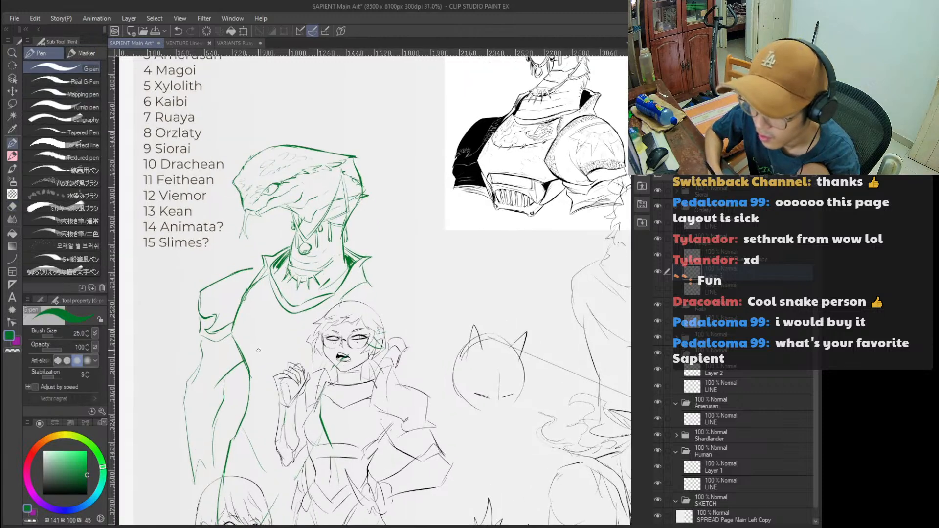
key(e)
drag(236, 341, 246, 366)
key(p)
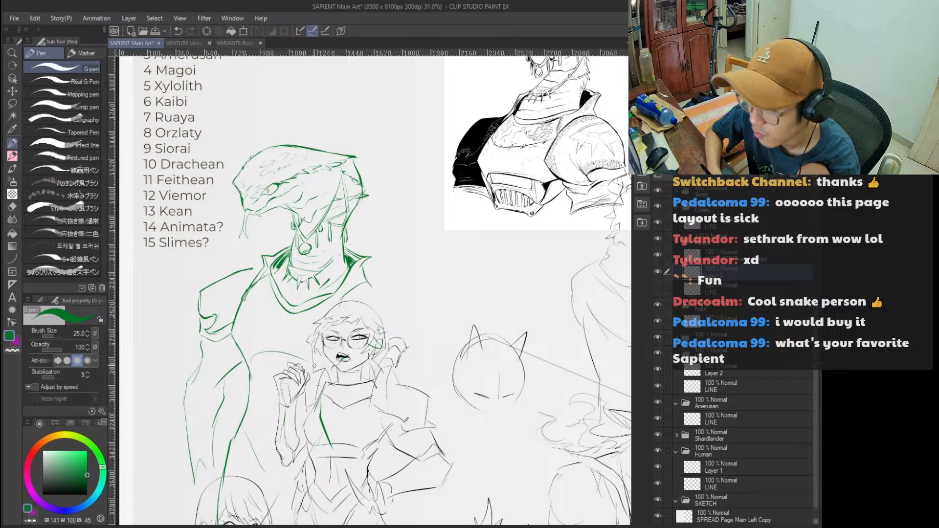
key(ctrl+z)
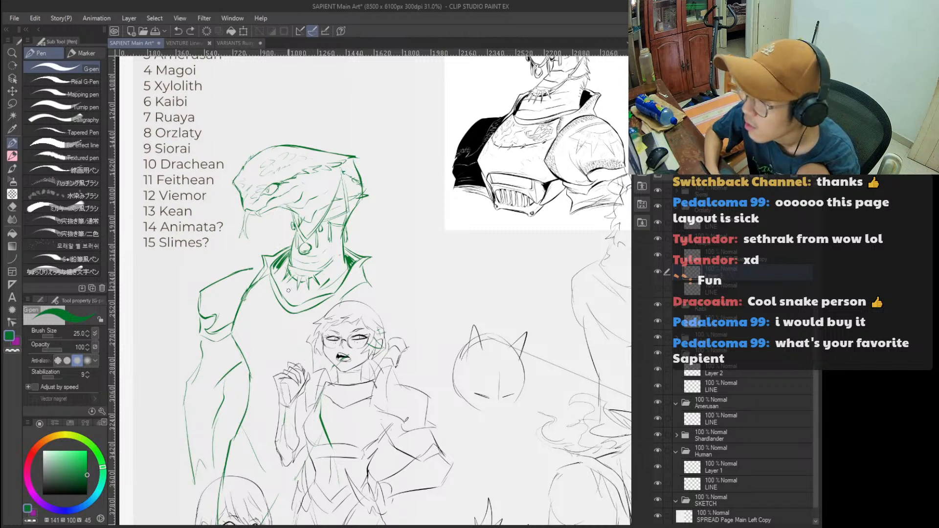
Draw the far armhole line from the collar's outer edge down to the top of the woman's head.
scroll(366, 290, up, 3)
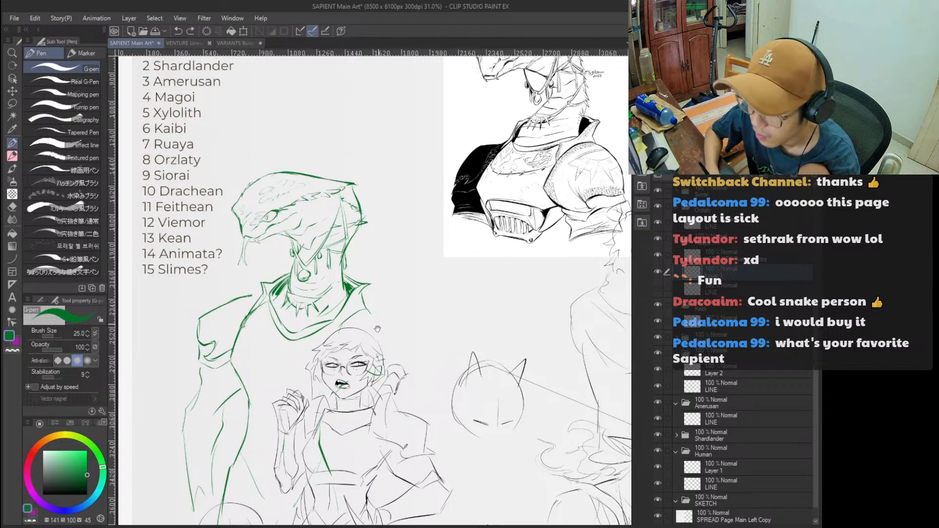
drag(382, 361, 397, 279)
alt+click(398, 283)
click(399, 283)
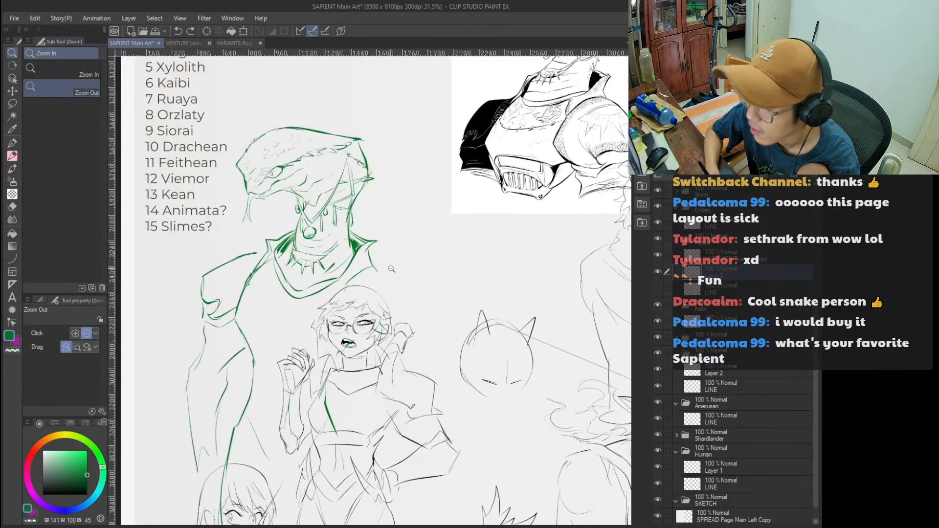
key(p)
scroll(350, 301, up, 1)
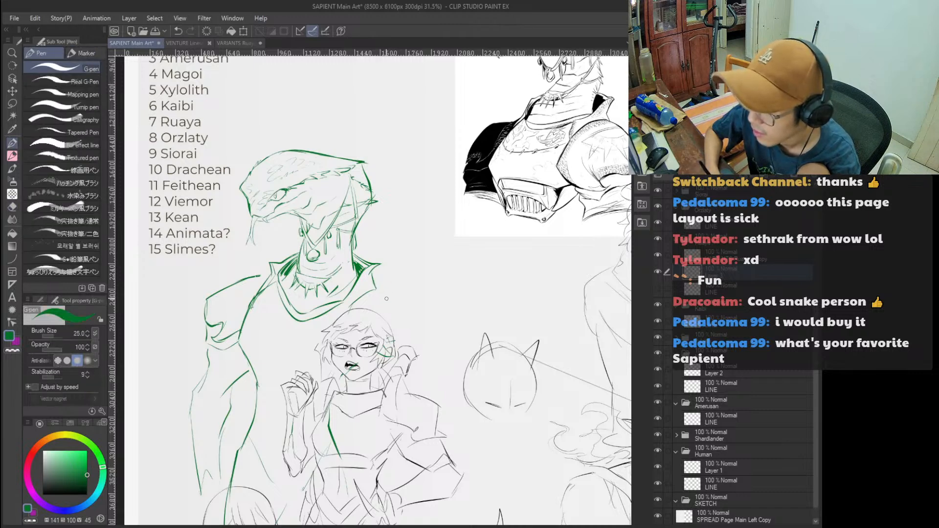
scroll(377, 308, up, 1)
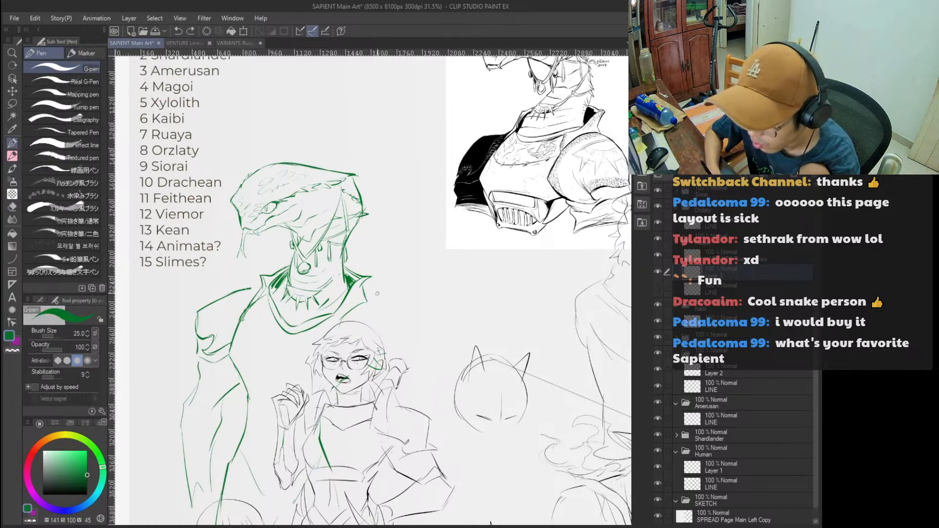
key(ctrl+z)
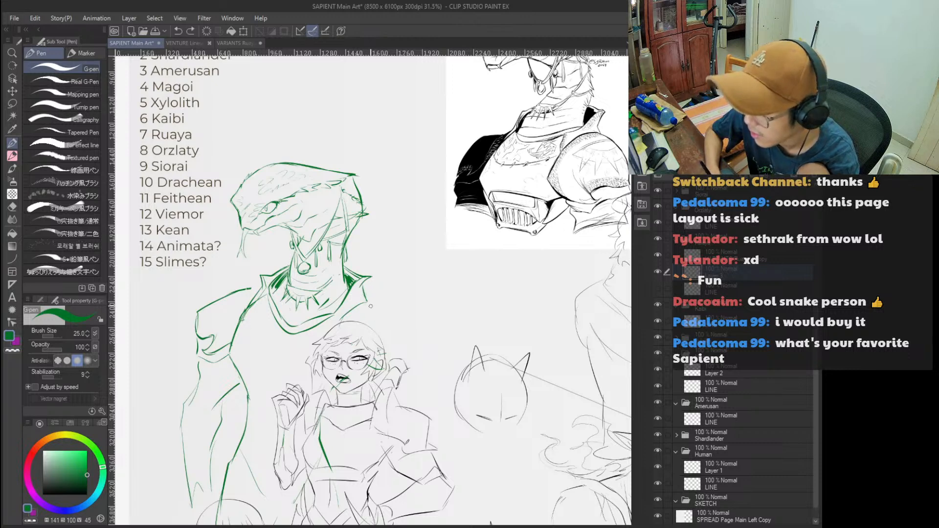
key(e)
key(p)
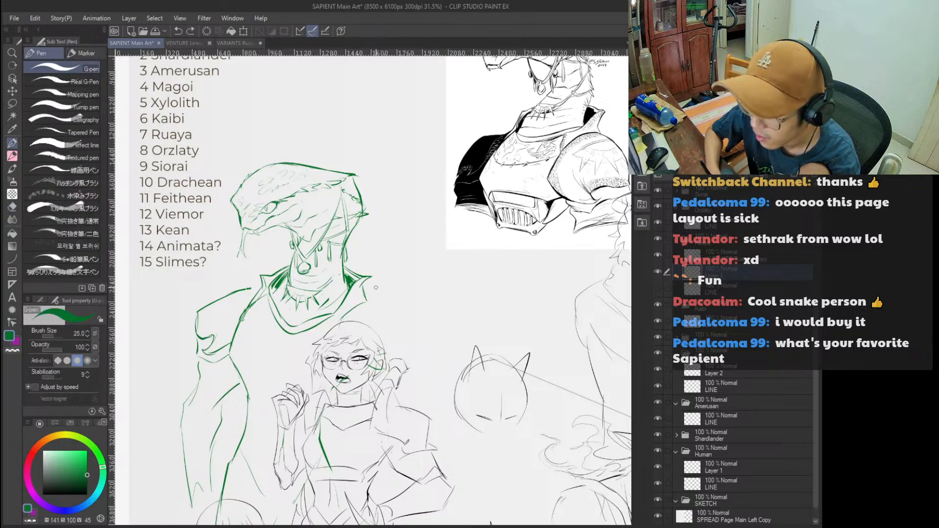
key(ctrl+z)
Sketch the lower edge of the far shoulder armour as a curve passing across the woman's head and beyond her hair.
mouse_move(344, 346)
mouse_down()
mouse_move(373, 354)
mouse_move(378, 334)
mouse_move(402, 352)
mouse_up()
key(ctrl+z)
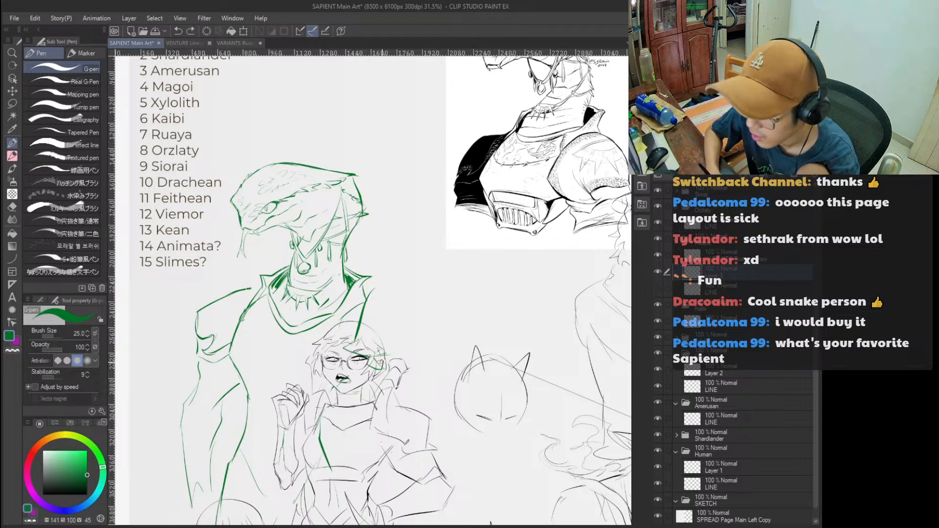
key(e)
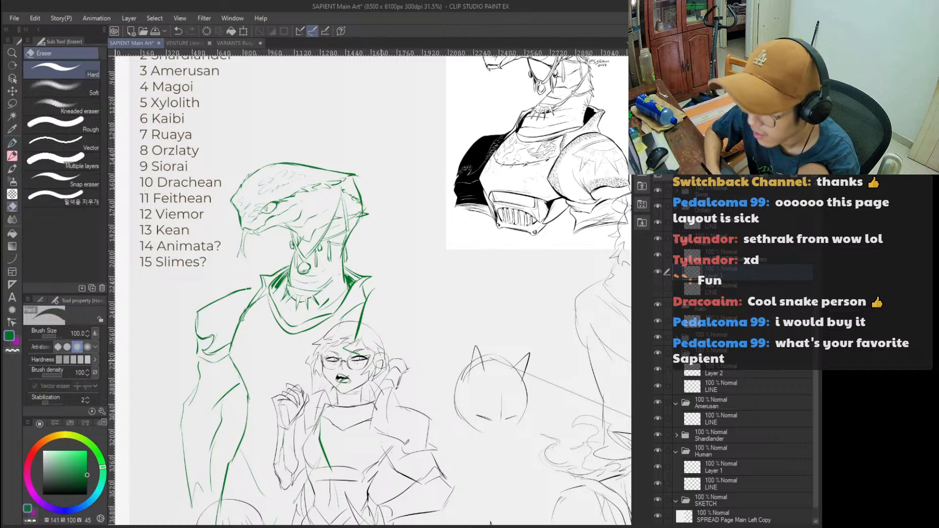
key(p)
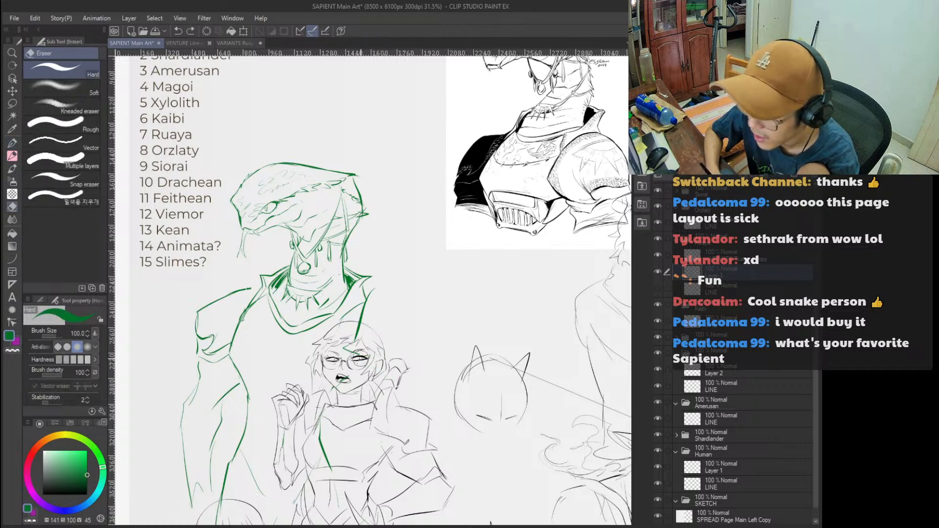
drag(361, 355, 385, 371)
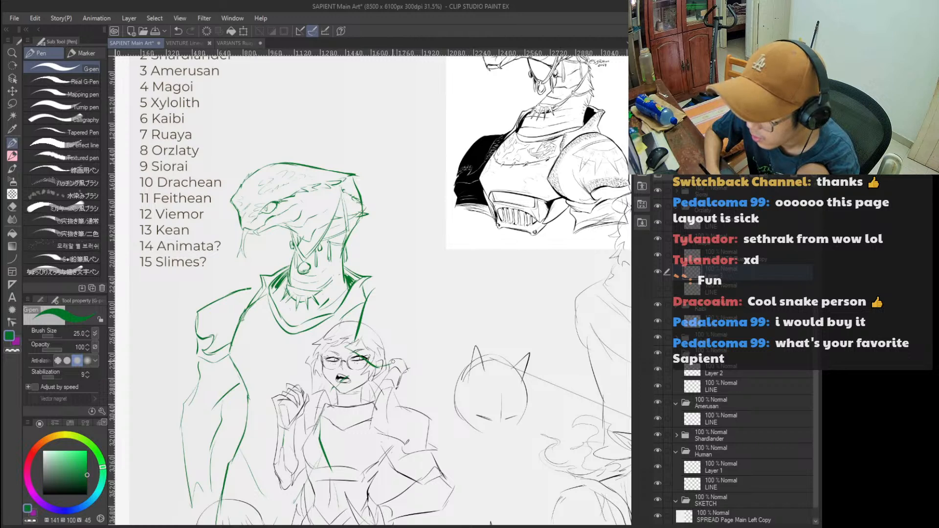
key(ctrl+z)
key(ctrl+z)
drag(381, 362, 401, 357)
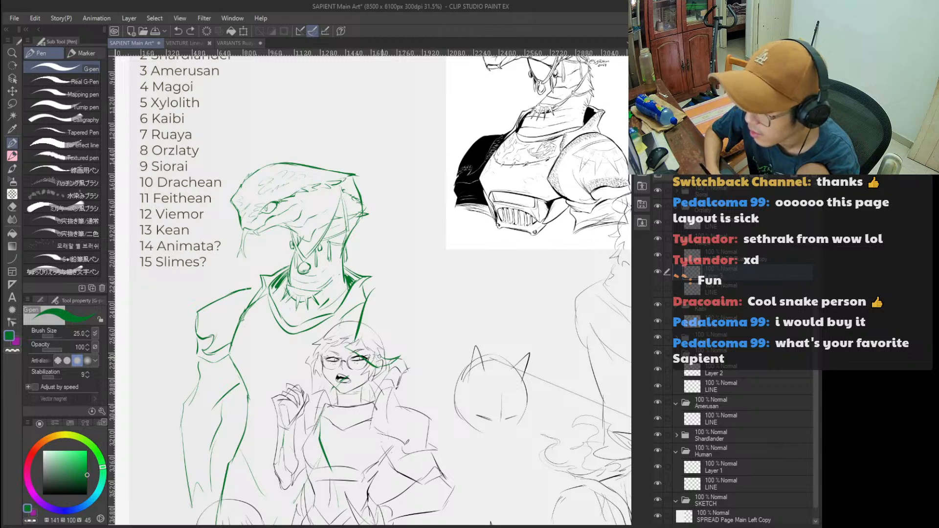
key(ctrl+z)
drag(367, 359, 393, 352)
key(ctrl+z)
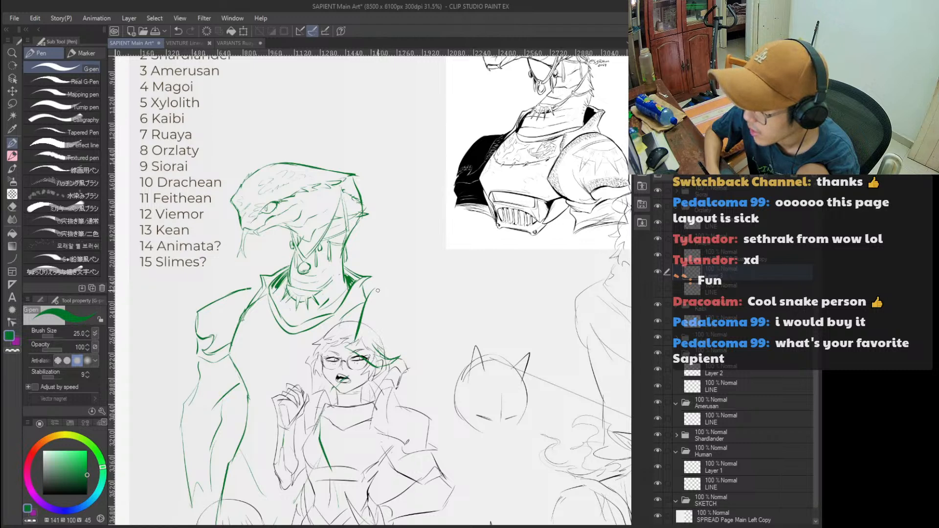
Draw the far shoulder armour's rounded outer edge and extend its lower edge to meet it at a pointed tip.
key(ctrl+z)
drag(374, 290, 424, 330)
key(ctrl+z)
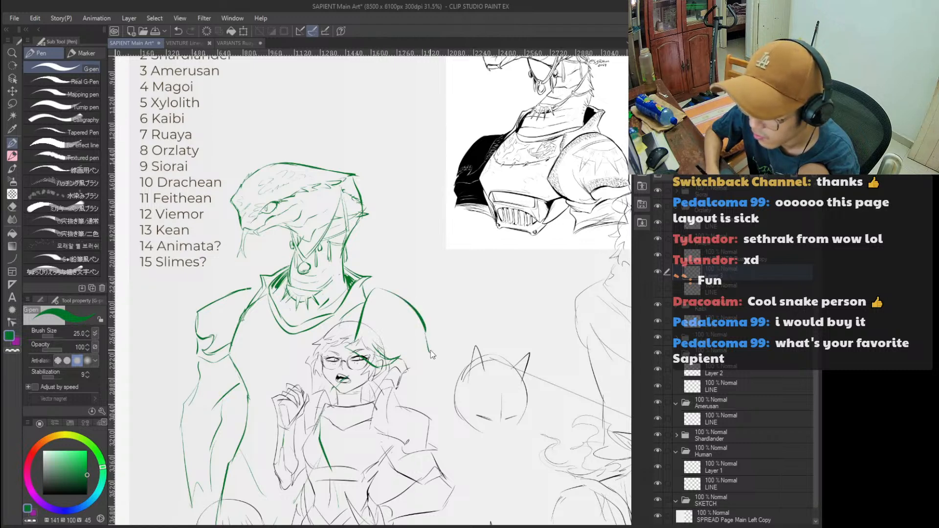
key(ctrl+z)
drag(386, 353, 417, 350)
Reshape the near shoulder armour with a rounder upper curve that flares out to a pointed lower tip.
alt+click(400, 353)
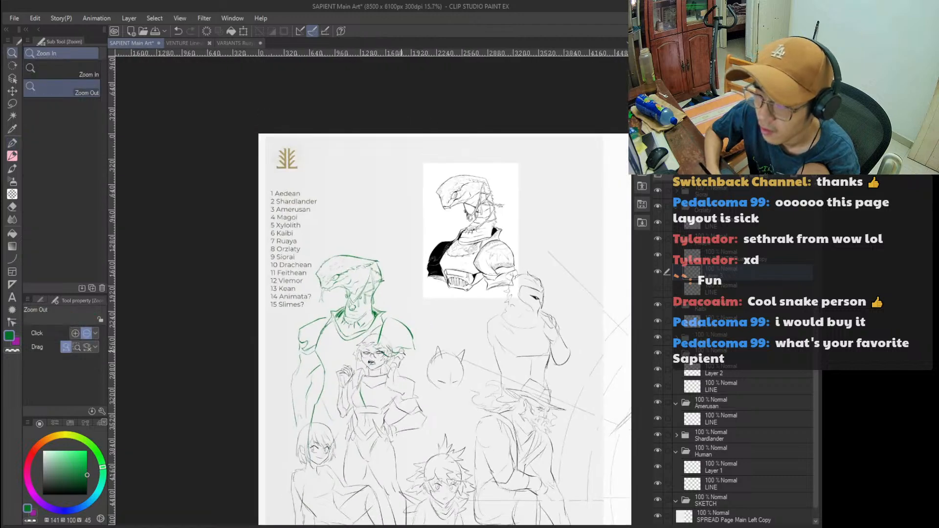
alt+click(399, 313)
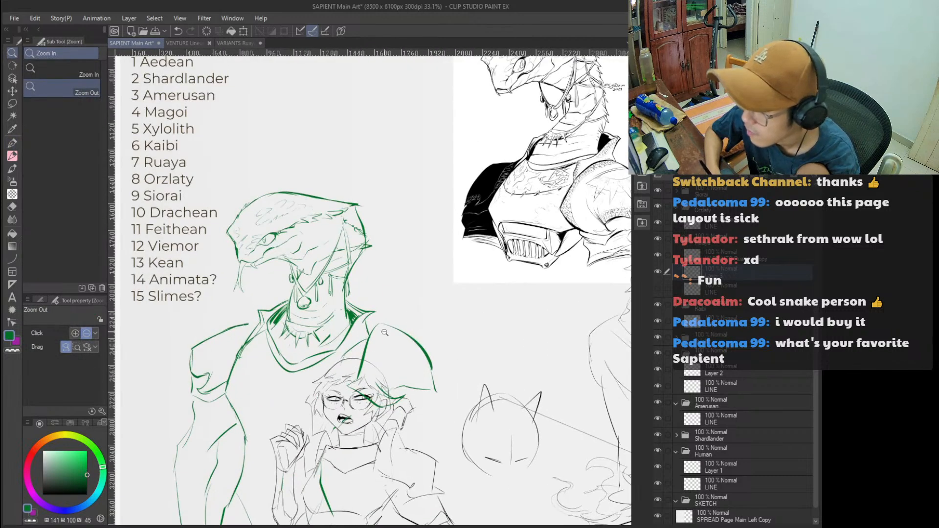
drag(364, 342, 391, 305)
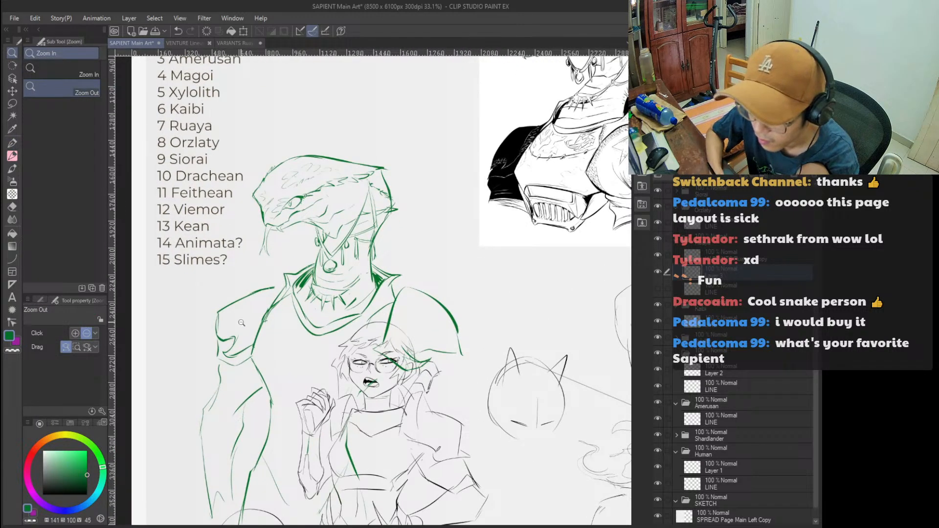
key(e)
key(p)
mouse_move(278, 287)
mouse_down()
mouse_move(234, 301)
mouse_move(251, 300)
mouse_move(220, 318)
mouse_move(228, 298)
mouse_up()
key(ctrl+z)
key(ctrl+z)
mouse_move(281, 283)
mouse_down()
mouse_move(216, 322)
mouse_move(207, 338)
mouse_move(231, 336)
mouse_up()
key(ctrl+z)
key(e)
key(p)
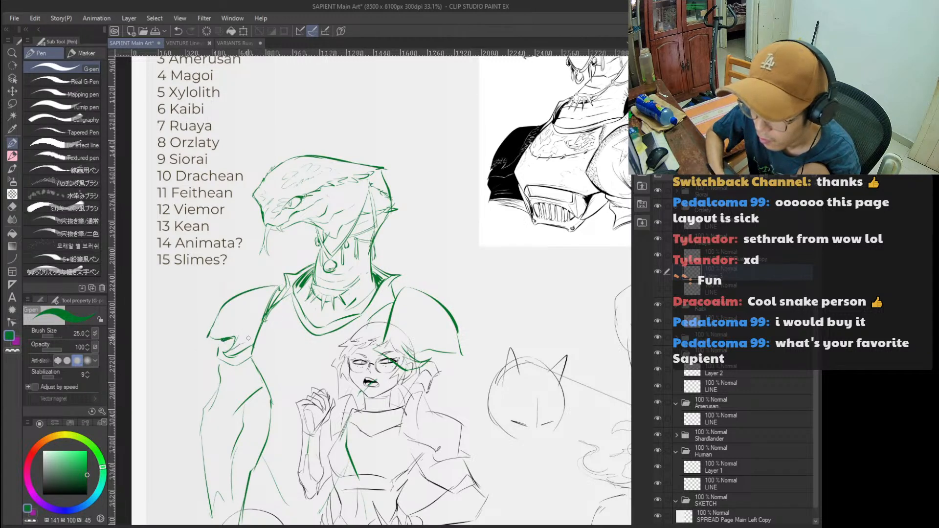
Sketch a jagged star emblem on the far shoulder armour and matching zigzag marks on the near one.
ctrl+alt+click(268, 338)
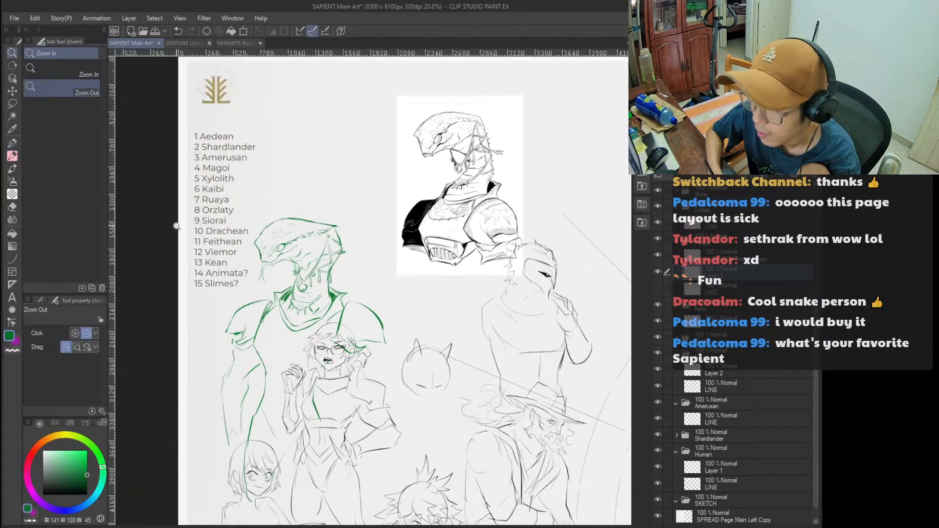
mouse_move(321, 316)
mouse_down()
mouse_move(377, 309)
mouse_move(370, 349)
mouse_move(338, 367)
mouse_move(322, 361)
mouse_move(336, 366)
mouse_up()
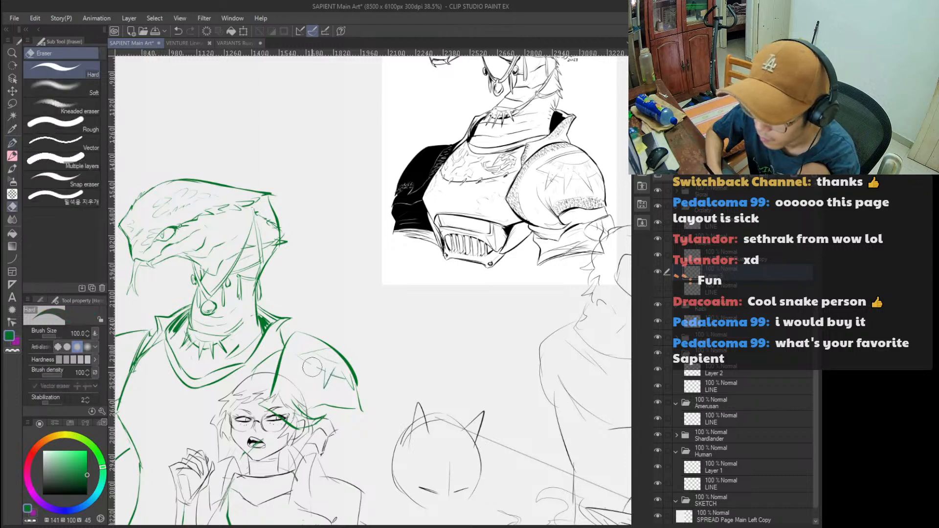
key(ctrl+space)
drag(316, 369, 283, 326)
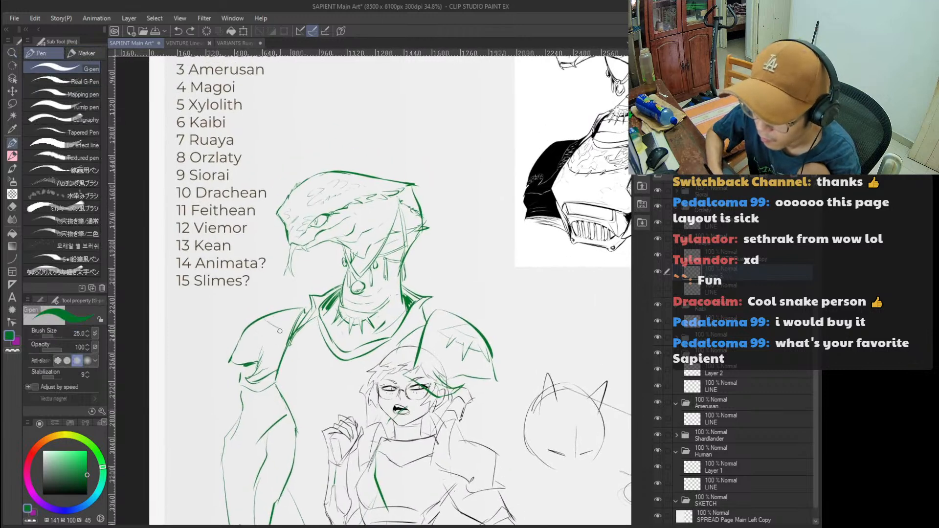
alt+click(251, 339)
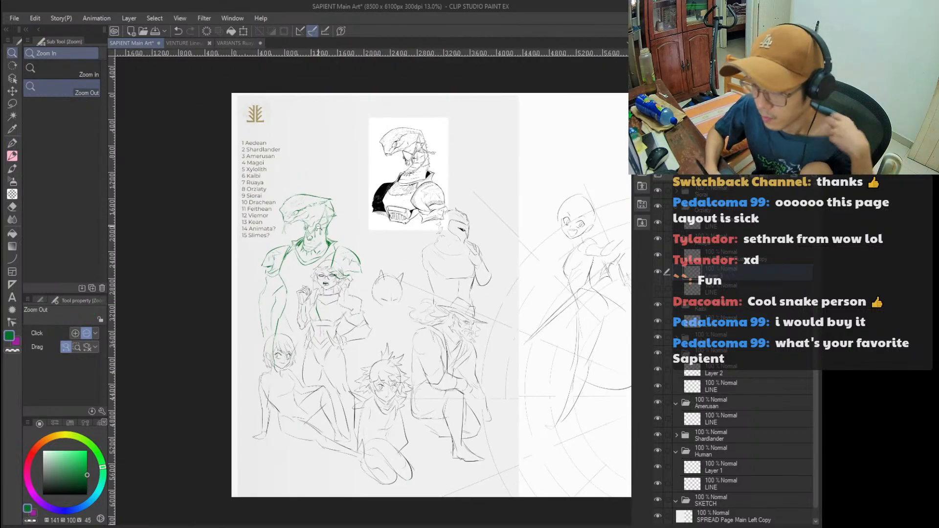
click(300, 191)
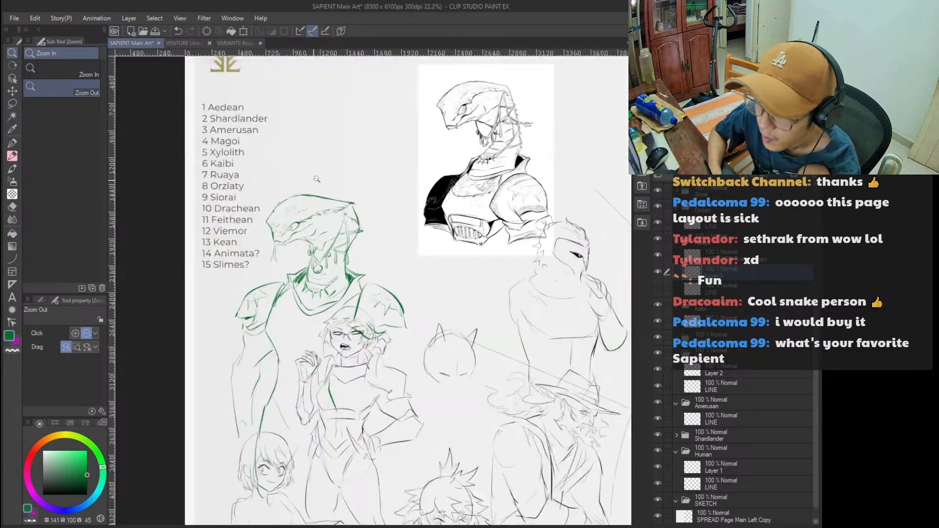
drag(350, 179, 317, 265)
click(331, 262)
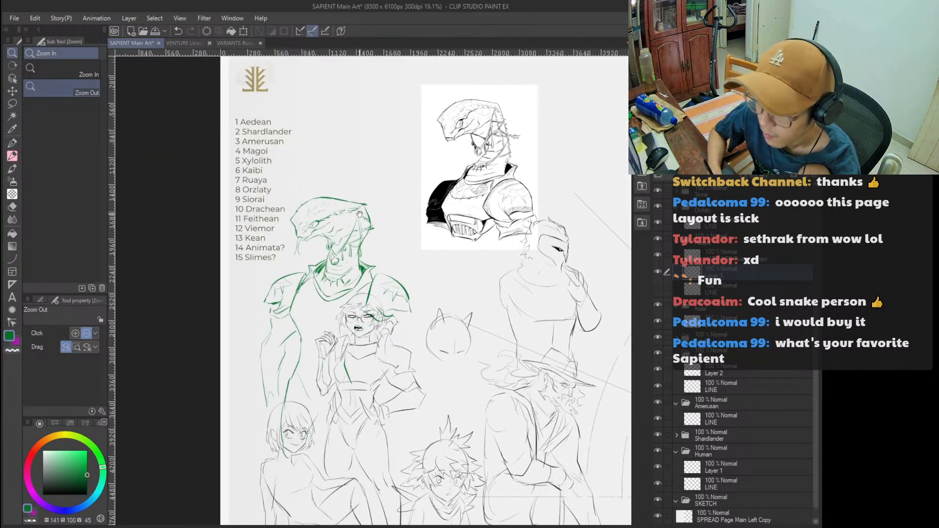
Lasso the snake's head, shift it slightly forward from the neck, and reconnect the outline at the back of the head.
click(340, 182)
key(m)
mouse_move(337, 266)
mouse_down()
mouse_move(303, 276)
mouse_move(267, 307)
mouse_move(254, 210)
mouse_move(382, 184)
mouse_move(397, 212)
mouse_move(366, 225)
mouse_move(352, 256)
mouse_move(334, 240)
mouse_up()
key(k)
key(ctrl+d)
key(p)
scroll(332, 242, up, 3)
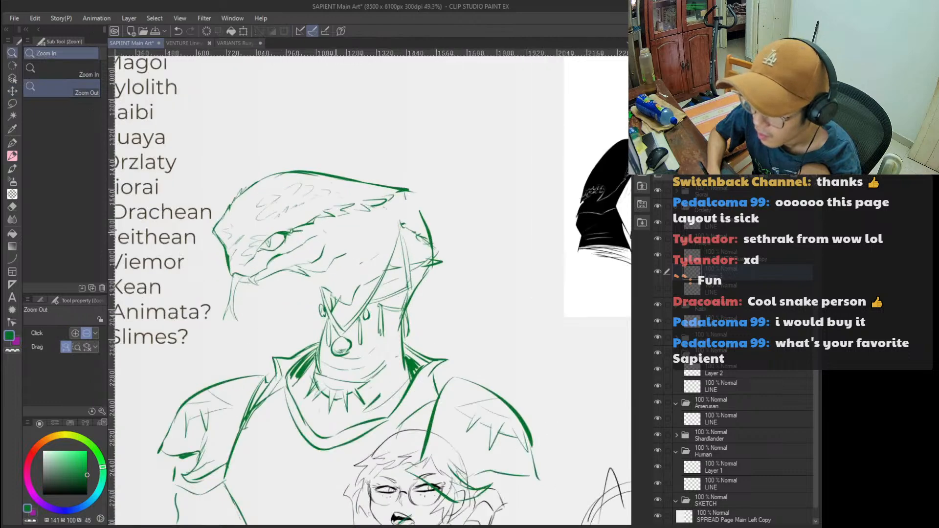
key(ctrl+z)
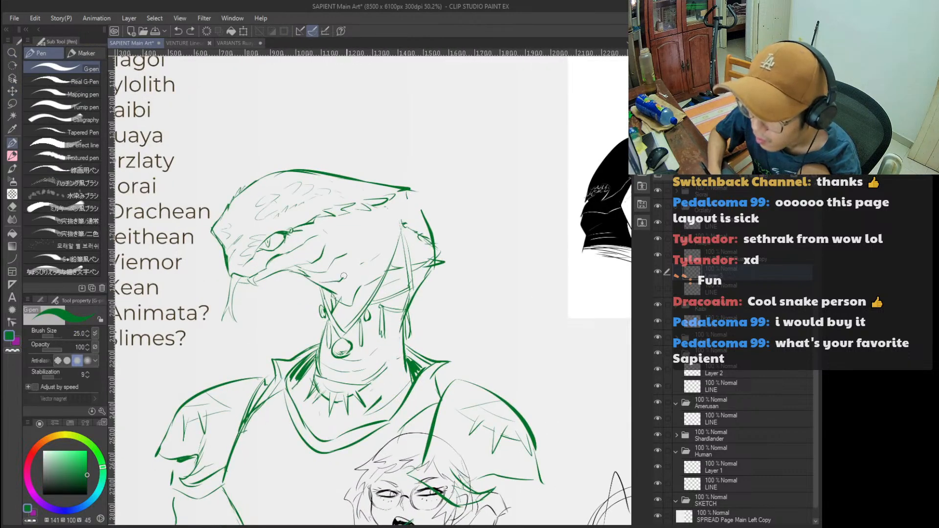
scroll(425, 219, down, 5)
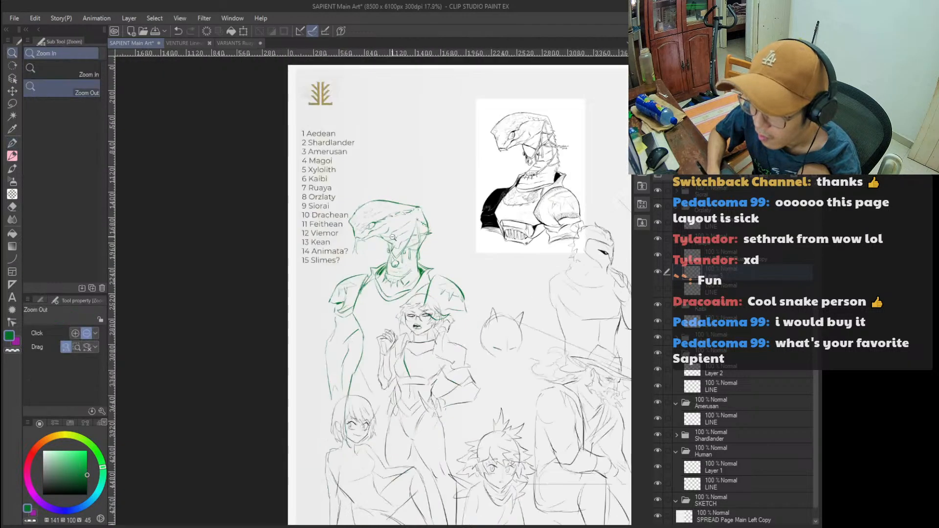
Lasso the snake's snout and tongue and enlarge them to about 107 percent.
scroll(385, 253, up, 5)
key(m)
mouse_move(385, 254)
mouse_down()
mouse_move(291, 307)
mouse_move(301, 233)
mouse_move(358, 203)
mouse_move(401, 235)
mouse_up()
key(ctrl+t)
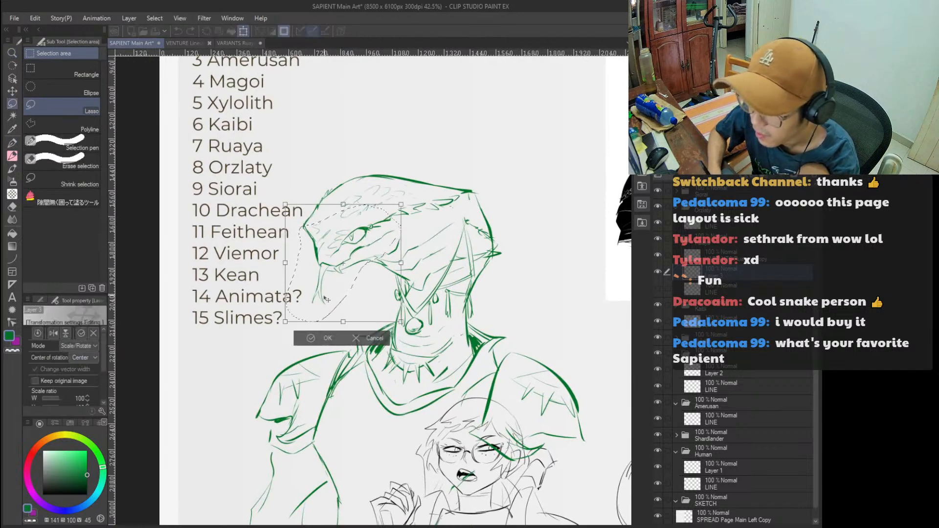
drag(287, 322, 278, 329)
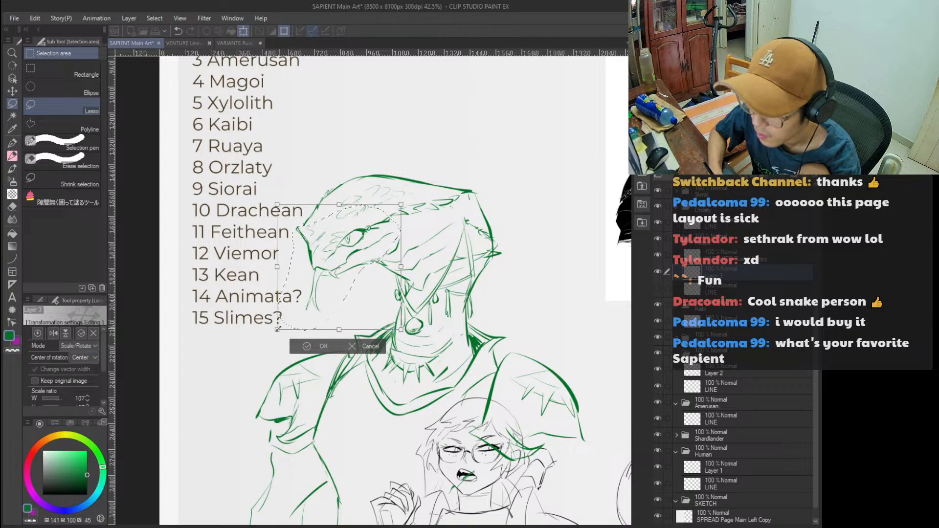
key(Return)
Clean up and reconnect the forehead outline where the enlarged snout joins the head.
key(e)
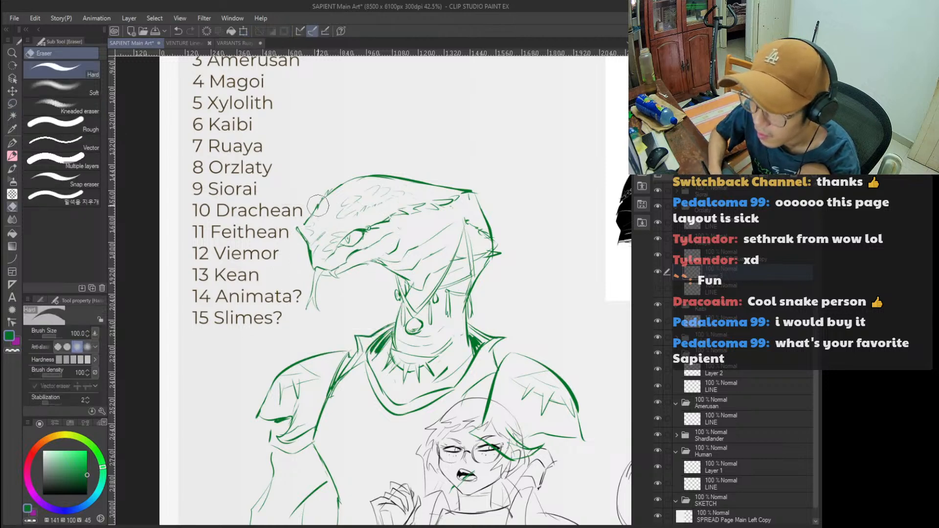
key(/)
mouse_move(335, 221)
mouse_down()
mouse_move(335, 267)
mouse_move(356, 299)
mouse_up()
drag(345, 263, 343, 207)
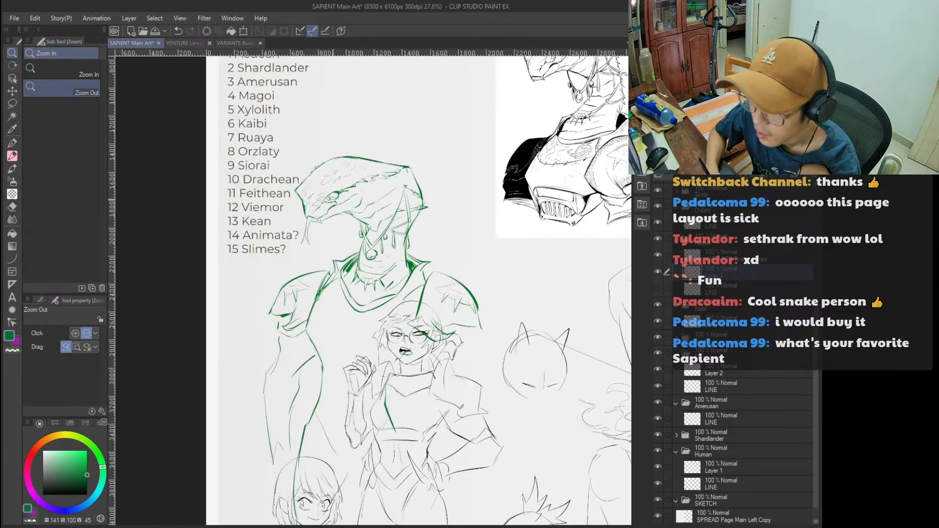
drag(322, 244, 295, 173)
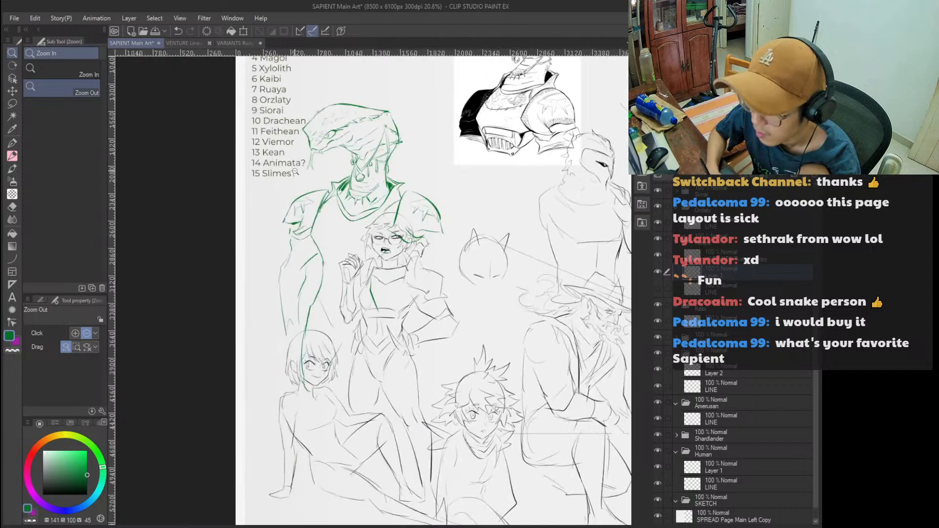
drag(341, 288, 333, 312)
key(ctrl+z)
mouse_move(298, 341)
mouse_down()
mouse_move(308, 368)
mouse_move(267, 334)
mouse_move(288, 375)
mouse_move(318, 365)
mouse_up()
drag(291, 361, 355, 369)
key(ctrl+z)
key(ctrl+z)
drag(271, 338, 348, 350)
key(ctrl+z)
Sketch a curved necklace line across the snake's chest just below the neckline, reaching the woman's hair.
drag(292, 291, 313, 338)
key(ctrl+z)
mouse_move(293, 290)
mouse_down()
mouse_move(298, 308)
mouse_move(338, 338)
mouse_move(400, 311)
mouse_up()
key(ctrl+z)
key(ctrl+z)
mouse_move(349, 335)
mouse_down()
mouse_move(399, 306)
mouse_move(395, 313)
mouse_up()
key(ctrl+z)
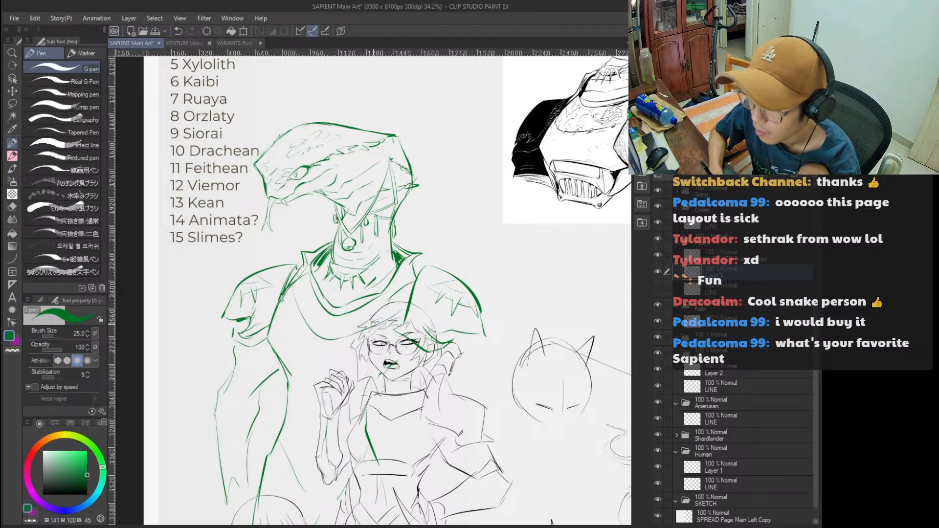
key(ctrl+alt+space)
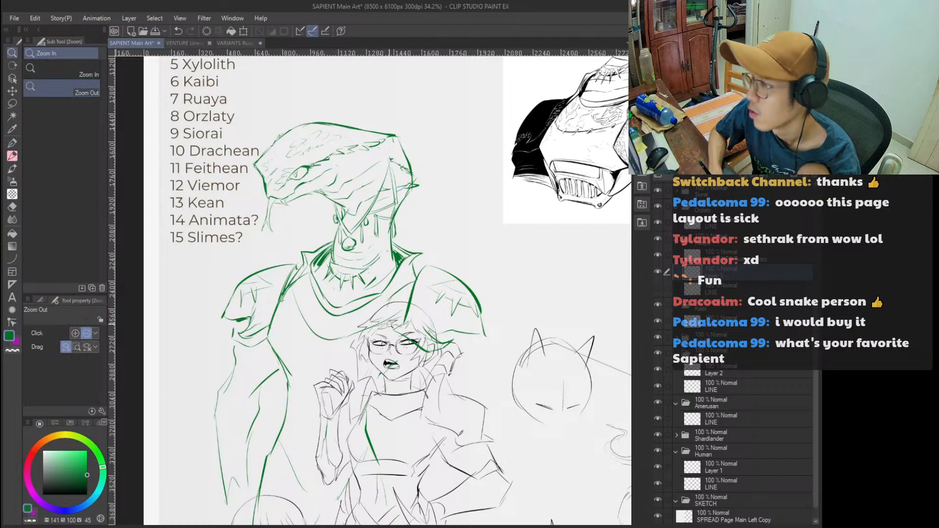
key(e)
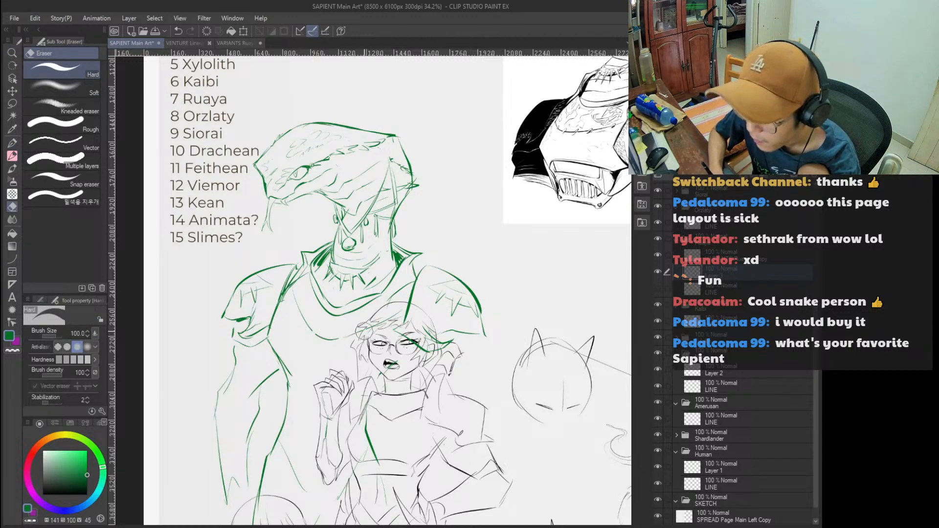
Add small round beads along the curved necklace line on the snake's chest.
key(ctrl+alt+space)
click(373, 326)
key(p)
drag(363, 329, 398, 324)
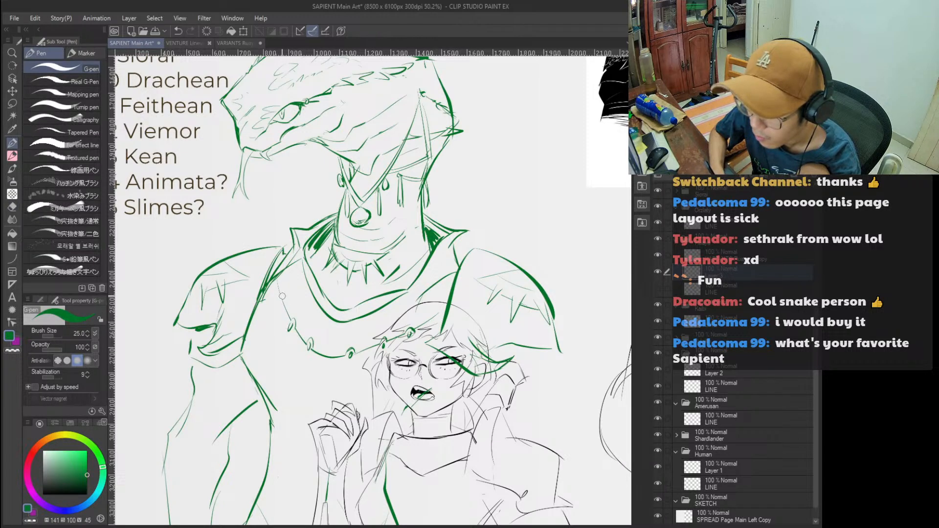
scroll(279, 299, down, 4)
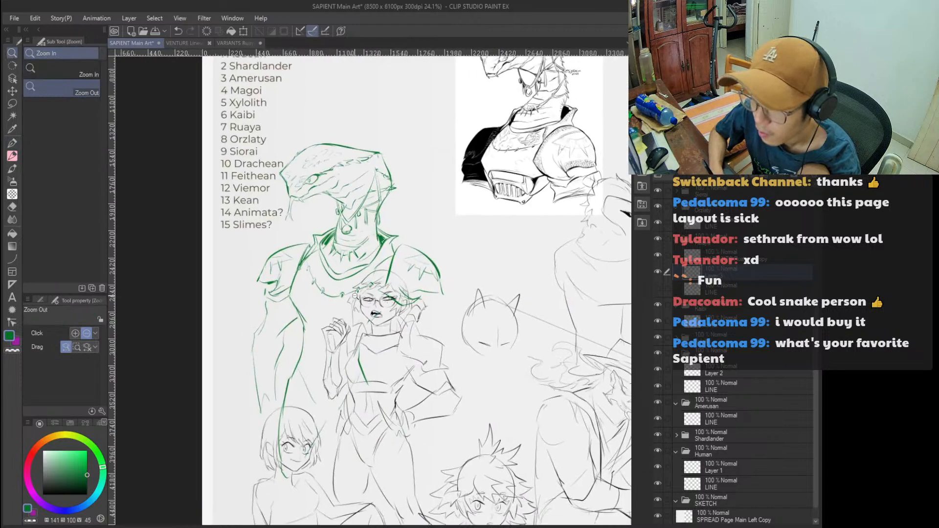
scroll(320, 284, up, 2)
Erase most of the near arm's outlines and draw the upper edge of an abdomen panel behind the woman's hand.
key(e)
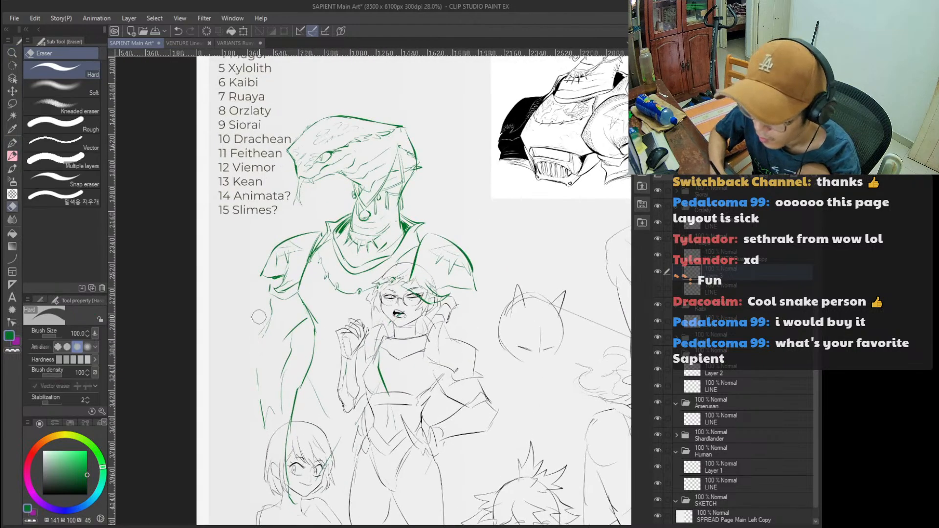
key(p)
mouse_move(335, 333)
mouse_down()
mouse_move(319, 362)
mouse_move(342, 358)
mouse_move(312, 348)
mouse_move(357, 356)
mouse_up()
key(ctrl+z)
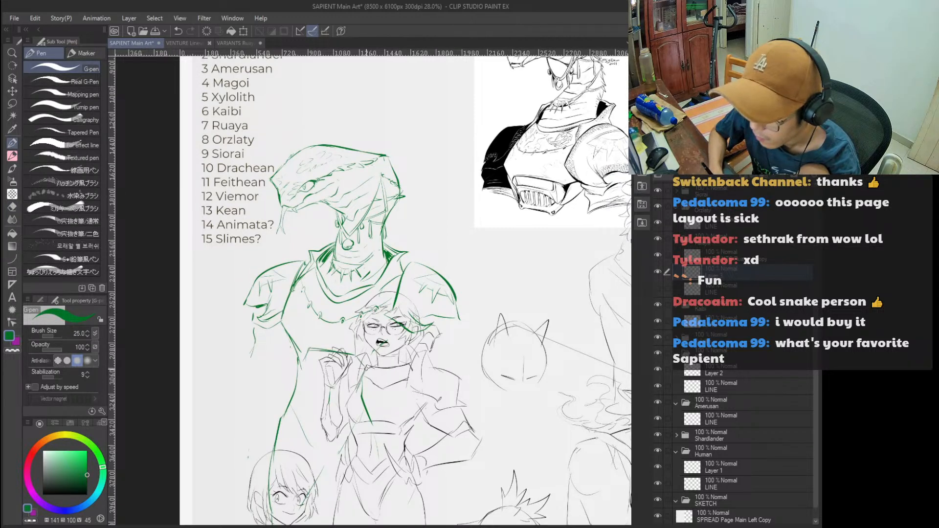
drag(409, 369, 414, 379)
key(ctrl+z)
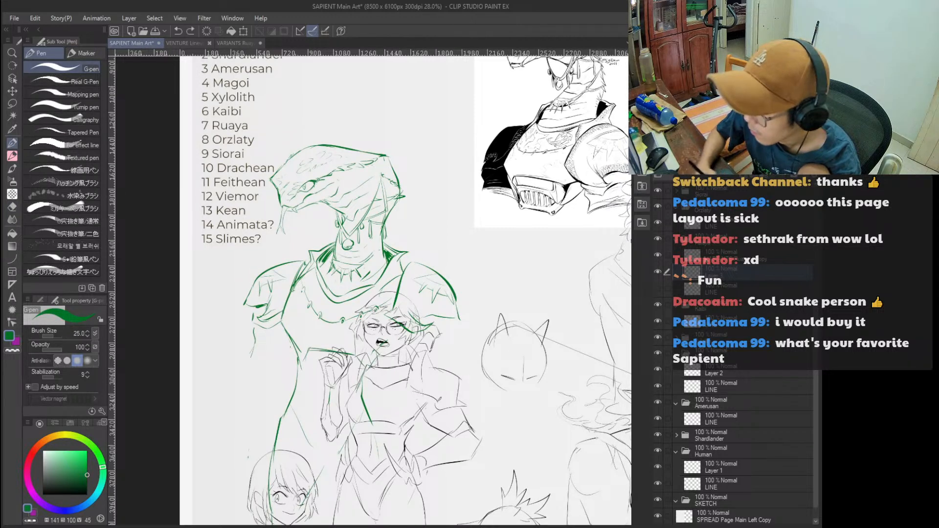
Hide the Shardlander folder and erase leftover green strokes on the snake's torso.
click(658, 435)
scroll(380, 364, up, 2)
key(e)
drag(379, 364, 384, 344)
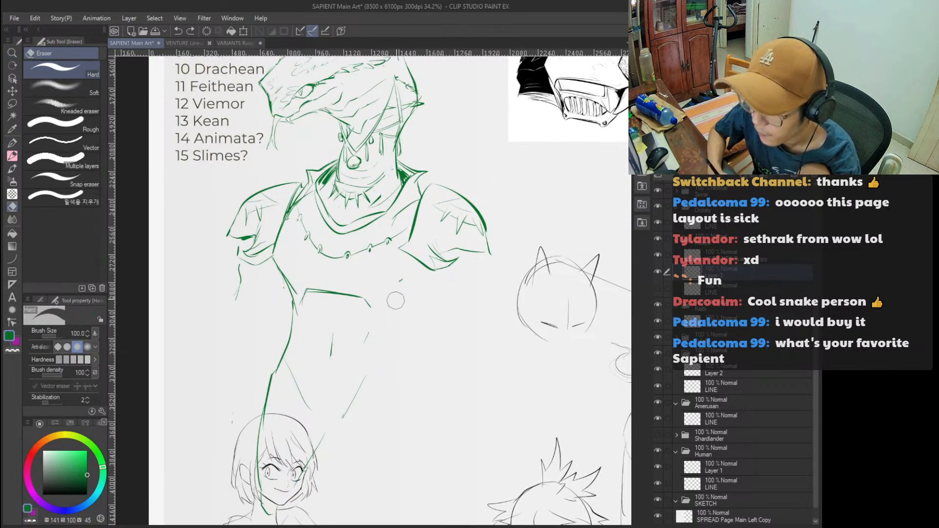
Draw the far side of the snake's torso running down from beneath the far shoulder armour.
key(p)
key(ctrl+z)
mouse_move(418, 268)
mouse_down()
mouse_move(392, 317)
mouse_move(395, 394)
mouse_up()
key(ctrl+z)
ctrl+alt+click(409, 386)
scroll(366, 351, up, 1)
Erase the snake's lower torso and waist lines, including the green strokes over the seated girl's head.
key(e)
mouse_move(323, 406)
mouse_down()
mouse_move(328, 348)
mouse_move(315, 435)
mouse_up()
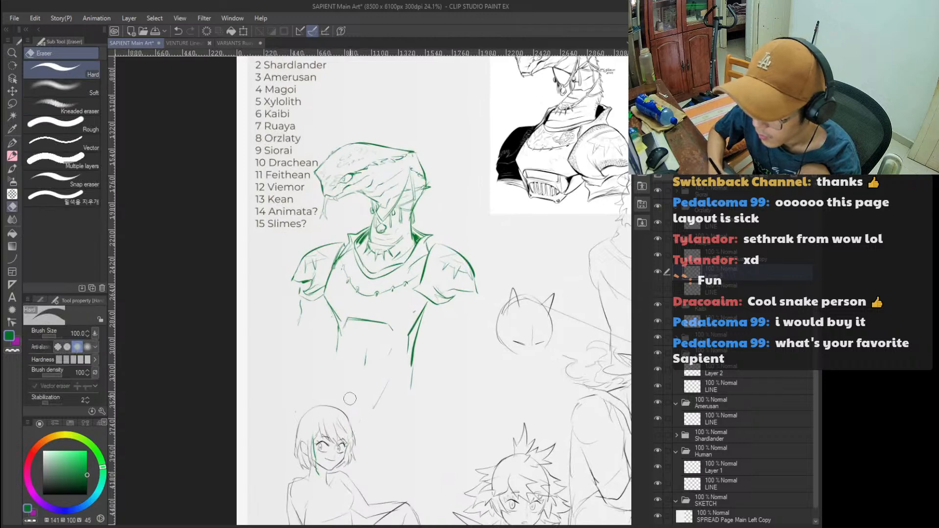
key(ctrl+alt)
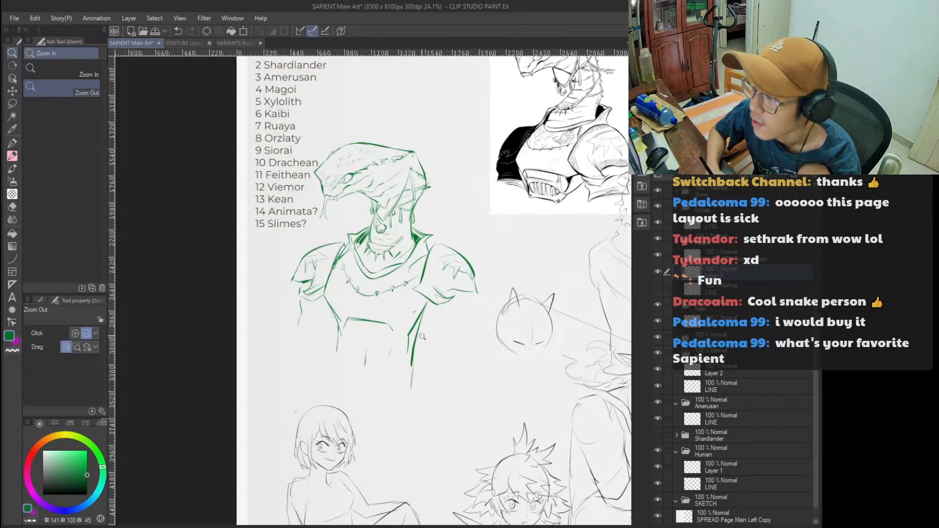
Redraw the far torso side as a shorter line slanting inward toward the waist.
key(p)
key(ctrl+z)
drag(428, 304, 407, 345)
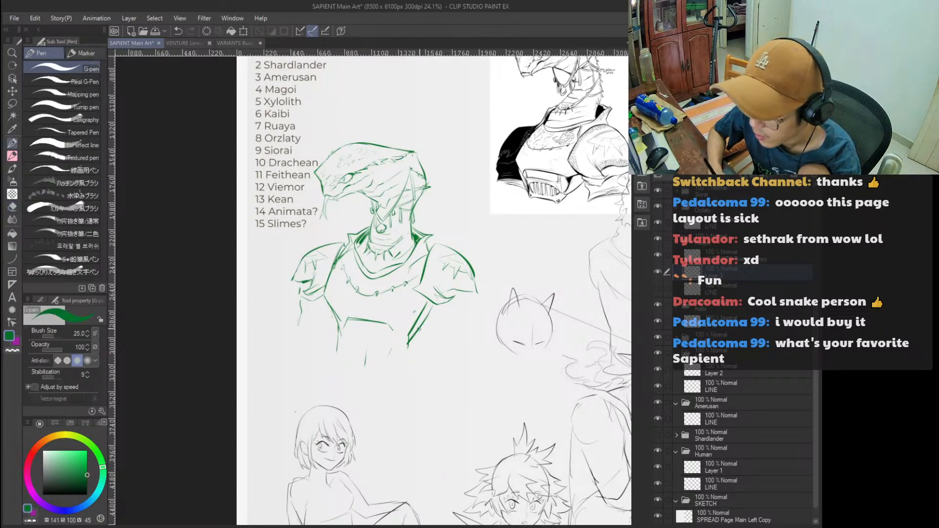
Sketch the breastplate's near side and lower edge with a rectangular vent panel at the abdomen.
mouse_move(328, 307)
mouse_down()
mouse_move(390, 328)
mouse_move(351, 324)
mouse_move(340, 346)
mouse_move(398, 349)
mouse_up()
key(ctrl+z)
key(ctrl+z)
key(ctrl+z)
key(ctrl+z)
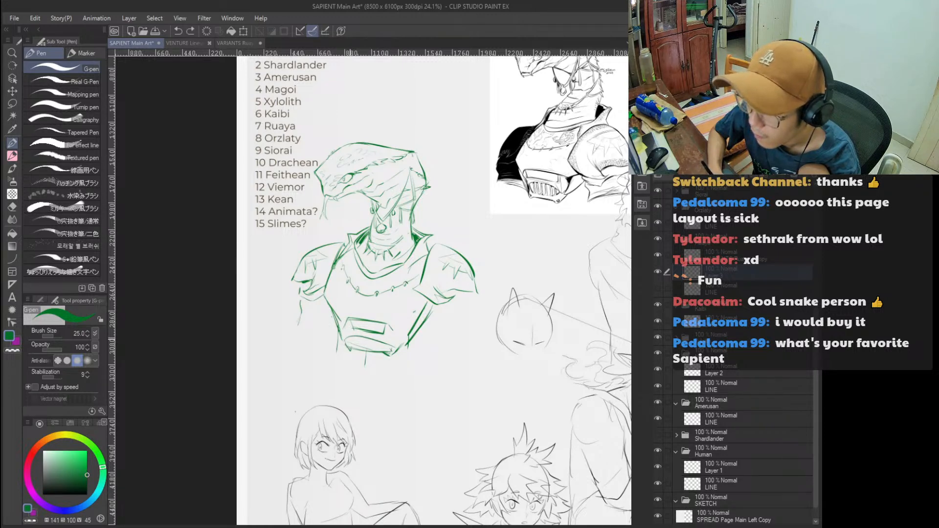
Add slats to the lower abdomen vent, strengthen the breastplate's far edge, and clean up strokes beneath it.
mouse_move(416, 350)
mouse_down()
mouse_move(409, 375)
mouse_move(409, 319)
mouse_move(435, 299)
mouse_up()
key(e)
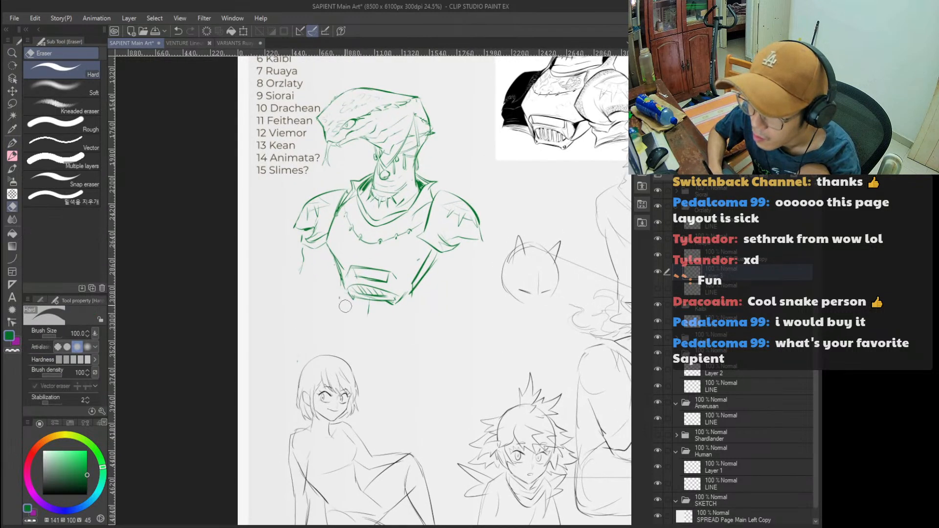
key(p)
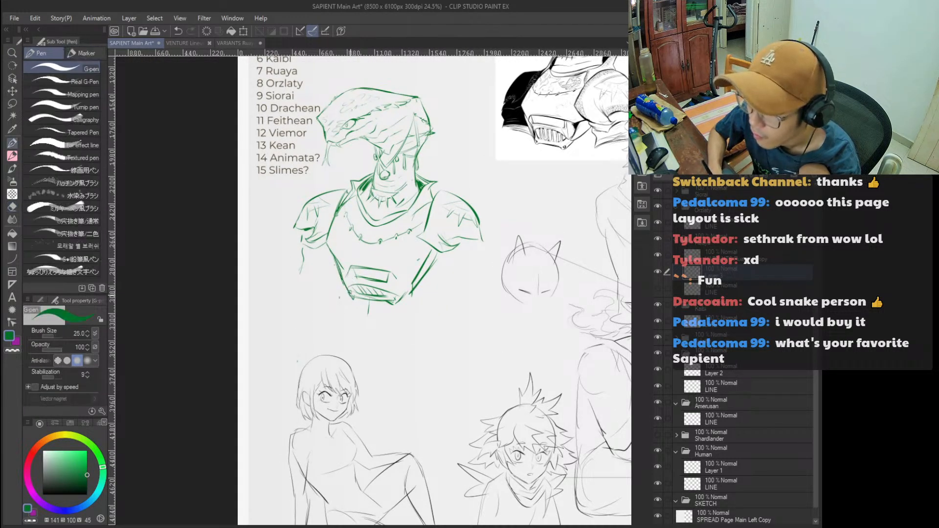
drag(337, 186, 297, 248)
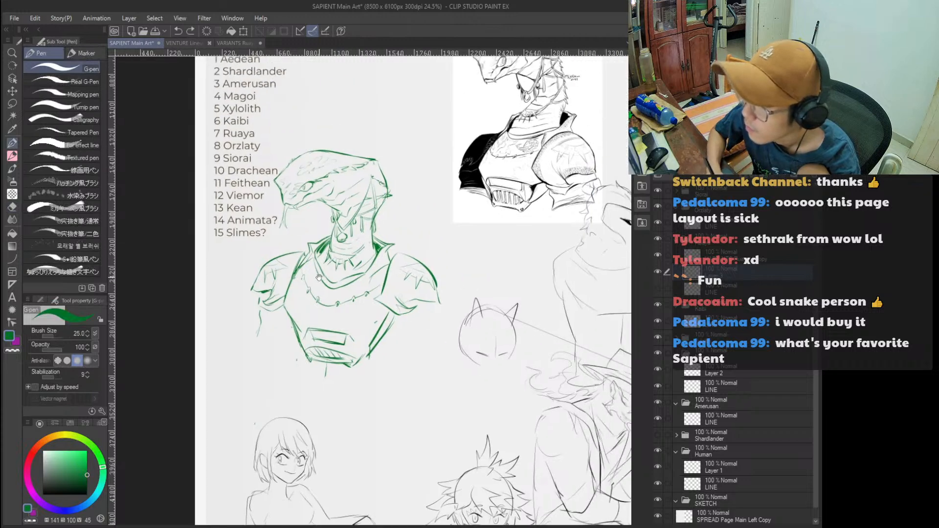
Sketch the snake figure's near arm outline below its shoulder plate and erase the old stroke of the far arm.
mouse_move(404, 303)
mouse_down()
mouse_move(418, 246)
mouse_move(447, 260)
mouse_up()
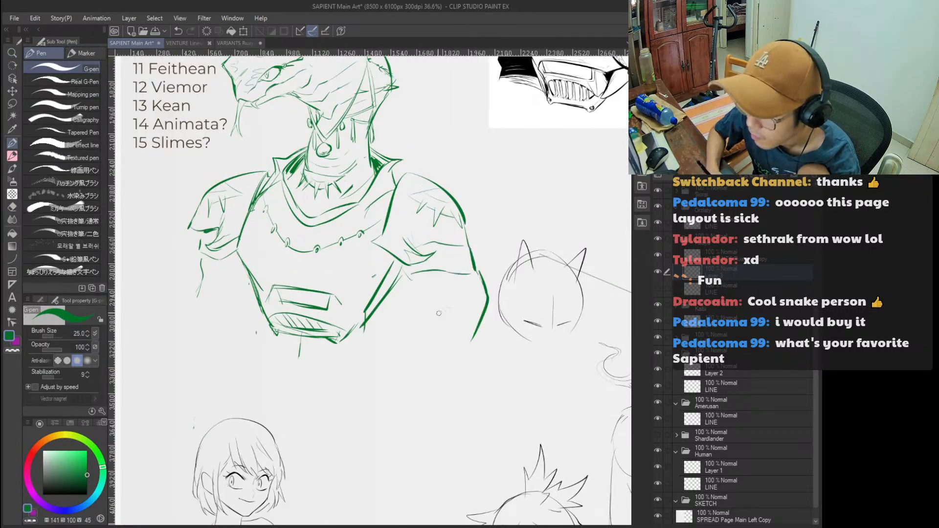
mouse_move(440, 366)
mouse_down()
mouse_move(404, 378)
mouse_move(495, 347)
mouse_up()
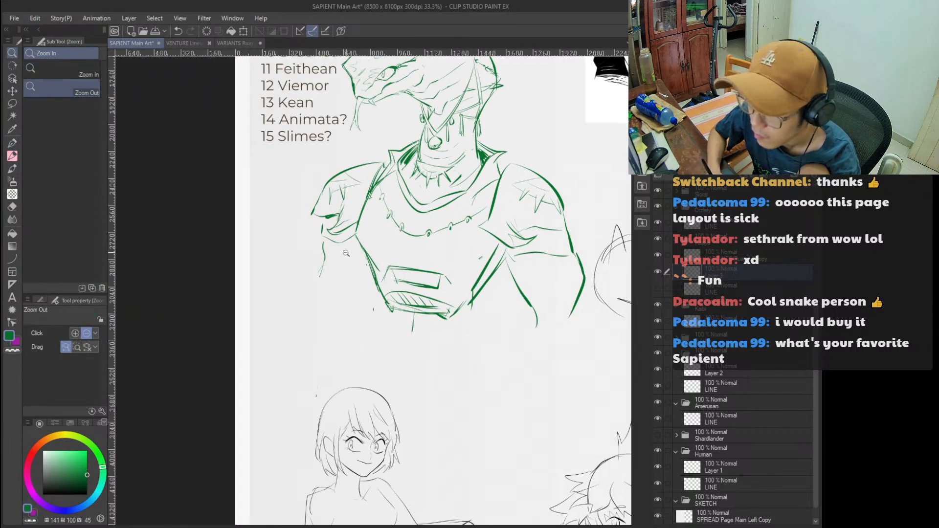
key(e)
drag(323, 238, 322, 268)
key(p)
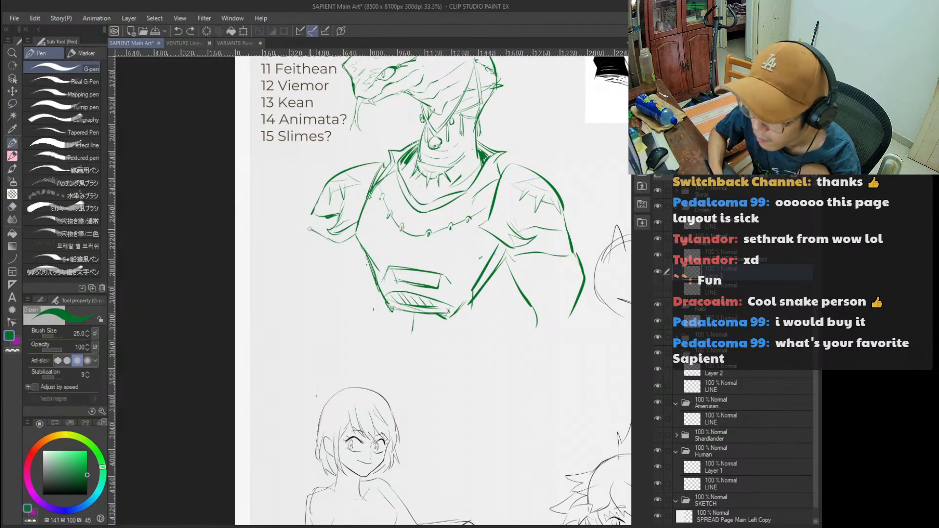
Redraw the far arm's upper arm and elbow below the shoulder plate and extend its outline down the forearm.
key(ctrl+z)
drag(314, 232, 303, 262)
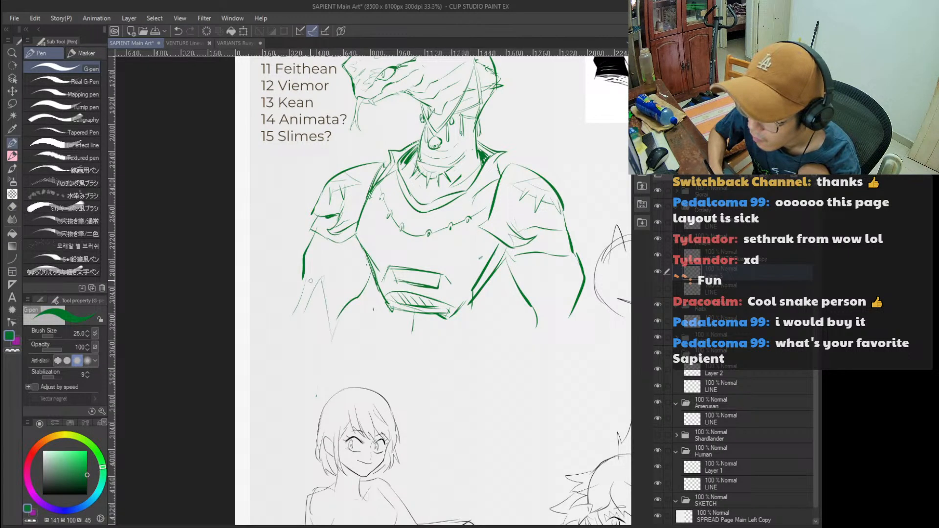
drag(321, 395, 277, 399)
drag(370, 413, 372, 356)
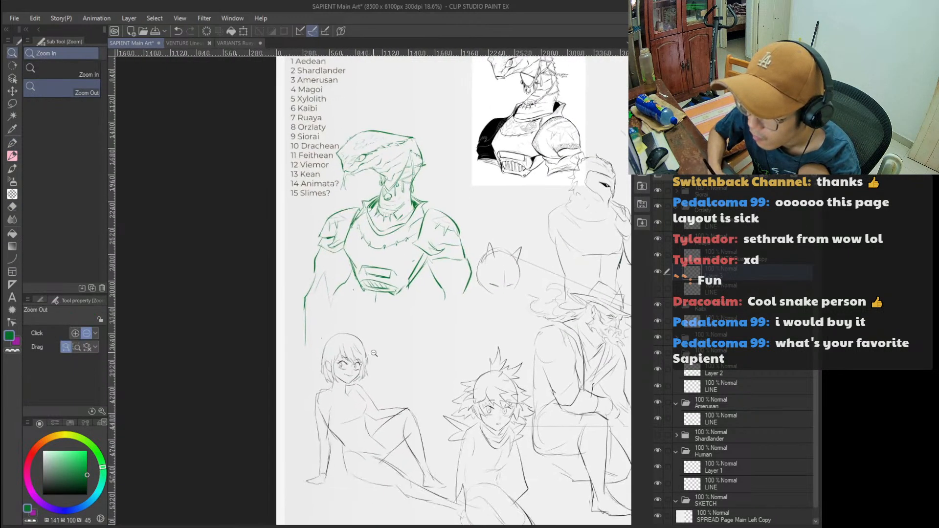
Sketch both sides of the snake figure's lower body running down from the breastplate behind the seated girl.
scroll(392, 324, up, 1)
key(ctrl+z)
drag(423, 253, 407, 309)
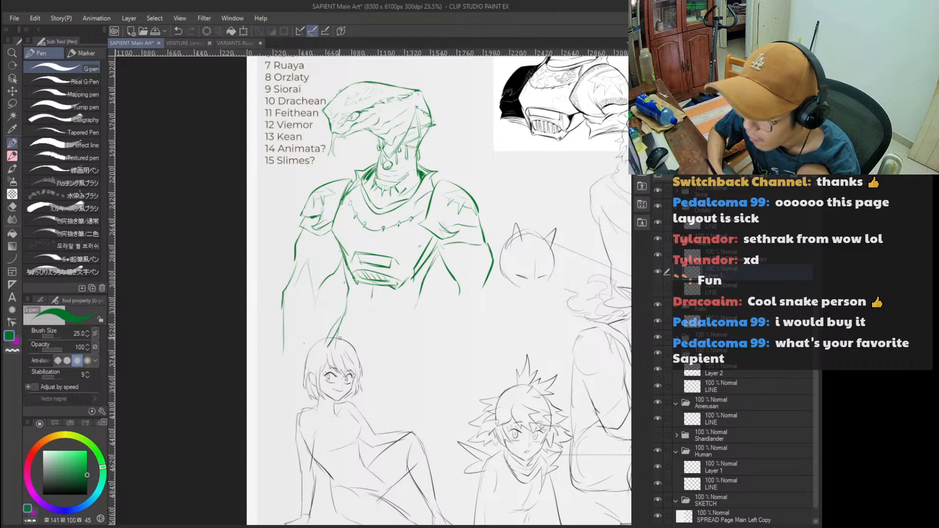
alt+click(470, 293)
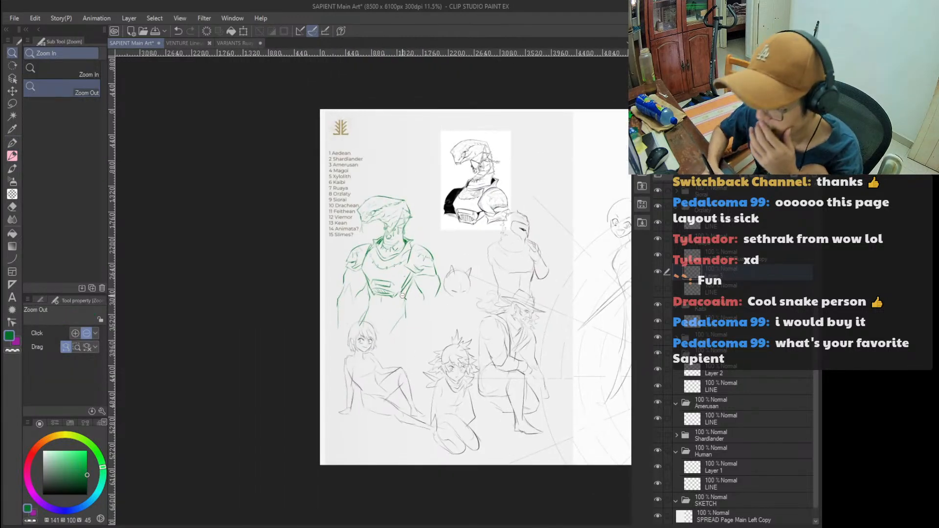
drag(401, 298, 598, 268)
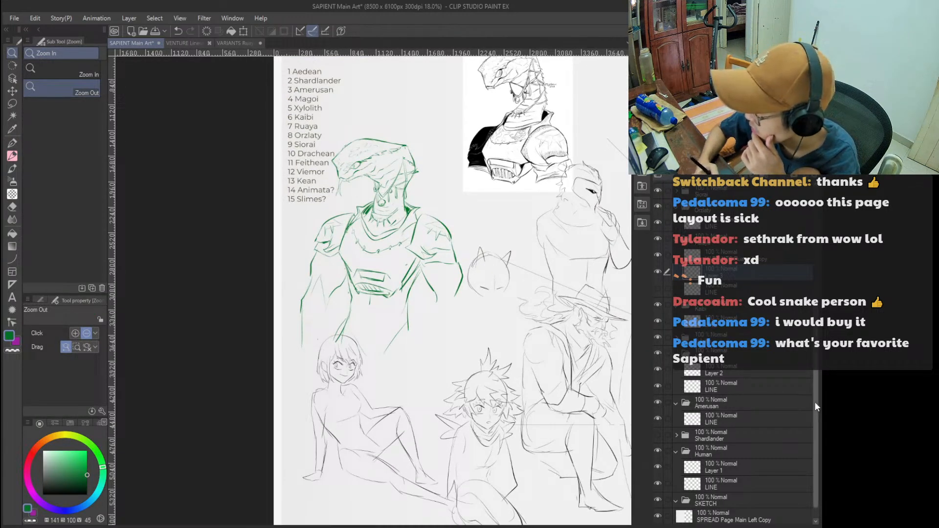
Hide the snake figure's layer group, show and expand the Shardlander group, and make its LINE layer active.
click(658, 239)
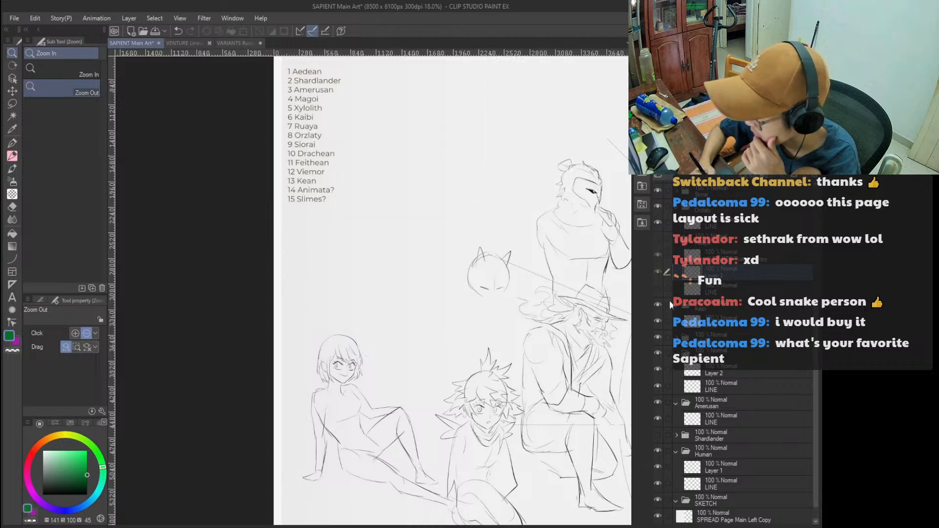
click(657, 435)
click(677, 436)
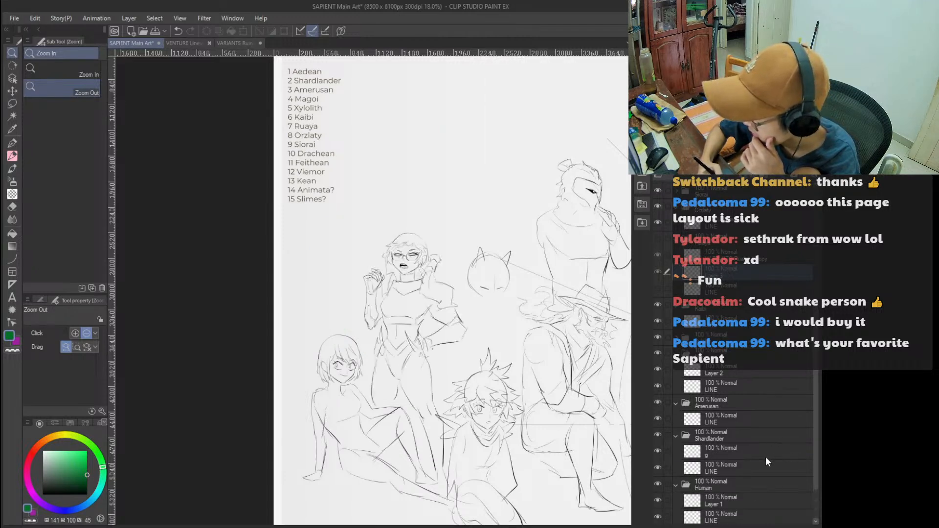
click(760, 468)
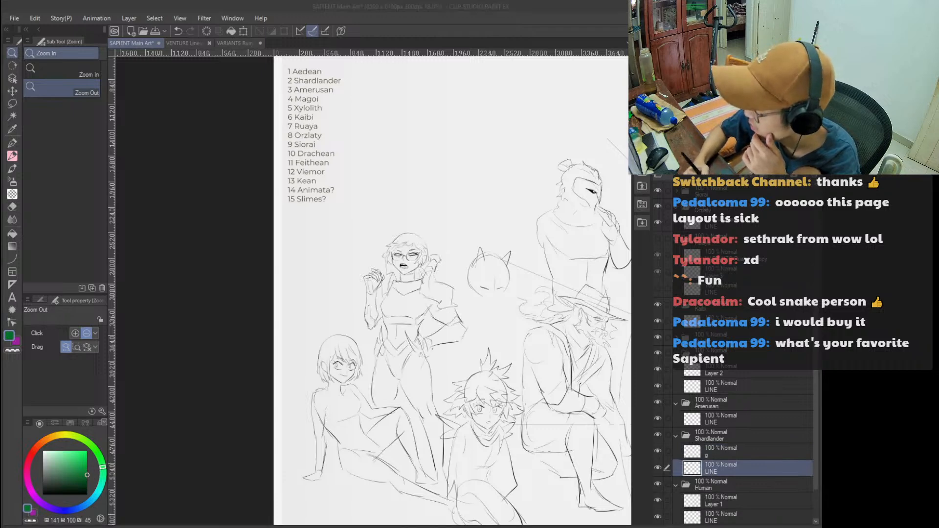
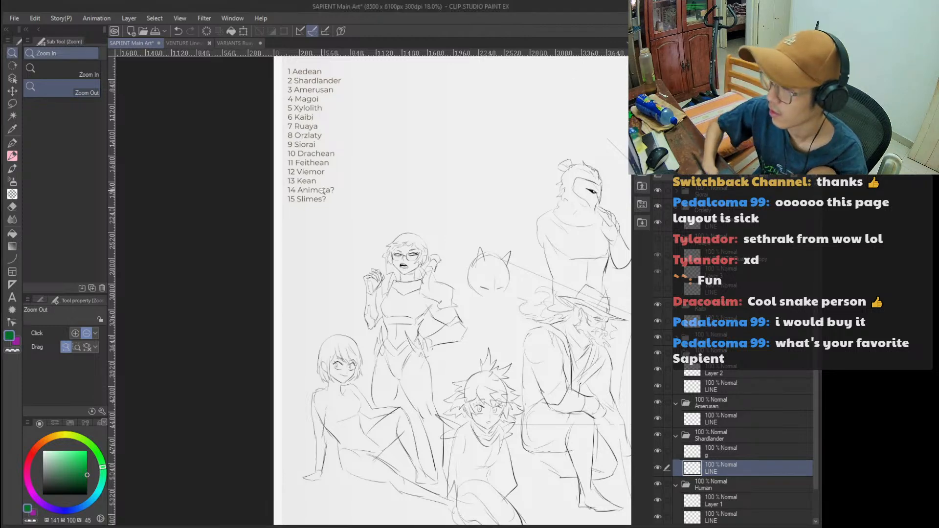
Examine the Shardlander's face up close, comparing the sketch with the g layer hidden and shown.
drag(416, 283, 424, 255)
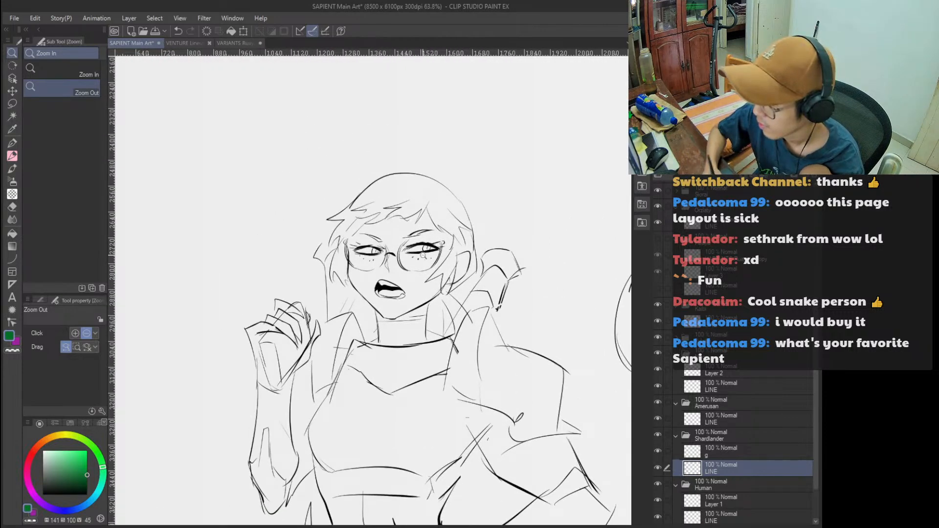
click(657, 451)
click(657, 451)
drag(456, 271, 520, 278)
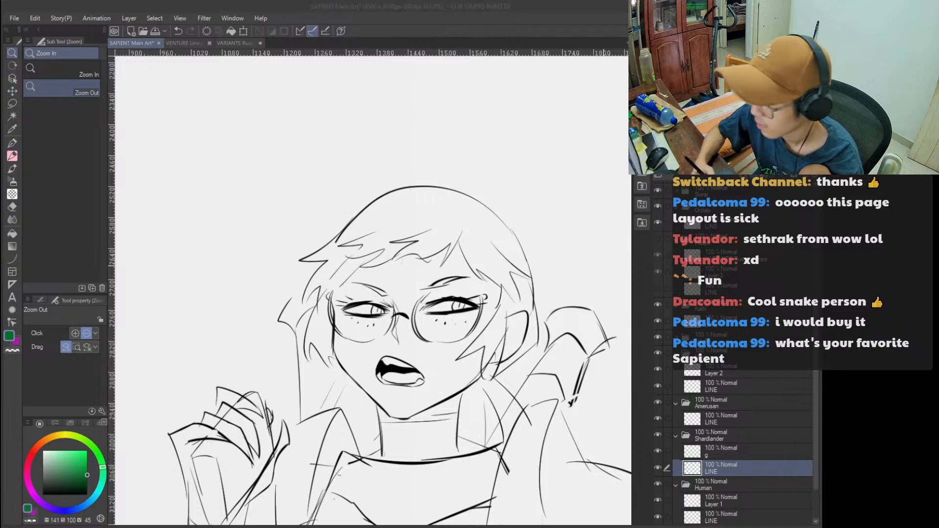
Select layer "g" in the Shardlander folder and erase the thick glasses bridge and the left lens's inner rim.
click(440, 56)
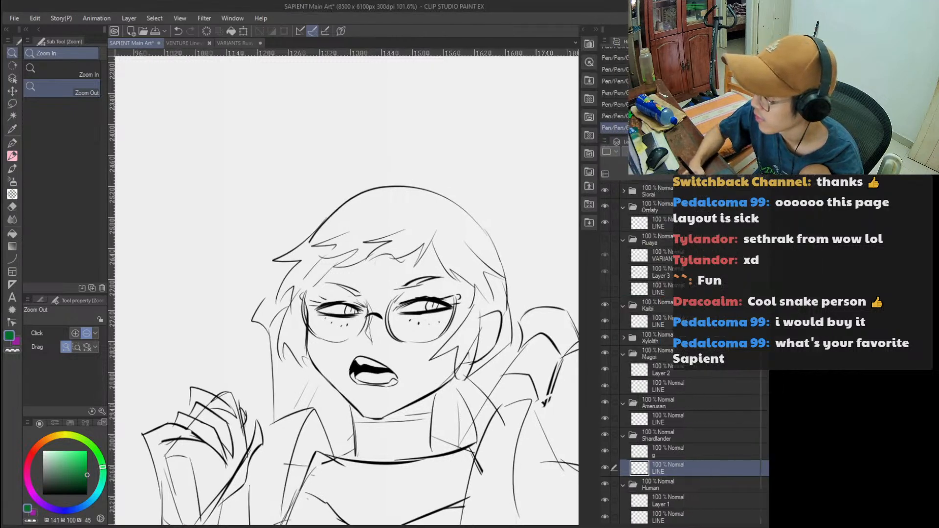
drag(442, 137, 462, 69)
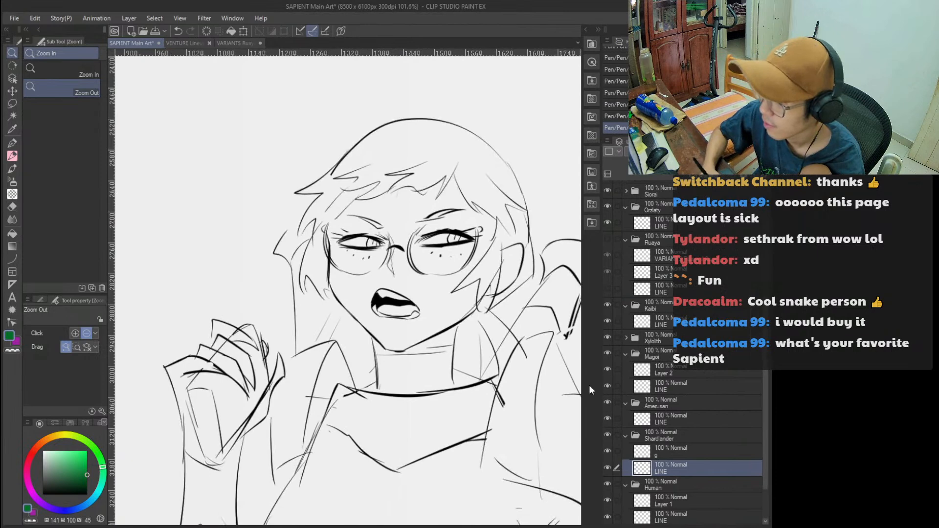
click(678, 456)
click(416, 249)
key(e)
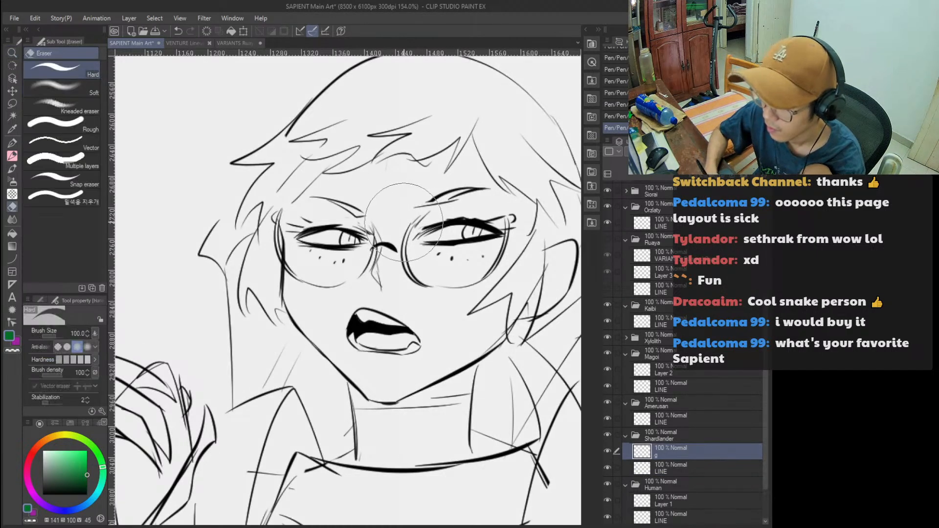
mouse_move(414, 229)
mouse_down()
mouse_move(399, 247)
mouse_move(360, 254)
mouse_move(379, 232)
mouse_move(390, 265)
mouse_up()
Redraw the glasses bridge as a thin arc over the nose with the G-pen.
key(p)
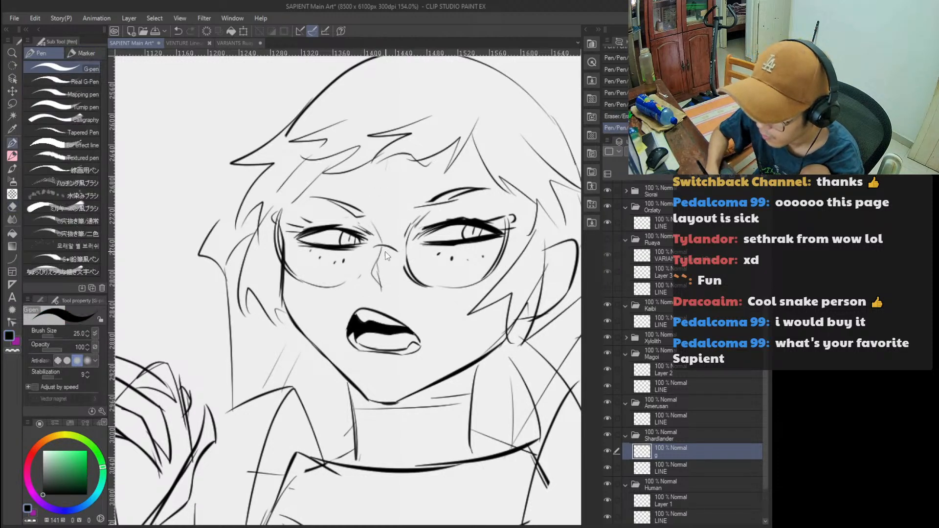
drag(376, 249, 400, 251)
key(e)
scroll(400, 245, down, 2)
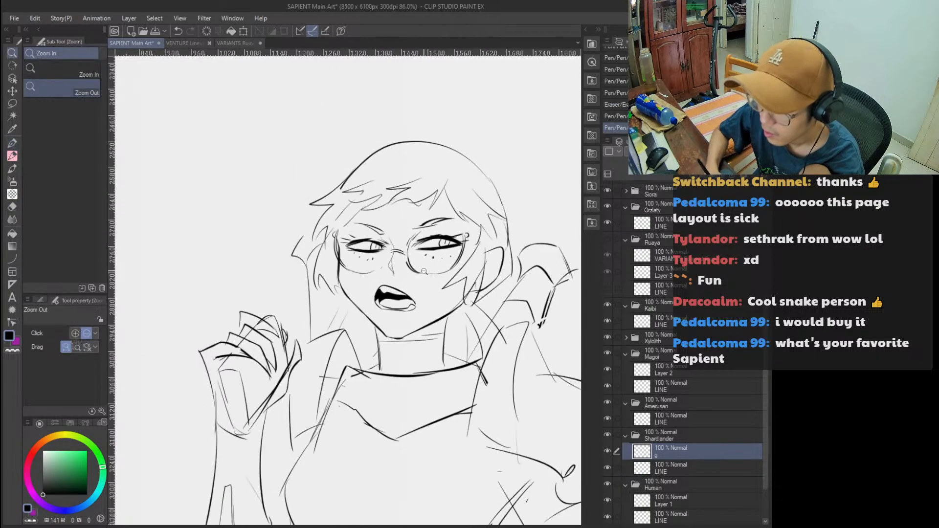
Erase the right lens's thick inner rim and redraw its lower curve with a thinner line, undoing poor strokes.
scroll(400, 245, up, 3)
mouse_move(405, 215)
mouse_down()
mouse_move(416, 274)
mouse_move(404, 286)
mouse_up()
key(p)
key(ctrl+z)
mouse_move(391, 249)
mouse_down()
mouse_move(437, 281)
mouse_move(421, 287)
mouse_move(443, 285)
mouse_up()
key(ctrl+z)
key(ctrl+z)
key(ctrl+z)
mouse_move(389, 246)
mouse_down()
mouse_move(435, 284)
mouse_move(441, 274)
mouse_up()
key(ctrl+z)
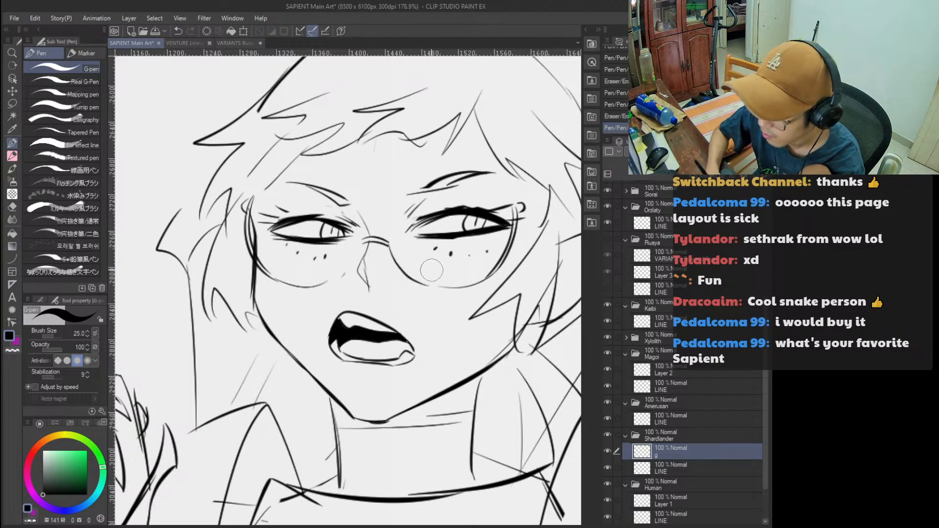
Sketch the right lens's inner rim curving up from the bridge toward the eyebrow, undoing misplaced strokes.
drag(400, 238, 419, 278)
key(ctrl+z)
key(ctrl+z)
mouse_move(407, 216)
mouse_down()
mouse_move(381, 249)
mouse_move(412, 205)
mouse_move(396, 251)
mouse_move(404, 256)
mouse_up()
key(ctrl+z)
key(ctrl+z)
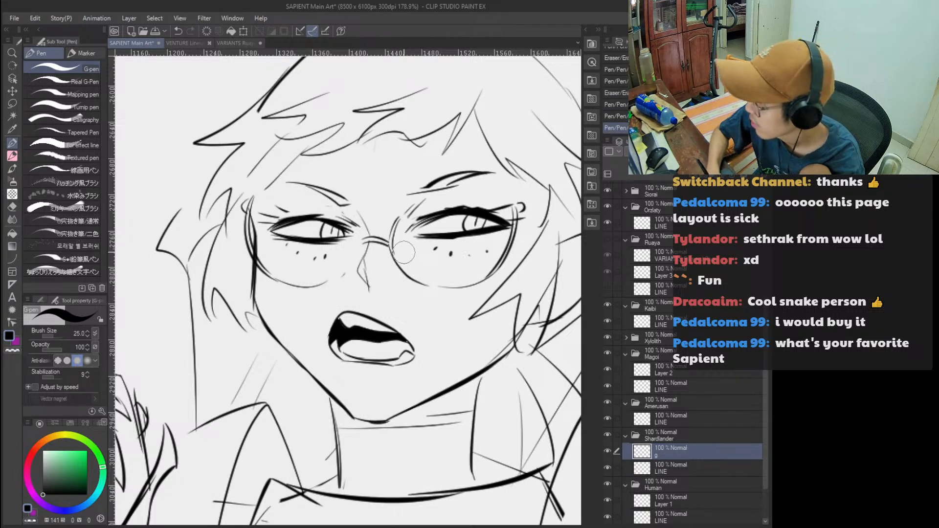
key(ctrl+z)
drag(411, 208, 398, 247)
key(ctrl+z)
key(ctrl+z)
key(ctrl+z)
Redraw the lower inner rim of the right lens with a second line for thickness.
drag(424, 275, 455, 296)
key(ctrl+z)
drag(393, 260, 440, 284)
key(ctrl+z)
mouse_move(392, 250)
mouse_down()
mouse_move(458, 290)
mouse_move(406, 293)
mouse_up()
Clean up the right lens's lower outer corner with the eraser and reconnect the rim.
key(e)
mouse_move(469, 274)
mouse_down()
mouse_move(440, 293)
mouse_move(463, 288)
mouse_up()
key(p)
key(ctrl+z)
key(ctrl+z)
ctrl+alt+click(495, 283)
ctrl+click(495, 282)
key(e)
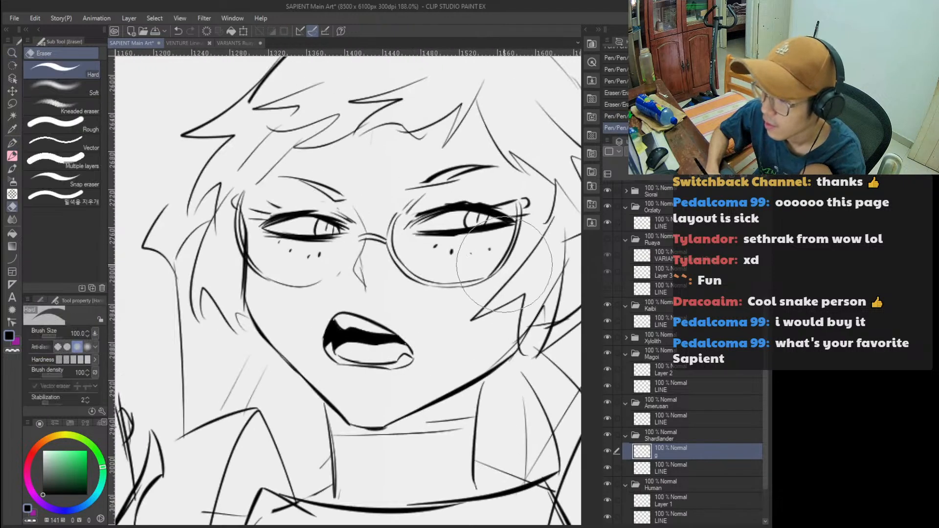
mouse_move(486, 272)
mouse_down()
mouse_move(519, 264)
mouse_move(477, 279)
mouse_up()
key(p)
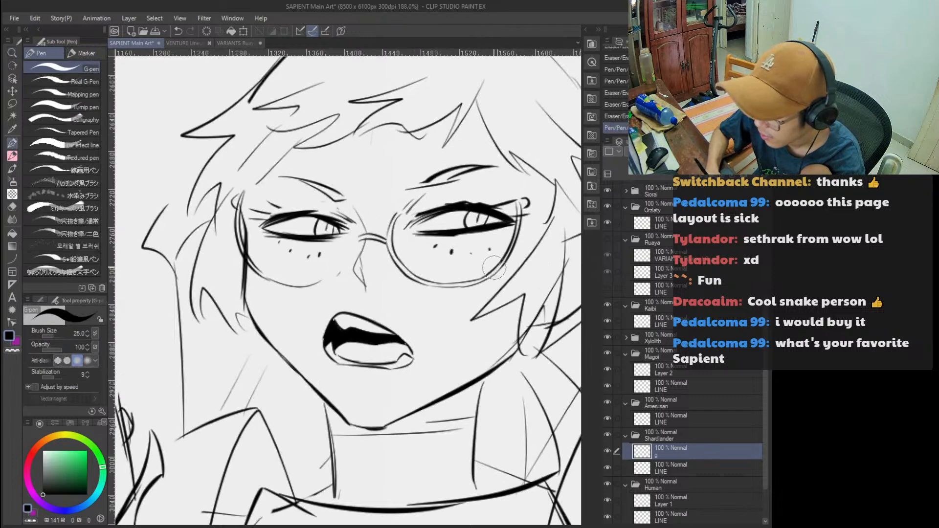
Erase the round hinge and outer rim of the right lens, then redraw the rim's outer edge.
ctrl+alt+click(488, 283)
ctrl+click(514, 235)
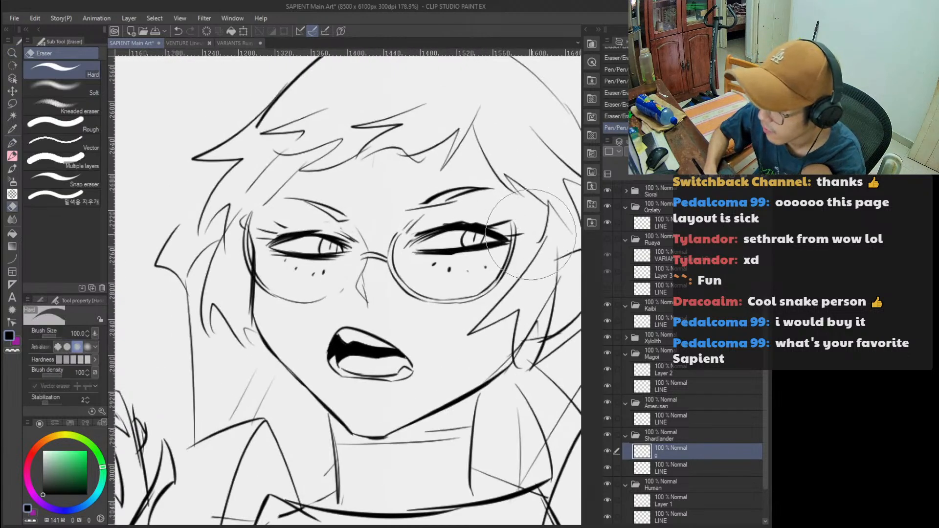
mouse_move(512, 215)
mouse_down()
mouse_move(519, 239)
mouse_move(520, 231)
mouse_move(441, 230)
mouse_move(544, 238)
mouse_move(465, 288)
mouse_up()
key(e)
key(p)
key(ctrl+z)
key(ctrl+z)
key(e)
mouse_move(452, 254)
mouse_down()
mouse_move(457, 288)
mouse_move(474, 280)
mouse_up()
key(p)
Close the right lens outline along its top and outer side, undoing unsatisfactory curves.
mouse_move(344, 272)
mouse_down()
mouse_move(420, 303)
mouse_move(507, 288)
mouse_move(464, 269)
mouse_move(476, 263)
mouse_move(446, 266)
mouse_up()
key(ctrl+z)
key(ctrl+z)
key(ctrl+z)
key(ctrl+z)
drag(521, 286, 462, 267)
key(ctrl+z)
mouse_move(522, 285)
mouse_down()
mouse_move(509, 271)
mouse_move(441, 290)
mouse_move(457, 268)
mouse_move(425, 307)
mouse_up()
key(ctrl+z)
key(ctrl+z)
mouse_move(522, 286)
mouse_down()
mouse_move(479, 264)
mouse_move(456, 266)
mouse_move(427, 298)
mouse_up()
key(ctrl+z)
Draw the left lens's inner rim curving down from the bridge toward the cheek, undoing rough strokes.
key(alt+space)
mouse_move(472, 265)
mouse_down()
mouse_move(425, 300)
mouse_move(419, 327)
mouse_move(437, 270)
mouse_up()
click(456, 292)
ctrl+click(433, 296)
key(e)
key(p)
key(ctrl+z)
mouse_move(318, 269)
mouse_down()
mouse_move(355, 268)
mouse_move(366, 286)
mouse_move(454, 314)
mouse_move(395, 340)
mouse_up()
key(ctrl+z)
key(ctrl+z)
drag(424, 303, 391, 340)
key(ctrl+z)
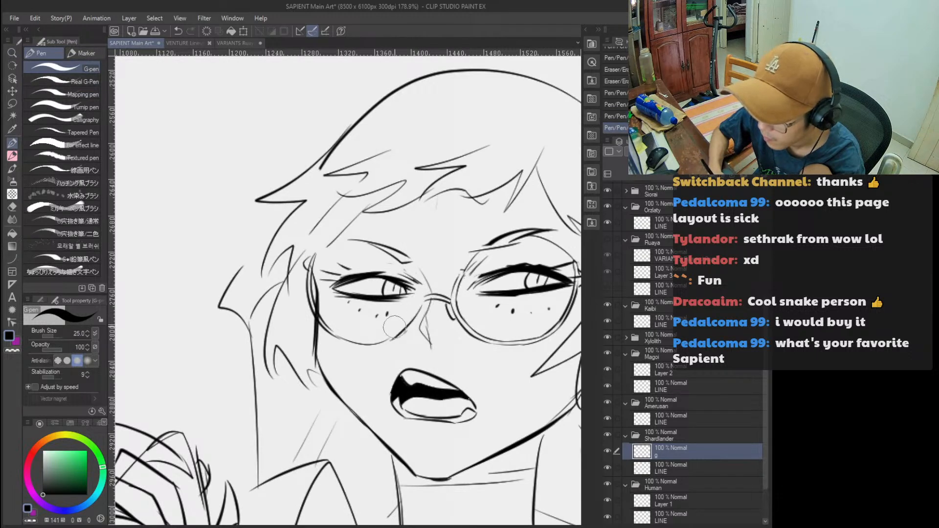
Trim the line ends along the bottom rim of the left lens with the eraser.
key(e)
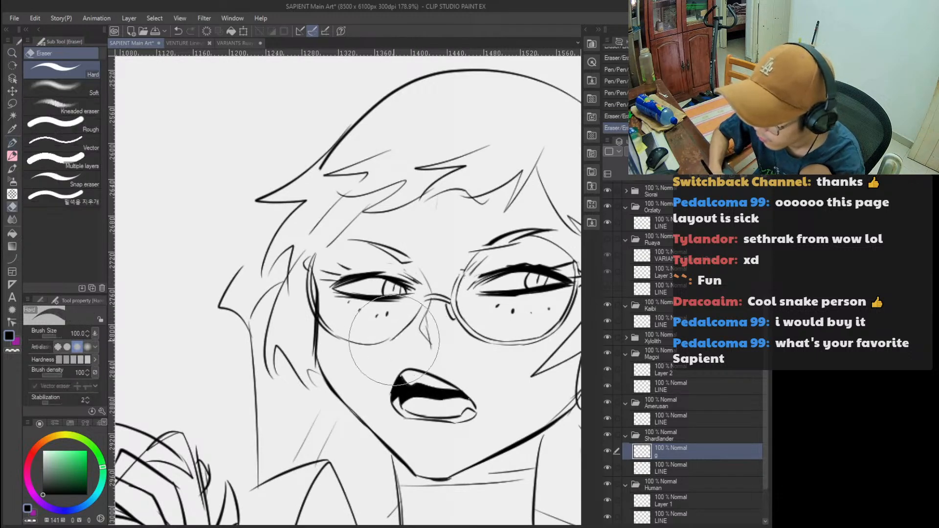
key(p)
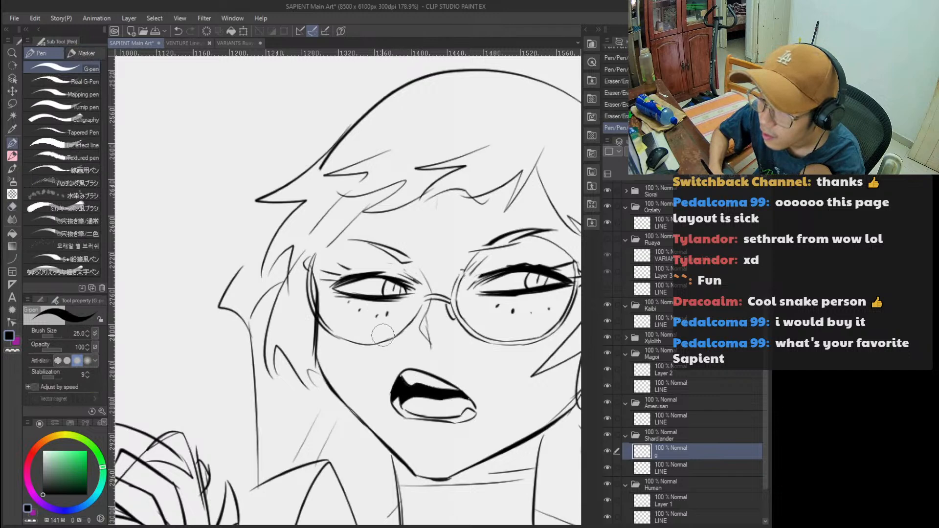
alt+click(379, 336)
click(380, 337)
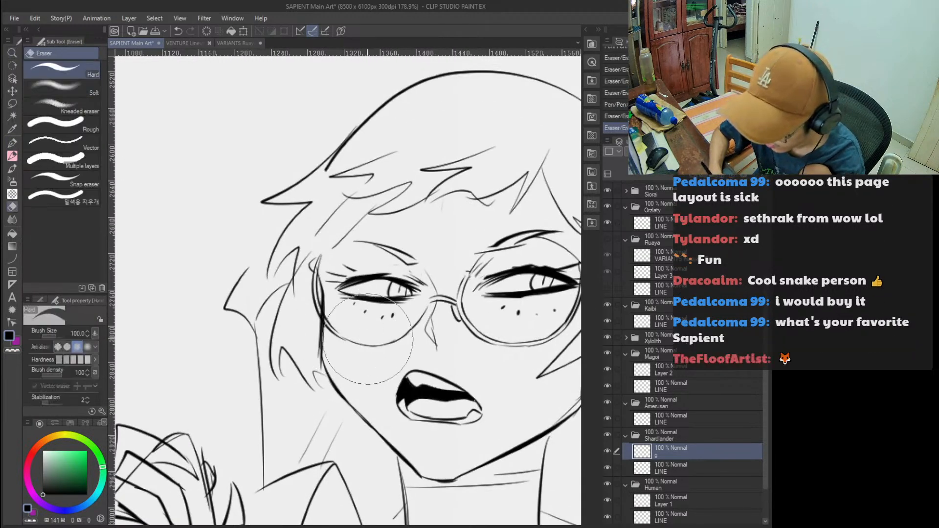
Redraw the left lens's bottom rim as one smooth curve, undoing uneven strokes.
key(ctrl+z)
drag(354, 341, 376, 345)
drag(326, 323, 385, 341)
key(ctrl+z)
mouse_move(328, 325)
mouse_down()
mouse_move(383, 342)
mouse_move(413, 320)
mouse_move(397, 337)
mouse_move(412, 321)
mouse_move(397, 337)
mouse_move(406, 338)
mouse_move(423, 320)
mouse_move(417, 296)
mouse_move(431, 298)
mouse_move(426, 275)
mouse_up()
key(ctrl+z)
key(ctrl+z)
key(ctrl+z)
key(ctrl+z)
key(ctrl+z)
key(ctrl+z)
key(ctrl+z)
key(ctrl+z)
Refine the left lens's inner rim beside the nose, undoing surplus strokes.
key(e)
key(p)
key(ctrl+z)
key(ctrl+z)
key(ctrl+z)
key(ctrl+z)
key(ctrl+z)
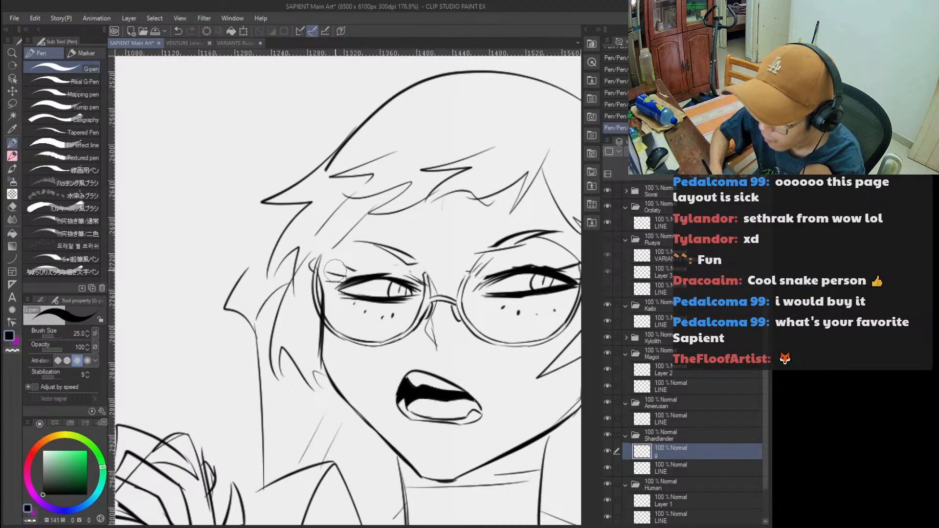
Draw the left lens's upper rim between the eyebrow and the outer corner of the eye.
drag(343, 266, 359, 272)
drag(399, 245, 418, 262)
drag(342, 266, 357, 272)
drag(342, 237, 321, 262)
key(ctrl+z)
drag(343, 230, 321, 264)
Add diagonal reflection lines inside the left lens, undoing stray strokes.
key(/)
drag(361, 242, 405, 248)
key(ctrl+z)
key(p)
mouse_move(323, 265)
mouse_down()
mouse_move(336, 248)
mouse_move(391, 252)
mouse_move(407, 276)
mouse_move(340, 288)
mouse_up()
key(ctrl+z)
key(/)
drag(429, 336, 469, 337)
key(p)
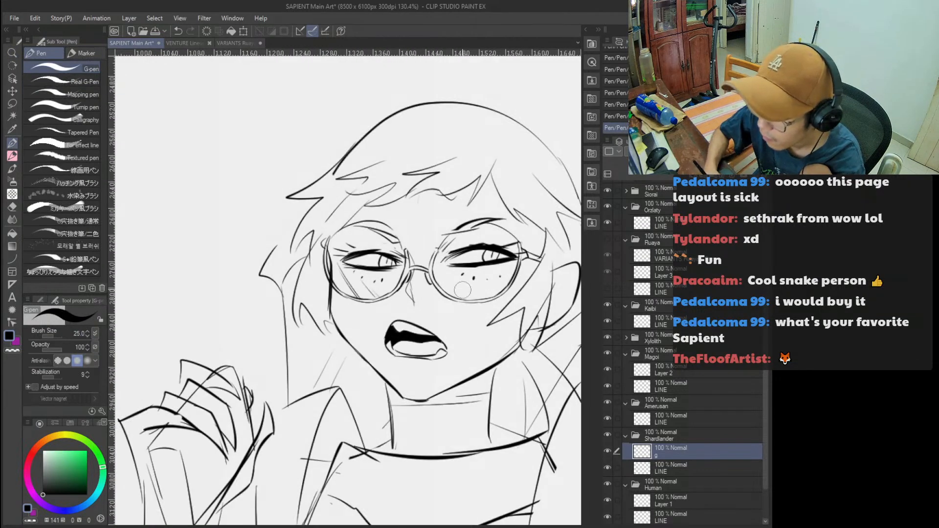
Add diagonal reflection lines inside the right lens and touch up the glasses' outer edge.
key(/)
drag(473, 282, 606, 391)
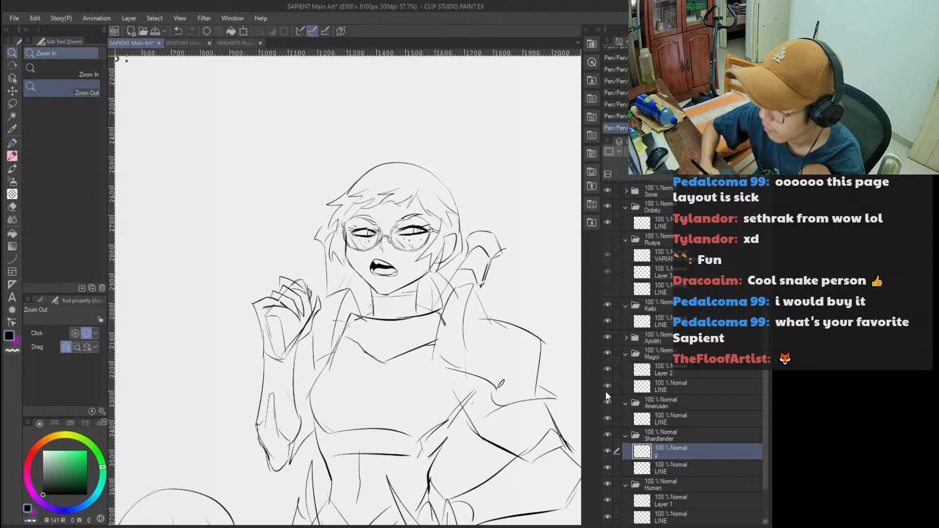
drag(441, 244, 476, 244)
key(ctrl+z)
key(ctrl+z)
key(p)
key(ctrl+z)
mouse_move(342, 241)
mouse_down()
mouse_move(361, 264)
mouse_move(337, 281)
mouse_up()
Switch to the Shardlander LINE layer and erase the fringe strands across the forehead.
key(/)
key(alt+[)
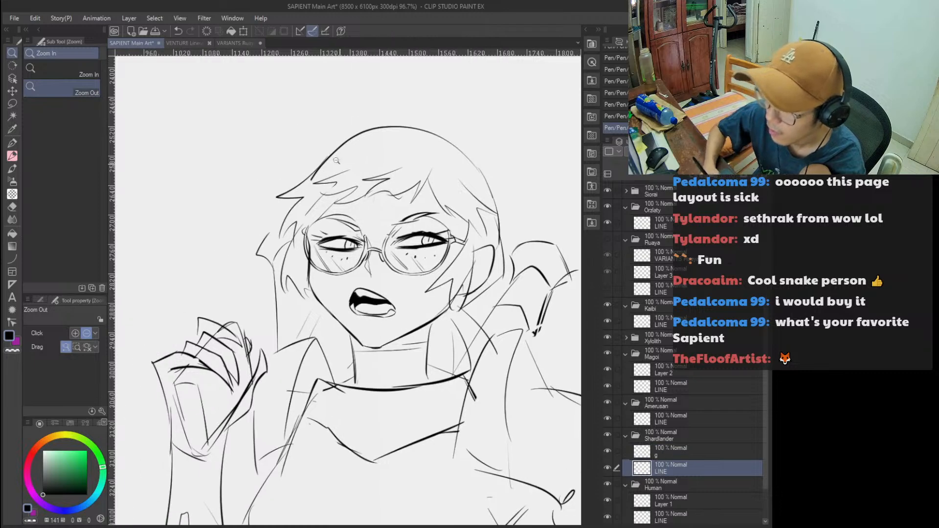
click(364, 197)
key(e)
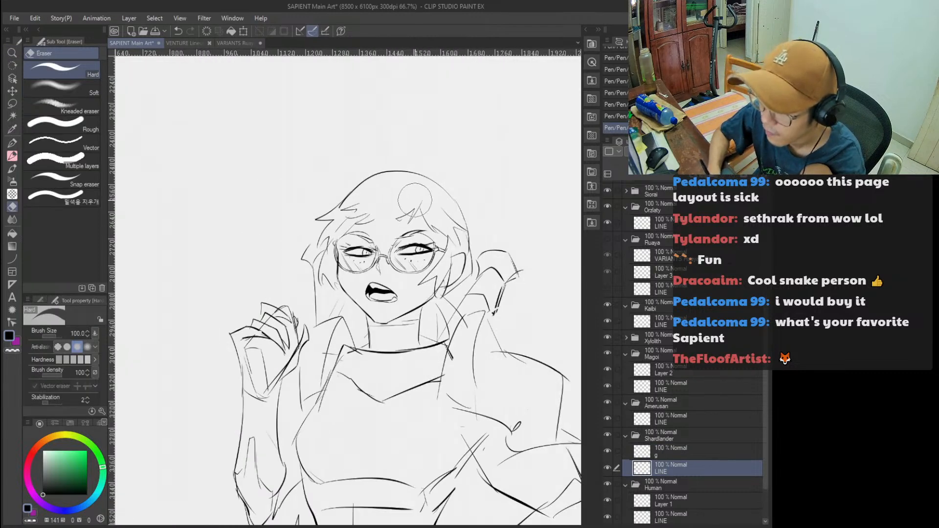
scroll(417, 200, up, 3)
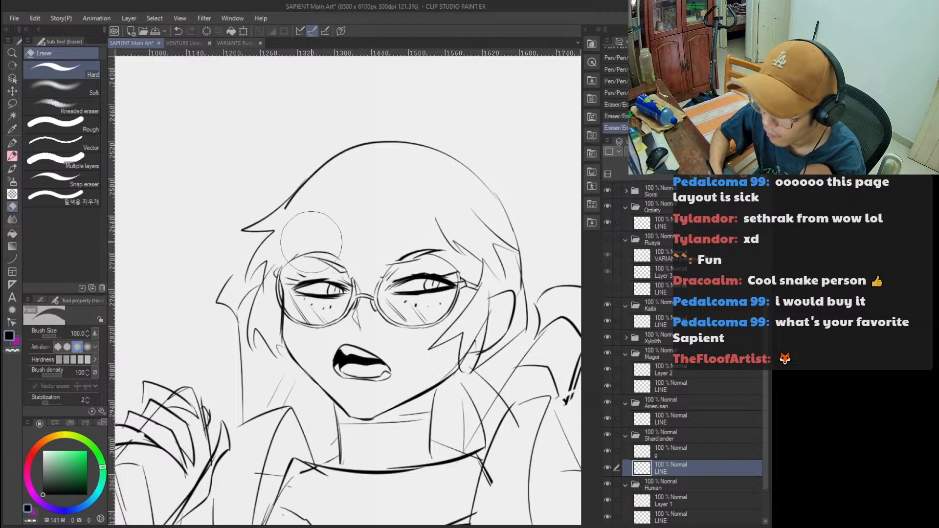
Draw new pointed fringe strands across the middle of the forehead with the G-pen.
key(p)
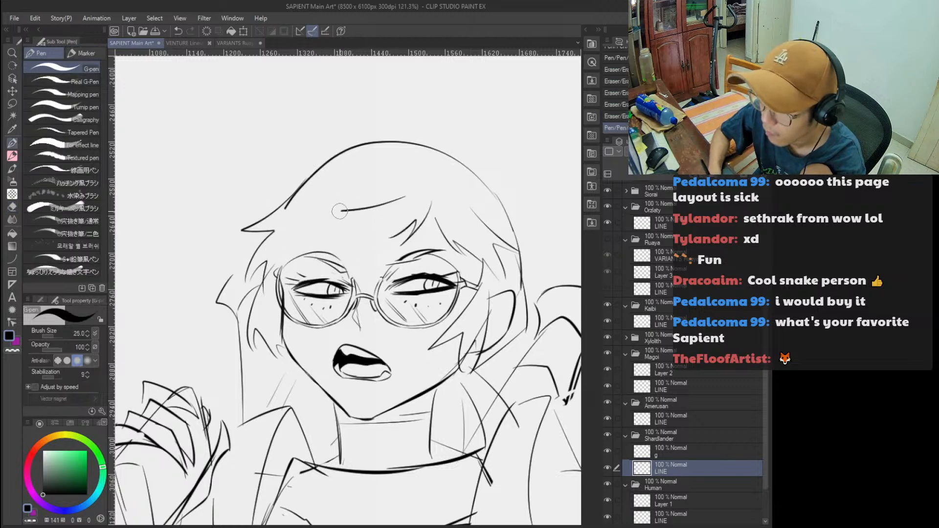
key(ctrl+z)
drag(409, 216, 393, 236)
key(alt+space)
mouse_move(457, 268)
mouse_down()
mouse_move(408, 224)
mouse_move(418, 226)
mouse_up()
drag(363, 264, 406, 228)
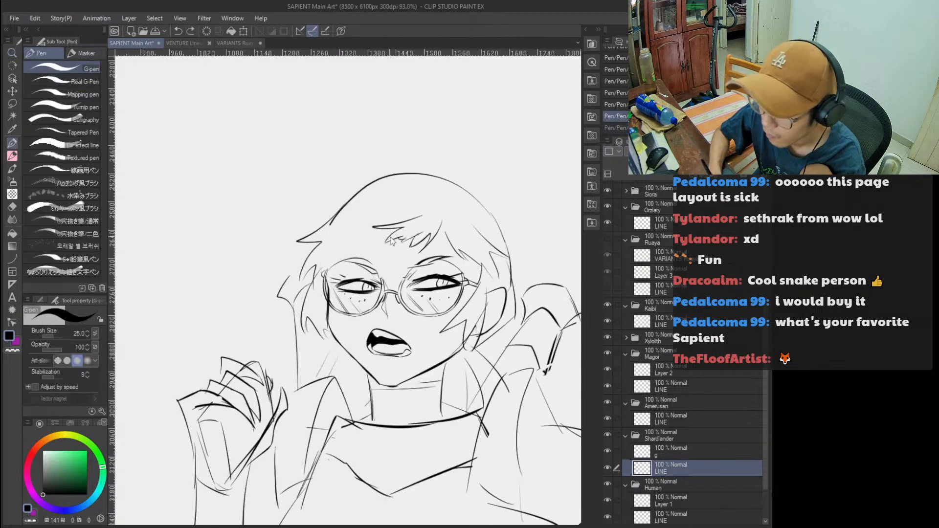
Sketch fringe strands on the left side of the forehead, undoing misplaced strokes.
key(ctrl+z)
mouse_move(340, 228)
mouse_down()
mouse_move(369, 228)
mouse_move(372, 217)
mouse_move(359, 231)
mouse_move(363, 252)
mouse_move(345, 255)
mouse_move(406, 239)
mouse_move(368, 260)
mouse_up()
key(ctrl+z)
key(ctrl+z)
key(ctrl+z)
Clean up the fringe with the eraser and refine the strands near the left temple.
key(space)
key(e)
mouse_move(388, 225)
mouse_down()
mouse_move(401, 209)
mouse_move(390, 212)
mouse_up()
mouse_move(391, 212)
mouse_down()
mouse_move(397, 204)
mouse_move(371, 256)
mouse_up()
key(p)
key(ctrl+z)
key(ctrl+z)
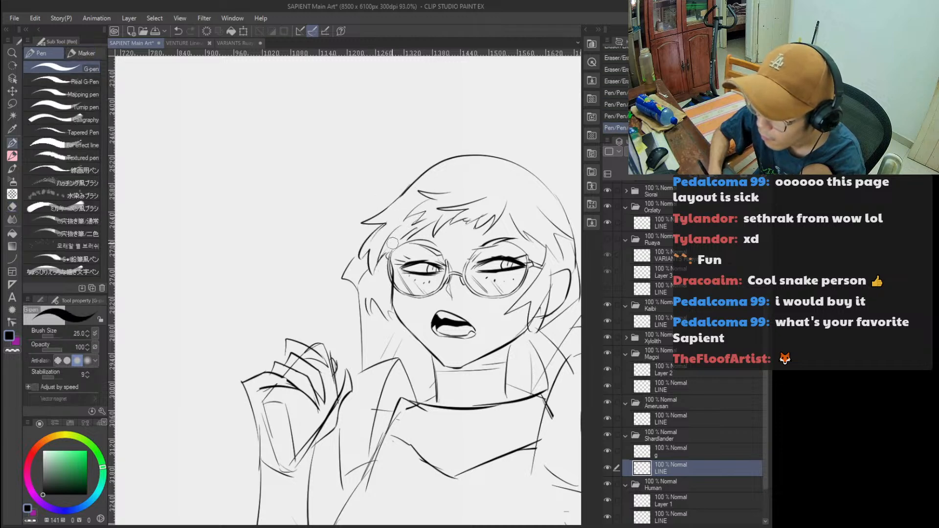
Sketch the side hair strands framing the left cheek and temple, erasing and undoing misplaced strokes.
key(ctrl+z)
mouse_move(380, 264)
mouse_down()
mouse_move(357, 301)
mouse_move(368, 313)
mouse_up()
key(e)
key(p)
mouse_move(373, 275)
mouse_down()
mouse_move(375, 321)
mouse_move(392, 309)
mouse_up()
drag(409, 303, 362, 304)
mouse_move(440, 299)
mouse_down()
mouse_move(419, 282)
mouse_move(472, 284)
mouse_move(428, 267)
mouse_move(462, 260)
mouse_up()
key(e)
key(p)
drag(423, 220, 395, 337)
key(ctrl+z)
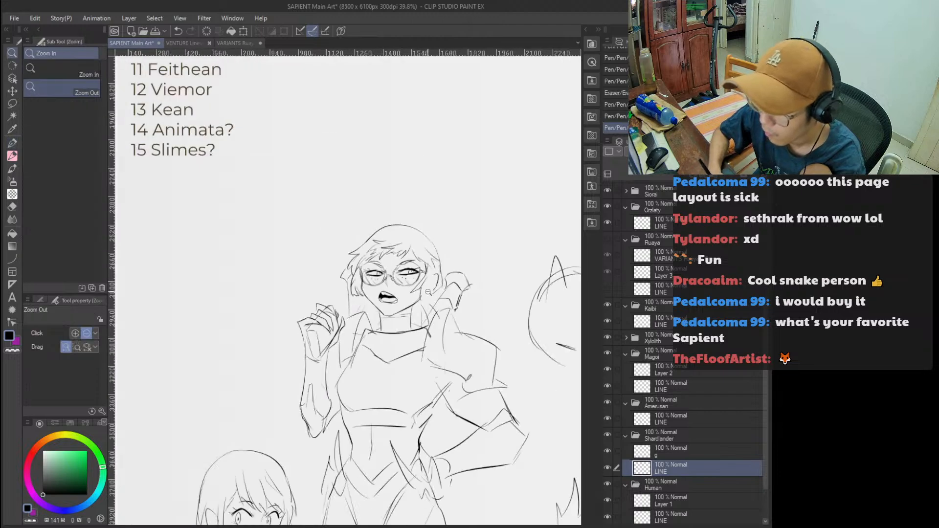
Draw side hair strands in front of the ear on the right of the face, undoing misplaced strokes.
scroll(429, 293, up, 5)
key(p)
drag(446, 230, 431, 309)
drag(442, 299, 436, 311)
mouse_move(434, 270)
mouse_down()
mouse_move(412, 333)
mouse_move(433, 295)
mouse_move(421, 325)
mouse_up()
key(ctrl+z)
key(ctrl+z)
key(ctrl+z)
drag(434, 290, 424, 315)
key(ctrl+z)
Erase and redraw the strand tips near the right side of the jaw.
mouse_move(431, 308)
mouse_down()
mouse_move(419, 328)
mouse_move(398, 318)
mouse_move(410, 315)
mouse_up()
key(ctrl+z)
key(e)
mouse_move(418, 317)
mouse_down()
mouse_move(403, 313)
mouse_move(419, 317)
mouse_move(407, 334)
mouse_up()
key(p)
key(ctrl+z)
drag(416, 323, 398, 336)
Rework the hair outline at the back of the head and erase the rough lines behind the ear.
mouse_move(462, 254)
mouse_down()
mouse_move(453, 231)
mouse_move(484, 219)
mouse_up()
key(p)
drag(430, 186, 453, 220)
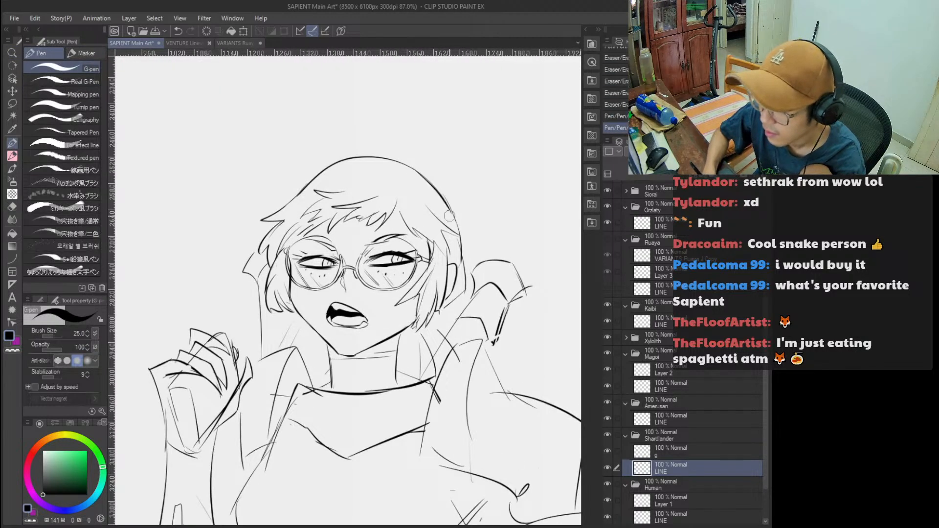
key(ctrl+z)
key(ctrl+z)
mouse_move(426, 175)
mouse_down()
mouse_move(457, 223)
mouse_move(430, 167)
mouse_up()
key(ctrl+z)
key(e)
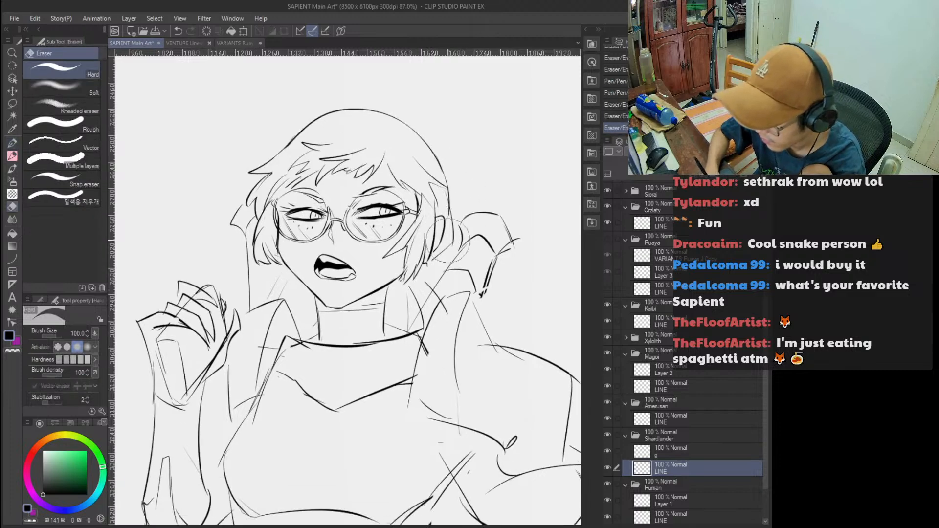
mouse_move(433, 286)
mouse_down()
mouse_move(430, 247)
mouse_move(460, 230)
mouse_up()
drag(455, 196, 447, 240)
drag(441, 282, 446, 242)
Try out strokes for the back hair falling behind the ear toward the neck.
key(p)
mouse_move(448, 201)
mouse_down()
mouse_move(453, 244)
mouse_move(425, 269)
mouse_up()
key(ctrl+z)
mouse_move(443, 230)
mouse_down()
mouse_move(420, 274)
mouse_move(423, 296)
mouse_move(416, 290)
mouse_move(429, 290)
mouse_up()
key(ctrl+z)
ctrl+alt+click(457, 292)
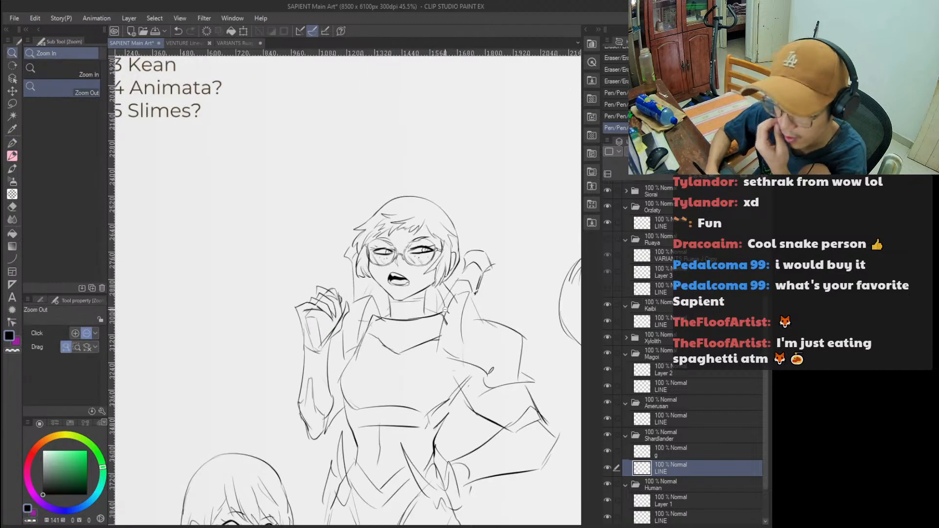
click(457, 303)
Clean up the hair behind the ear with the eraser and refine the strand ends above the collar.
key(e)
drag(458, 277, 443, 298)
mouse_move(430, 259)
mouse_down()
mouse_move(433, 307)
mouse_move(411, 257)
mouse_up()
key(p)
mouse_move(435, 301)
mouse_down()
mouse_move(415, 262)
mouse_move(446, 286)
mouse_up()
key(ctrl+z)
key(ctrl+space)
mouse_move(443, 279)
mouse_down()
mouse_move(430, 327)
mouse_move(426, 277)
mouse_up()
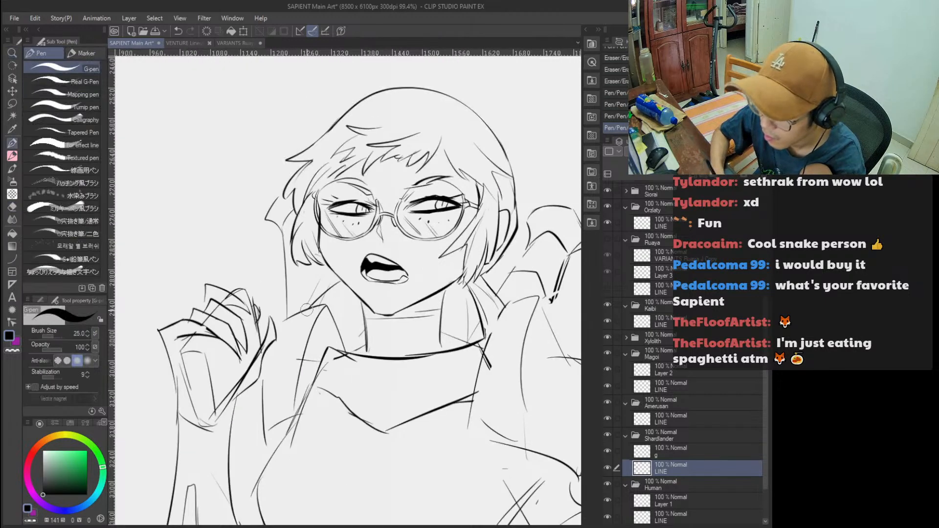
Erase the rough lines left of the neck and redraw the collar edge and the line under the jaw.
key(e)
mouse_move(293, 298)
mouse_down()
mouse_move(341, 286)
mouse_move(343, 336)
mouse_up()
key(p)
mouse_move(323, 304)
mouse_down()
mouse_move(348, 289)
mouse_move(332, 306)
mouse_move(359, 333)
mouse_move(382, 316)
mouse_move(398, 326)
mouse_move(418, 301)
mouse_move(411, 306)
mouse_up()
key(e)
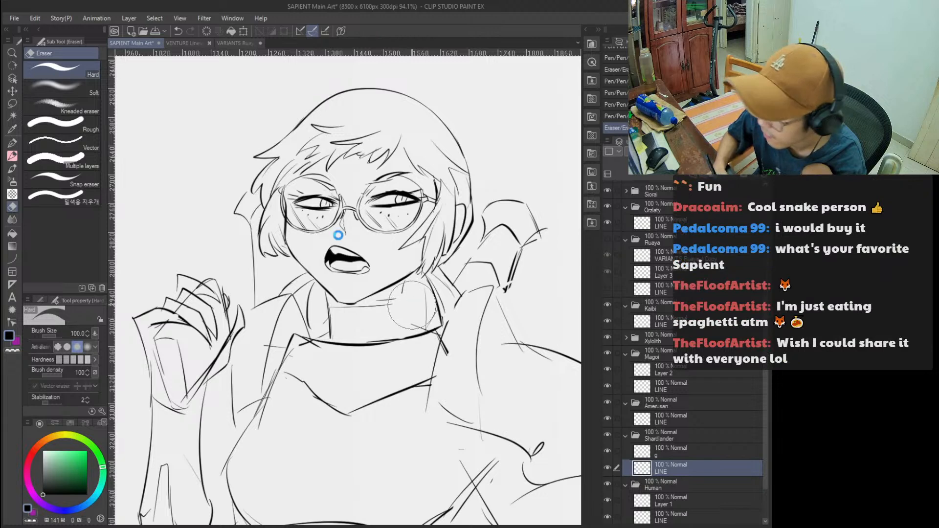
Outline both sides of the neck with the G-pen, joining the jaw to the collar.
key(p)
scroll(405, 277, up, 1)
mouse_move(406, 278)
mouse_down()
mouse_move(411, 334)
mouse_move(409, 326)
mouse_move(435, 345)
mouse_up()
mouse_move(398, 294)
mouse_down()
mouse_move(368, 300)
mouse_move(402, 296)
mouse_move(363, 300)
mouse_move(397, 293)
mouse_up()
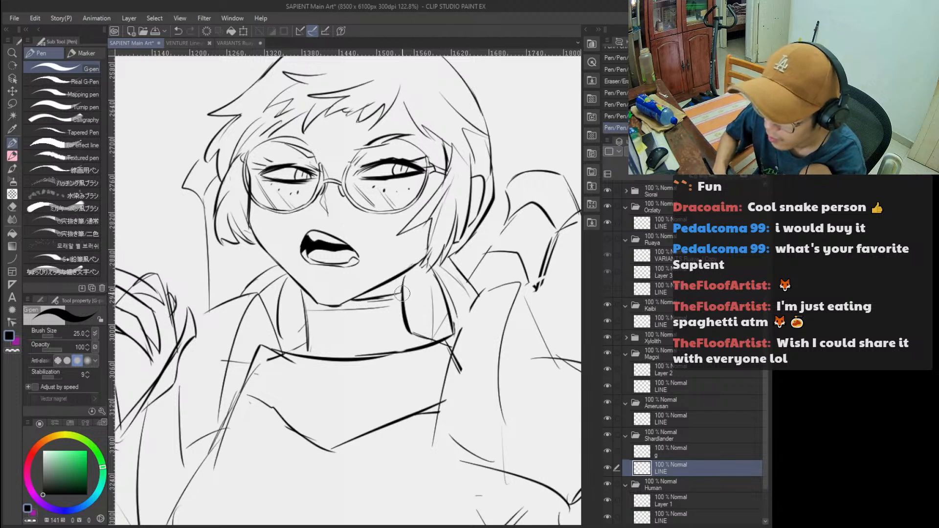
mouse_move(321, 302)
mouse_down()
mouse_move(301, 308)
mouse_move(301, 296)
mouse_up()
drag(309, 336, 313, 362)
mouse_move(322, 342)
mouse_down()
mouse_move(307, 320)
mouse_move(307, 345)
mouse_up()
Select the enclosed neck area with Auto select, fill it solid black and deselect.
key(w)
click(371, 334)
click(318, 306)
click(313, 375)
click(413, 375)
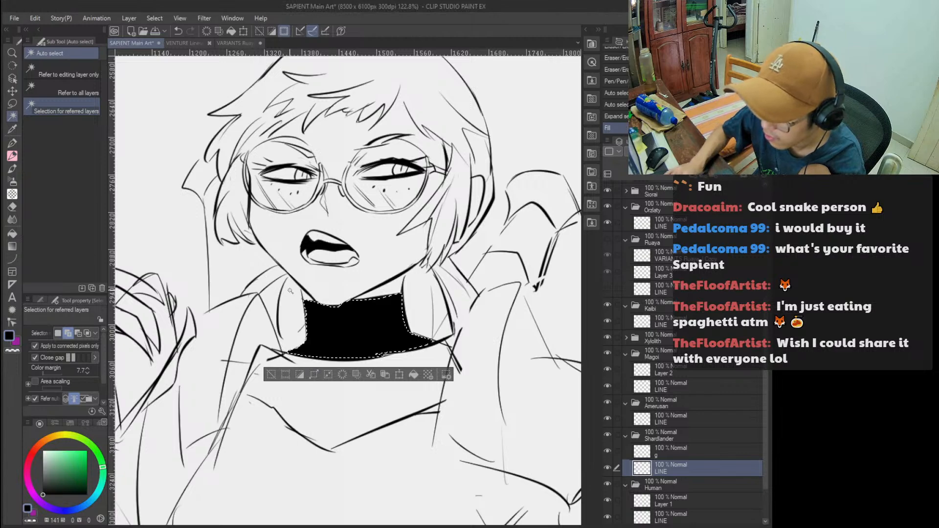
key(ctrl+d)
Undo the wide eraser stroke, reduce the eraser size to 60 and erase thin highlight streaks into the black neck.
click(455, 290)
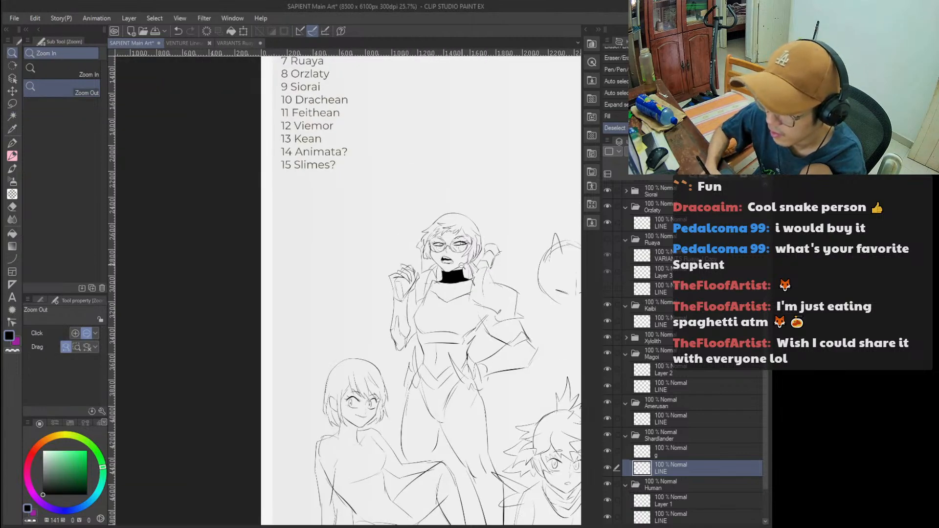
scroll(455, 263, up, 5)
key(e)
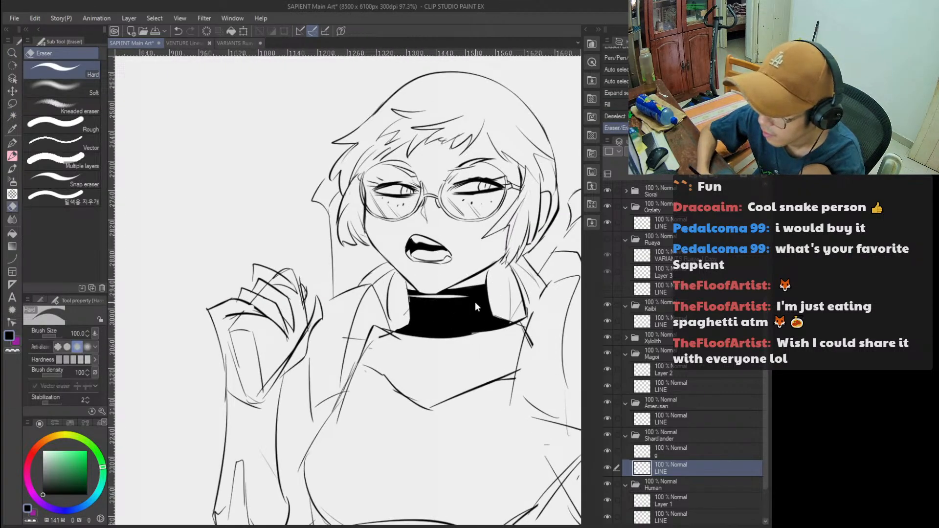
key(ctrl+z)
key(bracketleft)
key(bracketleft)
key(bracketleft)
key(bracketleft)
drag(437, 305, 470, 290)
drag(455, 308, 480, 294)
drag(459, 315, 497, 298)
ctrl+alt+click(452, 316)
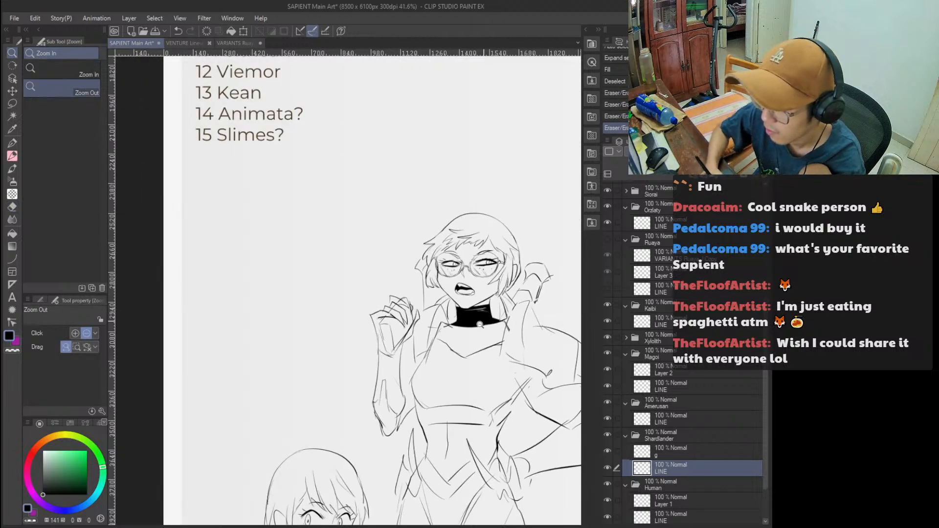
Erase the rough lines on the right shoulder and sketch the inner edge of the shoulder armour.
scroll(490, 316, down, 1)
scroll(470, 274, up, 2)
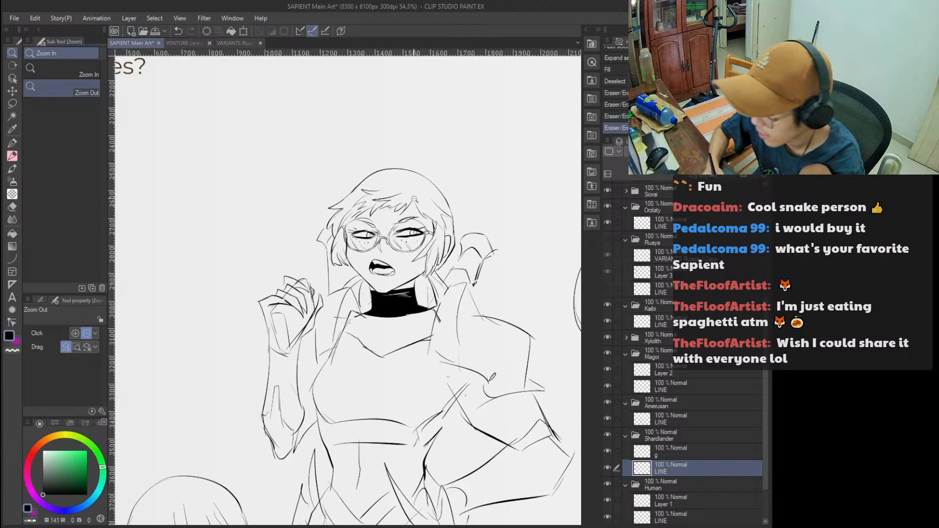
scroll(457, 308, down, 1)
scroll(455, 313, up, 2)
key(e)
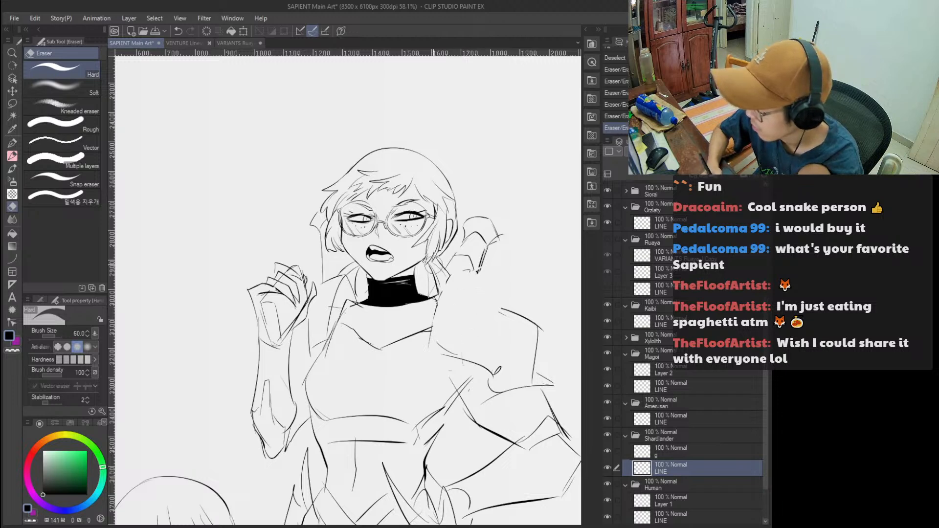
key(p)
drag(452, 277, 424, 352)
key(ctrl+z)
drag(441, 301, 420, 347)
key(ctrl+z)
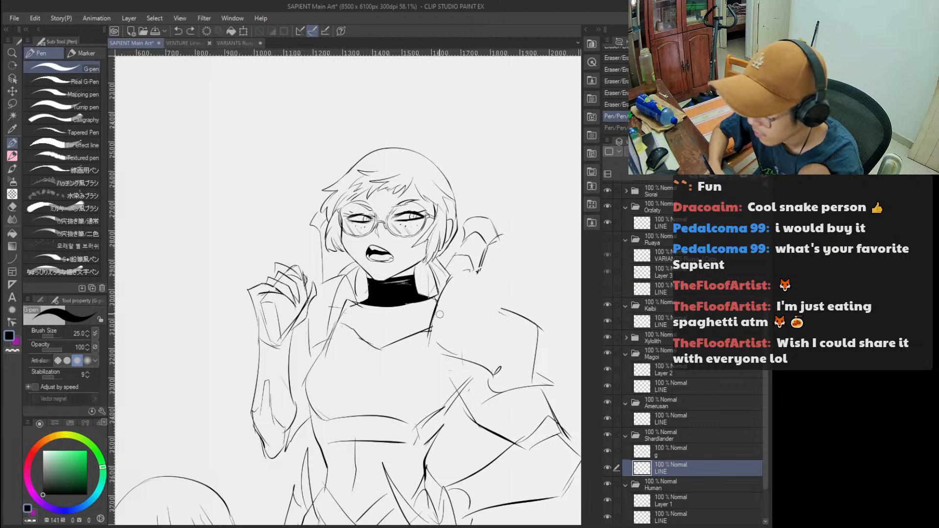
Redraw the right shoulder armour's inner edge down to the neckline and outline its peak.
key(e)
drag(449, 298, 425, 338)
key(p)
drag(465, 270, 426, 335)
key(ctrl+z)
drag(437, 297, 430, 324)
mouse_move(482, 270)
mouse_down()
mouse_move(463, 272)
mouse_move(491, 290)
mouse_up()
key(ctrl+z)
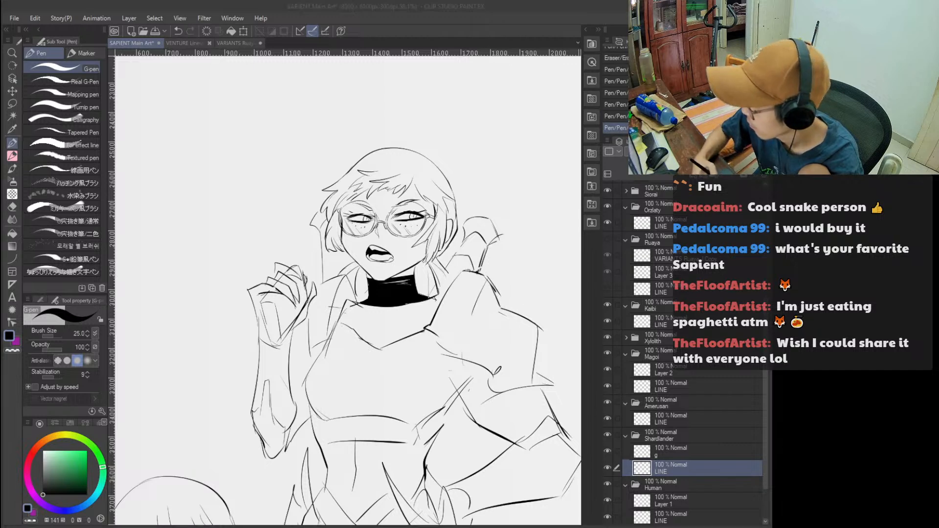
click(428, 292)
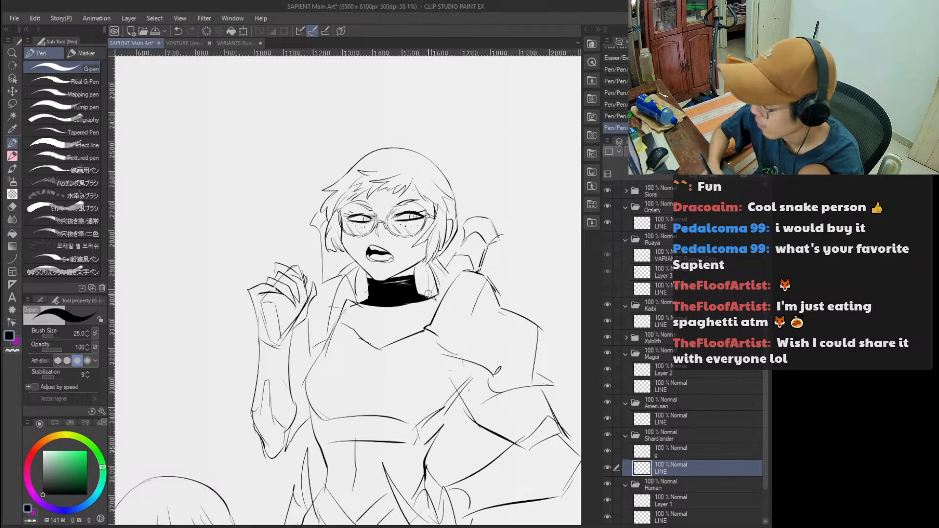
Draw the outer and lower edges of the right shoulder armour and erase the leftover sketch lines.
key(e)
mouse_move(492, 281)
mouse_down()
mouse_move(503, 296)
mouse_move(469, 339)
mouse_up()
key(p)
key(e)
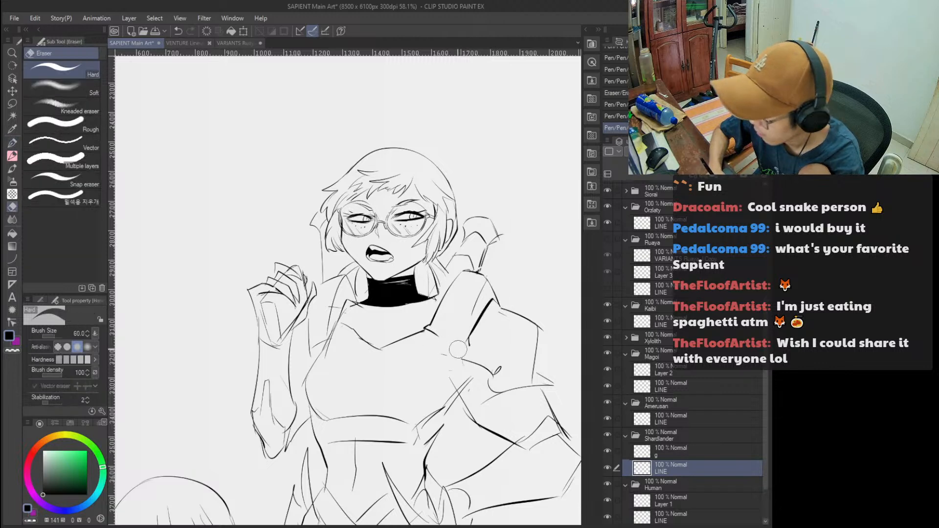
mouse_move(438, 332)
mouse_down()
mouse_move(461, 365)
mouse_move(459, 331)
mouse_up()
key(ctrl+space)
mouse_move(389, 282)
mouse_down()
mouse_move(404, 311)
mouse_move(411, 291)
mouse_up()
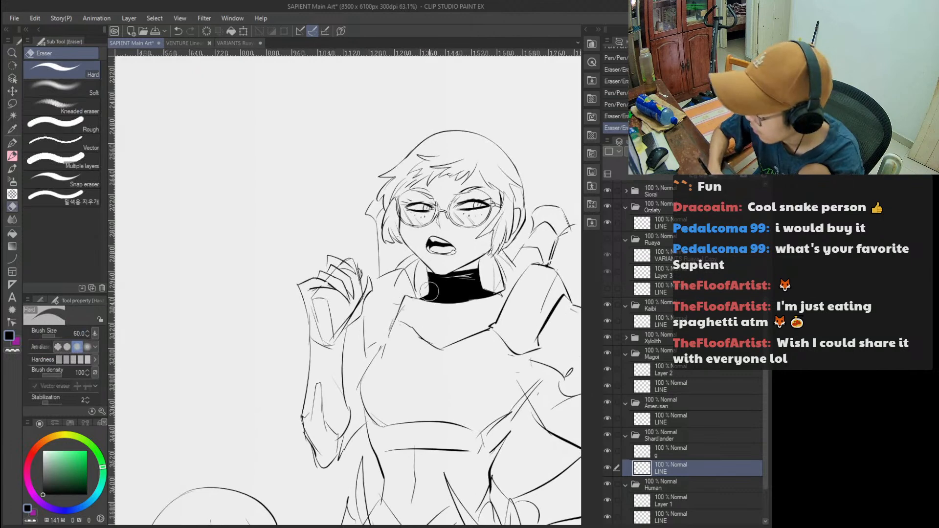
Sketch fold lines on the chest collar below the black neck, undoing a misplaced stroke.
key(p)
key(e)
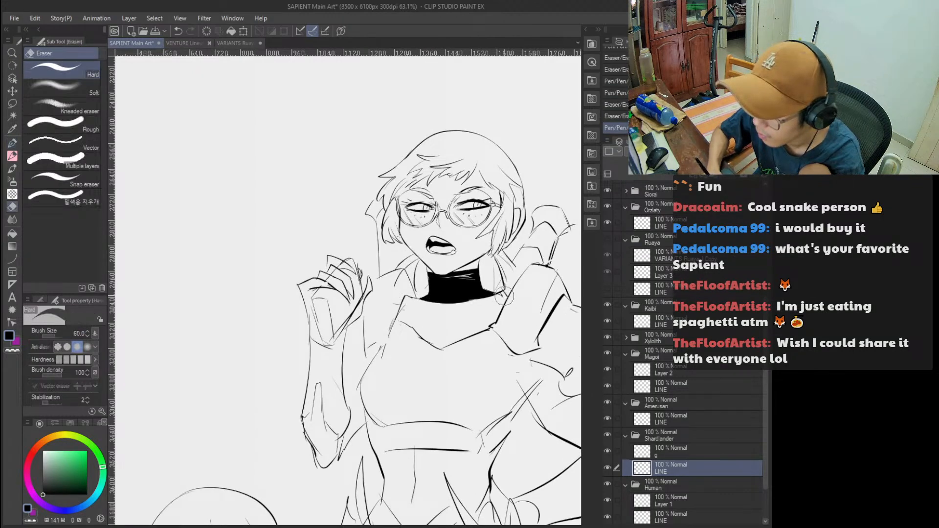
key(p)
mouse_move(500, 295)
mouse_down()
mouse_move(457, 310)
mouse_move(461, 318)
mouse_up()
key(ctrl+z)
drag(466, 319, 457, 323)
mouse_move(478, 324)
mouse_down()
mouse_move(443, 337)
mouse_move(474, 313)
mouse_move(513, 321)
mouse_move(463, 308)
mouse_up()
Redraw the right half of the collar's upper edge and its pointed lower edge on the chest.
key(ctrl+space)
key(e)
key(p)
key(ctrl+z)
drag(518, 303, 465, 299)
drag(477, 315, 428, 328)
Erase the left half of the chest collar's lower edge and redraw its left corner.
key(e)
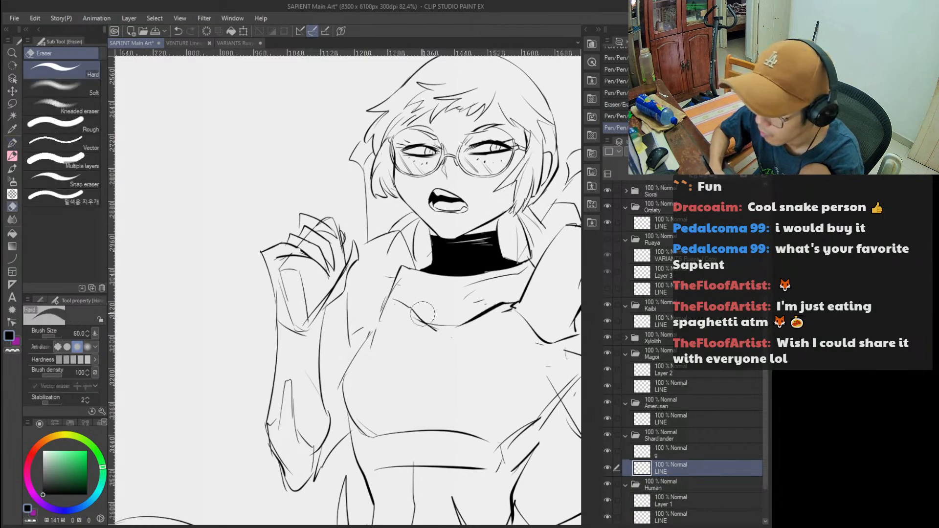
key(p)
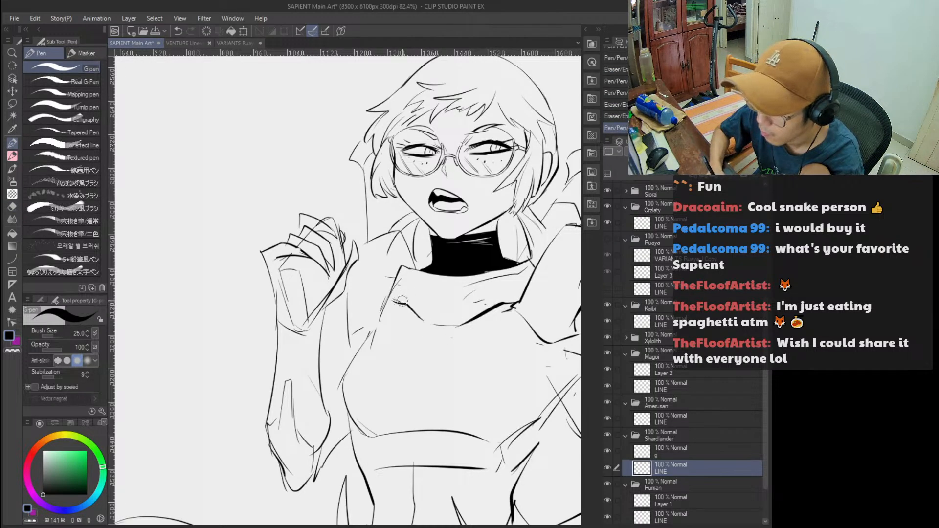
key(ctrl+alt+space)
click(401, 289)
click(400, 287)
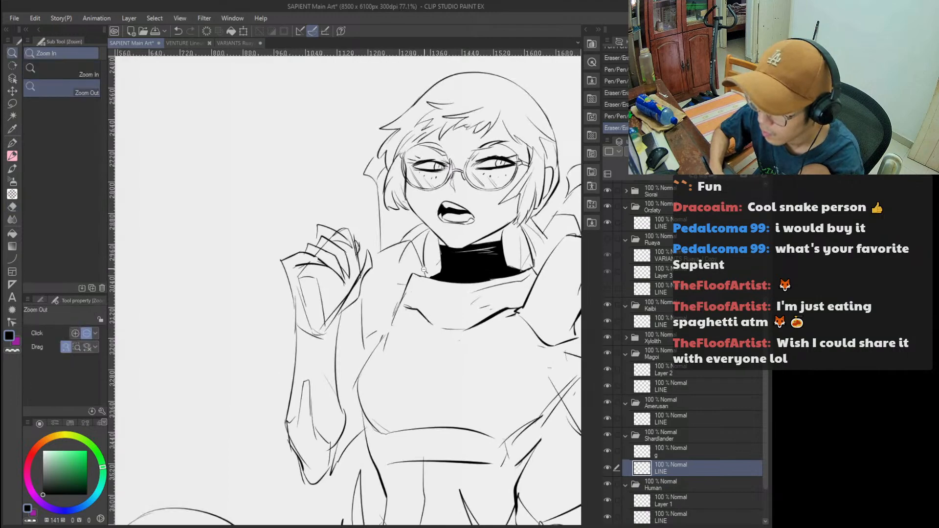
click(430, 255)
Erase the rough lines on the left shoulder and draw the left shoulder armour's outline.
key(e)
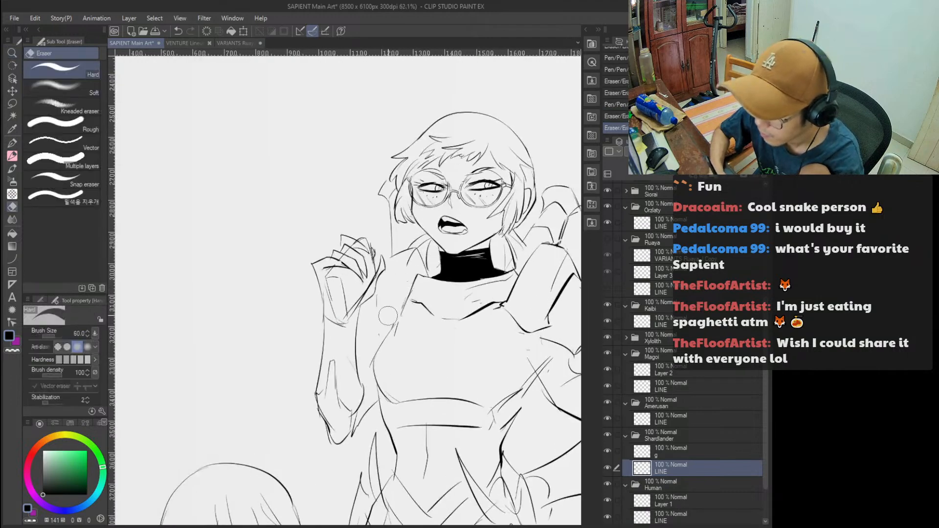
key(p)
key(e)
drag(409, 306, 389, 326)
key(p)
mouse_move(388, 325)
mouse_down()
mouse_move(378, 306)
mouse_move(384, 318)
mouse_up()
key(ctrl+z)
key(ctrl+z)
drag(383, 285, 391, 333)
key(alt+space)
mouse_move(440, 352)
mouse_down()
mouse_move(409, 372)
mouse_move(433, 362)
mouse_up()
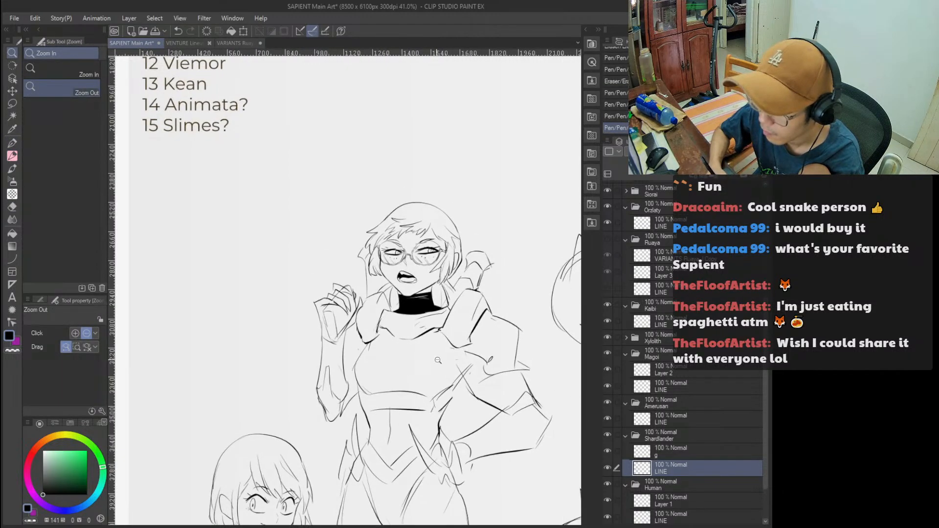
click(436, 368)
click(472, 301)
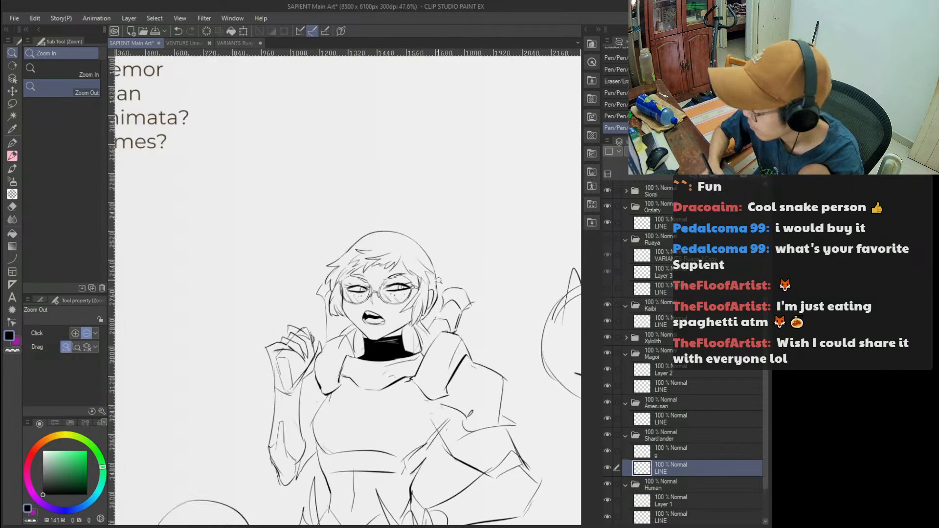
click(449, 307)
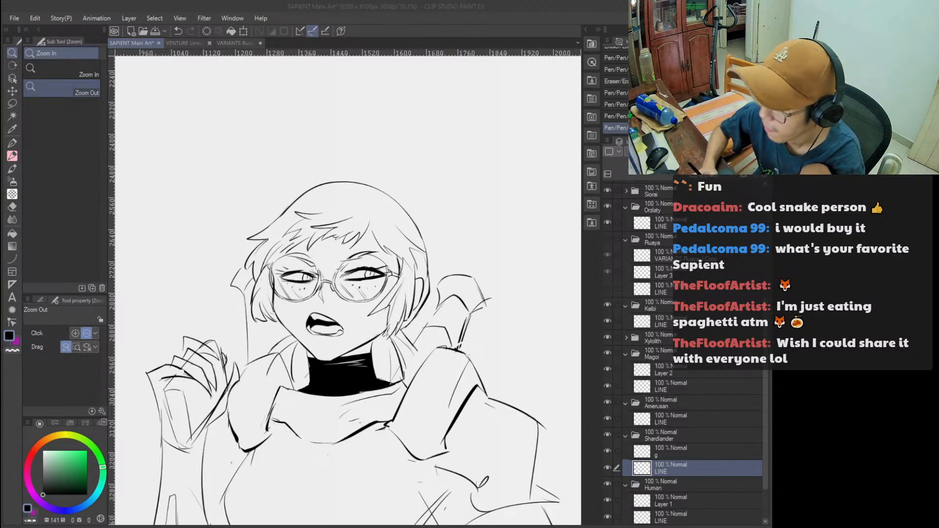
Close the VARIANTS Ruaya and COVER Jedaine files and paste the copied cover artwork into SAPIENT Main Art.
key(ctrl+shift+Tab)
key(ctrl+shift+Tab)
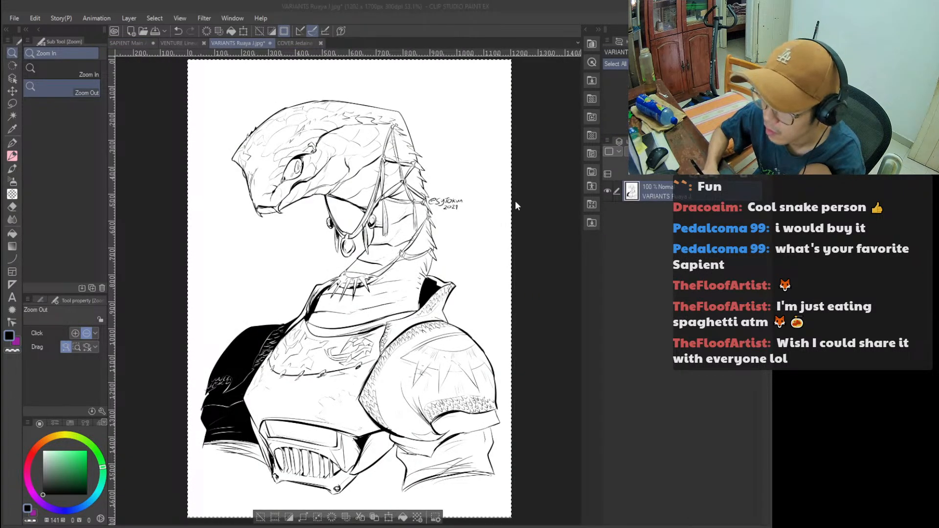
key(ctrl+w)
key(ctrl+v)
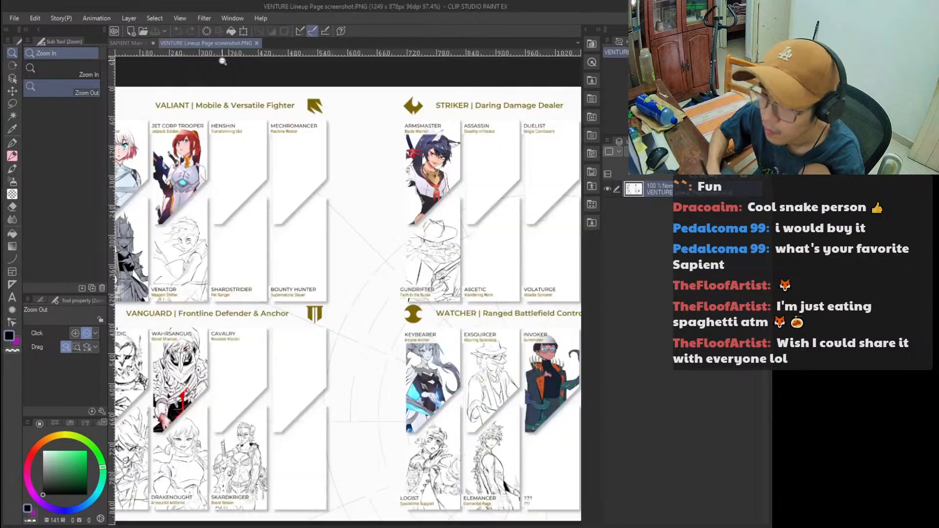
key(ctrl+w)
click(142, 43)
key(ctrl+v)
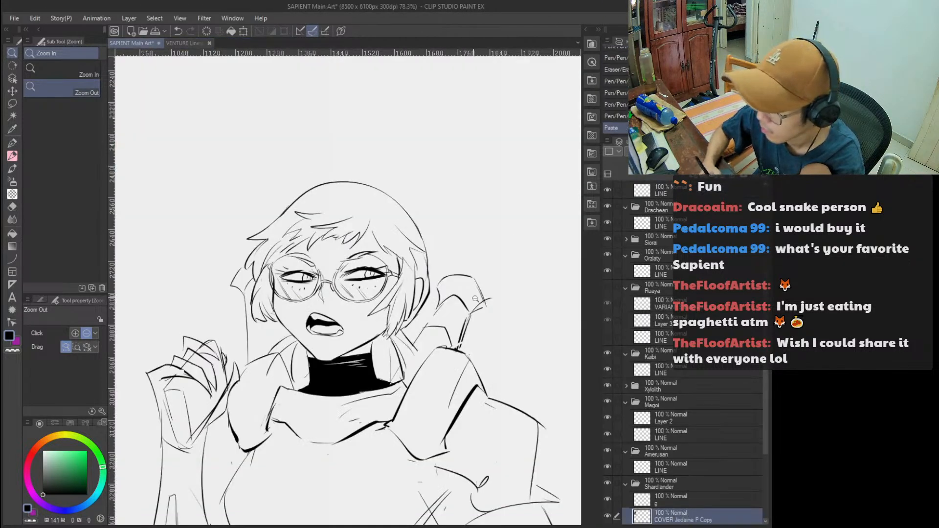
Scale the pasted cover artwork down and place it as a reference to the left of the Shardlander figure.
scroll(460, 289, down, 5)
key(k)
mouse_move(445, 265)
mouse_down()
mouse_move(545, 333)
mouse_move(562, 391)
mouse_up()
key(ctrl+t)
mouse_move(550, 138)
mouse_down()
mouse_move(546, 192)
mouse_move(467, 216)
mouse_move(394, 321)
mouse_up()
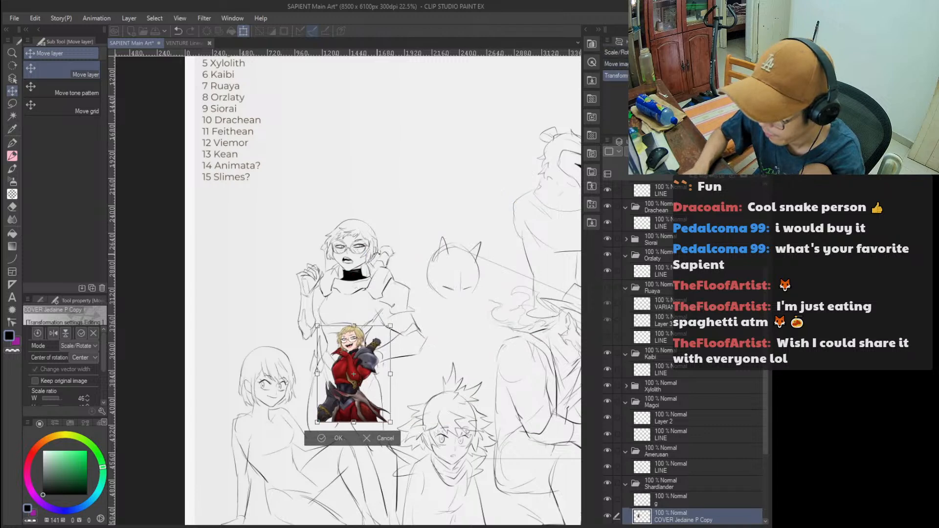
key(Return)
drag(313, 365, 221, 252)
Activate the Shardlander LINE layer and erase the rough sword handle behind the right shoulder.
key(slash)
click(295, 234)
click(295, 233)
click(336, 257)
drag(765, 409, 766, 465)
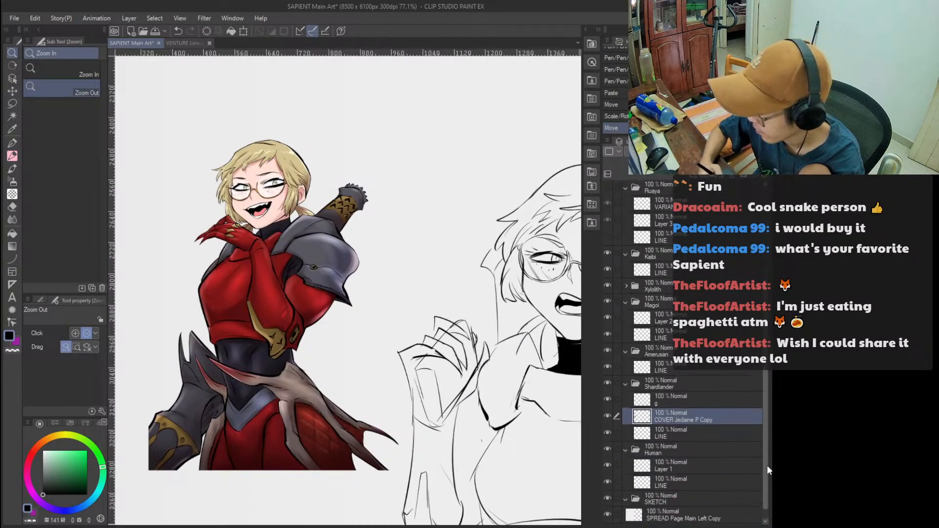
click(700, 428)
drag(433, 178, 336, 146)
drag(427, 240, 351, 251)
key(e)
mouse_move(484, 275)
mouse_down()
mouse_move(491, 280)
mouse_move(443, 316)
mouse_up()
Draw the left edge of the sword's grip rising behind the right shoulder.
key(p)
key(ctrl+z)
key(ctrl+z)
key(ctrl+z)
key(ctrl+z)
drag(462, 265, 439, 300)
drag(462, 265, 436, 304)
key(ctrl+z)
drag(457, 275, 435, 304)
mouse_move(467, 259)
mouse_down()
mouse_move(454, 280)
mouse_move(482, 310)
mouse_move(472, 302)
mouse_up()
key(ctrl+z)
Redraw the sword's flared pommel and the band separating it from the grip.
key(e)
mouse_move(470, 299)
mouse_down()
mouse_move(490, 316)
mouse_move(479, 327)
mouse_up()
key(p)
mouse_move(455, 286)
mouse_down()
mouse_move(477, 297)
mouse_move(470, 291)
mouse_move(476, 295)
mouse_move(458, 287)
mouse_move(507, 335)
mouse_move(534, 346)
mouse_move(466, 341)
mouse_move(460, 299)
mouse_move(478, 296)
mouse_move(481, 269)
mouse_move(500, 264)
mouse_move(514, 285)
mouse_move(552, 278)
mouse_move(529, 290)
mouse_move(557, 269)
mouse_move(516, 293)
mouse_move(538, 272)
mouse_move(524, 292)
mouse_up()
key(ctrl+z)
key(ctrl+z)
key(ctrl+z)
key(ctrl+z)
key(alt+space)
key(ctrl+z)
key(e)
key(p)
key(e)
key(p)
key(ctrl+z)
drag(482, 268, 488, 268)
key(ctrl+z)
mouse_move(474, 276)
mouse_down()
mouse_move(504, 274)
mouse_move(523, 293)
mouse_up()
drag(516, 282, 523, 293)
key(ctrl+z)
mouse_move(473, 277)
mouse_down()
mouse_move(452, 310)
mouse_move(495, 339)
mouse_up()
key(ctrl+z)
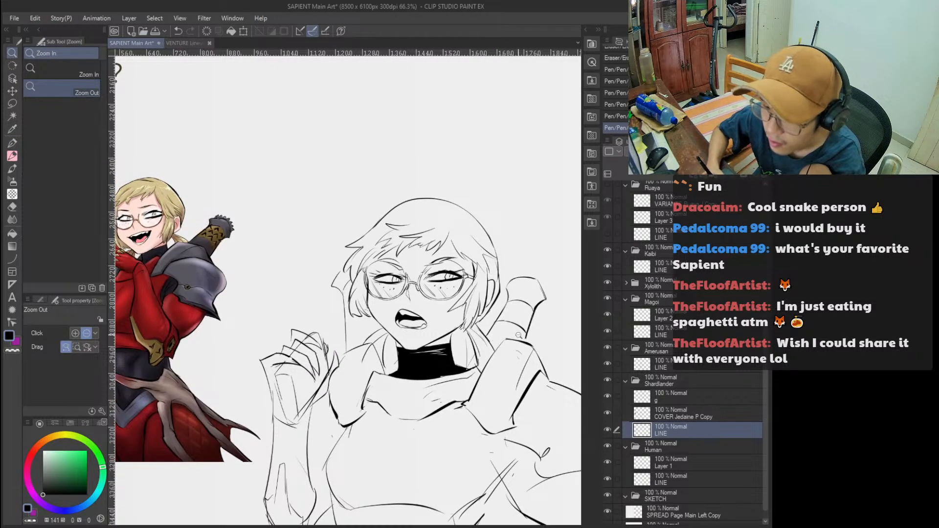
Clean up the sword's grip and draw a band of crisscross wrapping across it.
scroll(517, 335, up, 3)
key(e)
drag(498, 287, 506, 297)
key(p)
mouse_move(339, 312)
mouse_down()
mouse_move(505, 352)
mouse_move(401, 321)
mouse_up()
mouse_move(521, 307)
mouse_down()
mouse_move(548, 327)
mouse_move(490, 316)
mouse_move(529, 309)
mouse_up()
mouse_move(530, 314)
mouse_down()
mouse_move(538, 309)
mouse_move(554, 330)
mouse_move(618, 320)
mouse_move(525, 319)
mouse_move(543, 319)
mouse_up()
key(ctrl+z)
key(ctrl+z)
key(ctrl+z)
key(ctrl+z)
key(ctrl+z)
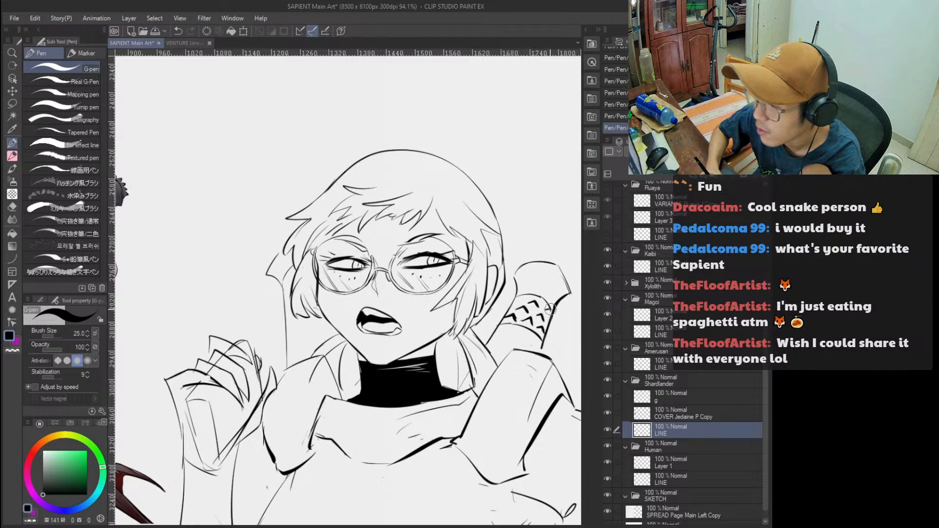
Draw a row of small serrated spikes around the outer edge of the sword's pommel.
ctrl+alt+click(523, 302)
ctrl+alt+click(525, 319)
drag(501, 295, 506, 276)
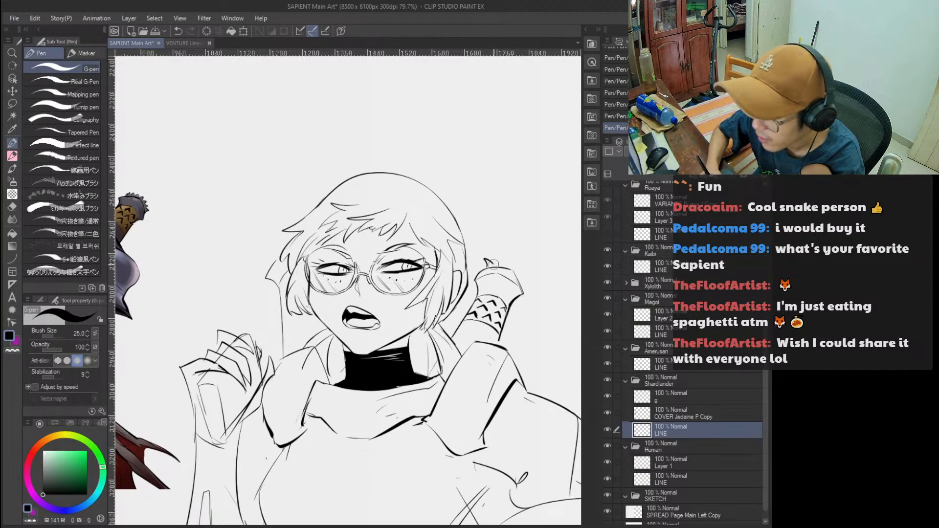
drag(483, 268, 514, 265)
key(ctrl+z)
key(ctrl+z)
drag(515, 268, 521, 275)
key(ctrl+z)
drag(519, 276, 511, 327)
key(alt+space)
drag(456, 315, 421, 302)
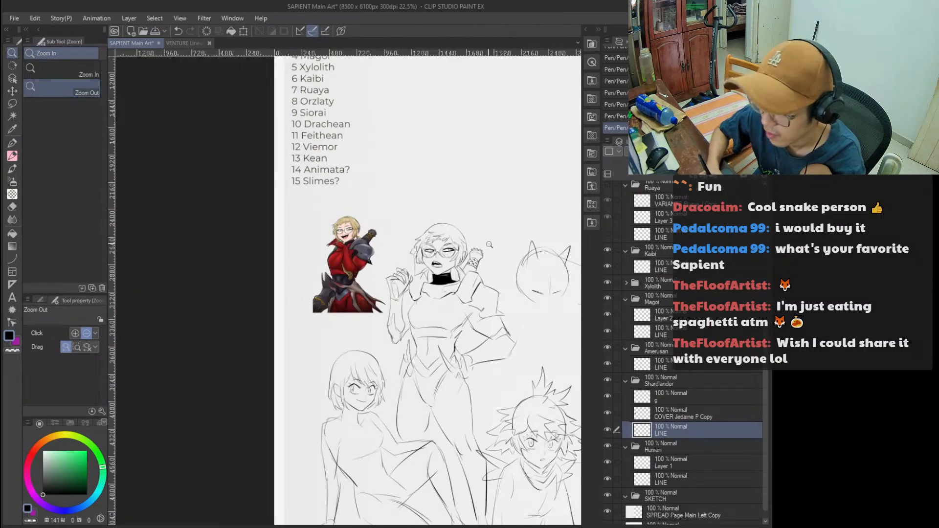
Erase and refine the right edge of the sword's grip below the serrated pommel.
drag(487, 243, 504, 243)
key(e)
mouse_move(443, 323)
mouse_down()
mouse_move(466, 283)
mouse_move(447, 332)
mouse_move(453, 317)
mouse_move(450, 325)
mouse_up()
key(p)
key(ctrl+z)
key(ctrl+z)
key(ctrl+z)
key(ctrl+z)
drag(462, 293, 449, 328)
key(ctrl+z)
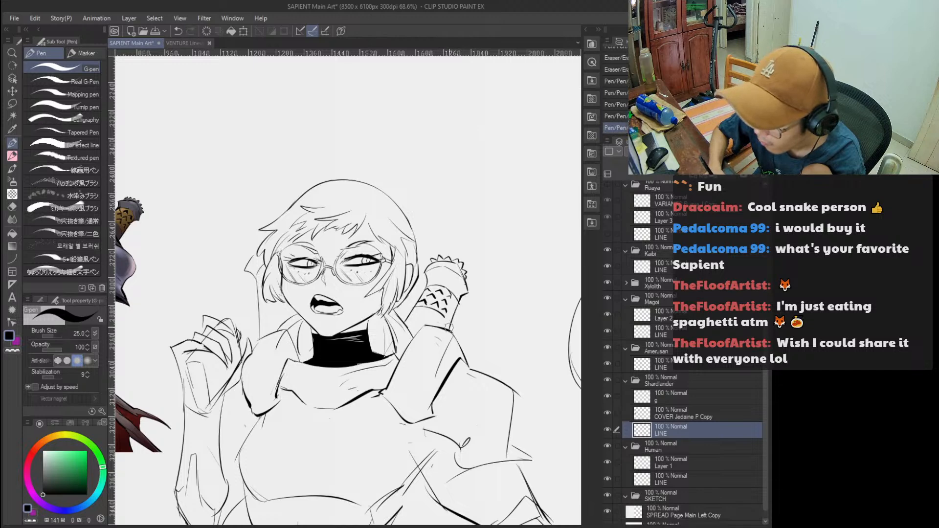
key(ctrl+z)
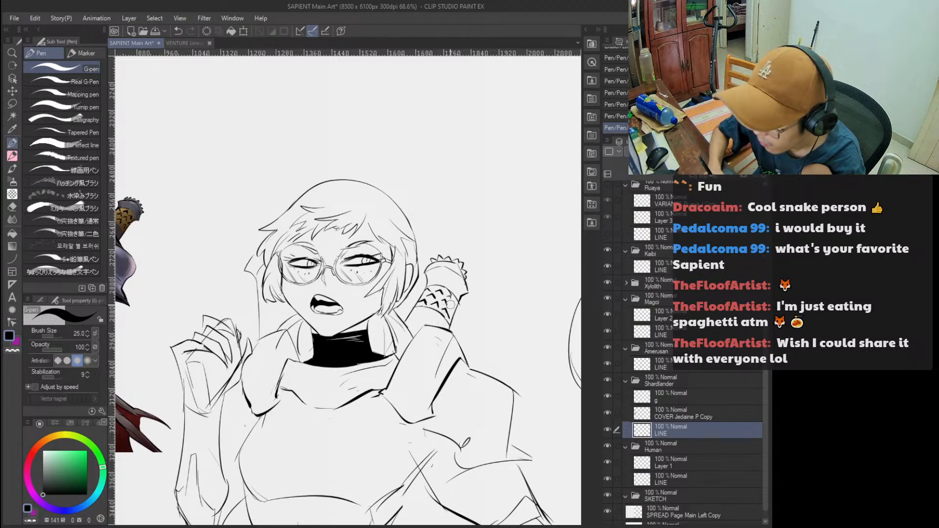
drag(453, 304, 457, 315)
key(ctrl+z)
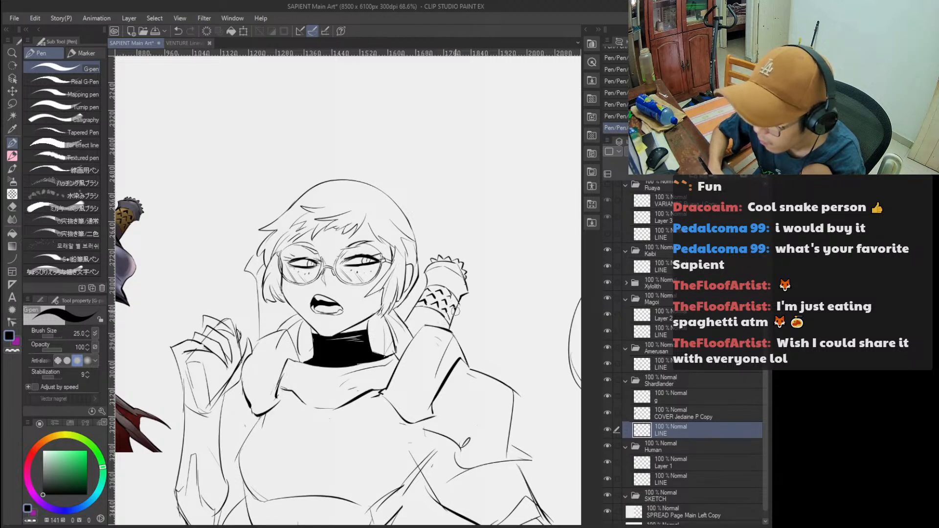
Erase the rough handle left of the hair and draw a second patterned sword handle with a serrated pommel there.
scroll(455, 311, down, 5)
scroll(386, 228, up, 3)
key(e)
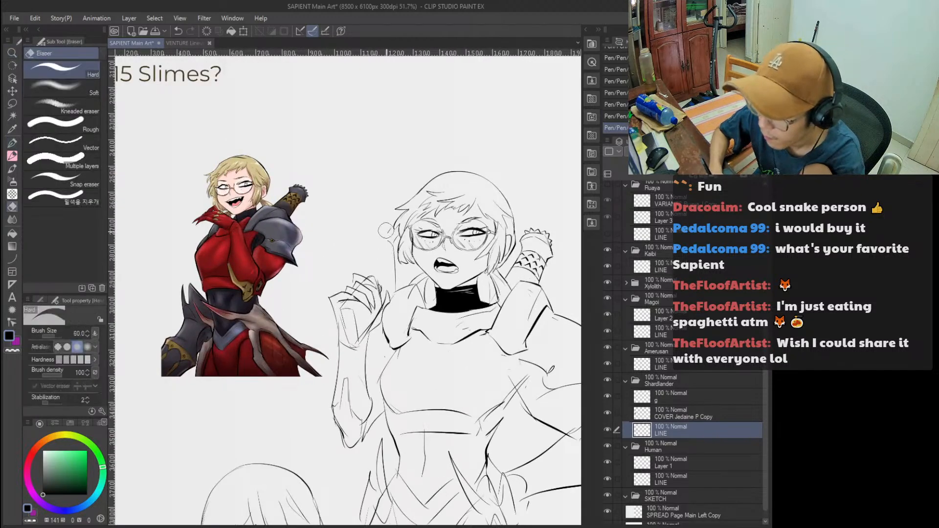
mouse_move(391, 234)
mouse_down()
mouse_move(395, 293)
mouse_move(397, 255)
mouse_move(411, 268)
mouse_move(398, 268)
mouse_move(411, 259)
mouse_move(394, 264)
mouse_move(388, 250)
mouse_up()
key(p)
key(ctrl+z)
key(ctrl+z)
key(ctrl+z)
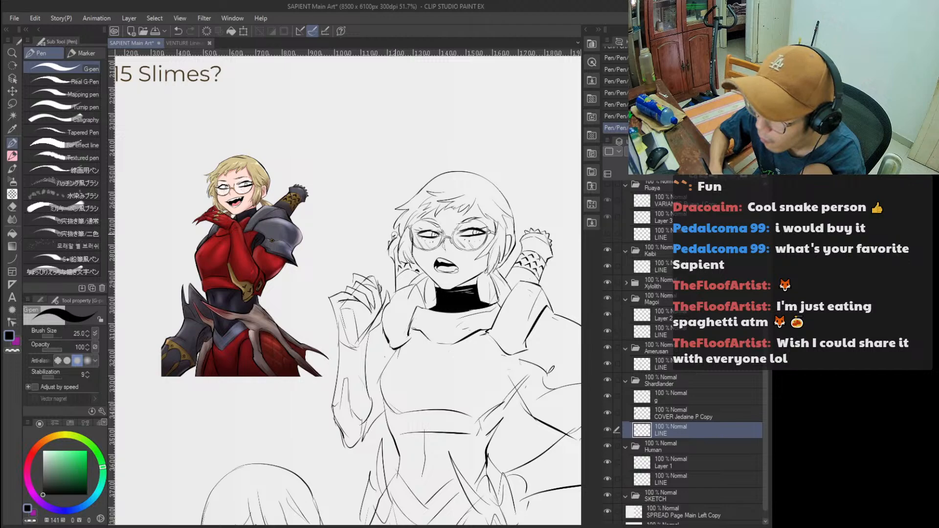
Compare the two sketched sword handles with the coloured cover artwork and check them within the whole figure.
ctrl+alt+click(399, 232)
ctrl+alt+click(406, 230)
ctrl+alt+click(410, 230)
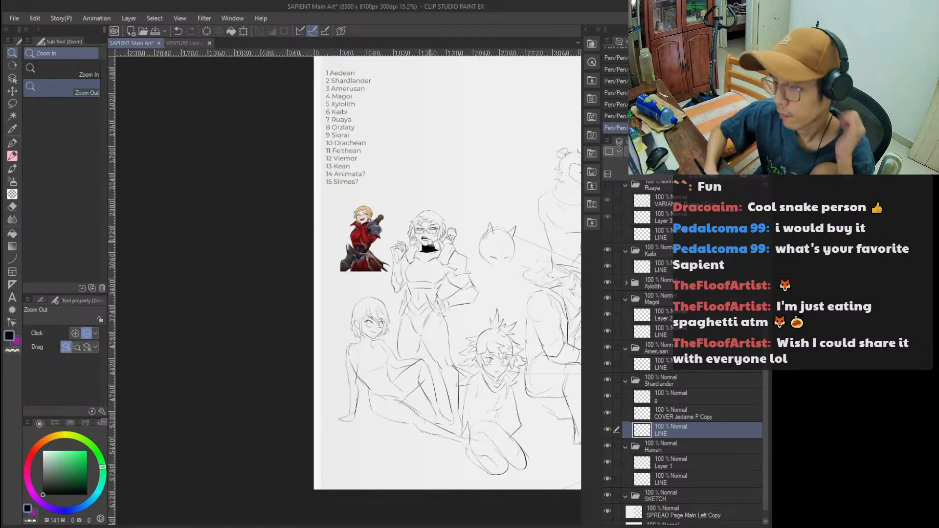
ctrl+click(413, 230)
ctrl+click(414, 230)
drag(391, 212, 386, 215)
ctrl+alt+click(345, 291)
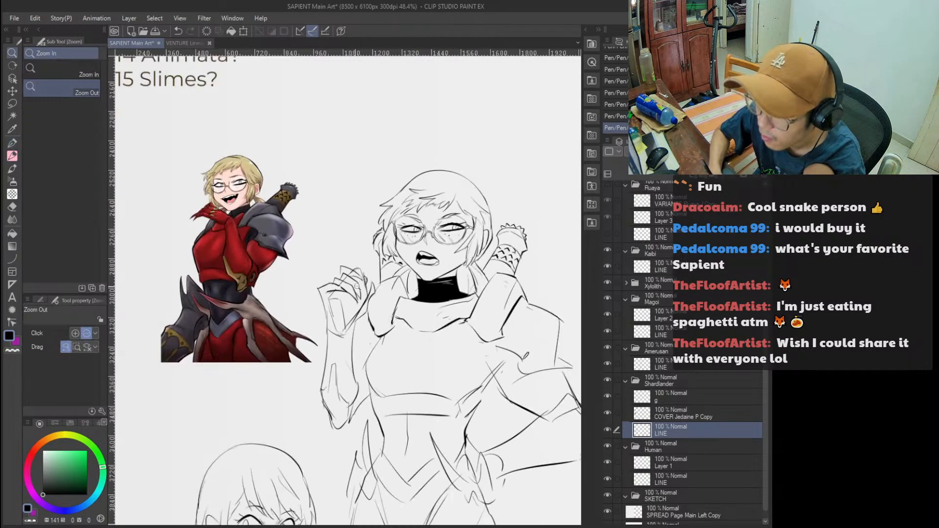
ctrl+click(526, 267)
ctrl+alt+click(525, 267)
ctrl+click(525, 267)
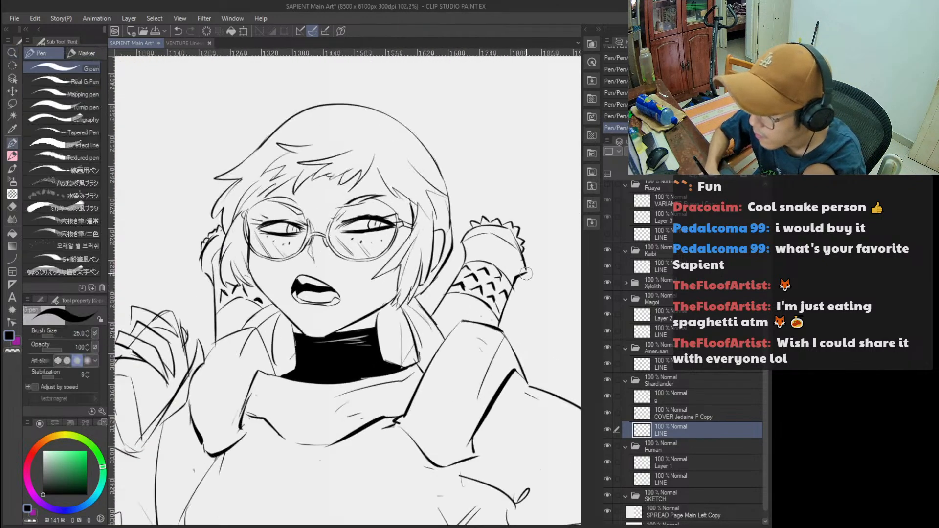
drag(519, 261, 504, 243)
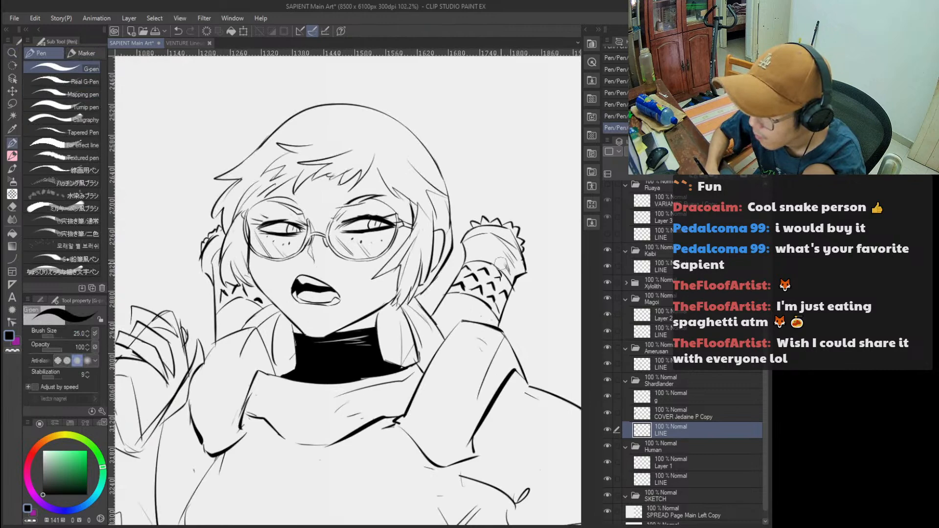
ctrl+alt+click(509, 261)
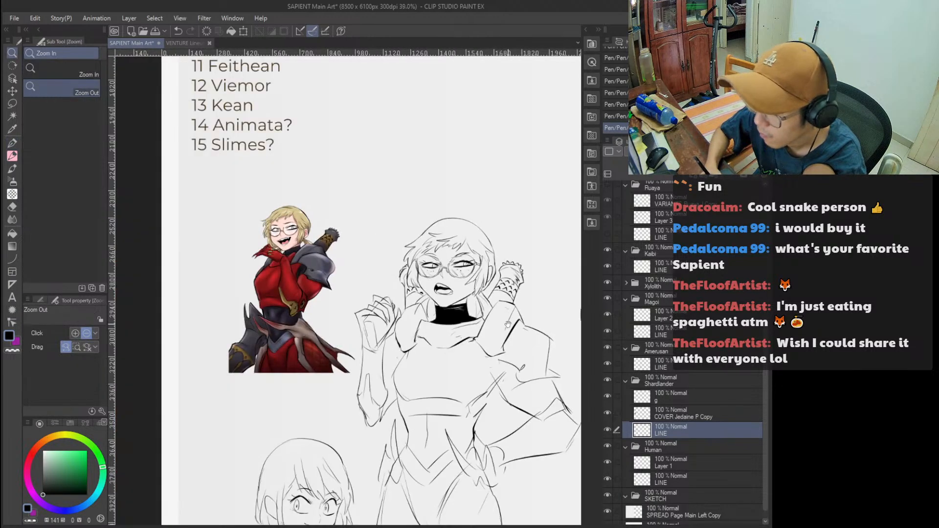
drag(509, 318, 497, 243)
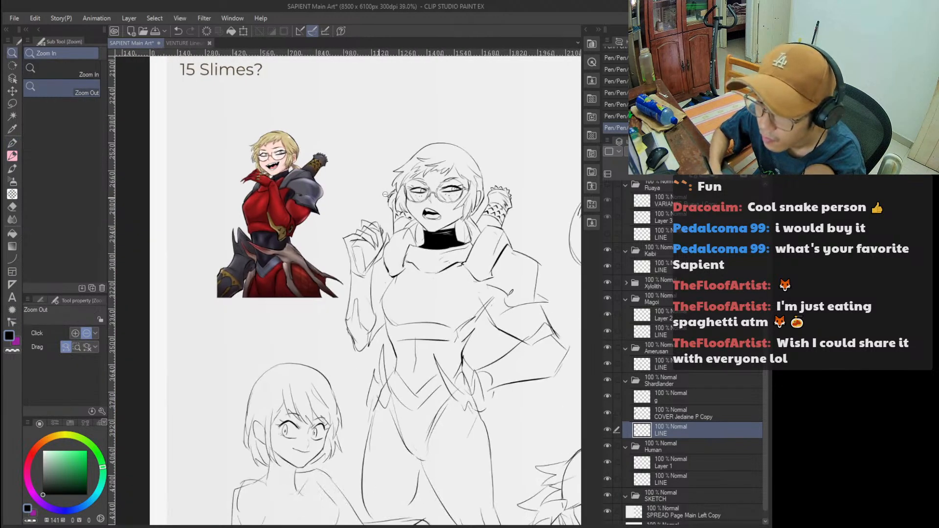
Erase the rough armour and upper arm lines beside the right shoulder plate.
drag(379, 198, 407, 255)
key(e)
mouse_move(509, 298)
mouse_down()
mouse_move(472, 293)
mouse_move(494, 318)
mouse_move(514, 303)
mouse_move(505, 316)
mouse_move(432, 297)
mouse_up()
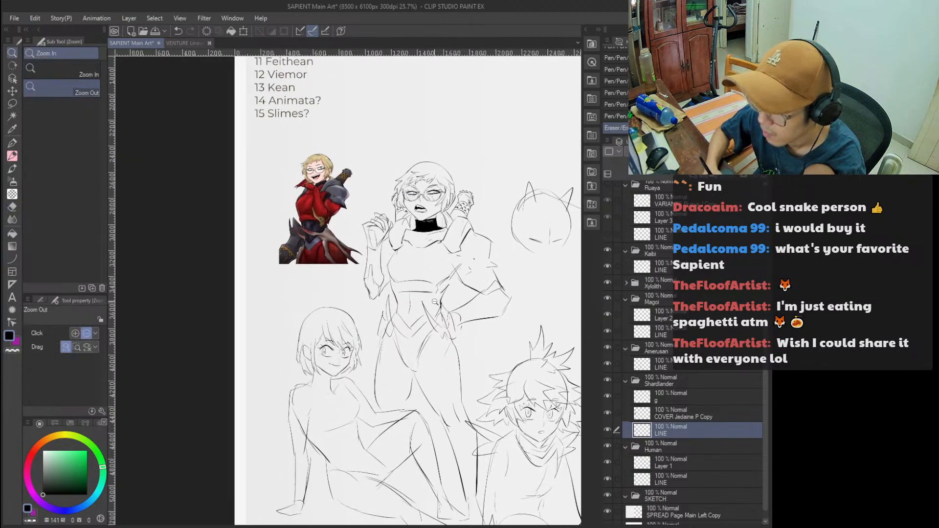
scroll(518, 267, up, 2)
key(e)
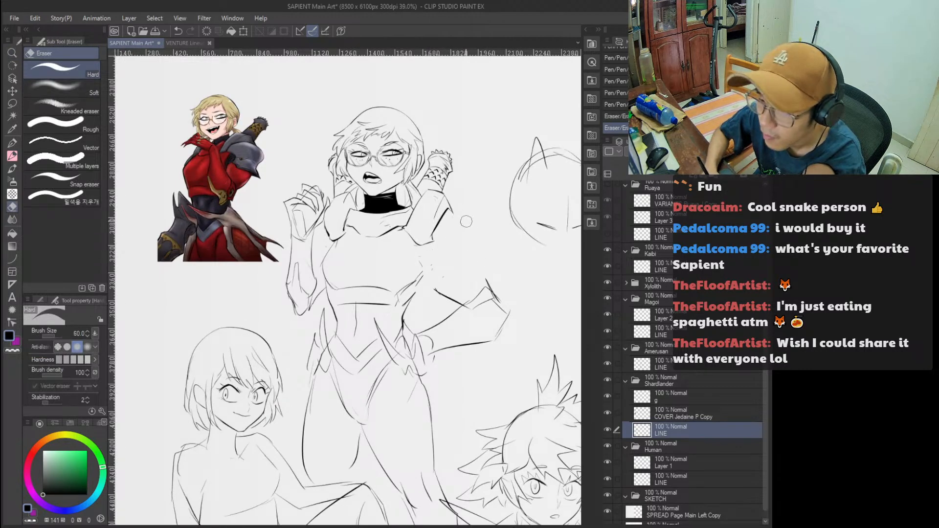
Draw a large rounded shoulder guard outline extending from the right shoulder plate, with a curved lower edge.
key(p)
drag(484, 216, 496, 233)
mouse_move(496, 232)
mouse_down()
mouse_move(476, 267)
mouse_move(489, 256)
mouse_move(496, 266)
mouse_move(484, 243)
mouse_up()
key(ctrl+z)
key(slash)
key(p)
drag(424, 253, 451, 275)
key(ctrl+z)
mouse_move(430, 254)
mouse_down()
mouse_move(447, 282)
mouse_move(472, 292)
mouse_move(460, 285)
mouse_move(508, 293)
mouse_up()
key(ctrl+z)
key(ctrl+z)
key(ctrl+z)
drag(454, 267, 506, 281)
key(ctrl+z)
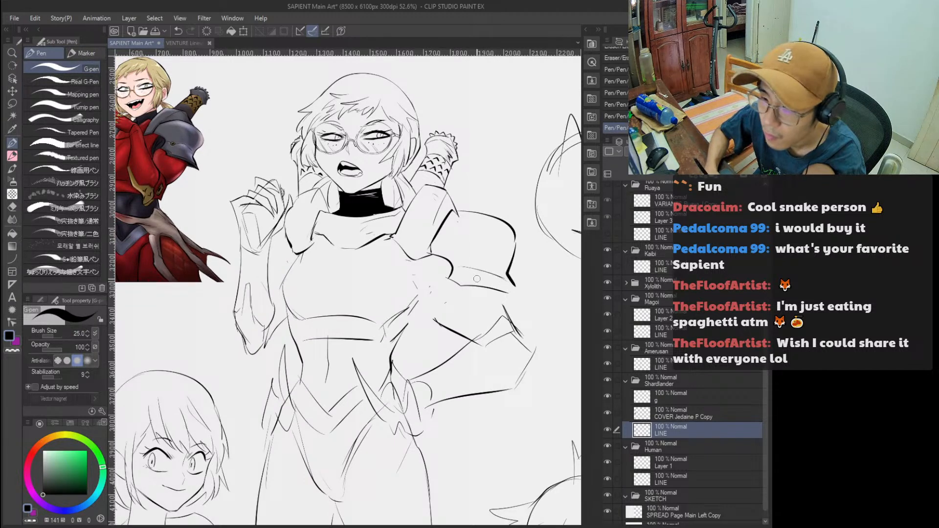
Draw a small round rivet on the right shoulder guard and a layered lower rim ending in a point.
drag(463, 265, 469, 268)
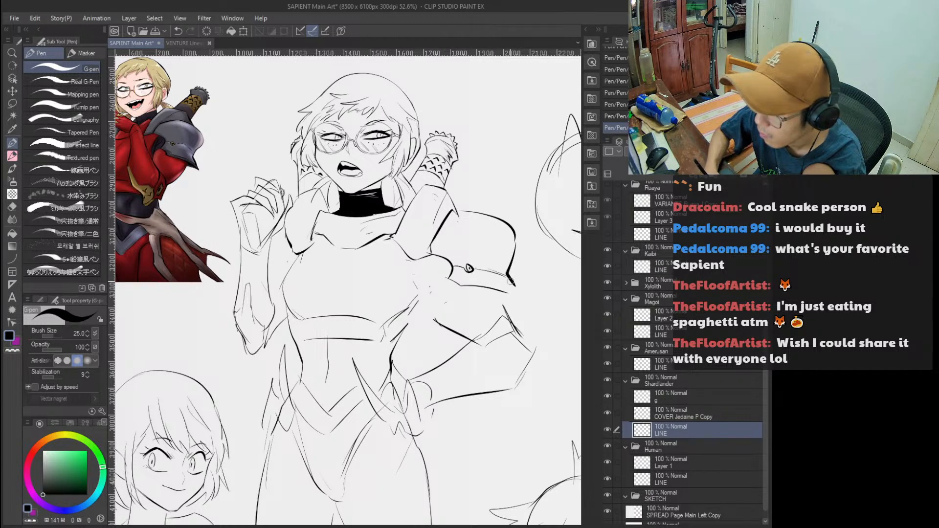
key(ctrl+z)
drag(510, 280, 523, 295)
drag(461, 284, 516, 295)
key(ctrl+z)
mouse_move(457, 285)
mouse_down()
mouse_move(523, 299)
mouse_move(466, 281)
mouse_move(507, 287)
mouse_up()
key(ctrl+z)
key(ctrl+z)
key(ctrl+z)
key(ctrl+z)
drag(503, 285, 522, 296)
key(ctrl+z)
key(ctrl+z)
key(ctrl+z)
key(ctrl+z)
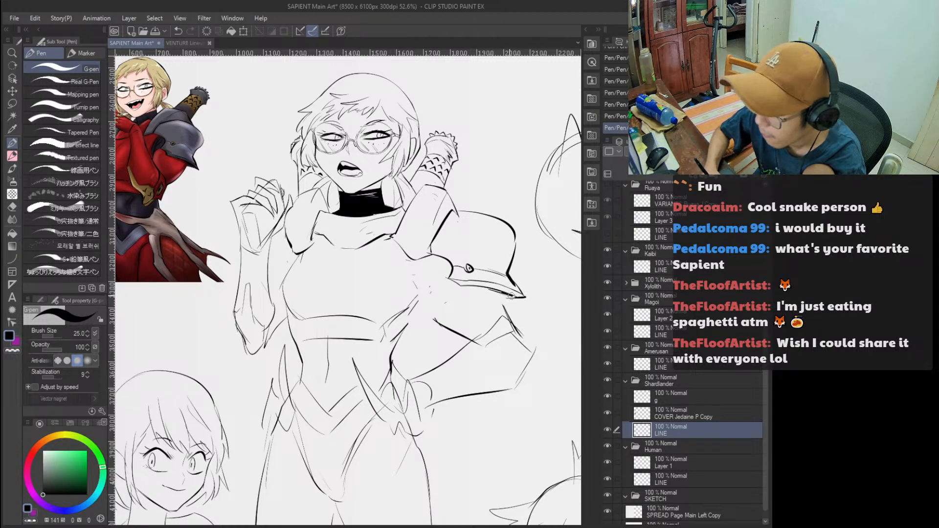
Erase leftover rough lines around the right shoulder guard and the arm below it.
ctrl+alt+click(515, 299)
click(506, 271)
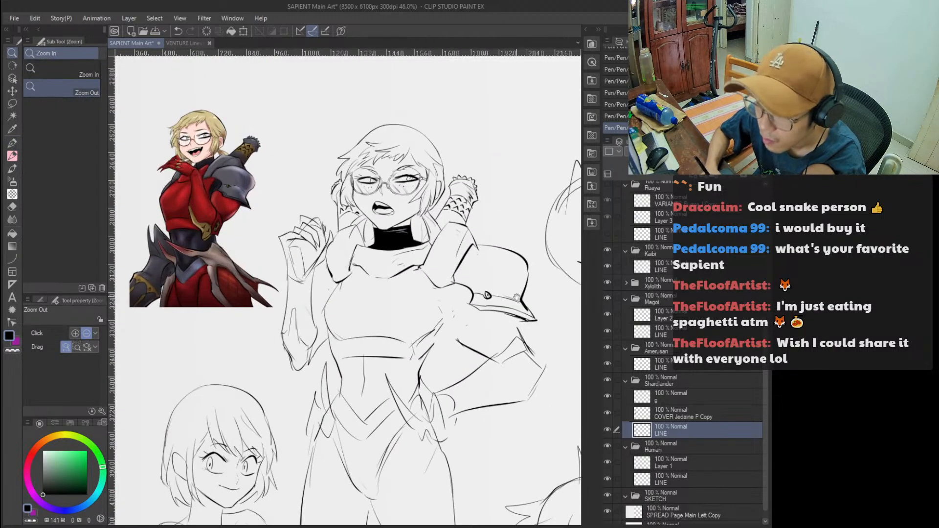
drag(505, 272, 489, 250)
ctrl+alt+click(481, 251)
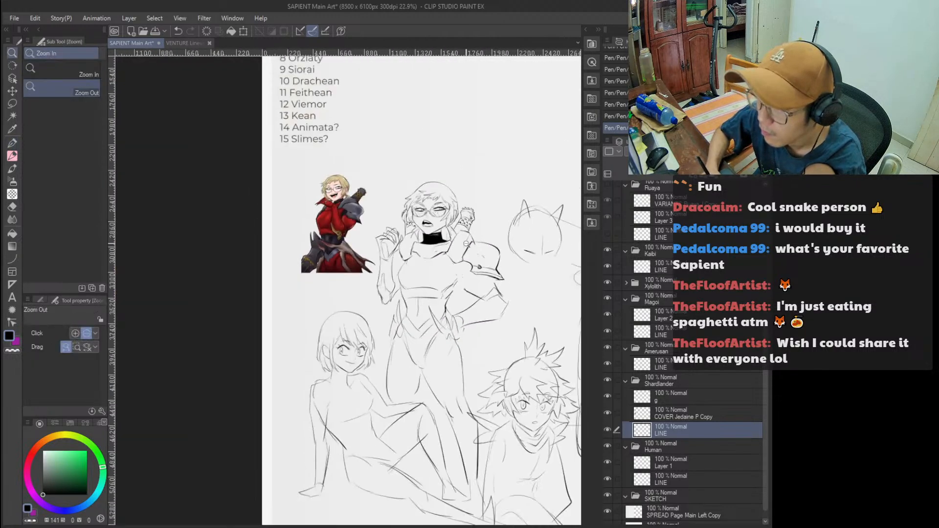
click(481, 251)
key(e)
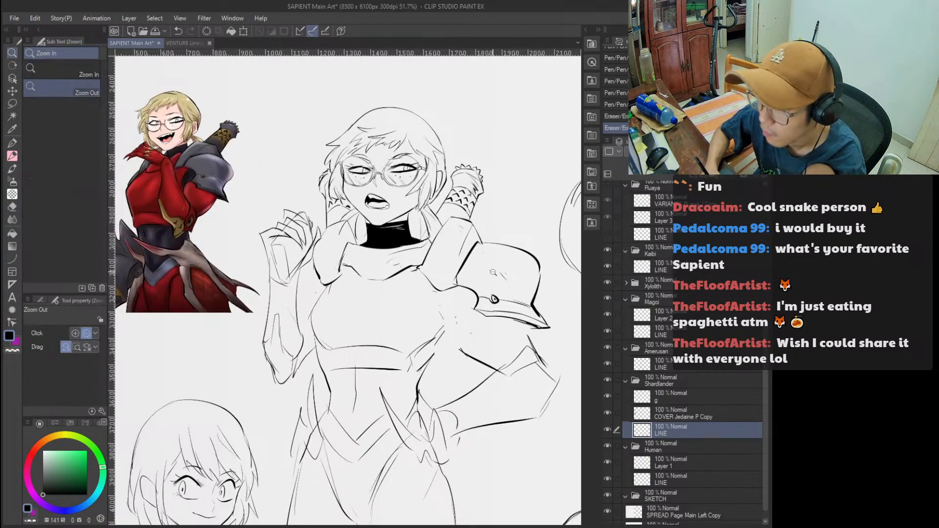
ctrl+alt+click(483, 249)
click(485, 310)
Draw a bold curved armpit line where the chest meets the right upper arm, below the shoulder guard.
key(p)
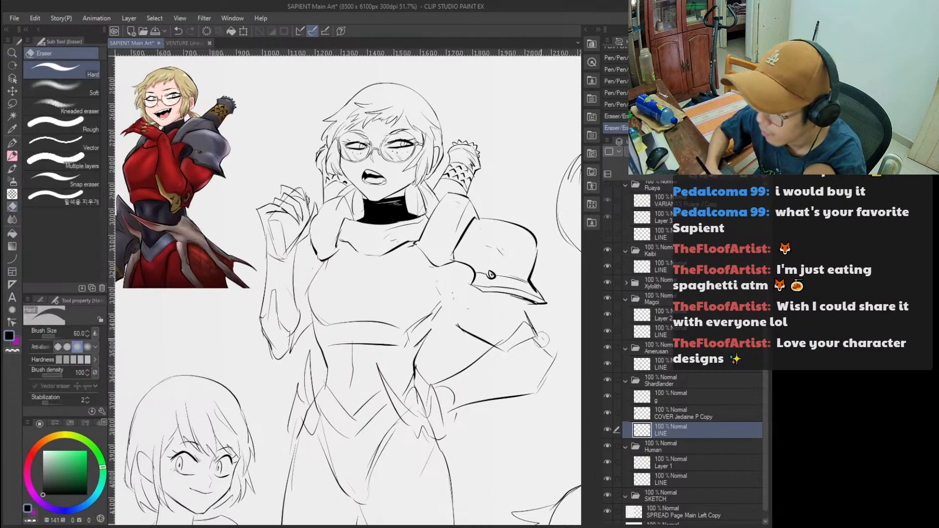
mouse_move(439, 274)
mouse_down()
mouse_move(433, 296)
mouse_move(444, 301)
mouse_up()
key(ctrl+z)
mouse_move(432, 266)
mouse_down()
mouse_move(446, 303)
mouse_move(426, 286)
mouse_move(449, 307)
mouse_move(441, 288)
mouse_up()
key(ctrl+z)
key(ctrl+z)
key(ctrl+z)
key(ctrl+z)
drag(441, 281, 453, 310)
key(ctrl+z)
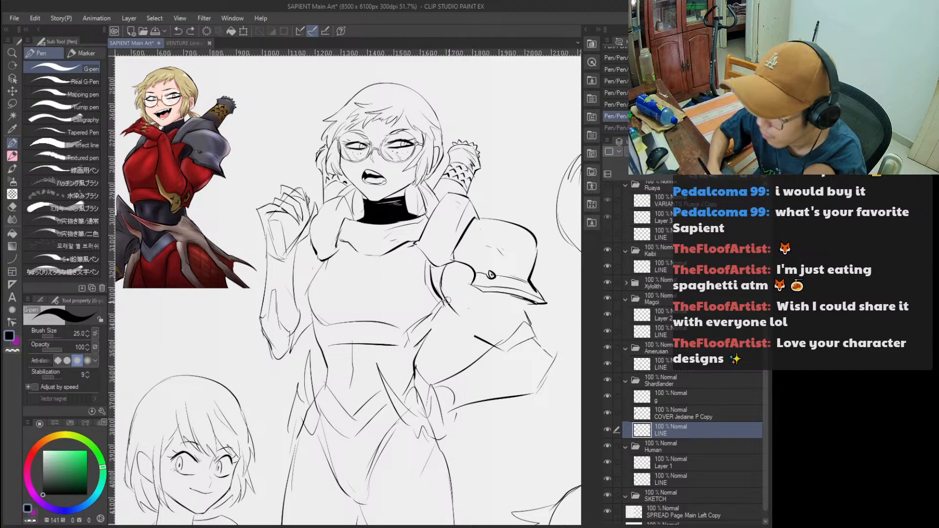
Redraw the right upper arm's lower contour and sleeve folds near the elbow, and save the file.
key(e)
mouse_move(492, 345)
mouse_down()
mouse_move(460, 318)
mouse_move(491, 340)
mouse_move(525, 318)
mouse_move(528, 294)
mouse_up()
key(p)
key(ctrl+z)
key(ctrl+z)
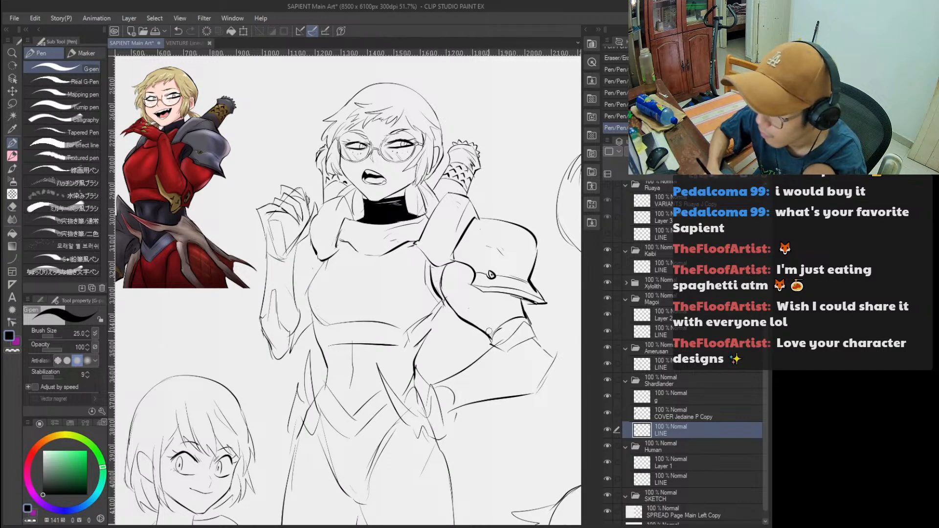
ctrl+alt+click(501, 302)
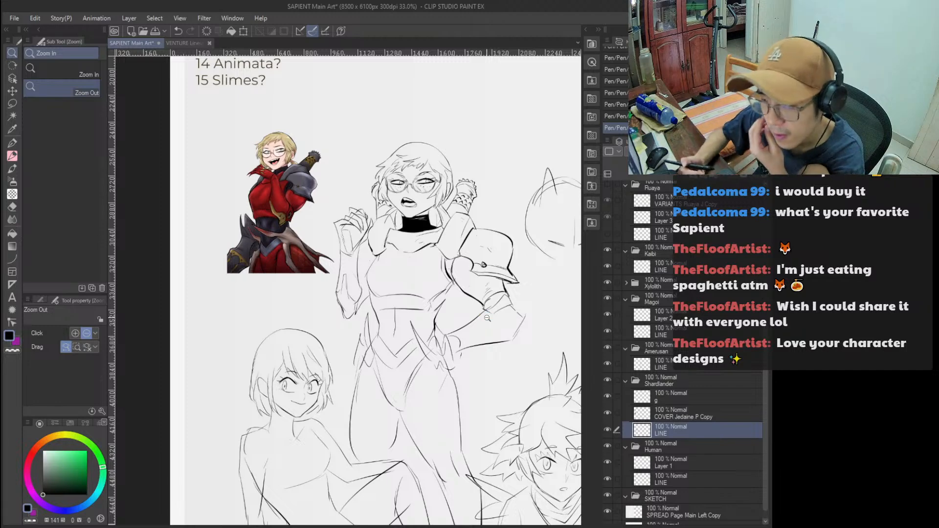
key(ctrl+s)
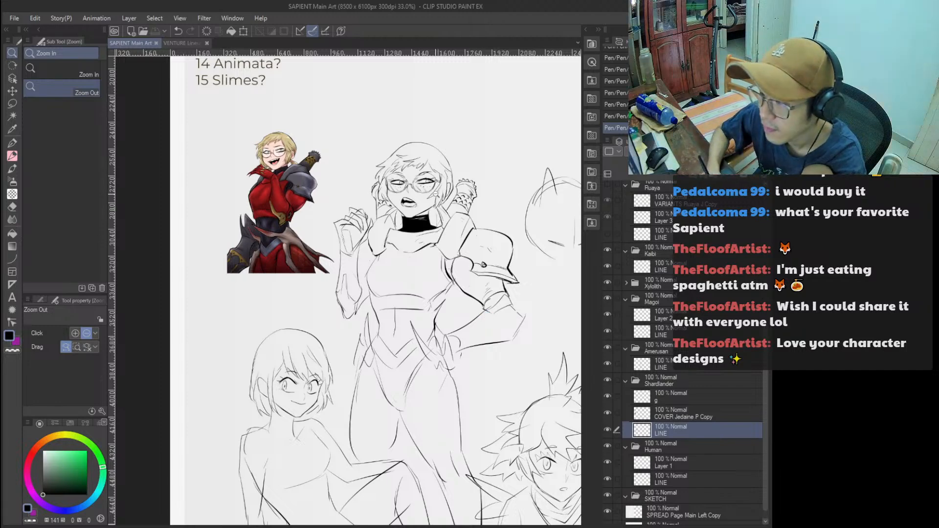
Redraw the jawline along the right side of the face and clean up the chin above the collar.
scroll(434, 196, up, 5)
key(p)
key(ctrl+z)
mouse_move(445, 258)
mouse_down()
mouse_move(467, 237)
mouse_move(462, 254)
mouse_move(475, 251)
mouse_up()
key(alt+space)
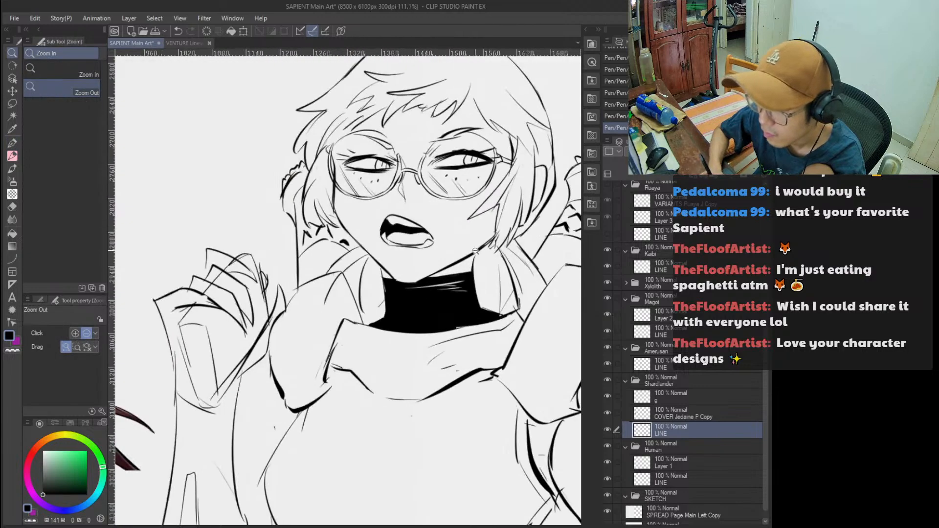
key(p)
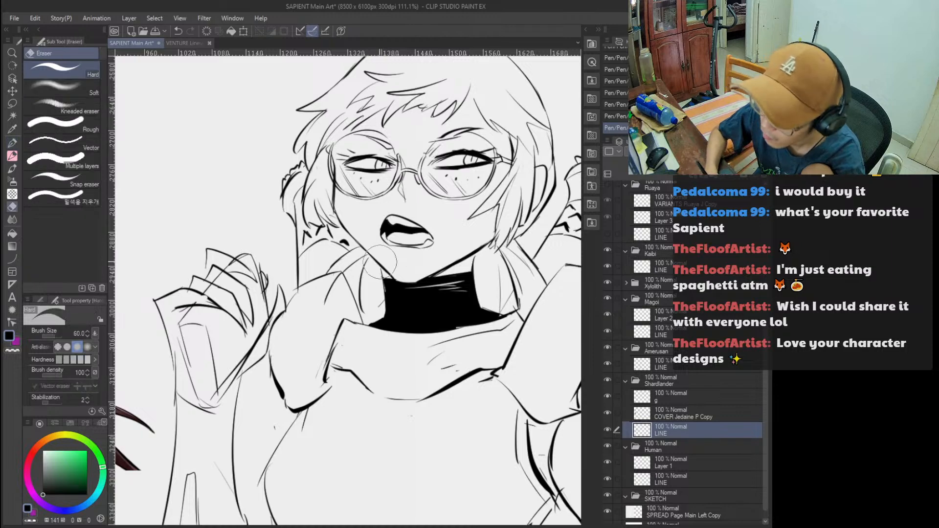
drag(424, 282, 395, 278)
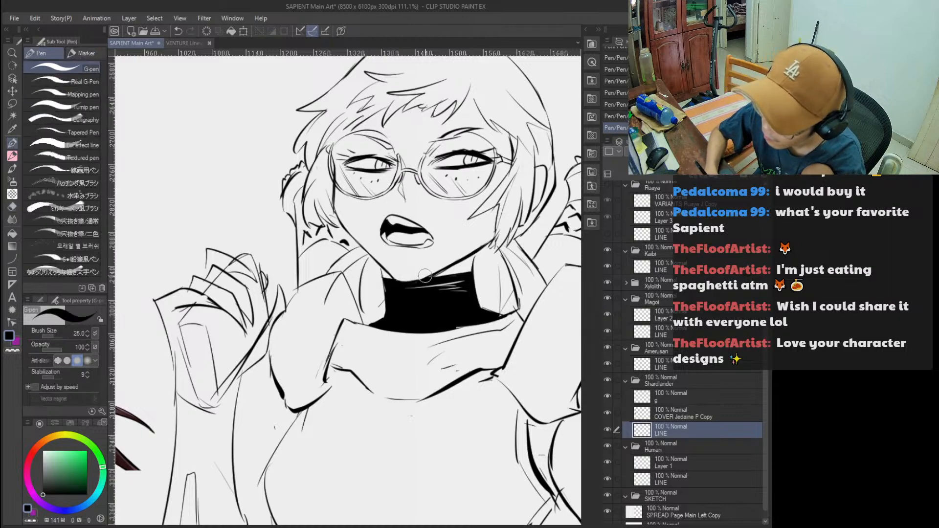
Erase the rough right forearm lines and redraw the bent elbow and forearm with clean, bold strokes.
key(alt+space)
drag(431, 235, 486, 255)
key(e)
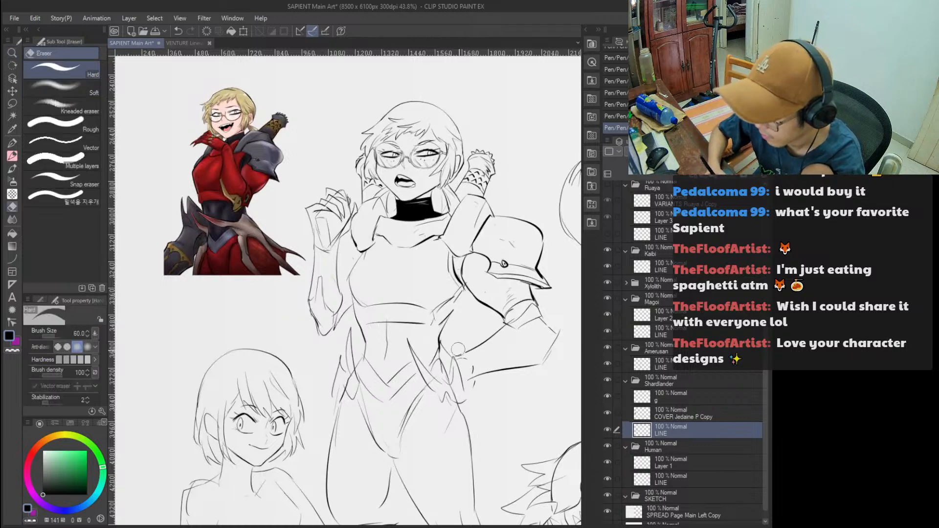
mouse_move(544, 358)
mouse_down()
mouse_move(495, 337)
mouse_move(558, 315)
mouse_move(479, 364)
mouse_up()
key(p)
mouse_move(523, 313)
mouse_down()
mouse_move(471, 349)
mouse_move(443, 345)
mouse_move(453, 350)
mouse_up()
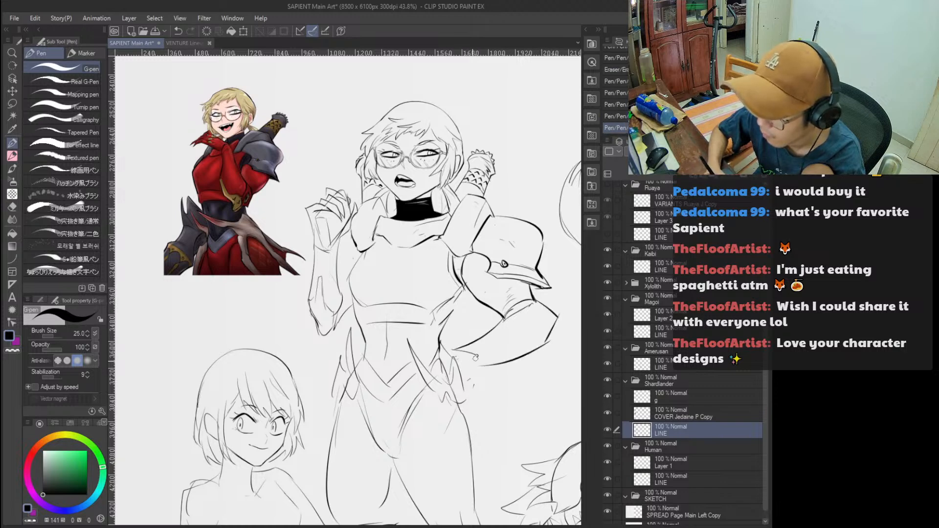
Erase the rough lines inside the raised left hand and redraw the contours of its palm.
ctrl+alt+click(485, 378)
drag(362, 243, 424, 319)
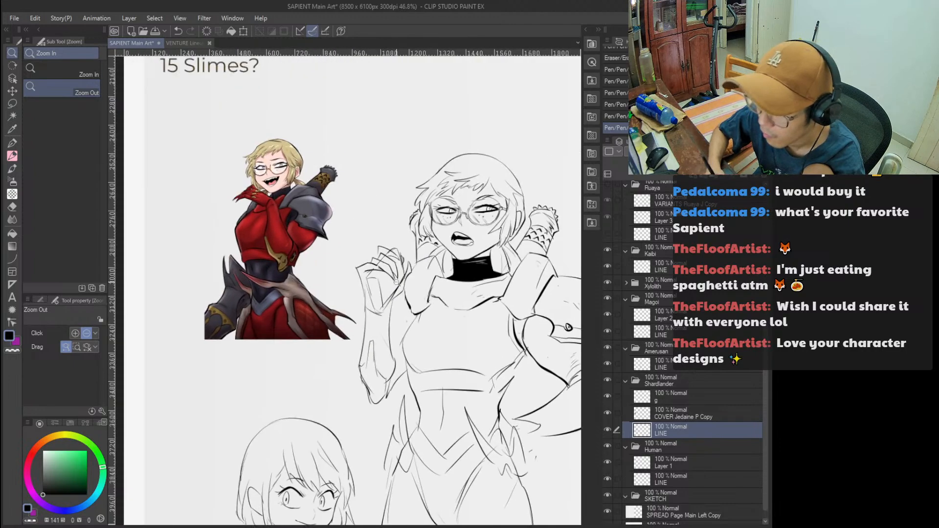
scroll(377, 249, up, 3)
key(e)
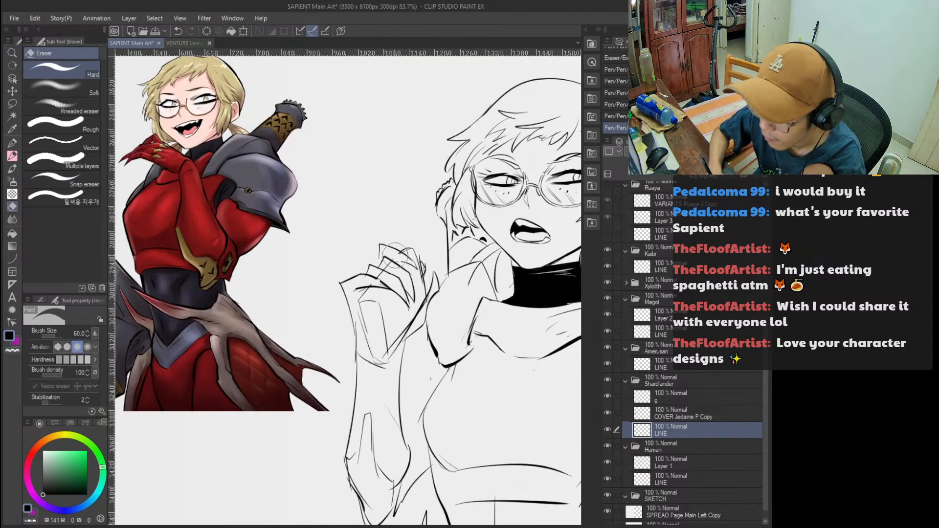
mouse_move(421, 295)
mouse_down()
mouse_move(441, 302)
mouse_move(429, 331)
mouse_move(384, 325)
mouse_move(386, 352)
mouse_move(406, 374)
mouse_move(423, 323)
mouse_move(398, 373)
mouse_up()
key(p)
drag(380, 309, 395, 362)
key(ctrl+z)
mouse_move(395, 361)
mouse_down()
mouse_move(415, 365)
mouse_move(403, 341)
mouse_up()
key(ctrl+z)
drag(398, 309, 405, 301)
key(ctrl+z)
Refine the curled fingers and thumb side of the raised left hand with cleaner strokes.
drag(453, 296, 434, 290)
mouse_move(414, 330)
mouse_down()
mouse_move(456, 275)
mouse_move(397, 294)
mouse_move(408, 283)
mouse_move(443, 283)
mouse_move(455, 328)
mouse_up()
key(e)
key(p)
key(e)
key(p)
mouse_move(430, 274)
mouse_down()
mouse_move(447, 313)
mouse_move(442, 300)
mouse_move(406, 311)
mouse_up()
key(alt+space)
drag(449, 335, 489, 312)
mouse_move(429, 322)
mouse_down()
mouse_move(455, 320)
mouse_move(418, 300)
mouse_move(406, 316)
mouse_move(439, 317)
mouse_move(435, 295)
mouse_move(450, 275)
mouse_move(448, 296)
mouse_up()
Erase the outermost fingertip of the raised hand and redraw it with a sharper point.
key(e)
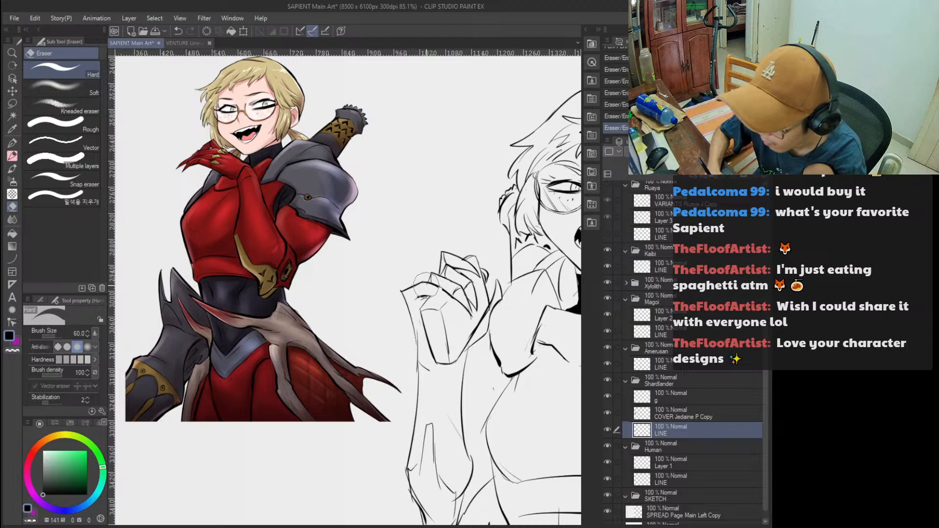
key(p)
drag(429, 285, 445, 292)
key(ctrl+z)
mouse_move(422, 297)
mouse_down()
mouse_move(454, 303)
mouse_move(436, 286)
mouse_move(448, 291)
mouse_move(407, 289)
mouse_move(423, 301)
mouse_up()
key(ctrl+z)
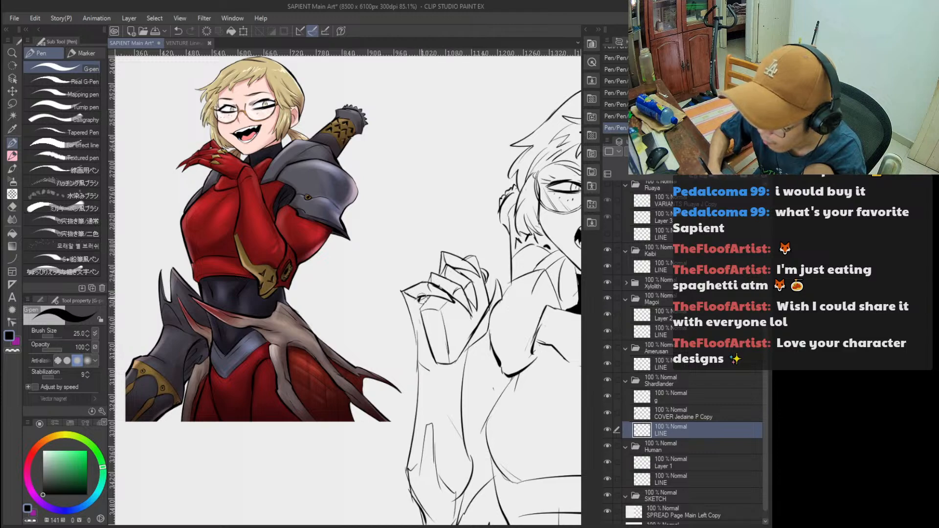
Erase the rough outer edge of the raised hand and redraw its line down to the wrist.
scroll(418, 300, down, 2)
scroll(413, 301, up, 4)
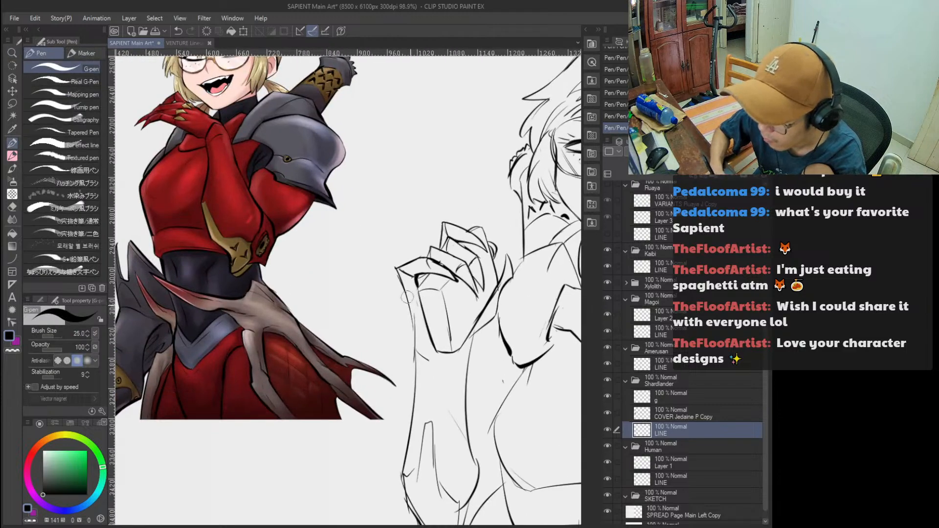
key(e)
scroll(410, 309, down, 2)
scroll(408, 313, up, 1)
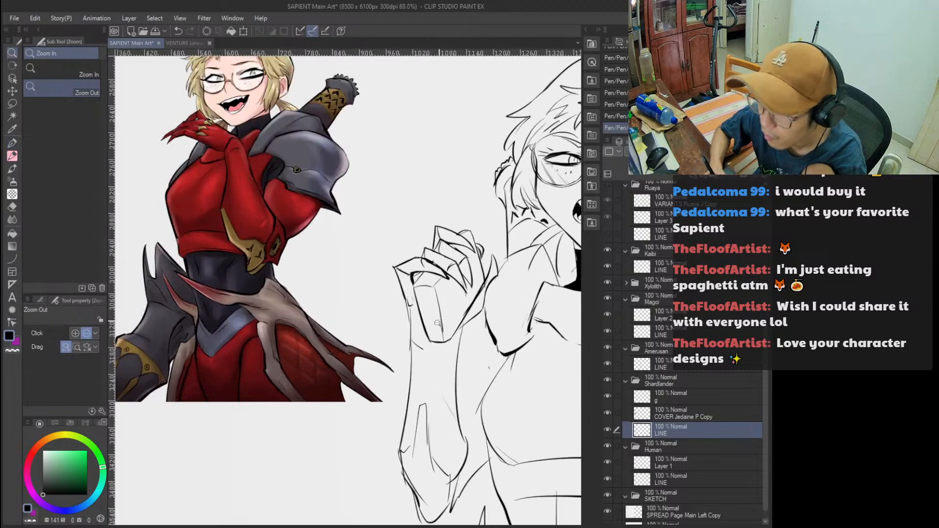
mouse_move(405, 319)
mouse_down()
mouse_move(424, 358)
mouse_move(402, 295)
mouse_move(418, 348)
mouse_up()
key(p)
key(ctrl+z)
Clean up the inner edge of the raised hand and redraw the line from the thumb to the wrist.
scroll(440, 303, down, 2)
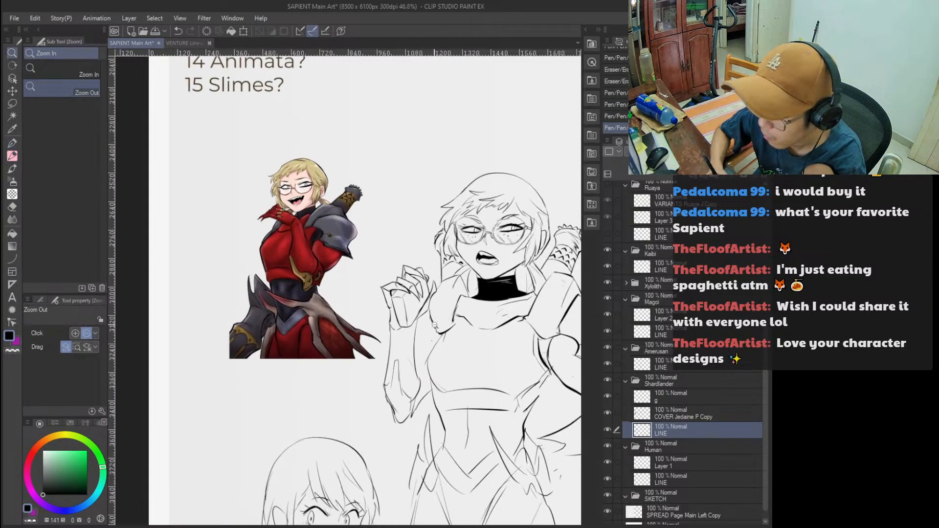
scroll(461, 289, up, 2)
scroll(461, 289, up, 1)
key(e)
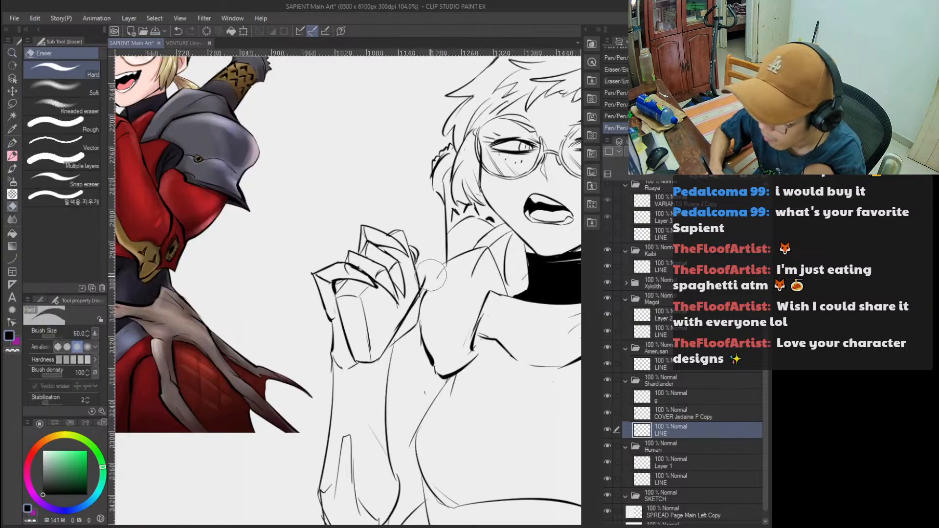
mouse_move(418, 323)
mouse_down()
mouse_move(413, 342)
mouse_move(387, 353)
mouse_up()
key(p)
key(e)
key(p)
mouse_move(437, 288)
mouse_down()
mouse_move(411, 327)
mouse_move(416, 250)
mouse_move(423, 293)
mouse_move(416, 337)
mouse_move(441, 284)
mouse_move(420, 281)
mouse_move(433, 276)
mouse_move(429, 261)
mouse_move(434, 298)
mouse_up()
key(ctrl+z)
key(e)
key(ctrl+space)
key(p)
Erase the rough left forearm and redraw its outline from the wrist down to the elbow with bold strokes.
key(ctrl+space)
key(e)
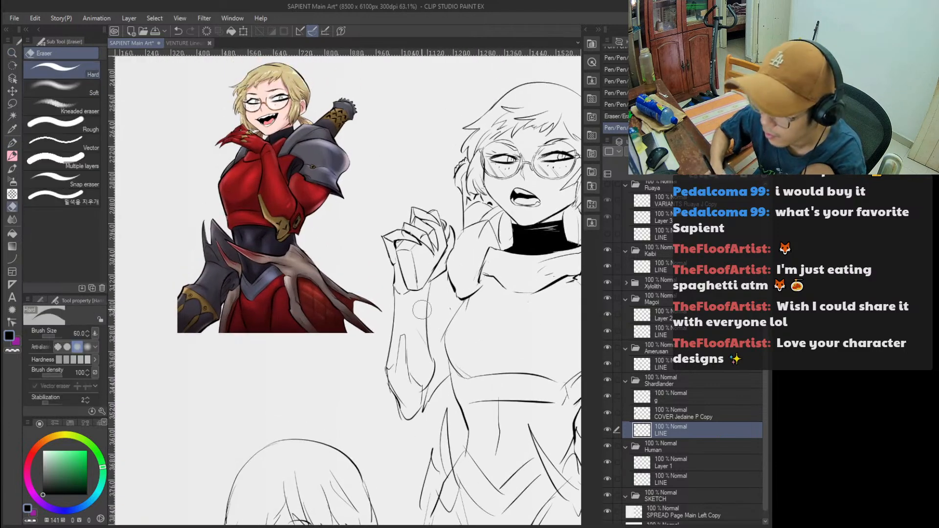
mouse_move(396, 323)
mouse_down()
mouse_move(383, 357)
mouse_move(394, 359)
mouse_move(420, 322)
mouse_move(431, 286)
mouse_move(422, 330)
mouse_move(430, 389)
mouse_up()
key(p)
drag(427, 281, 417, 399)
key(ctrl+z)
drag(398, 289, 375, 364)
mouse_move(375, 360)
mouse_down()
mouse_move(399, 408)
mouse_move(387, 395)
mouse_up()
key(ctrl+z)
key(ctrl+z)
drag(387, 389, 393, 407)
Draw the inner line of the elbow guard as a narrow point running up the left forearm.
drag(396, 332, 385, 371)
key(ctrl+z)
key(ctrl+z)
drag(398, 332, 387, 365)
key(ctrl+z)
key(ctrl+z)
drag(397, 320, 384, 367)
key(ctrl+z)
key(ctrl+z)
drag(400, 336, 396, 388)
key(ctrl+z)
key(ctrl+z)
mouse_move(400, 335)
mouse_down()
mouse_move(397, 386)
mouse_move(402, 373)
mouse_up()
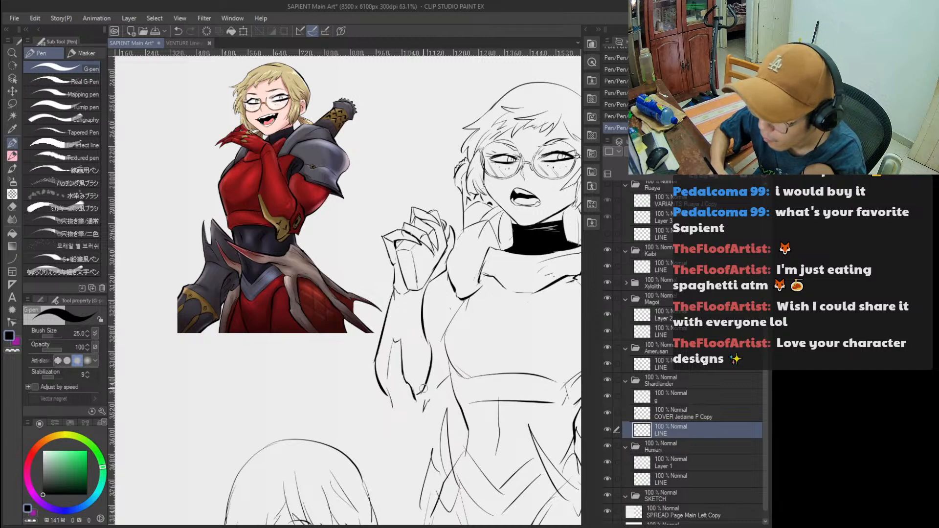
Draw the rounded lower edge of the left elbow guard with small jagged markings inside it.
key(ctrl+z)
mouse_move(380, 378)
mouse_down()
mouse_move(393, 413)
mouse_move(384, 388)
mouse_move(401, 398)
mouse_move(386, 402)
mouse_move(399, 399)
mouse_move(395, 388)
mouse_move(389, 403)
mouse_move(404, 404)
mouse_move(376, 396)
mouse_up()
key(ctrl+z)
key(ctrl+z)
key(ctrl+z)
key(ctrl+z)
mouse_move(377, 381)
mouse_down()
mouse_move(379, 404)
mouse_move(375, 384)
mouse_move(384, 404)
mouse_move(376, 376)
mouse_move(379, 400)
mouse_move(378, 382)
mouse_move(381, 395)
mouse_move(414, 400)
mouse_move(399, 413)
mouse_move(414, 399)
mouse_move(399, 418)
mouse_up()
key(ctrl+z)
key(ctrl+z)
mouse_move(381, 377)
mouse_down()
mouse_move(373, 387)
mouse_move(382, 422)
mouse_move(407, 426)
mouse_up()
key(ctrl+z)
key(ctrl+z)
drag(423, 395, 403, 419)
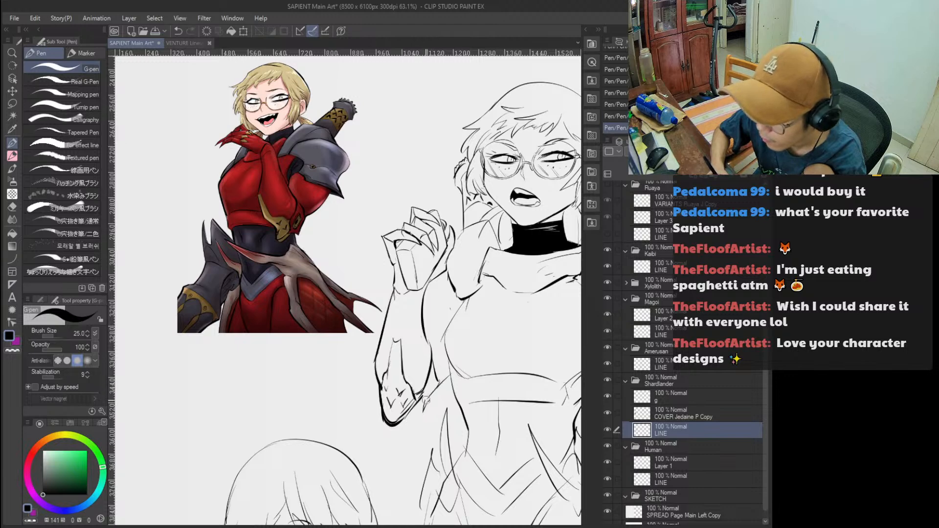
Draw a pointed spike on the inner side of the left elbow guard.
mouse_move(428, 400)
mouse_down()
mouse_move(426, 413)
mouse_move(411, 414)
mouse_up()
key(ctrl+z)
key(ctrl+z)
drag(433, 374, 422, 396)
Redraw the left shoulder plate's edges with bolder lines and add a small cuff curve at the left wrist.
scroll(432, 387, down, 3)
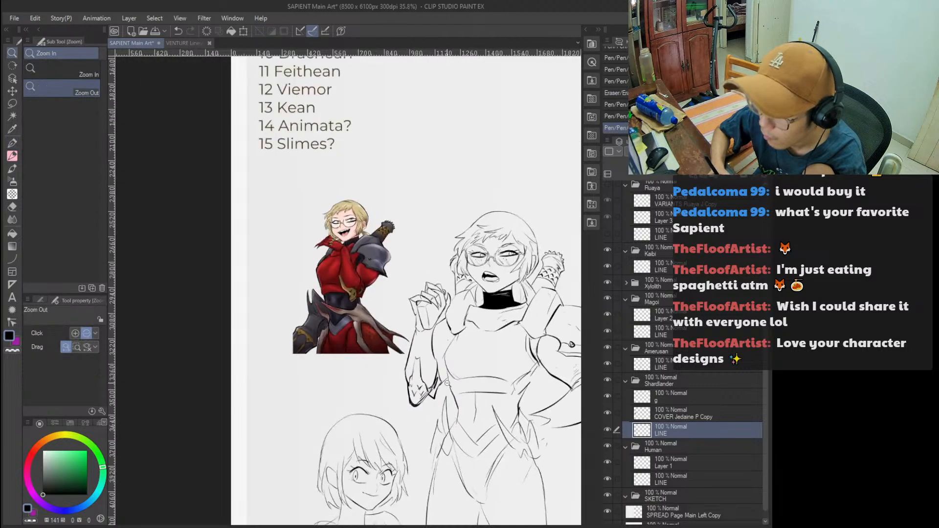
key(/)
click(413, 360)
scroll(442, 262, down, 4)
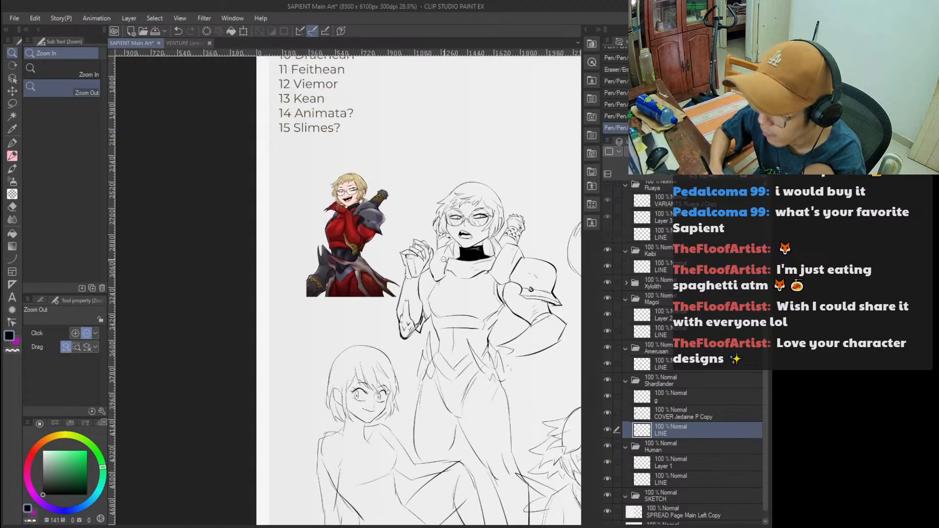
scroll(448, 264, up, 4)
key(p)
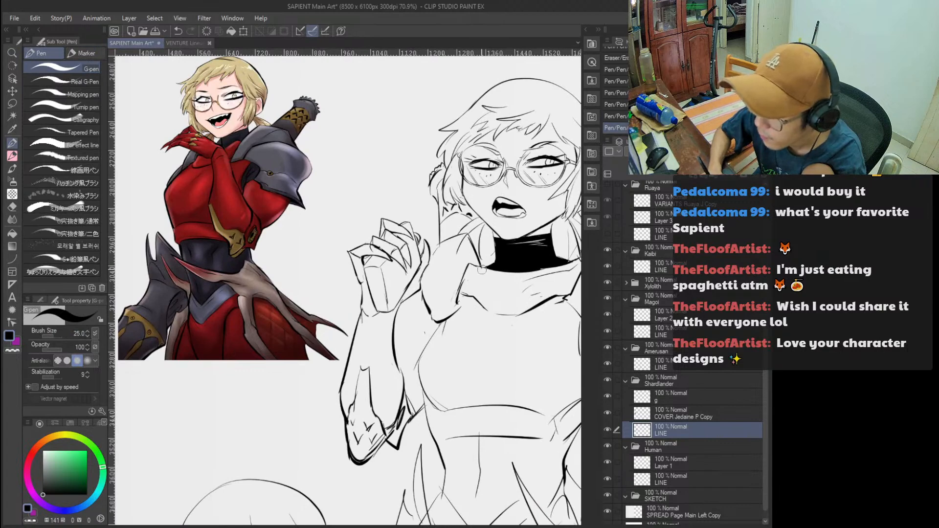
drag(464, 237, 454, 300)
drag(459, 234, 419, 270)
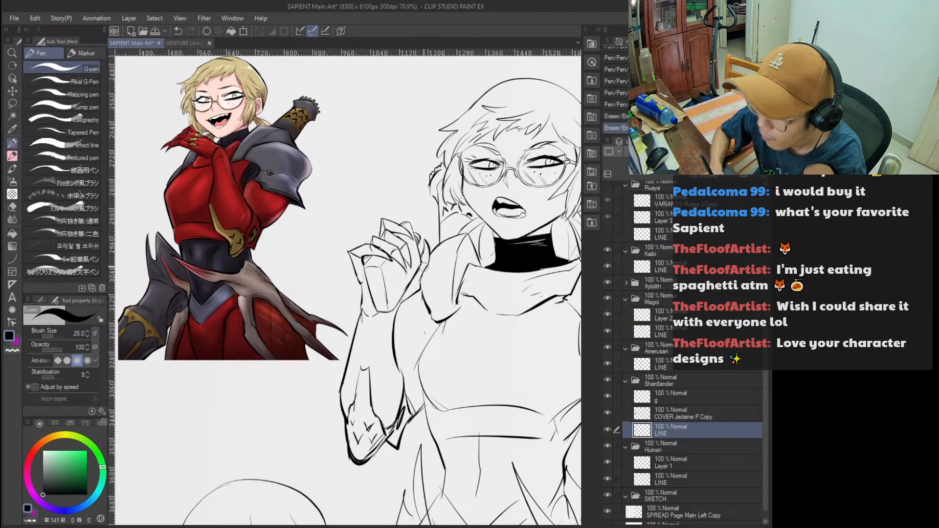
drag(360, 289, 353, 318)
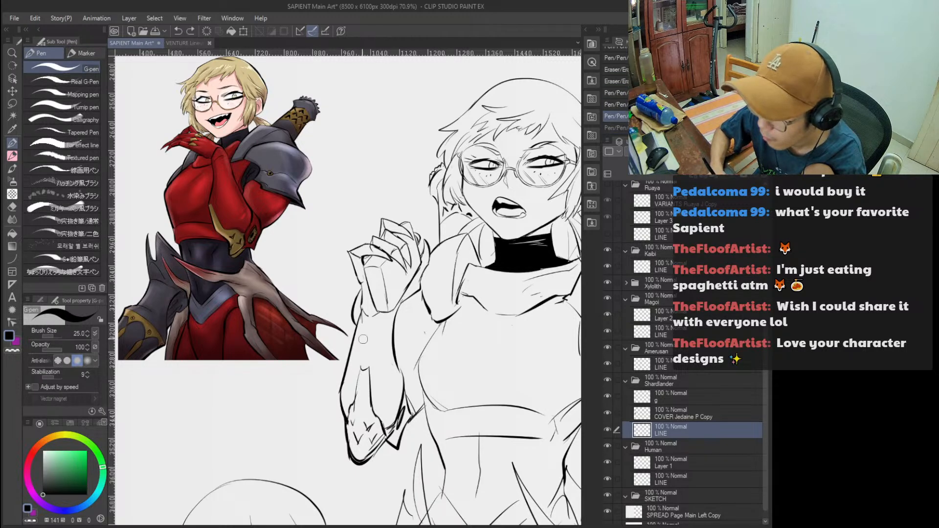
Draw the left upper arm between the forearm and the shoulder plate, with a small round detail beside the forearm.
drag(386, 345, 410, 343)
key(ctrl+z)
mouse_move(431, 312)
mouse_down()
mouse_move(399, 349)
mouse_move(399, 335)
mouse_up()
key(ctrl+z)
key(ctrl+z)
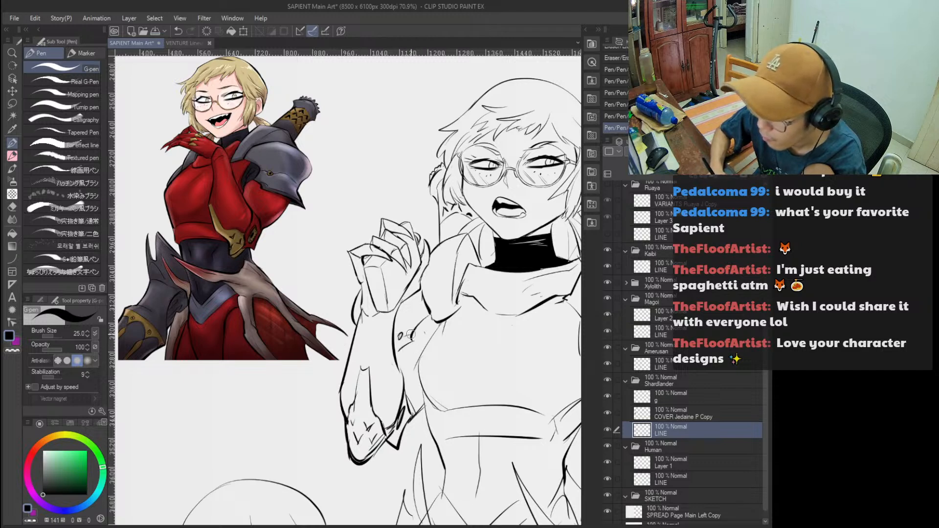
key(ctrl+z)
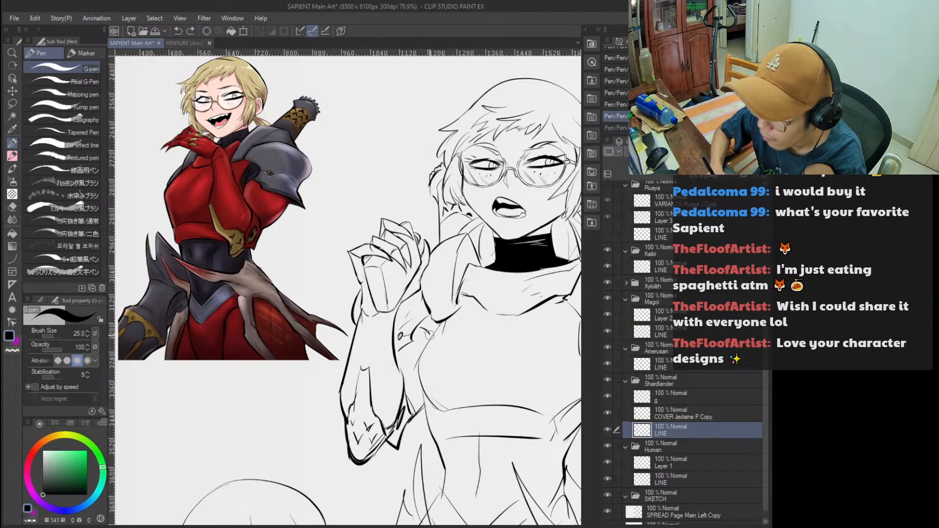
drag(430, 333, 432, 304)
key(ctrl+z)
key(ctrl+z)
Fill the gap under the left shoulder plate beside the chest with black and touch up its edges.
key(g)
click(431, 324)
click(432, 323)
key(slash)
click(450, 315)
click(451, 316)
alt+click(469, 308)
key(p)
key(p)
click(457, 304)
key(p)
click(449, 299)
key(p)
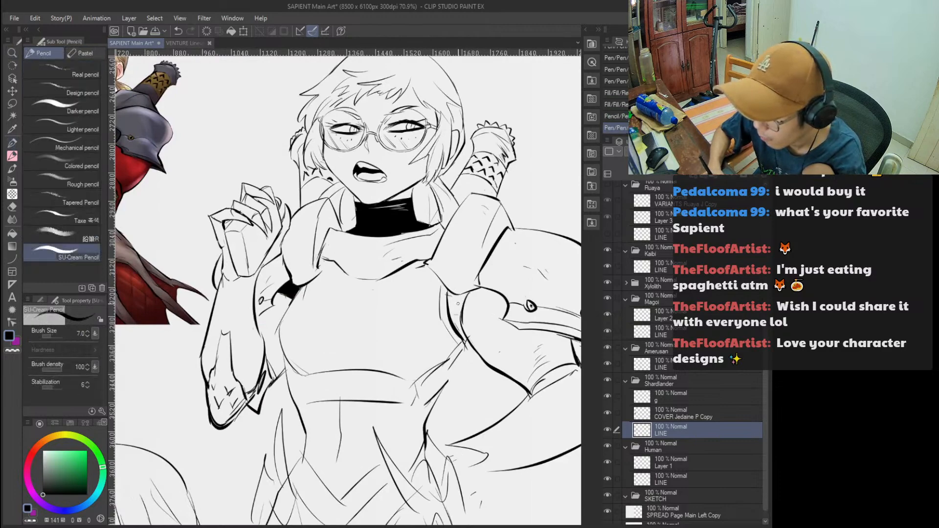
Fill the gap between the chest and the right upper arm with black and clean up its edges.
key(g)
key(g)
click(458, 308)
click(460, 317)
key(slash)
mouse_move(460, 317)
mouse_down()
mouse_move(440, 341)
mouse_move(470, 308)
mouse_move(463, 330)
mouse_move(457, 292)
mouse_up()
key(e)
key(slash)
drag(442, 237, 405, 285)
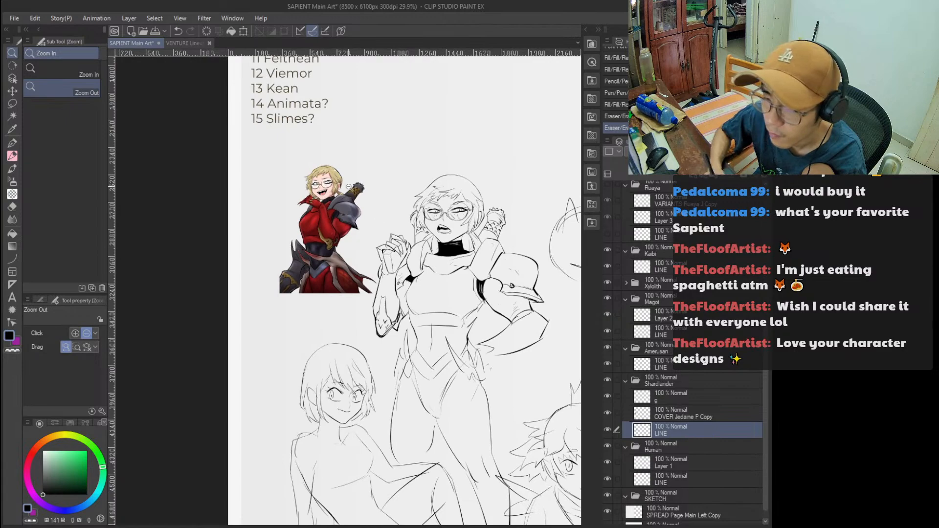
mouse_move(364, 247)
mouse_down()
mouse_move(393, 229)
mouse_move(423, 274)
mouse_move(416, 297)
mouse_up()
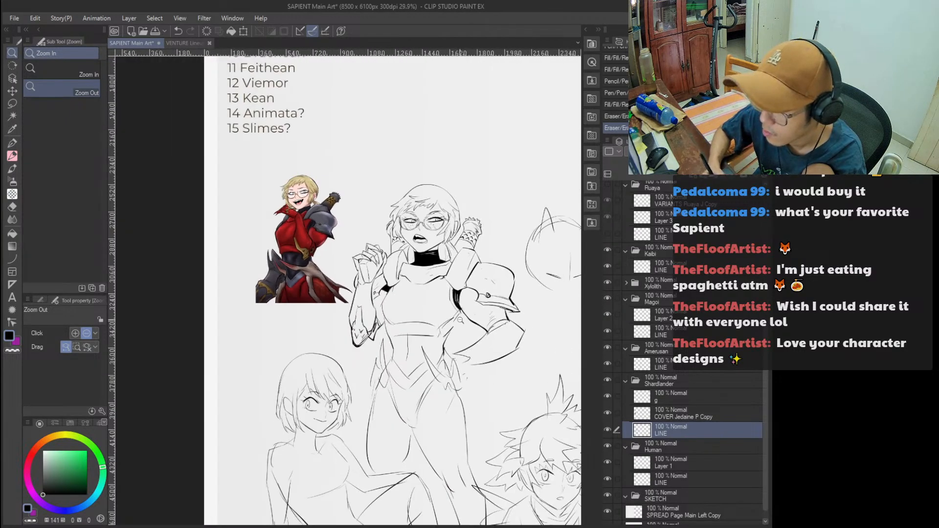
Try bolder outlines for the right elbow and the lower edge of the right forearm.
mouse_move(524, 327)
mouse_down()
mouse_move(543, 324)
mouse_move(534, 348)
mouse_up()
key(e)
key(p)
mouse_move(516, 382)
mouse_down()
mouse_move(542, 357)
mouse_move(517, 385)
mouse_up()
key(ctrl+z)
key(ctrl+z)
mouse_move(528, 346)
mouse_down()
mouse_move(529, 330)
mouse_move(553, 372)
mouse_move(546, 356)
mouse_up()
key(ctrl+z)
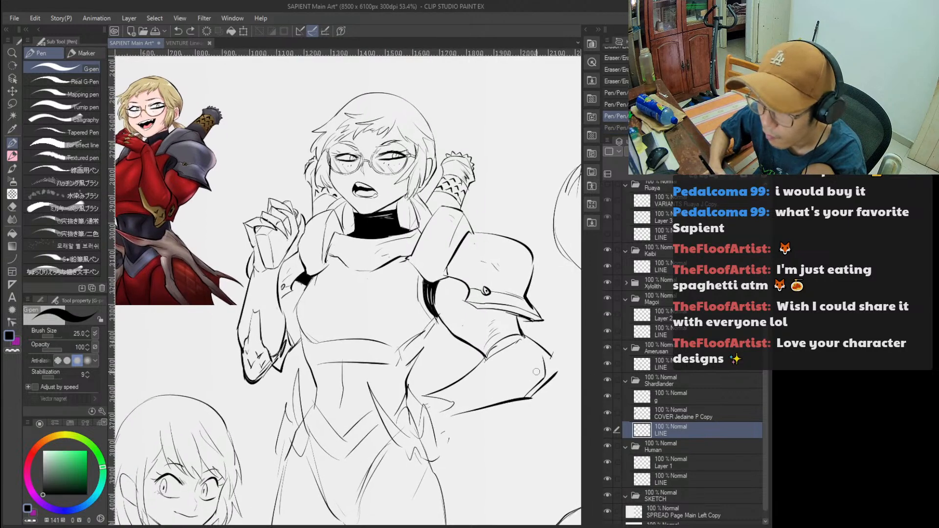
key(ctrl+z)
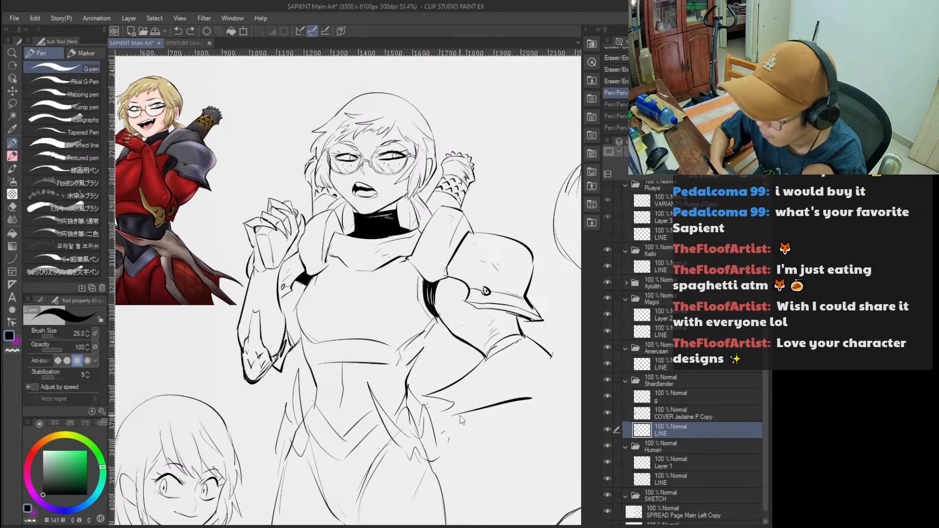
key(ctrl+z)
Redraw the right elbow guard as a pointed plate closing off the bent arm.
mouse_move(557, 369)
mouse_down()
mouse_move(515, 400)
mouse_move(486, 397)
mouse_move(521, 346)
mouse_move(524, 356)
mouse_up()
key(ctrl+z)
key(ctrl+z)
key(ctrl+z)
key(ctrl+z)
key(ctrl+z)
key(ctrl+z)
key(e)
key(p)
mouse_move(523, 351)
mouse_down()
mouse_move(532, 382)
mouse_move(552, 367)
mouse_move(535, 356)
mouse_move(549, 375)
mouse_up()
key(ctrl+z)
key(ctrl+z)
key(ctrl+z)
mouse_move(538, 372)
mouse_down()
mouse_move(502, 387)
mouse_move(544, 368)
mouse_up()
Add small angular detail marks inside the right elbow guard.
key(e)
key(p)
key(ctrl+z)
key(ctrl+z)
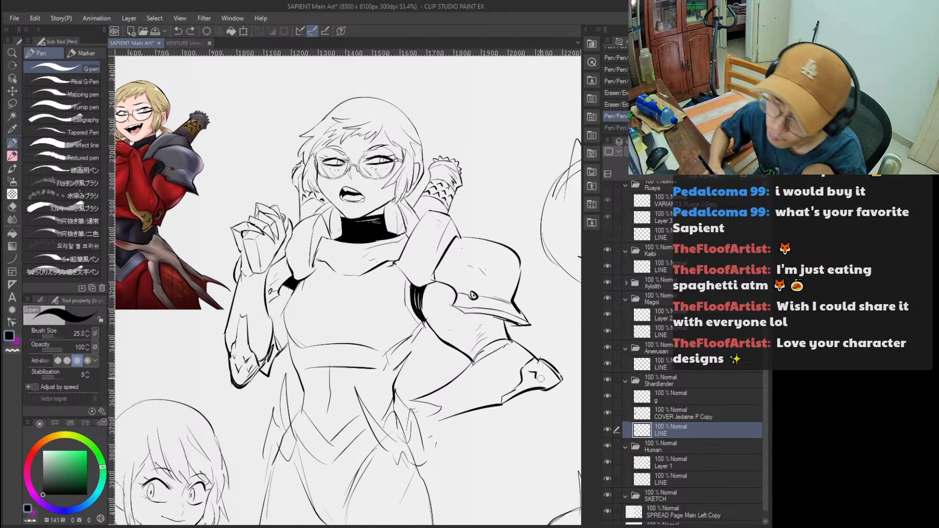
key(ctrl+z)
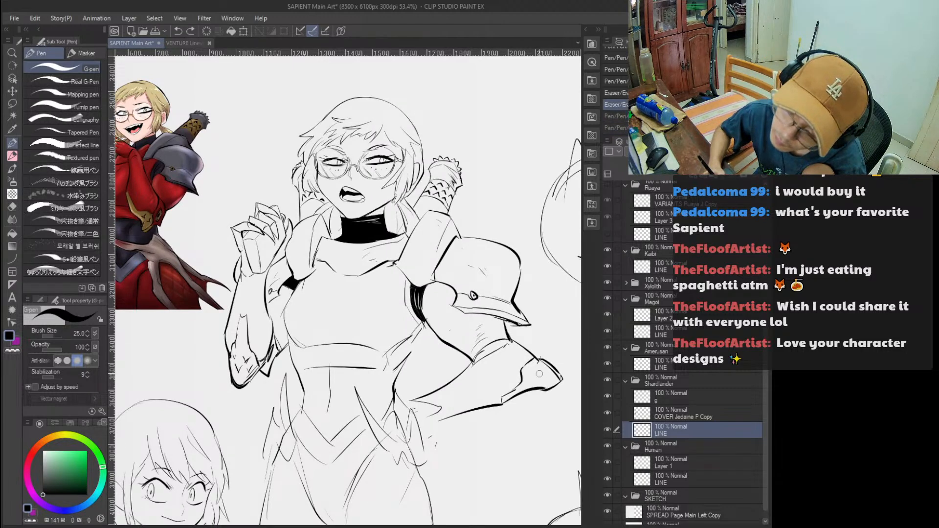
mouse_move(538, 364)
mouse_down()
mouse_move(550, 380)
mouse_move(536, 377)
mouse_up()
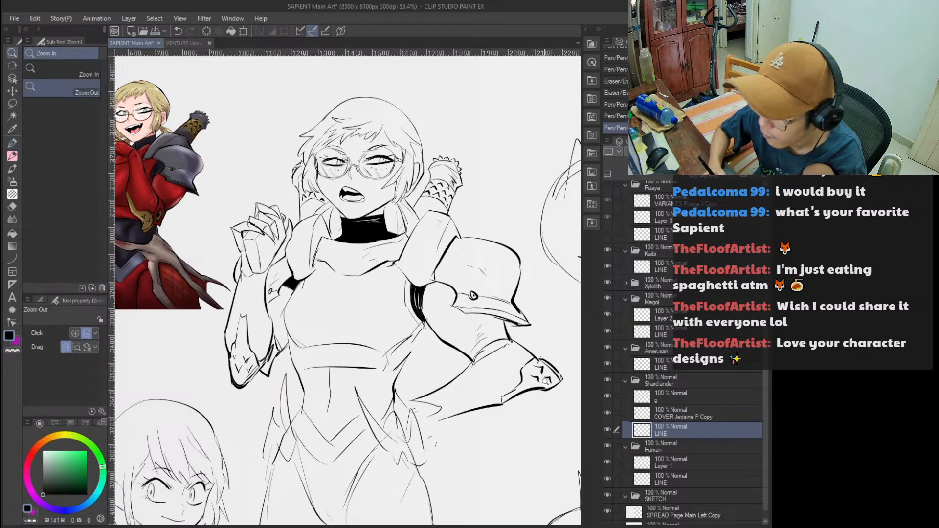
Clean up and redraw the cuff lines where the right upper arm meets the forearm.
ctrl+alt+click(538, 370)
ctrl+click(535, 369)
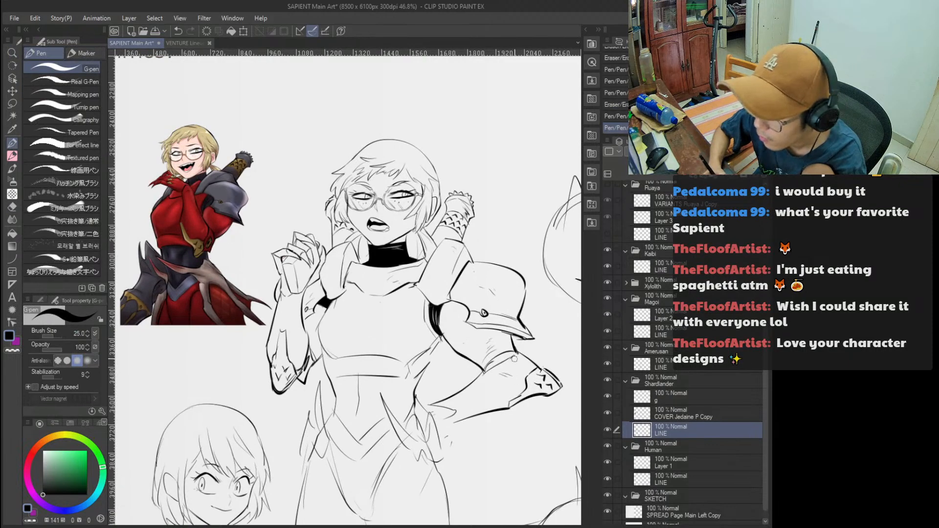
key(e)
drag(484, 372, 516, 352)
key(ctrl+z)
key(ctrl+z)
mouse_move(485, 370)
mouse_down()
mouse_move(517, 363)
mouse_move(486, 373)
mouse_move(494, 366)
mouse_move(479, 370)
mouse_move(481, 358)
mouse_move(482, 373)
mouse_move(504, 358)
mouse_move(479, 374)
mouse_move(492, 357)
mouse_up()
key(e)
key(p)
key(ctrl+z)
key(ctrl+z)
key(ctrl+z)
key(ctrl+z)
mouse_move(484, 362)
mouse_down()
mouse_move(514, 353)
mouse_move(501, 348)
mouse_move(492, 364)
mouse_move(504, 398)
mouse_move(505, 353)
mouse_up()
Redraw the side contours of the breastplate with bolder lines.
drag(523, 309, 563, 306)
drag(421, 304, 462, 290)
mouse_move(431, 240)
mouse_down()
mouse_move(397, 293)
mouse_move(411, 313)
mouse_move(470, 316)
mouse_move(437, 316)
mouse_up()
key(ctrl+z)
key(p)
key(e)
key(p)
mouse_move(395, 267)
mouse_down()
mouse_move(386, 299)
mouse_move(402, 321)
mouse_move(386, 293)
mouse_move(399, 269)
mouse_move(387, 294)
mouse_up()
key(ctrl+z)
key(ctrl+z)
key(ctrl+z)
key(e)
key(p)
key(ctrl+z)
Erase the rough lower rim of the breastplate and redraw its curved band with bold lines.
mouse_move(395, 264)
mouse_down()
mouse_move(387, 293)
mouse_move(408, 333)
mouse_move(464, 327)
mouse_up()
key(ctrl+z)
key(ctrl+z)
key(ctrl+z)
drag(399, 323, 477, 330)
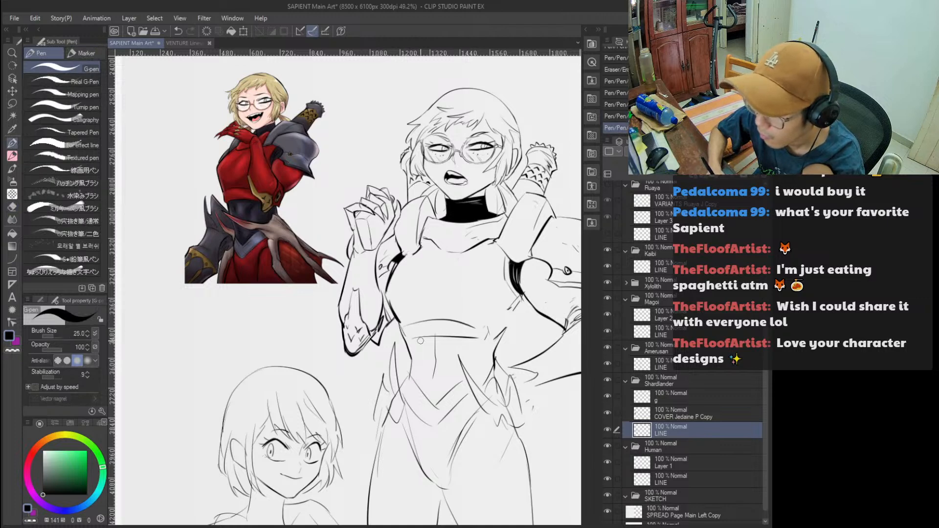
key(e)
mouse_move(416, 339)
mouse_down()
mouse_move(479, 346)
mouse_move(498, 327)
mouse_move(476, 338)
mouse_up()
key(p)
key(ctrl+z)
key(ctrl+z)
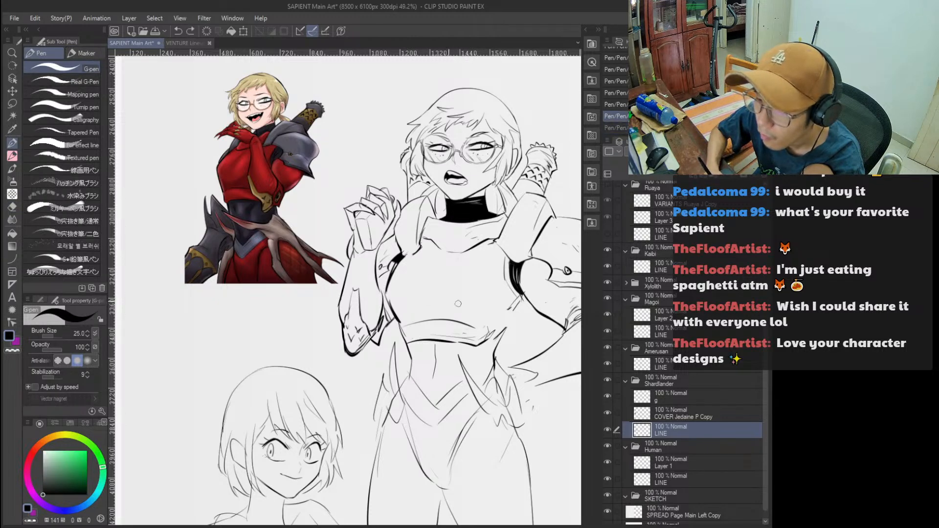
Add light surface strokes to the breastplate and a seam with small round rivets along its right side.
mouse_move(477, 276)
mouse_down()
mouse_move(490, 298)
mouse_move(498, 282)
mouse_move(520, 303)
mouse_move(508, 328)
mouse_up()
key(ctrl+z)
key(ctrl+z)
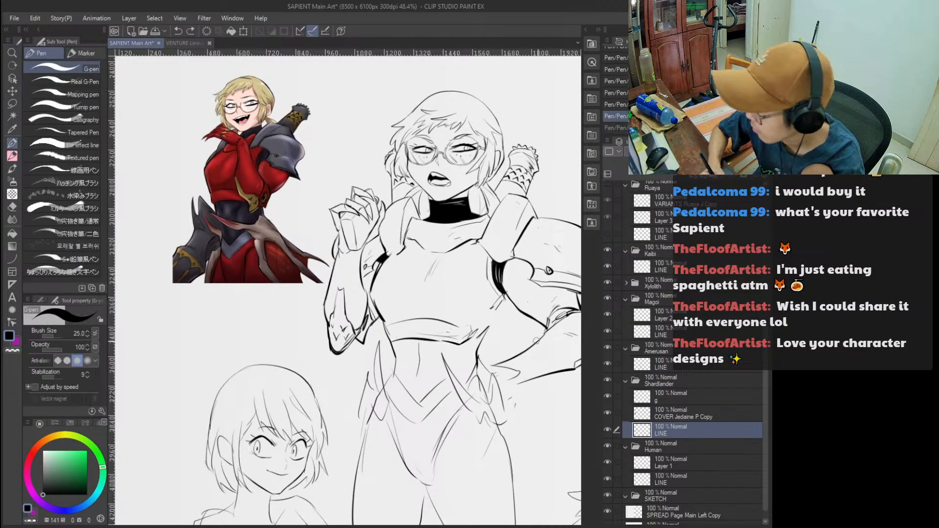
click(479, 199)
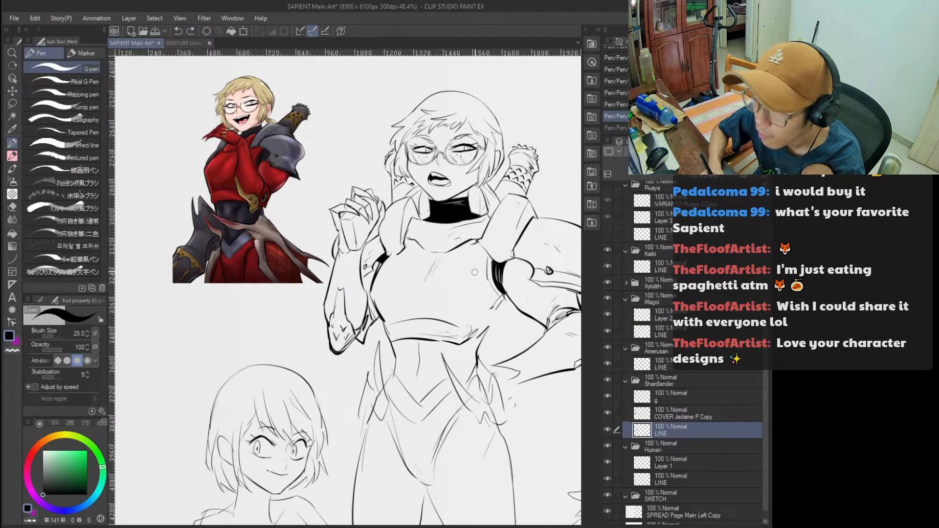
key(ctrl+z)
mouse_move(476, 251)
mouse_down()
mouse_move(482, 276)
mouse_move(462, 289)
mouse_move(466, 281)
mouse_up()
key(ctrl+z)
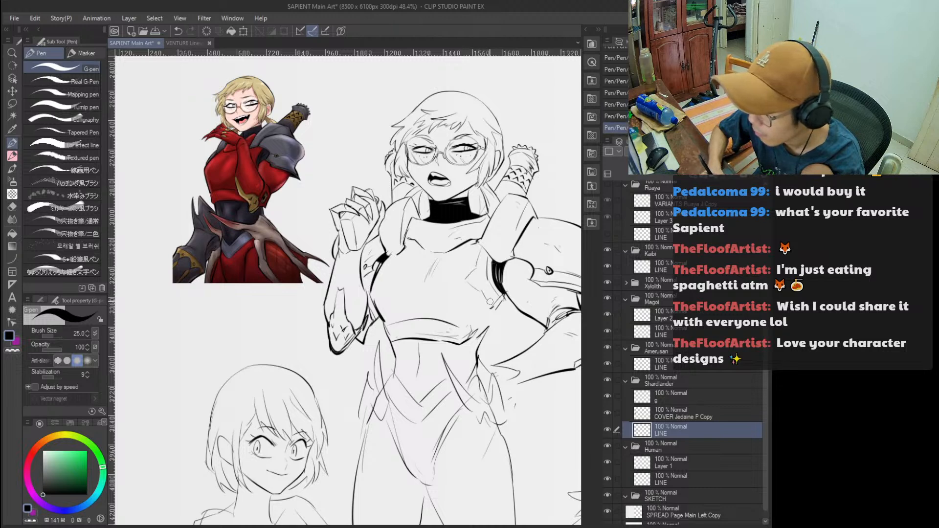
scroll(485, 290, up, 2)
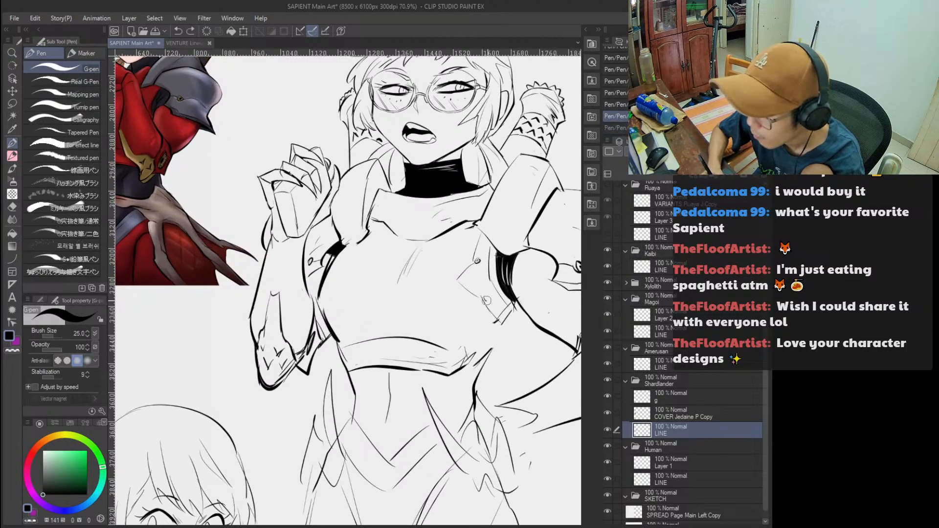
scroll(490, 297, down, 3)
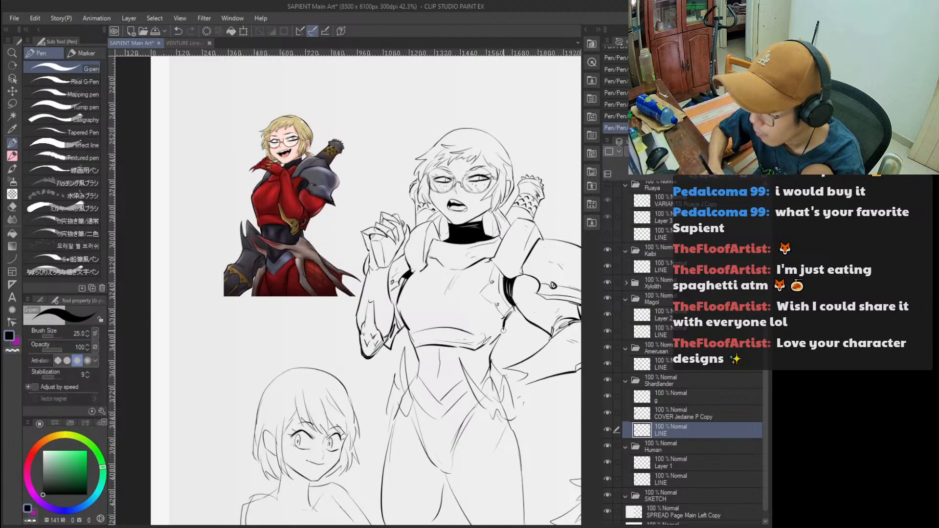
Redraw the outer contour of the right hip and thigh with a bolder line.
alt+click(506, 335)
alt+click(501, 361)
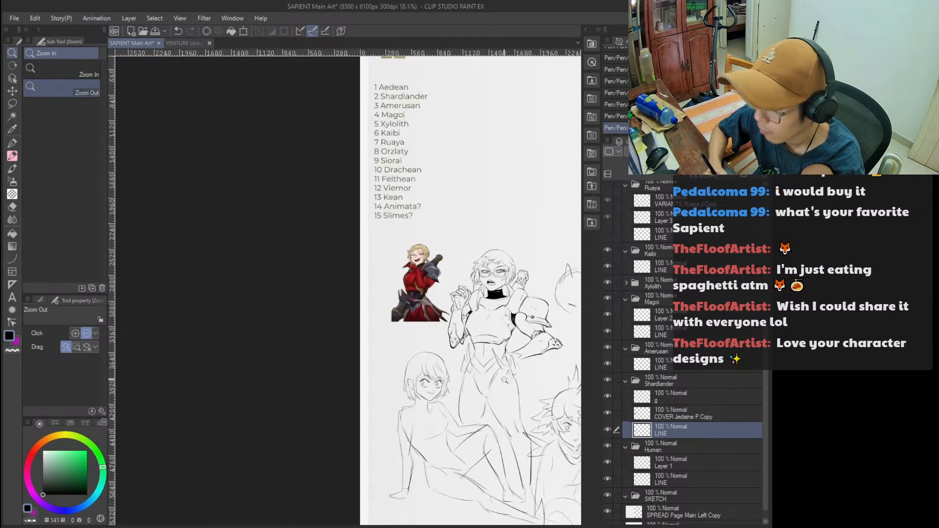
scroll(503, 287, up, 4)
key(e)
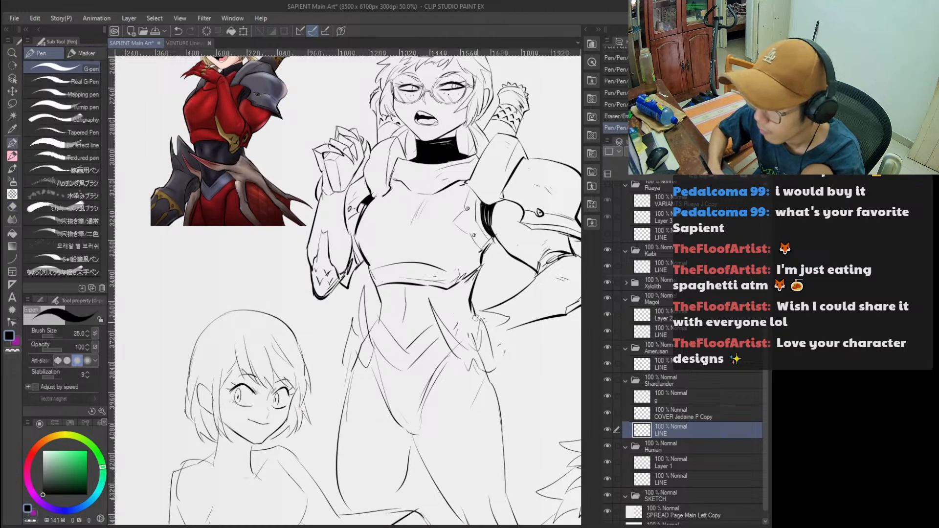
alt+click(470, 344)
scroll(473, 324, up, 1)
key(p)
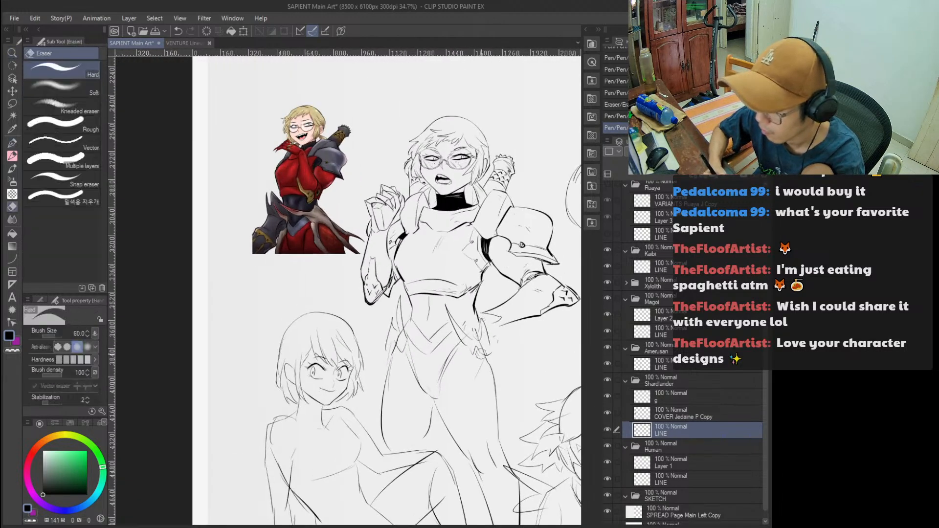
drag(499, 430, 498, 322)
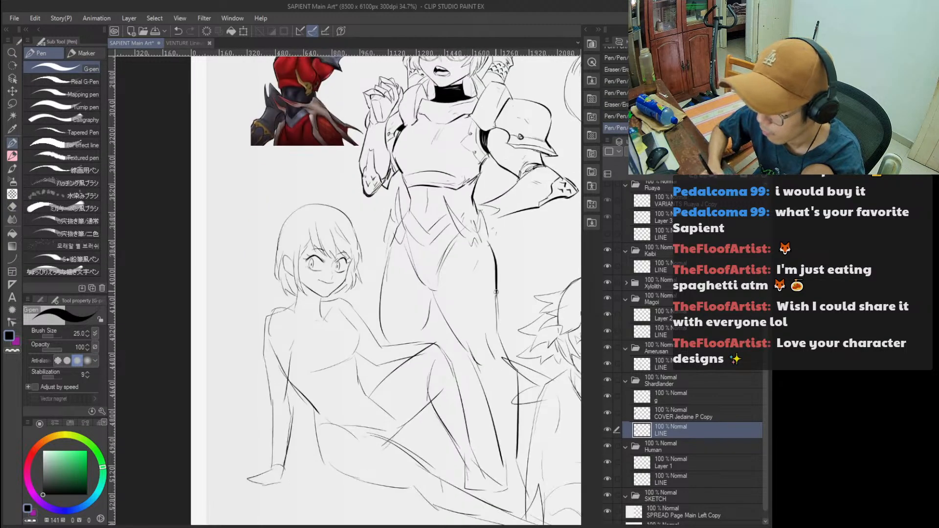
alt+click(459, 303)
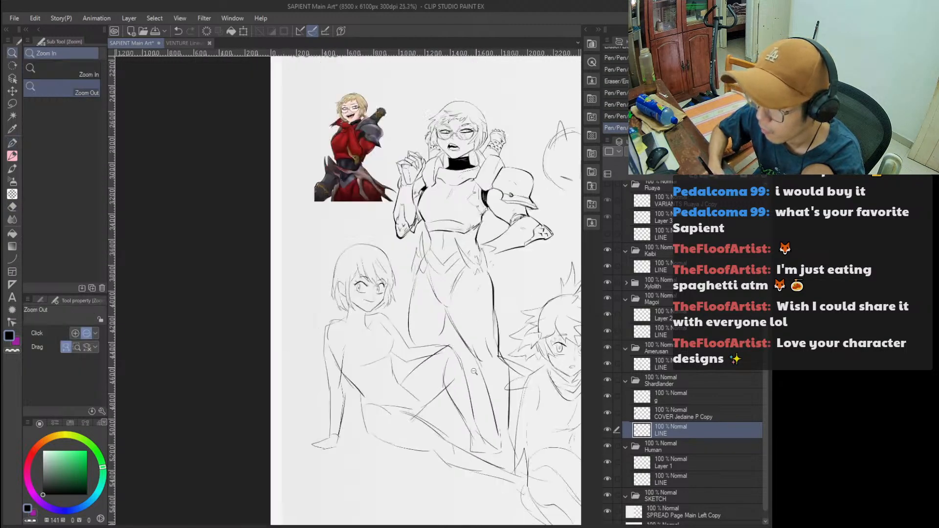
scroll(443, 327, up, 2)
key(p)
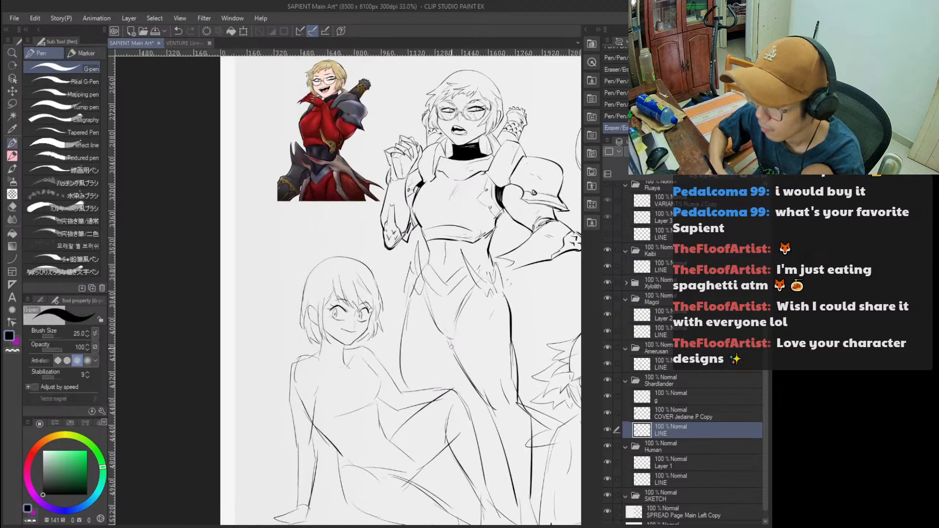
Redraw the outer contour of the left hip and thigh with a bolder line.
drag(410, 299, 406, 326)
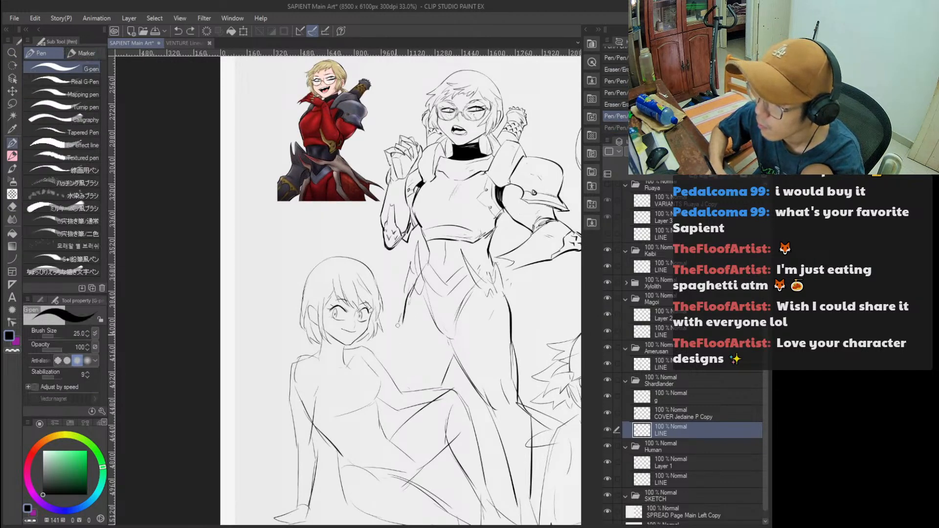
key(/)
alt+click(456, 223)
click(462, 171)
click(413, 167)
scroll(438, 307, down, 3)
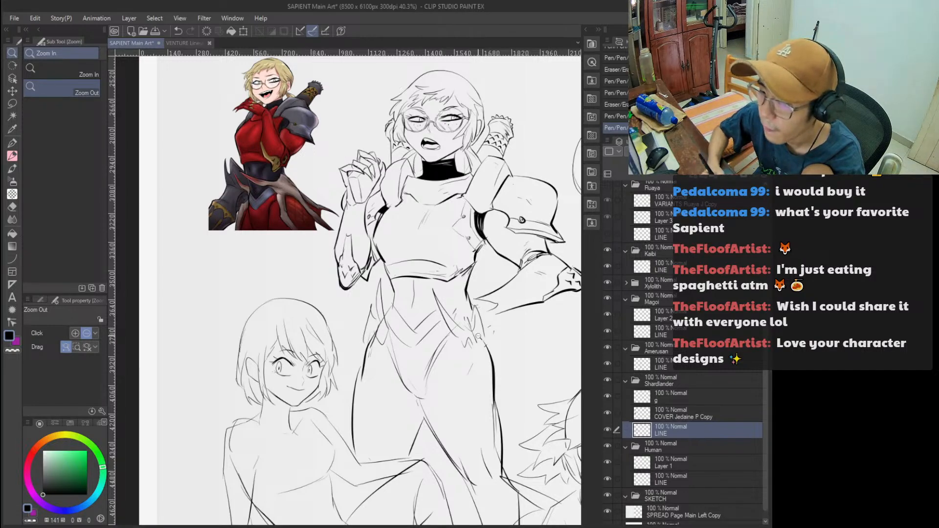
Erase the rough sketch lines around the right hip and the end of the waist armour.
click(485, 361)
scroll(486, 360, up, 2)
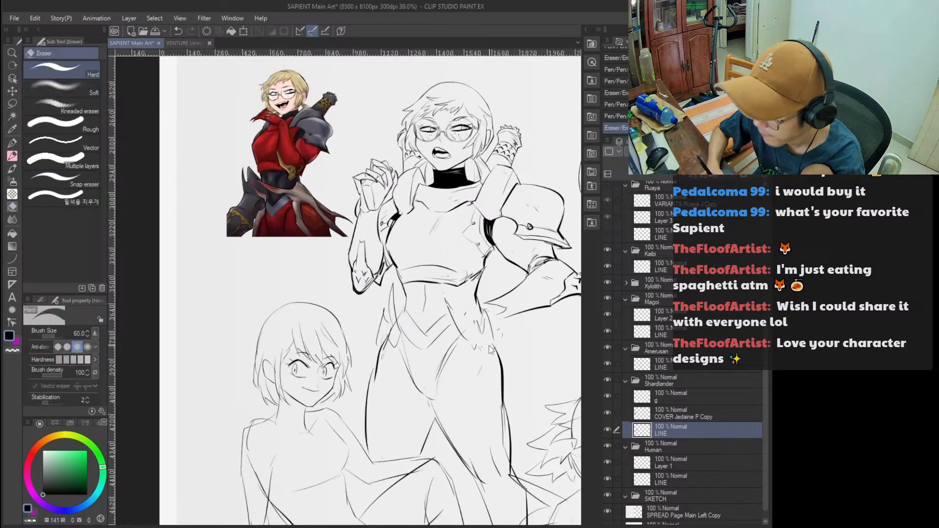
scroll(489, 341, up, 1)
key(e)
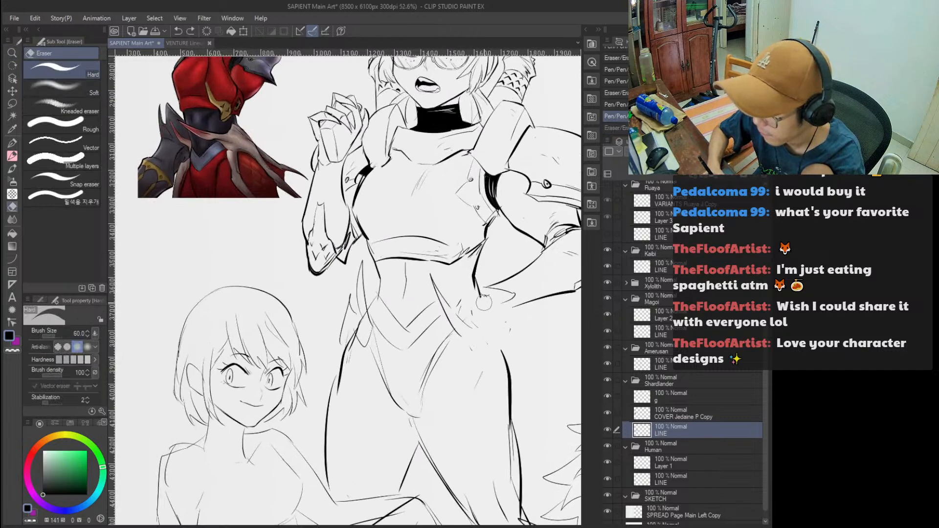
mouse_move(518, 343)
mouse_down()
mouse_move(439, 292)
mouse_move(474, 331)
mouse_up()
Draw the curved, pointed hip guard from the waist to the right hip with bold lines.
key(p)
key(ctrl+z)
drag(435, 274, 471, 328)
key(ctrl+z)
mouse_move(438, 291)
mouse_down()
mouse_move(470, 329)
mouse_move(449, 323)
mouse_move(509, 363)
mouse_move(499, 360)
mouse_up()
key(ctrl+z)
key(ctrl+z)
mouse_move(486, 328)
mouse_down()
mouse_move(485, 287)
mouse_move(489, 323)
mouse_up()
mouse_move(481, 291)
mouse_down()
mouse_move(494, 318)
mouse_move(479, 323)
mouse_move(485, 288)
mouse_up()
key(ctrl+z)
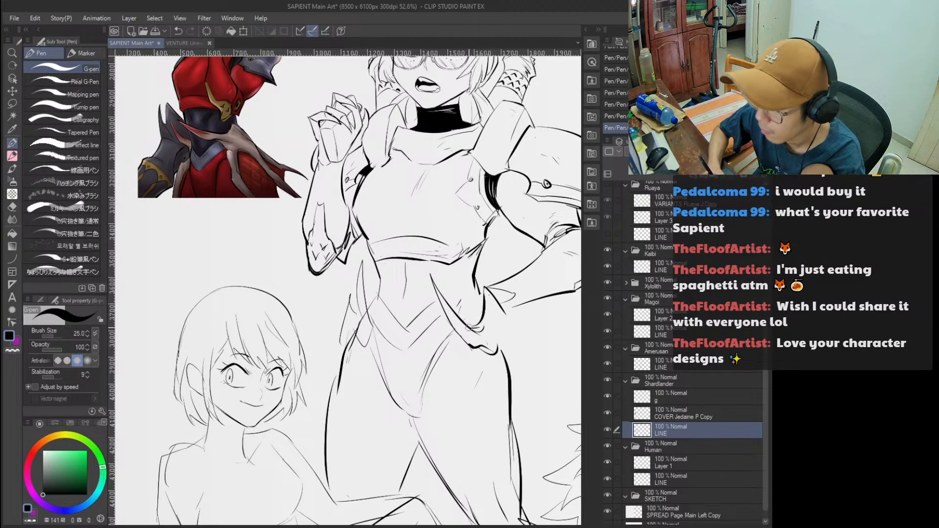
drag(471, 327, 478, 330)
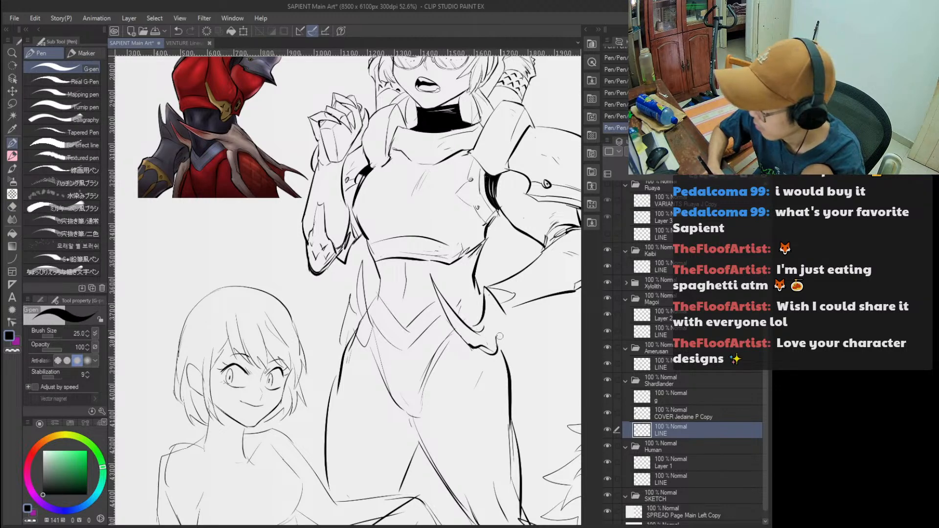
Try a line trailing outward and down from the right hip.
ctrl+alt+click(442, 223)
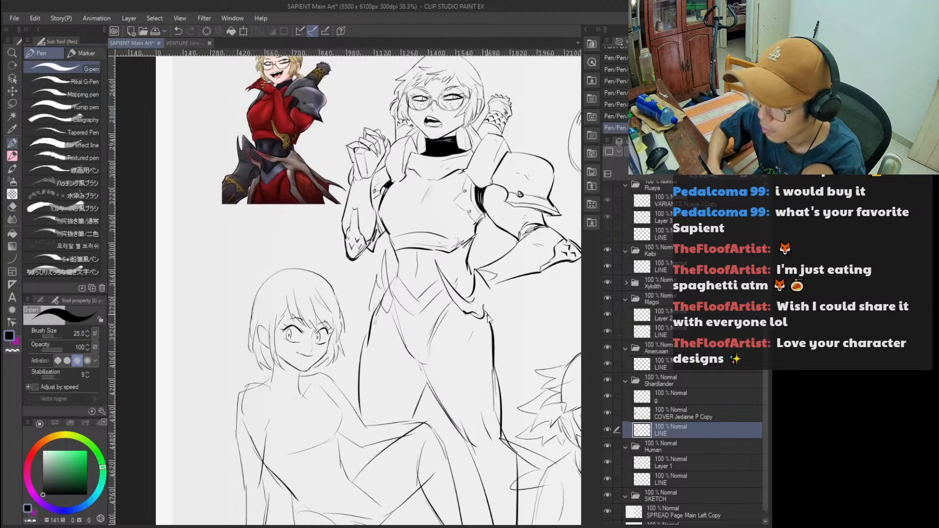
drag(495, 310, 556, 397)
key(ctrl+z)
ctrl+alt+click(504, 317)
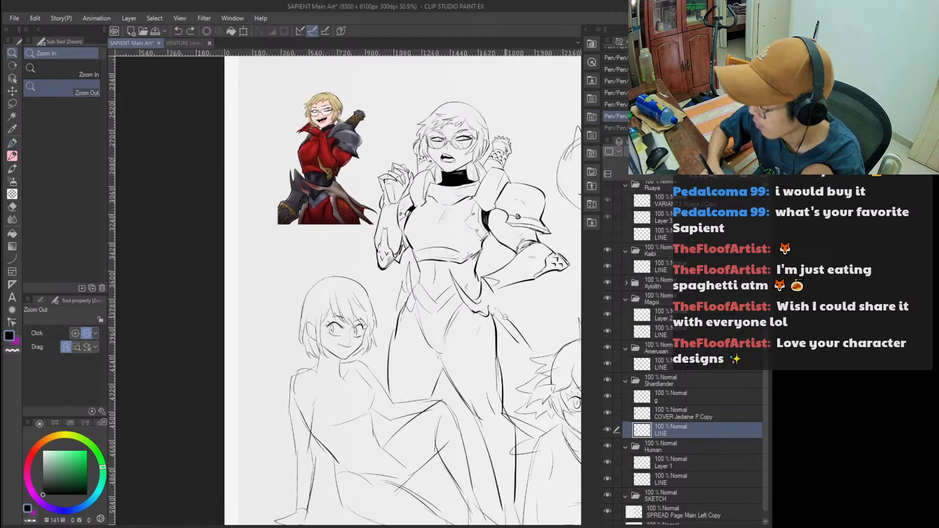
scroll(509, 317, up, 1)
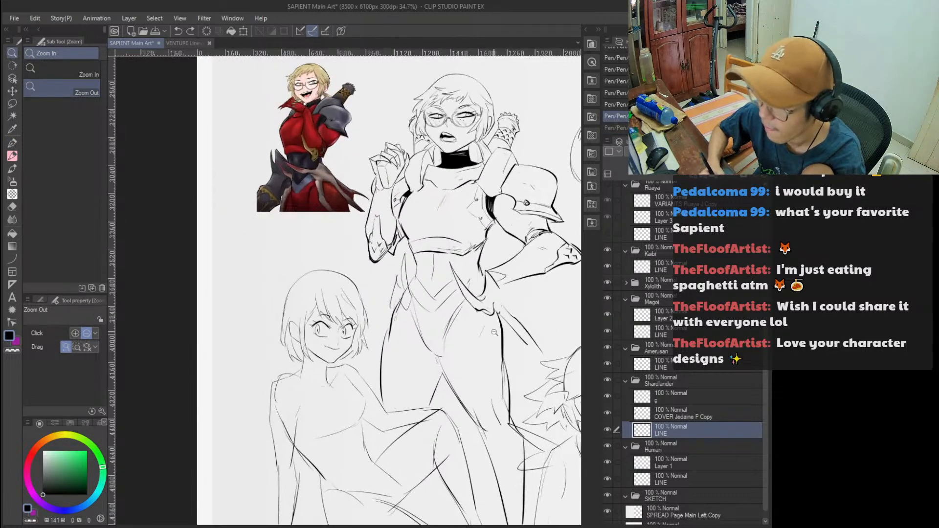
Erase part of the right thigh contour and draw a curved inner line down from the hip guard.
key(e)
mouse_move(485, 328)
mouse_down()
mouse_move(538, 350)
mouse_move(495, 321)
mouse_move(482, 379)
mouse_up()
ctrl+alt+click(517, 383)
key(e)
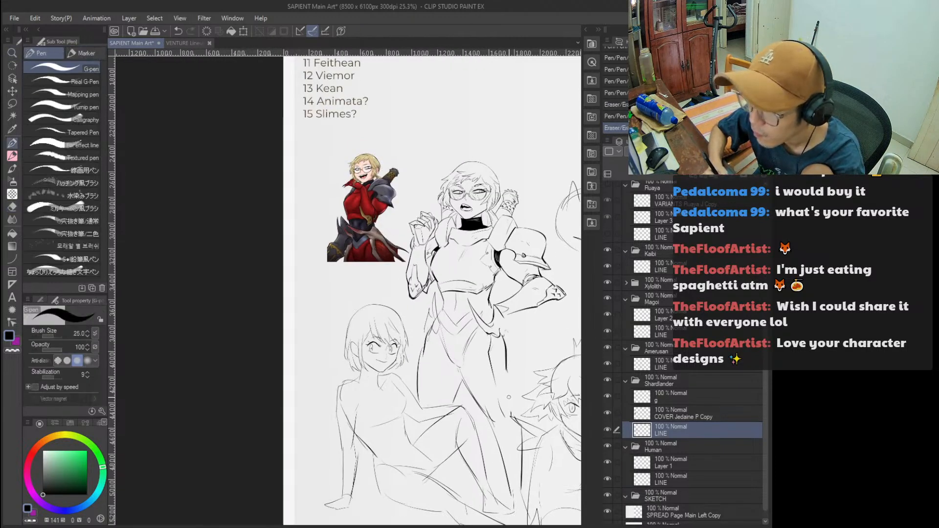
ctrl+click(504, 384)
key(p)
ctrl+alt+click(513, 386)
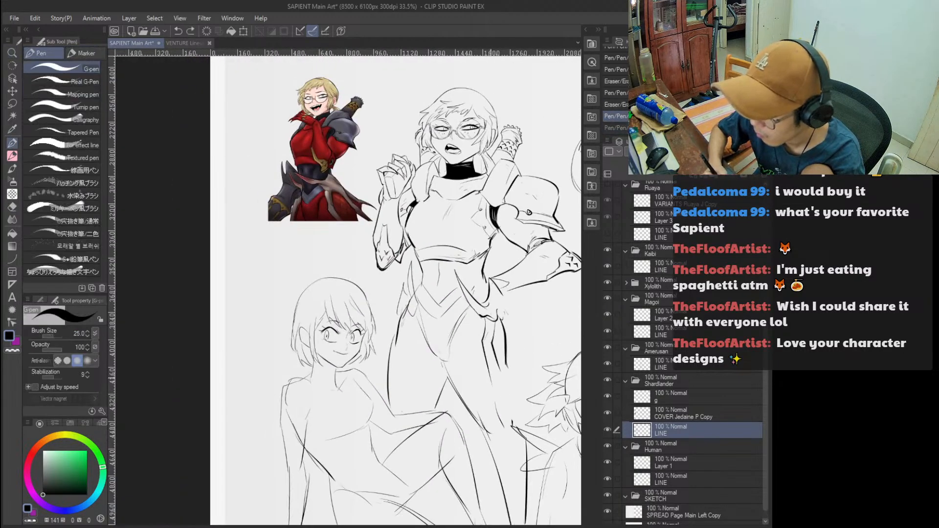
key(e)
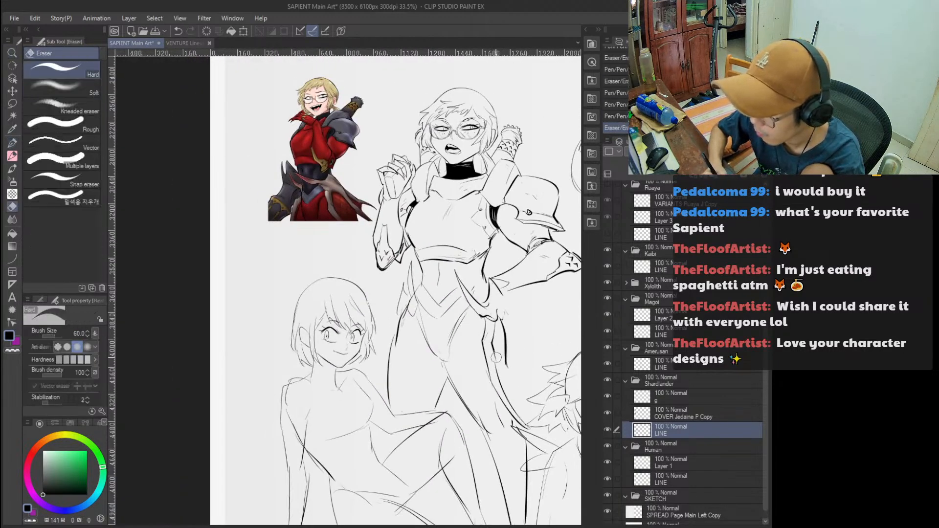
key(p)
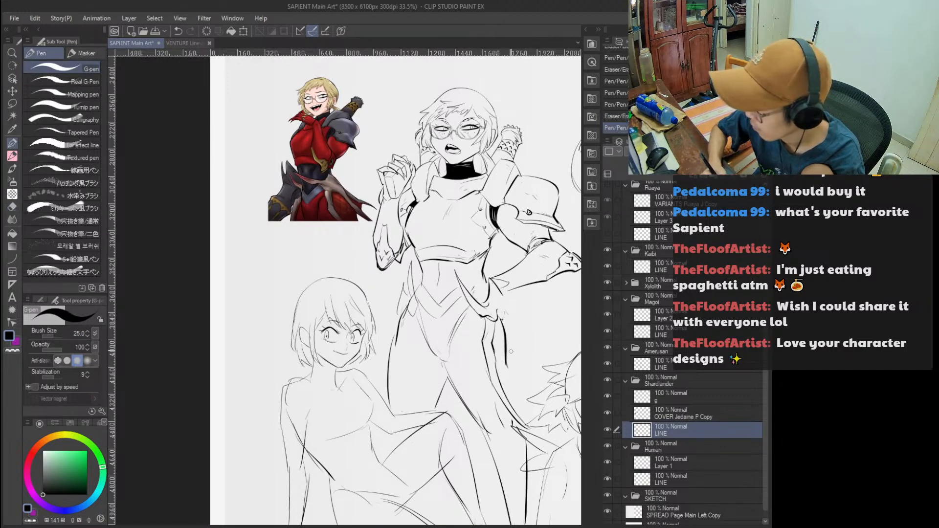
Replace the upper right thigh line with a long tapering armour flap hanging from the right hip.
key(e)
drag(507, 341, 509, 376)
key(p)
key(ctrl+z)
drag(503, 322, 525, 346)
key(ctrl+z)
drag(501, 317, 513, 344)
mouse_move(512, 340)
mouse_down()
mouse_move(525, 358)
mouse_move(554, 410)
mouse_up()
key(ctrl+z)
mouse_move(524, 364)
mouse_down()
mouse_move(547, 396)
mouse_move(542, 425)
mouse_up()
key(ctrl+z)
key(ctrl+z)
mouse_move(520, 352)
mouse_down()
mouse_move(547, 394)
mouse_move(525, 423)
mouse_up()
key(ctrl+z)
drag(543, 386, 525, 426)
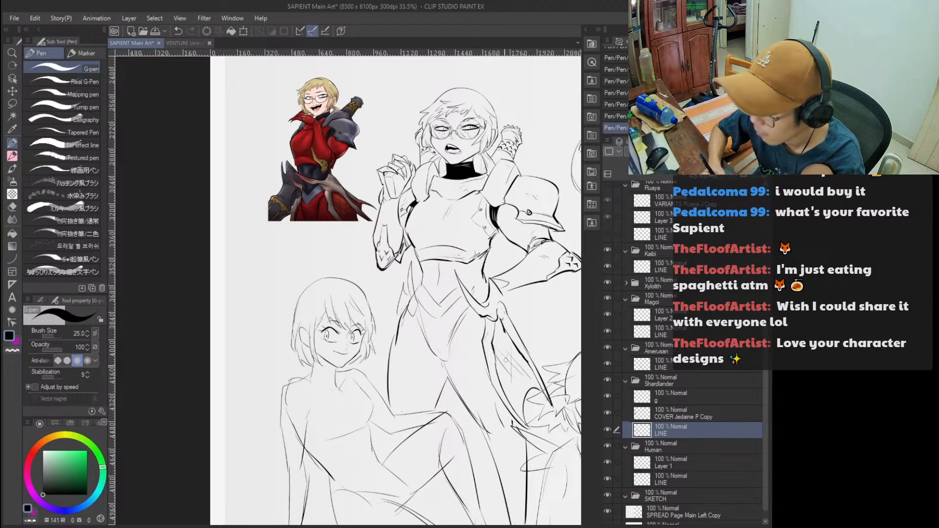
Add a spiked outer edge to the armour flap hanging from the right hip.
drag(527, 316, 512, 335)
key(ctrl+z)
mouse_move(513, 296)
mouse_down()
mouse_move(503, 318)
mouse_move(558, 355)
mouse_up()
key(ctrl+z)
mouse_move(528, 314)
mouse_down()
mouse_move(559, 356)
mouse_move(524, 339)
mouse_move(564, 364)
mouse_up()
key(ctrl+z)
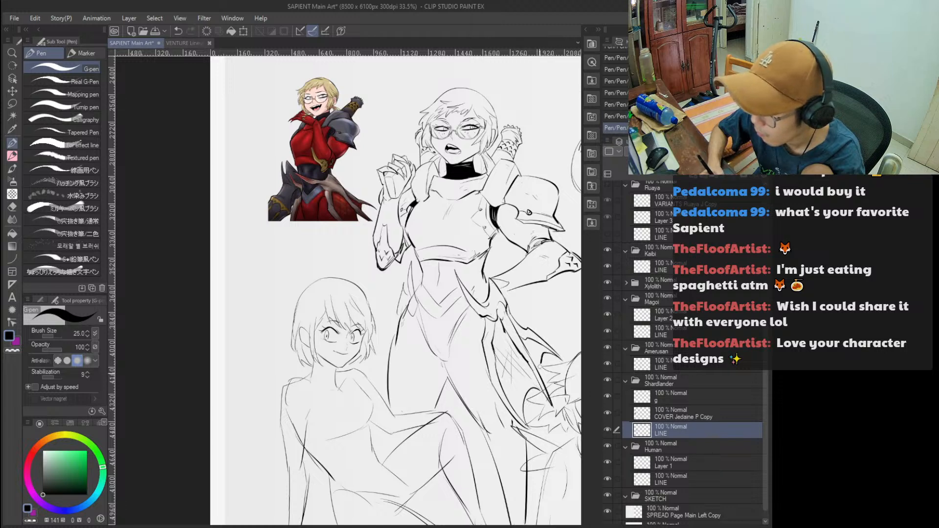
Examine the hip armour in the cover artwork and compare it with the left hip of the line sketch.
key(ctrl+alt+space)
click(527, 351)
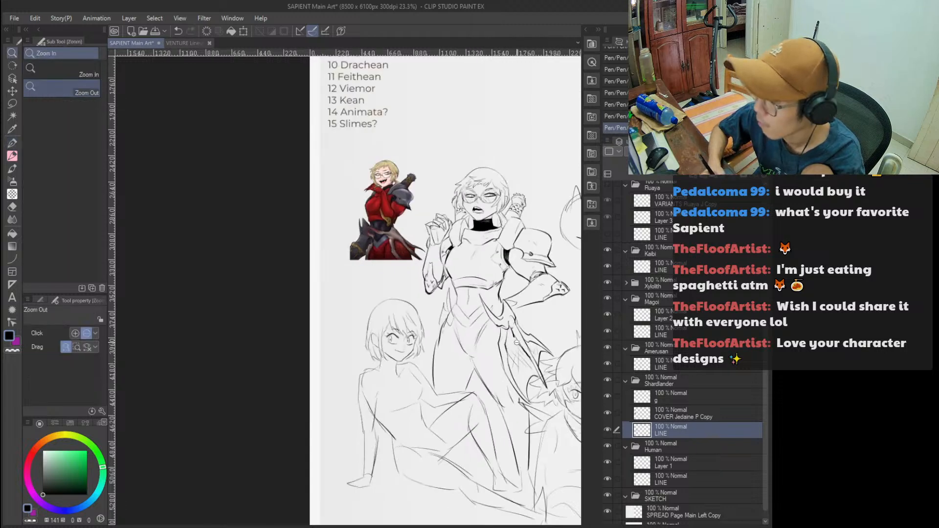
click(407, 209)
click(408, 218)
click(409, 224)
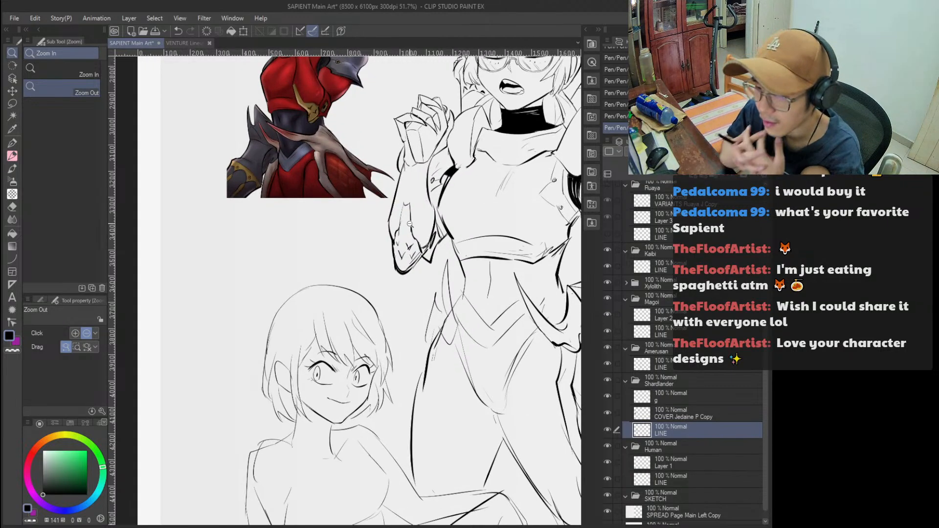
drag(355, 206, 315, 219)
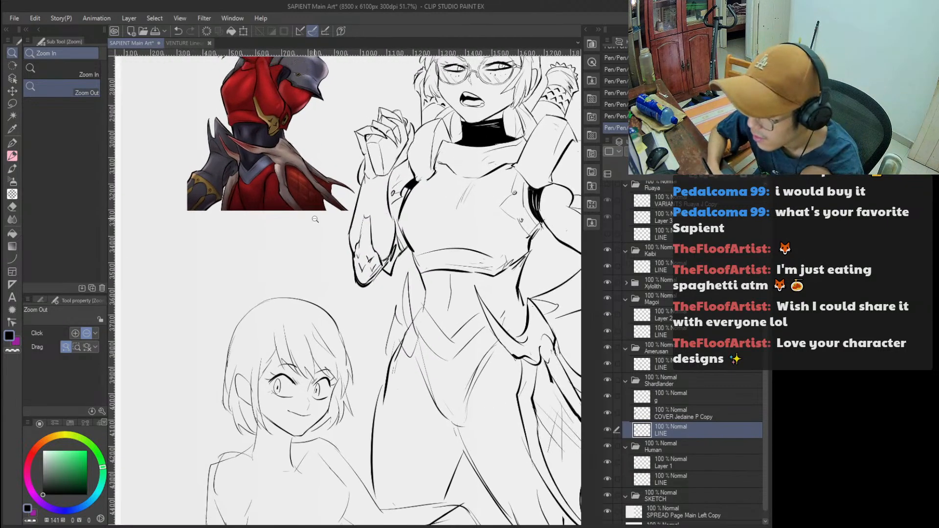
click(434, 293)
click(434, 293)
click(427, 310)
Erase the rough sketch lines around the left hip while trying out strokes for its guard.
key(e)
mouse_move(423, 323)
mouse_down()
mouse_move(393, 338)
mouse_move(407, 281)
mouse_move(409, 306)
mouse_move(432, 307)
mouse_move(426, 297)
mouse_move(419, 327)
mouse_up()
key(/)
click(426, 311)
key(p)
key(ctrl+z)
drag(419, 329, 402, 341)
drag(425, 282, 402, 339)
key(ctrl+z)
key(ctrl+z)
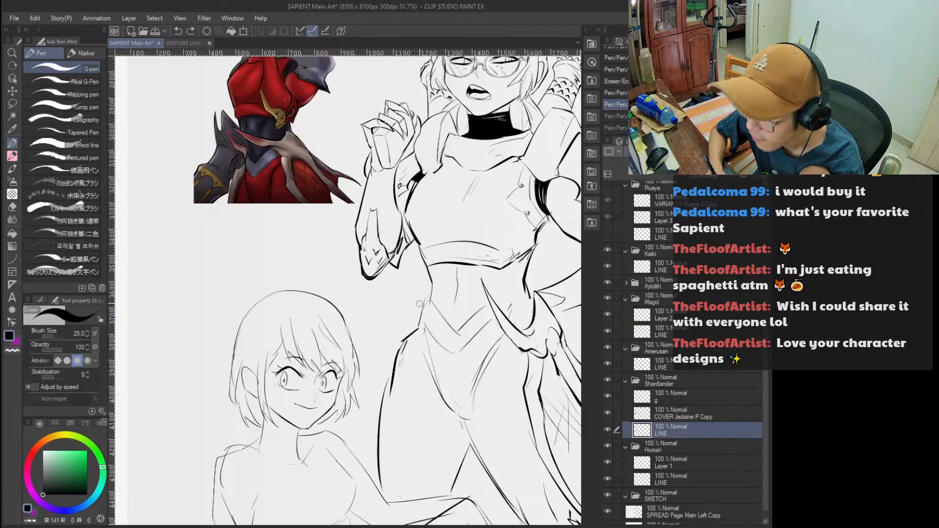
key(e)
mouse_move(429, 320)
mouse_down()
mouse_move(469, 312)
mouse_move(474, 332)
mouse_up()
Draw the pointed left hip guard rising beside the waist with bold lines.
key(p)
drag(403, 336, 412, 340)
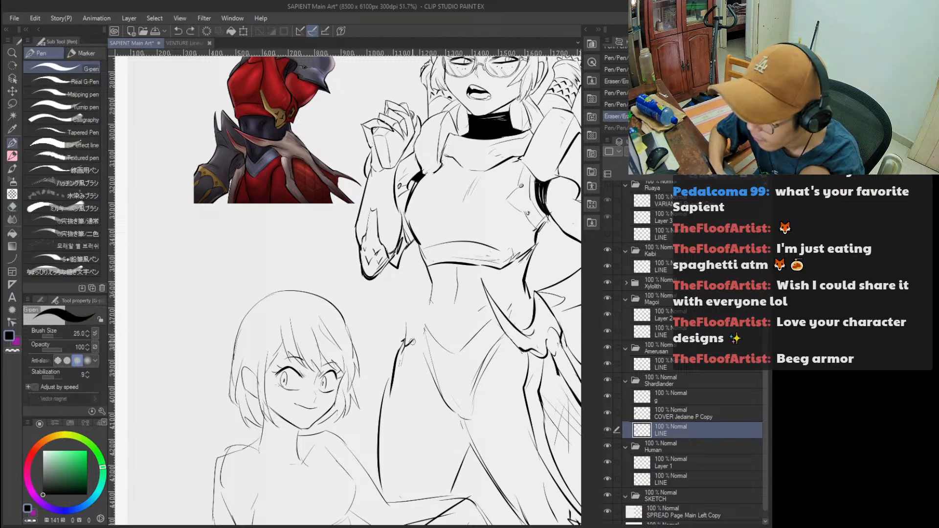
mouse_move(444, 285)
mouse_down()
mouse_move(414, 344)
mouse_move(416, 304)
mouse_up()
key(ctrl+z)
key(ctrl+z)
key(e)
key(p)
key(e)
key(p)
drag(408, 338, 394, 348)
key(ctrl+z)
key(ctrl+z)
drag(417, 296, 389, 342)
Erase the rough upper belt line crossing the waist.
mouse_move(439, 285)
mouse_down()
mouse_move(428, 307)
mouse_move(480, 352)
mouse_move(508, 323)
mouse_up()
scroll(427, 307, down, 3)
scroll(427, 307, up, 4)
key(e)
drag(530, 323, 492, 334)
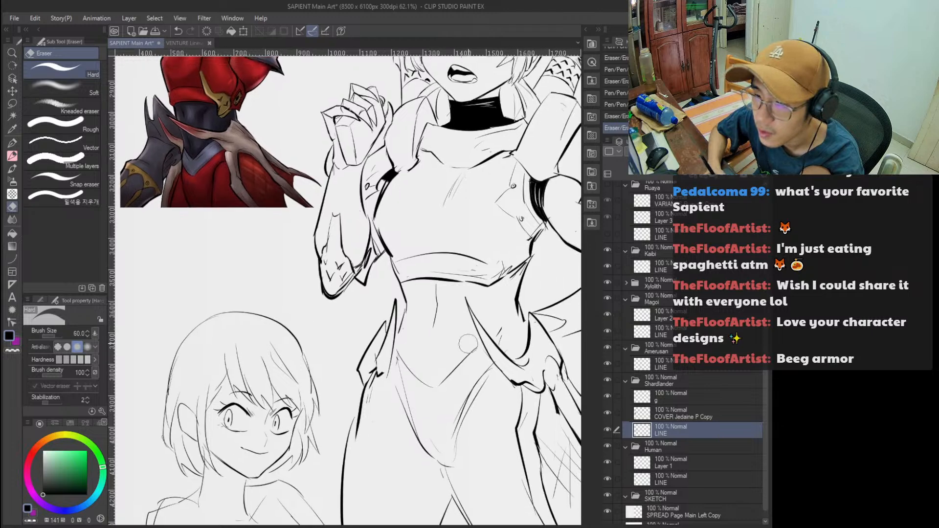
Redraw the V-shaped upper edge of the waist armour with bold lines meeting at the centre.
key(p)
drag(416, 350, 421, 374)
key(ctrl+z)
mouse_move(398, 336)
mouse_down()
mouse_move(429, 366)
mouse_move(474, 340)
mouse_move(428, 363)
mouse_up()
key(ctrl+z)
key(ctrl+z)
key(ctrl+z)
key(ctrl+z)
drag(476, 338, 428, 364)
key(ctrl+z)
drag(475, 338, 433, 362)
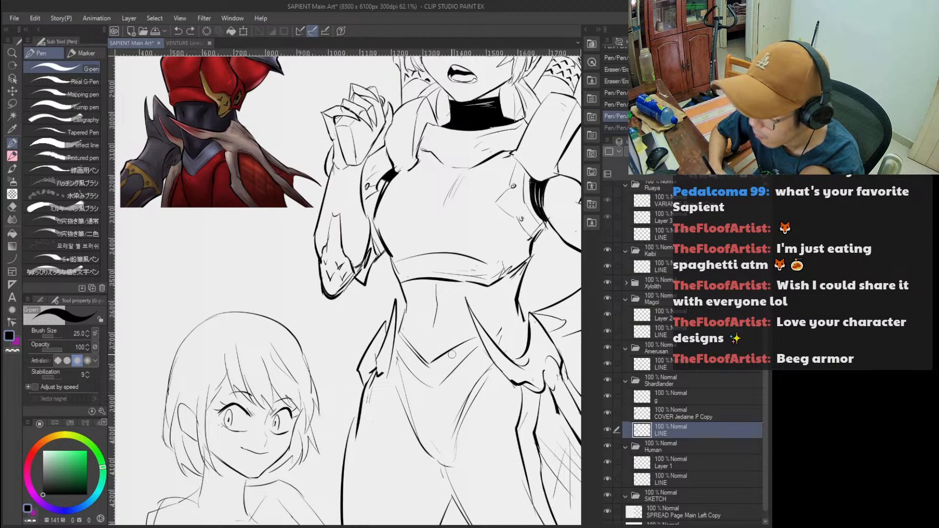
Clean up the upper belt edge and extend it with a bold line to the right hip guard.
key(e)
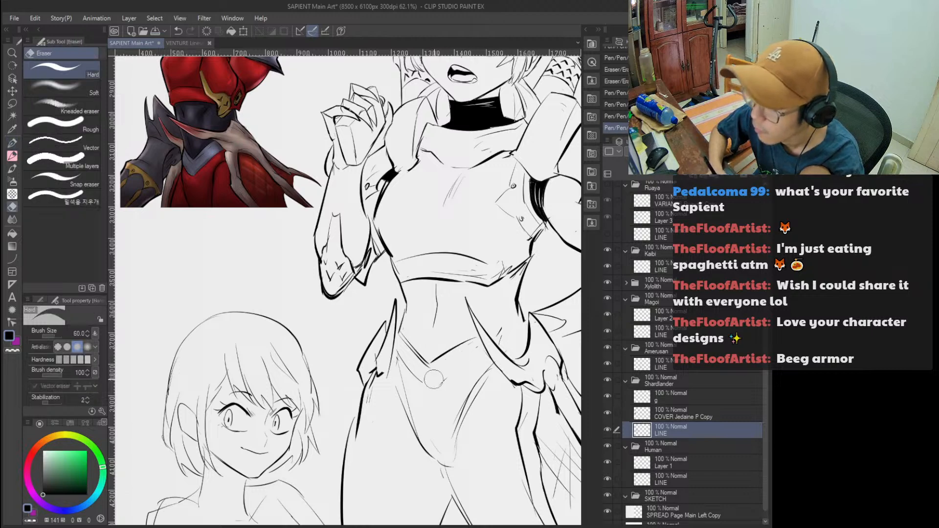
mouse_move(502, 327)
mouse_down()
mouse_move(521, 331)
mouse_move(500, 337)
mouse_up()
key(p)
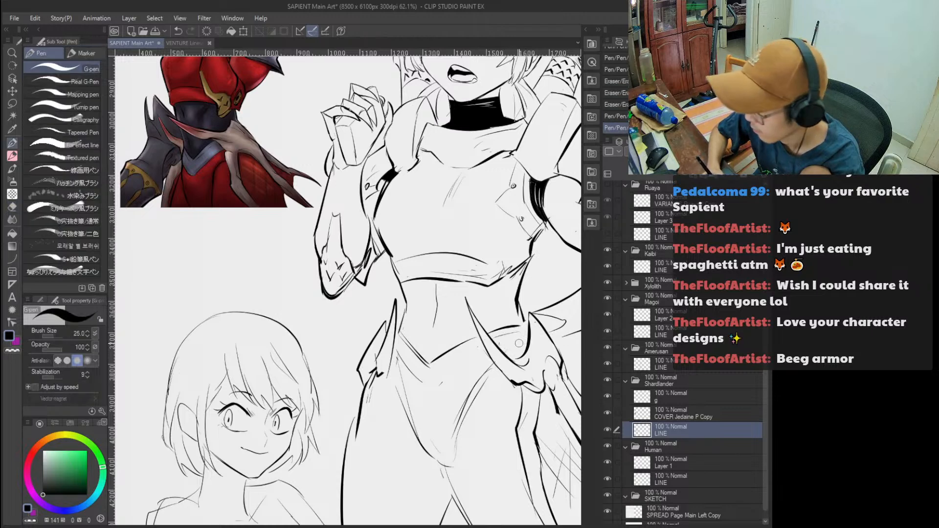
key(ctrl+z)
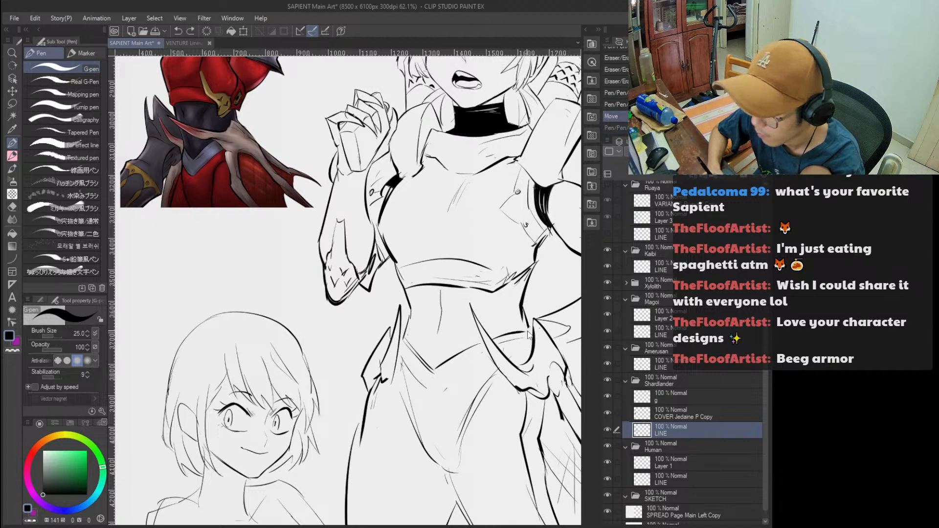
key(ctrl+z)
drag(529, 325, 513, 326)
Add a fold line on the abdomen and draw the lower V-shaped edge of the waist armour.
drag(487, 297, 482, 321)
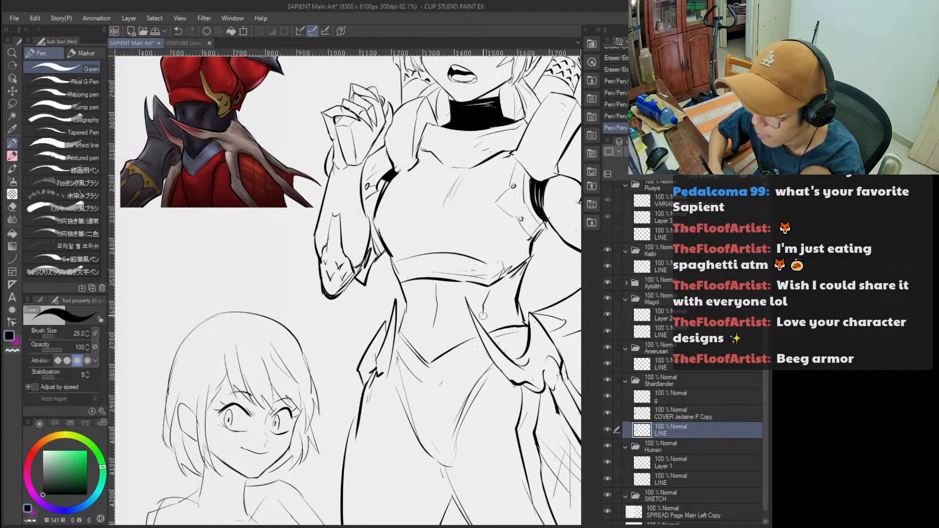
mouse_move(405, 297)
mouse_down()
mouse_move(414, 360)
mouse_move(400, 371)
mouse_move(440, 386)
mouse_up()
key(ctrl+z)
key(ctrl+z)
key(e)
key(p)
key(ctrl+z)
drag(394, 350, 429, 386)
key(ctrl+z)
drag(397, 353, 441, 392)
key(ctrl+z)
key(ctrl+z)
Try filling the waist between breastplate and belt, and touch up its outline with the pen.
mouse_move(433, 391)
mouse_down()
mouse_move(486, 357)
mouse_move(479, 363)
mouse_move(361, 161)
mouse_up()
key(alt+space)
scroll(440, 290, up, 2)
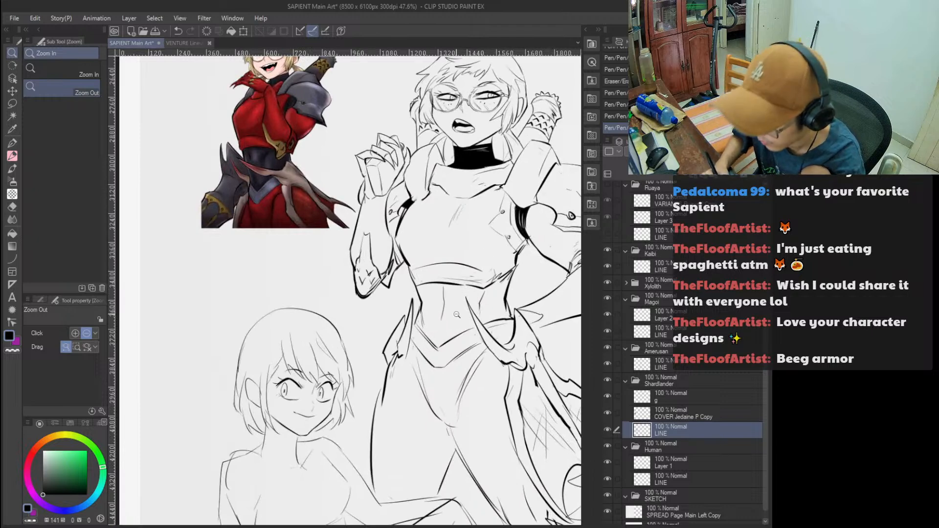
key(g)
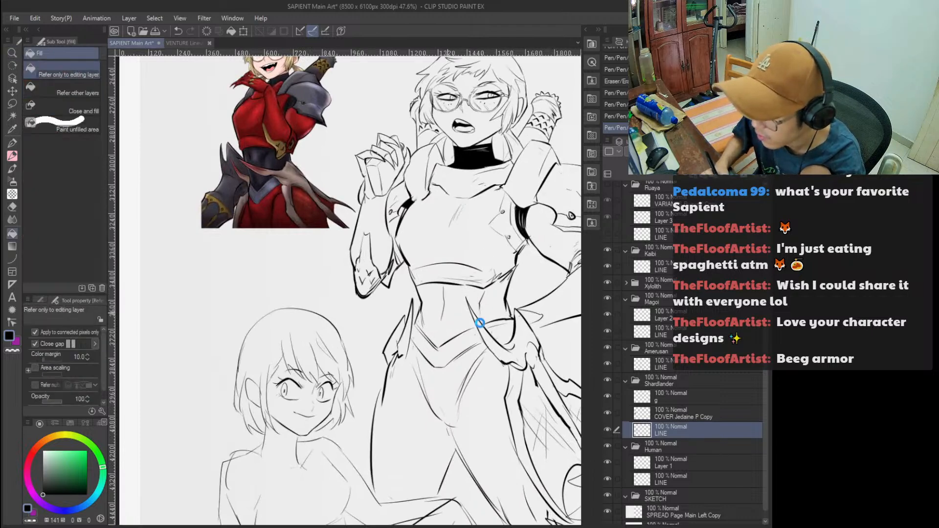
click(456, 332)
key(ctrl+z)
key(ctrl+space)
key(p)
drag(452, 331, 479, 329)
key(w)
click(468, 308)
key(ctrl+z)
key(p)
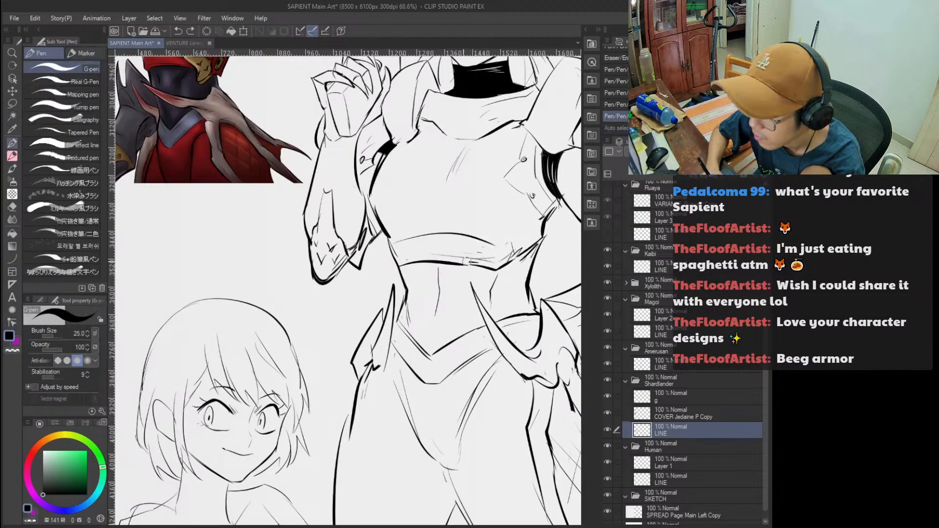
Select the enclosed waist area between the breastplate and belt, fill it with black and deselect it.
key(w)
click(451, 281)
click(423, 373)
click(523, 373)
key(ctrl+d)
ctrl+alt+click(455, 296)
mouse_move(455, 296)
mouse_down()
mouse_move(473, 276)
mouse_move(448, 298)
mouse_up()
Erase thin highlight lines into the black waist to suggest fabric folds.
key(e)
key(ctrl+z)
drag(446, 265, 447, 289)
drag(448, 291, 443, 335)
drag(492, 269, 490, 290)
key(ctrl+z)
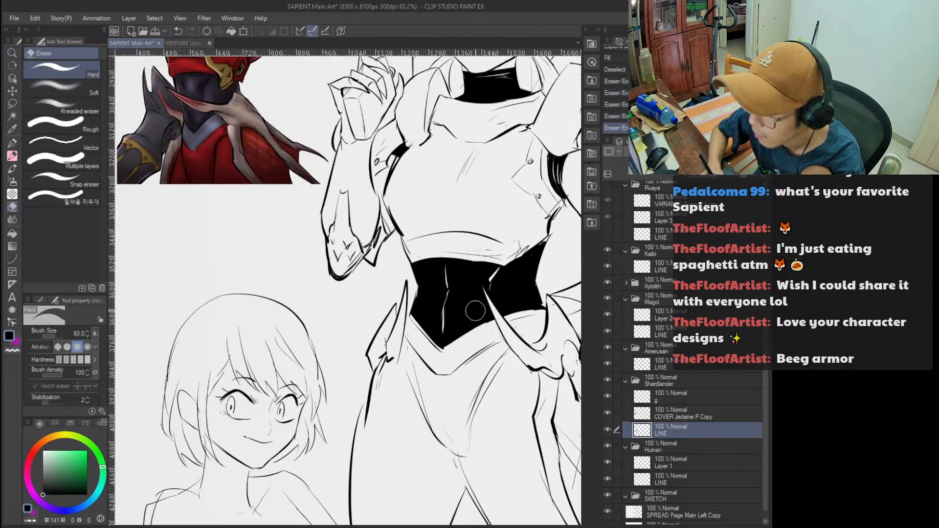
key(ctrl+z)
mouse_move(426, 279)
mouse_down()
mouse_move(420, 323)
mouse_move(422, 303)
mouse_move(443, 303)
mouse_move(421, 297)
mouse_move(422, 318)
mouse_up()
key(ctrl+z)
mouse_move(478, 325)
mouse_down()
mouse_move(485, 308)
mouse_move(480, 322)
mouse_move(460, 283)
mouse_move(471, 286)
mouse_move(457, 354)
mouse_move(459, 313)
mouse_move(441, 335)
mouse_up()
Strengthen the pointed front panel below the belt with bold converging lines.
key(alt+space)
key(e)
key(p)
drag(456, 295, 439, 327)
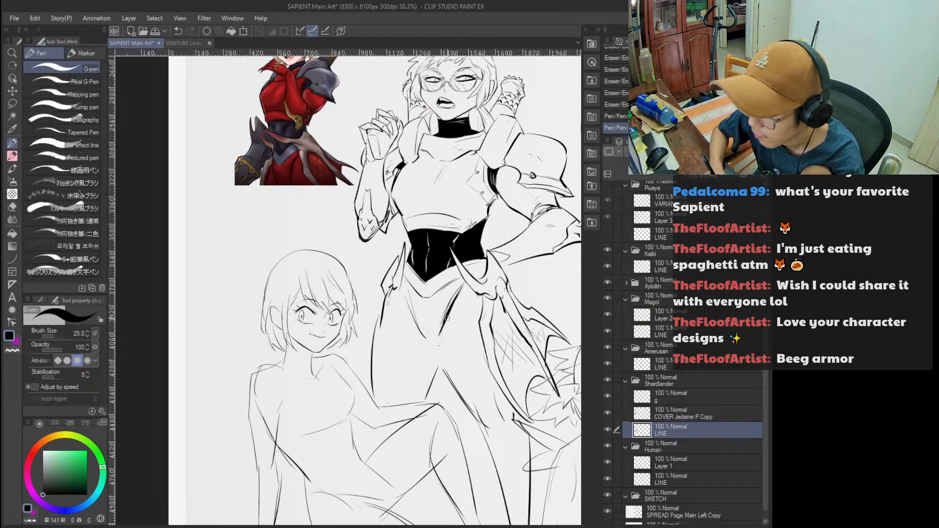
mouse_move(406, 293)
mouse_down()
mouse_move(417, 327)
mouse_move(402, 288)
mouse_move(439, 347)
mouse_up()
key(ctrl+z)
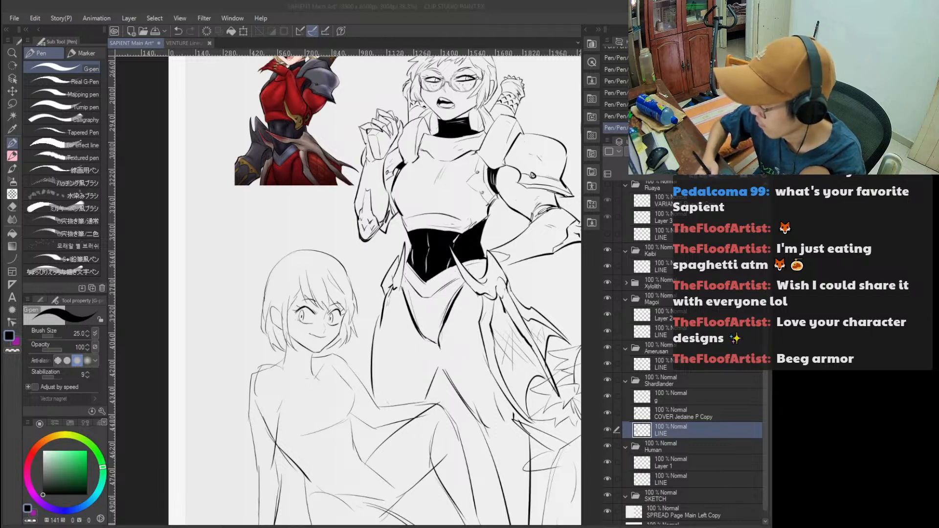
Draw a long tapering armour flap hanging from the left hip guard, erasing the thigh line it covers.
key(alt+space)
drag(485, 222, 482, 255)
drag(493, 291, 365, 149)
key(e)
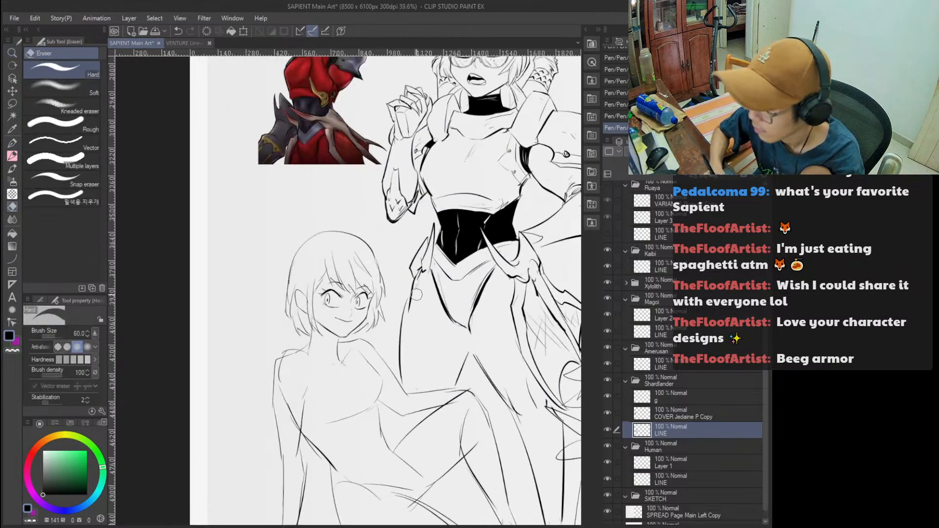
key(p)
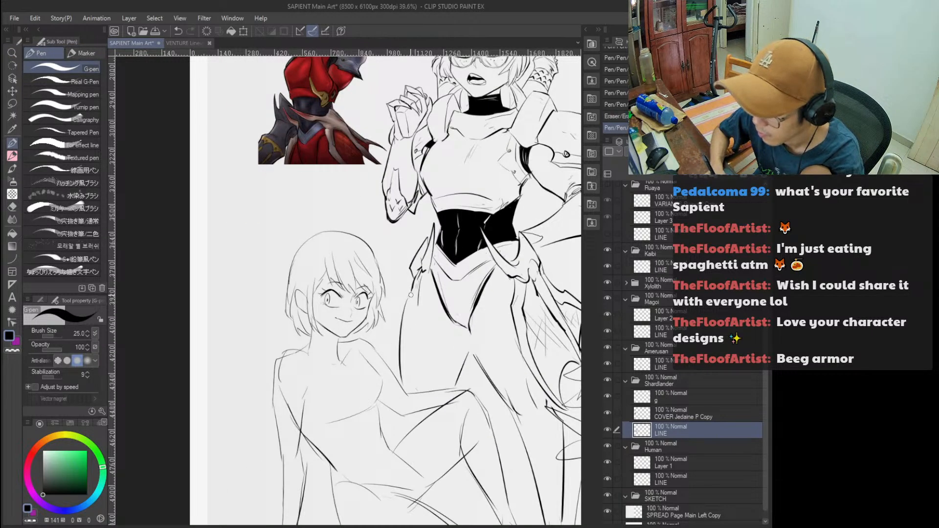
key(e)
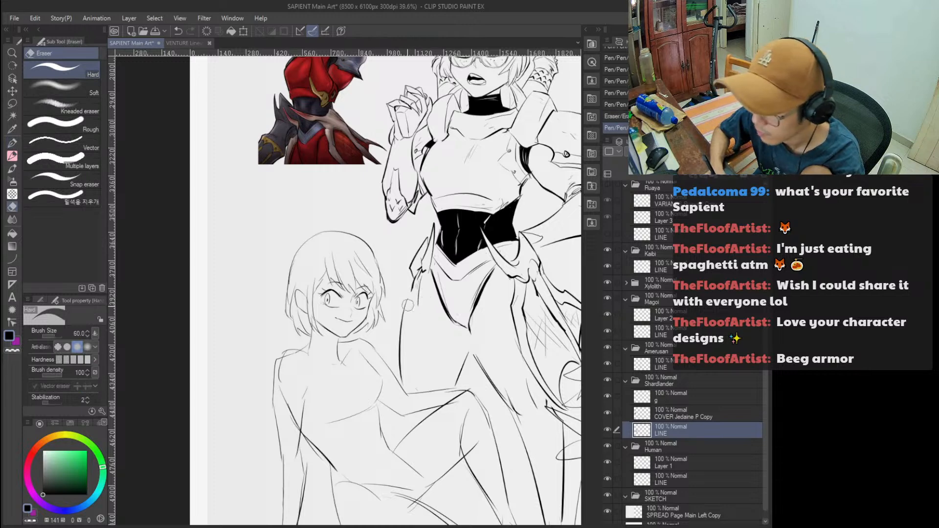
key(p)
drag(400, 321, 380, 389)
drag(414, 266, 373, 368)
drag(407, 295, 387, 327)
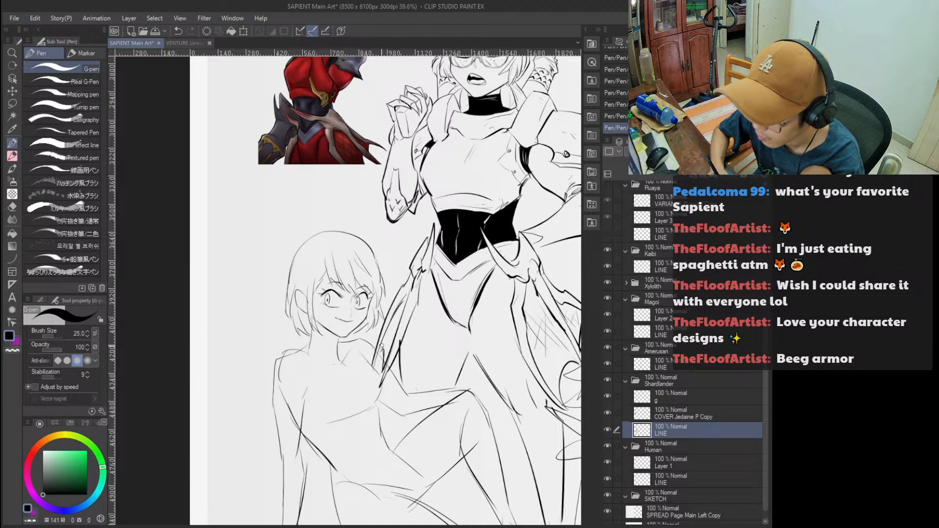
Clean up the lower tip of the left armour flap and redraw its edge.
ctrl+alt+click(395, 327)
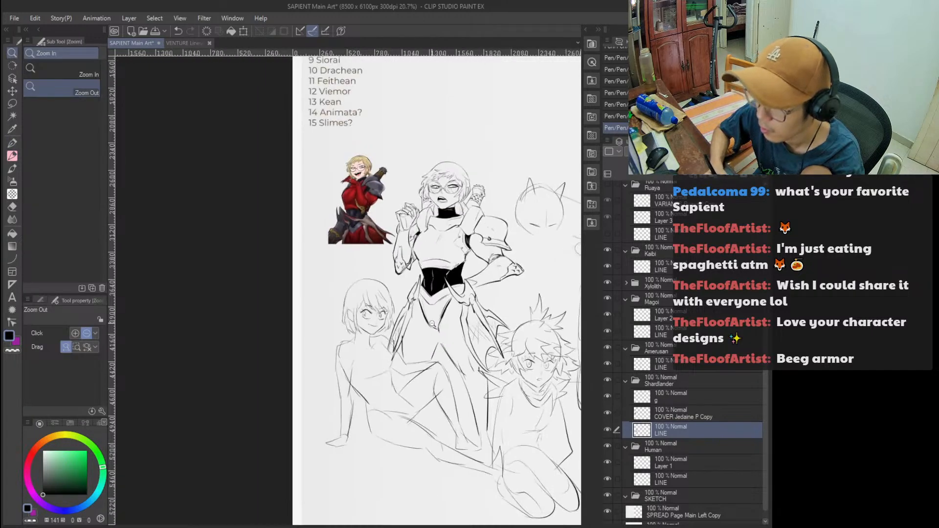
scroll(412, 318, up, 2)
key(e)
mouse_move(372, 388)
mouse_down()
mouse_move(381, 366)
mouse_move(380, 385)
mouse_up()
key(p)
drag(385, 350, 370, 377)
key(e)
key(p)
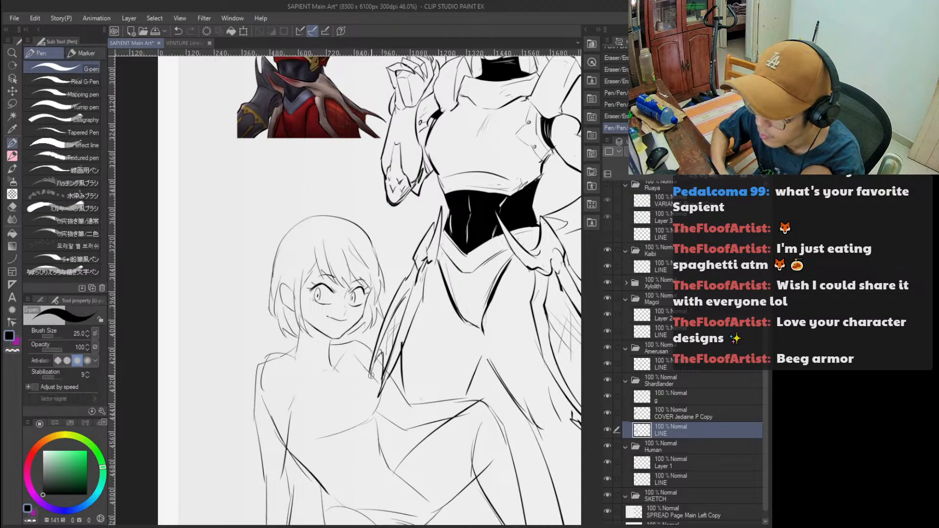
Refine the inner contour lines along the upper part of the left armour flap.
scroll(450, 186, up, 1)
mouse_move(399, 313)
mouse_down()
mouse_move(386, 320)
mouse_move(386, 342)
mouse_move(392, 330)
mouse_up()
key(e)
key(p)
drag(400, 291, 389, 313)
key(ctrl+z)
key(alt+space)
scroll(391, 342, down, 3)
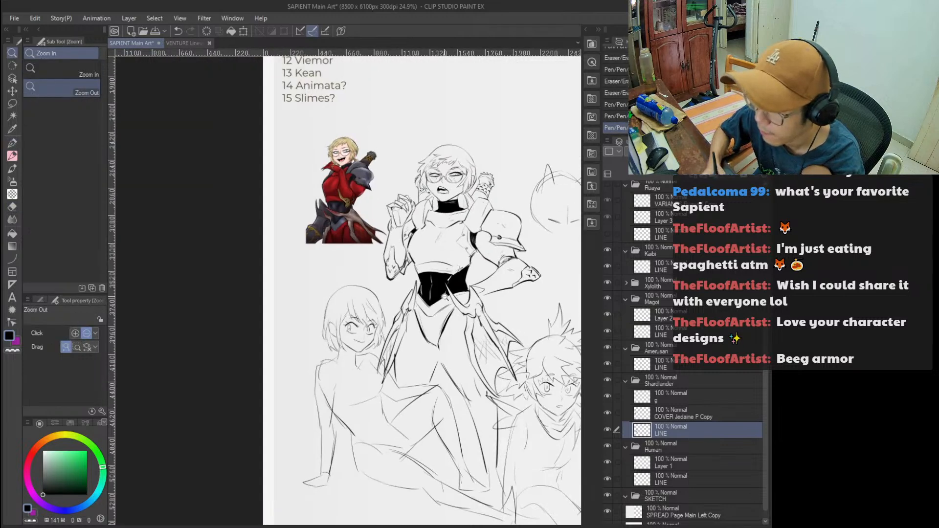
Reinforce the hair outline over the crown and back of the head with bolder strokes.
drag(431, 248, 407, 259)
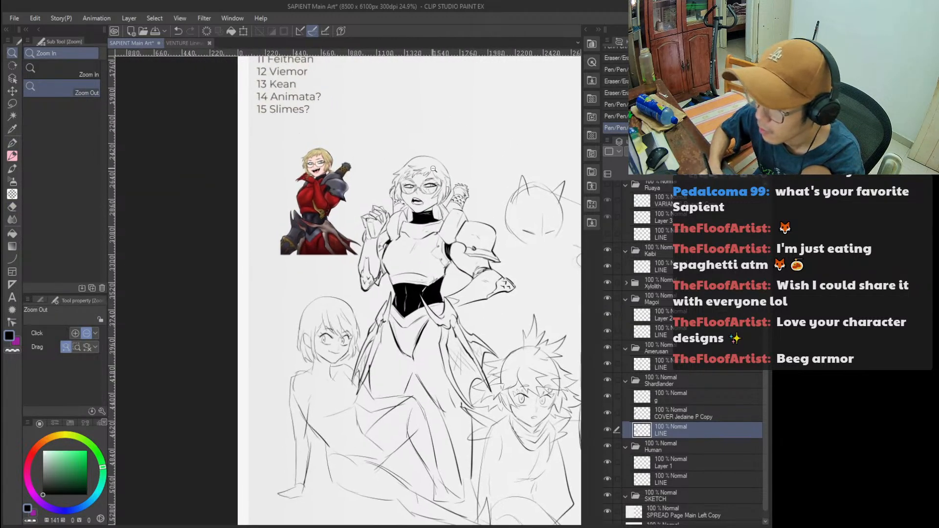
scroll(433, 169, up, 5)
mouse_move(402, 147)
mouse_down()
mouse_move(454, 194)
mouse_move(425, 163)
mouse_move(458, 179)
mouse_move(482, 247)
mouse_up()
key(ctrl+z)
key(ctrl+z)
mouse_move(469, 196)
mouse_down()
mouse_move(478, 238)
mouse_move(473, 224)
mouse_move(465, 252)
mouse_up()
key(ctrl+z)
key(ctrl+space)
scroll(472, 252, down, 3)
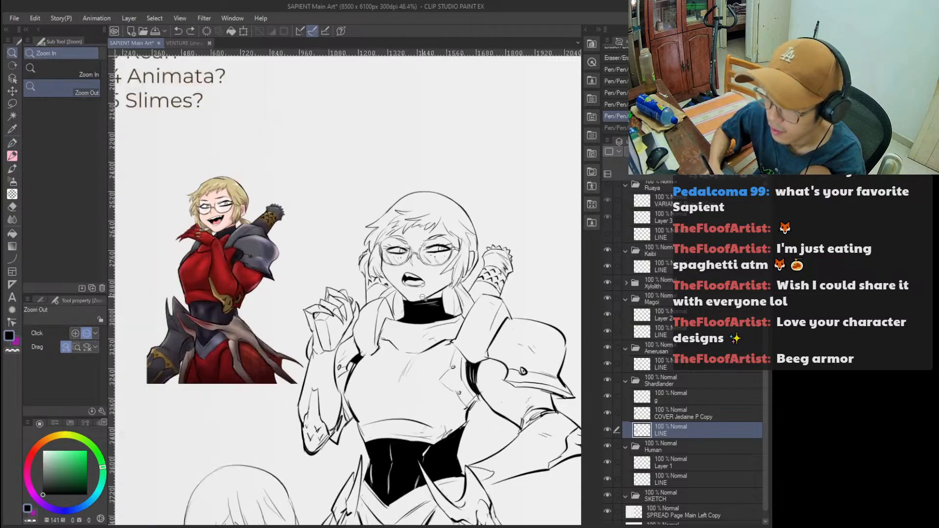
Try redrawing the lines between the jaw, hair and collar on the left side of the Shardlander's neck.
scroll(423, 296, down, 1)
scroll(422, 295, up, 4)
mouse_move(367, 295)
mouse_down()
mouse_move(371, 362)
mouse_move(483, 297)
mouse_move(418, 271)
mouse_up()
key(ctrl+z)
key(ctrl+z)
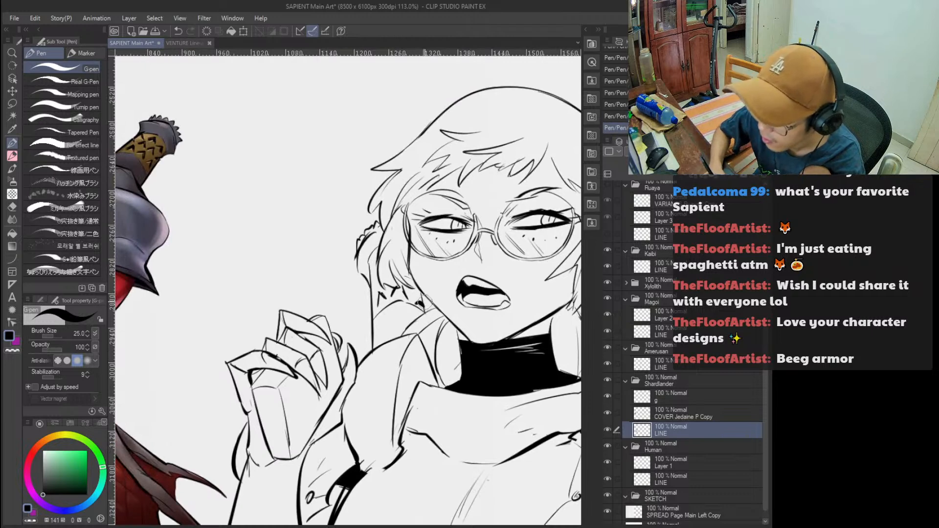
drag(417, 301, 423, 305)
mouse_move(442, 342)
mouse_down()
mouse_move(451, 386)
mouse_move(481, 371)
mouse_move(658, 392)
mouse_move(491, 382)
mouse_up()
key(ctrl+z)
key(ctrl+z)
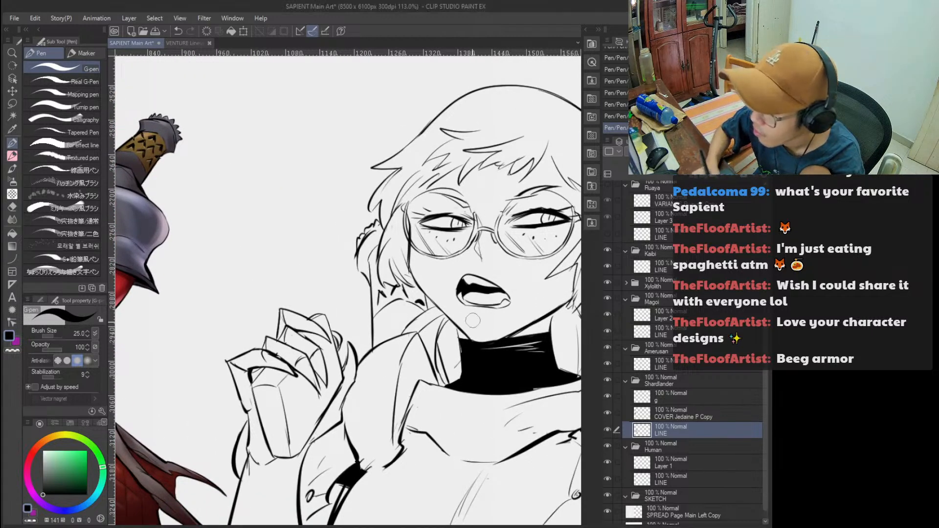
Clean up the left edge of the Shardlander's black collar and rework the neck lines on its right side.
drag(487, 383, 411, 375)
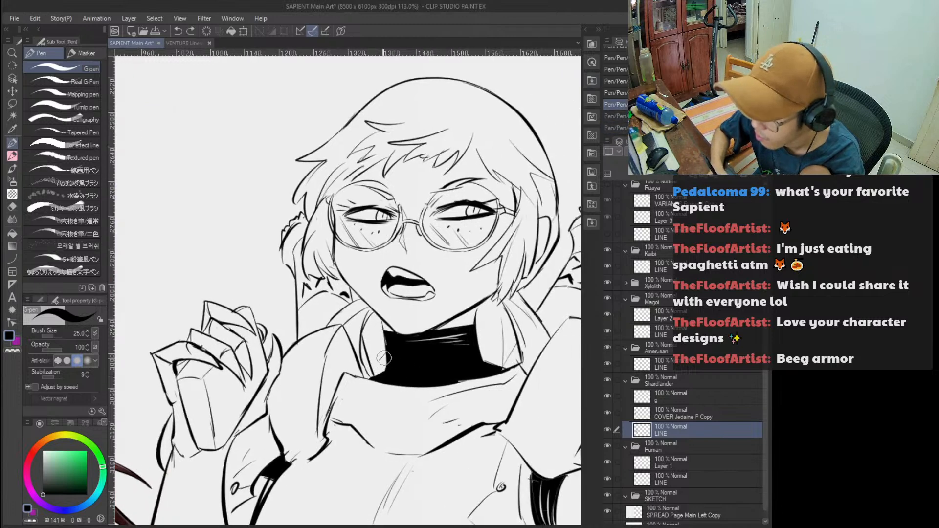
key(e)
key(p)
mouse_move(386, 345)
mouse_down()
mouse_move(373, 363)
mouse_move(382, 370)
mouse_up()
drag(484, 361, 519, 376)
key(ctrl+z)
key(e)
mouse_move(508, 337)
mouse_down()
mouse_move(519, 362)
mouse_move(506, 359)
mouse_up()
key(p)
key(ctrl+z)
key(ctrl+z)
Erase and redraw the lower left corner of the black collar where it meets the shoulder armour.
scroll(521, 351, down, 6)
scroll(521, 379, up, 6)
key(e)
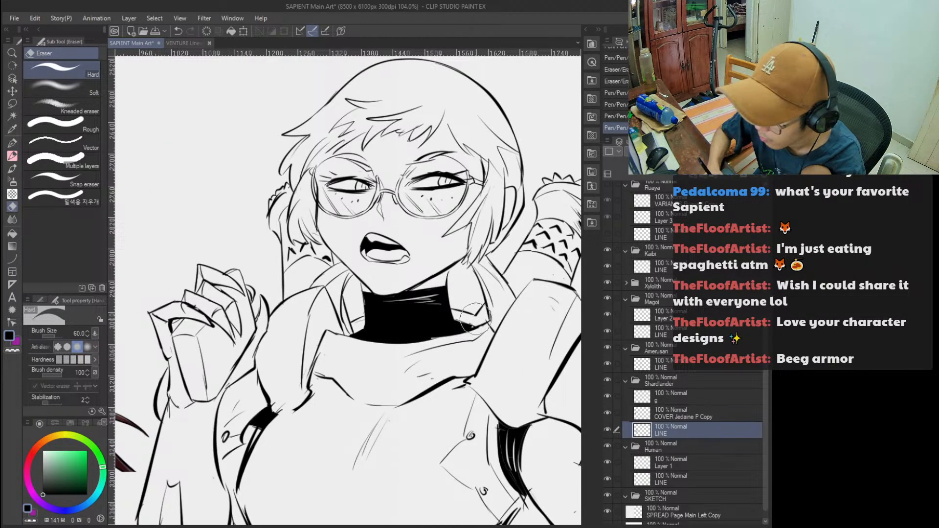
key(alt+space)
click(455, 352)
scroll(456, 352, up, 5)
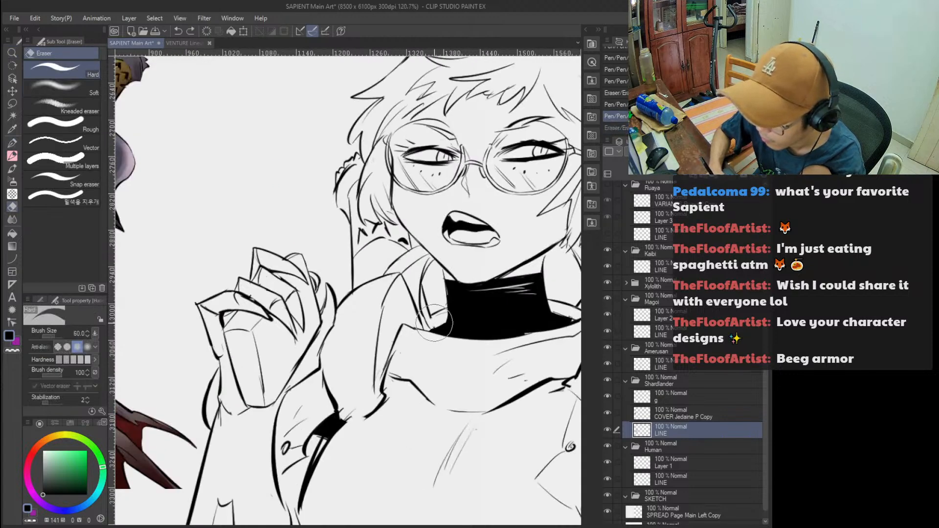
drag(436, 328, 434, 327)
mouse_move(434, 327)
mouse_down()
mouse_move(430, 318)
mouse_move(435, 326)
mouse_up()
key(ctrl+z)
key(ctrl+z)
key(p)
key(ctrl+z)
Refine the contour lines on the back of the Shardlander's raised hand, undoing unsatisfactory strokes.
key(alt+space)
drag(429, 317, 426, 353)
drag(435, 387, 442, 348)
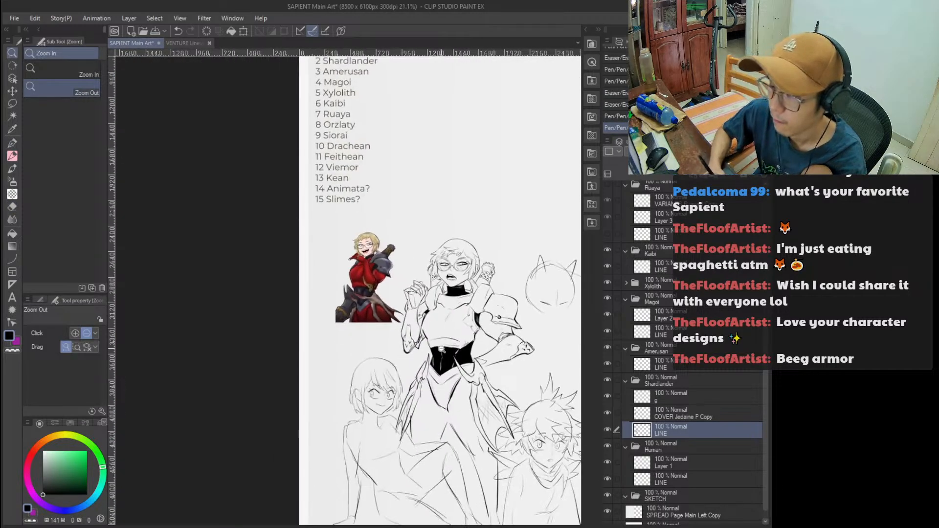
drag(469, 282, 492, 266)
drag(443, 205, 438, 171)
key(p)
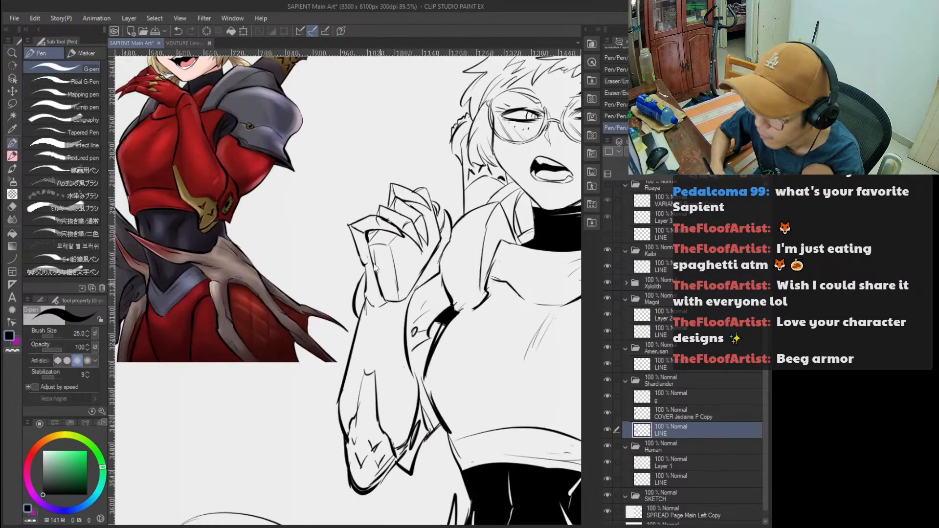
drag(363, 235, 384, 284)
key(ctrl+z)
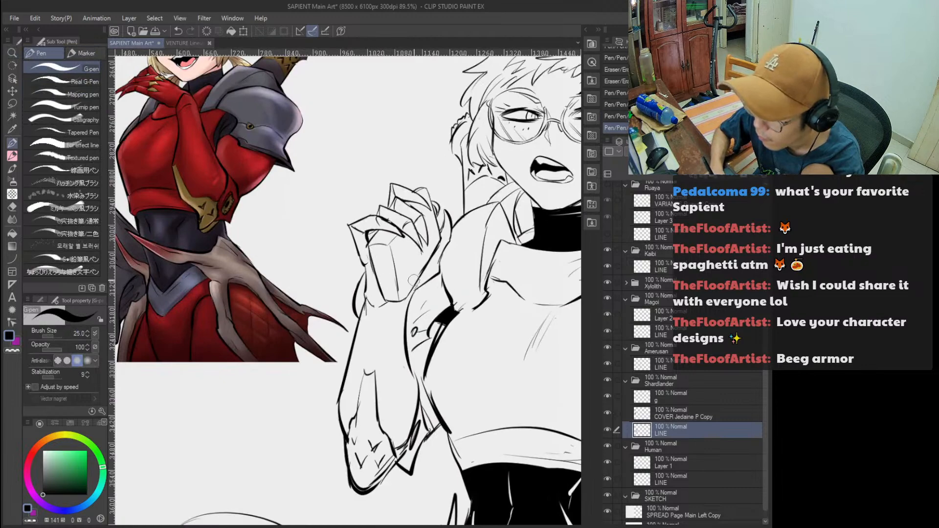
key(ctrl+z)
mouse_move(439, 249)
mouse_down()
mouse_move(417, 278)
mouse_move(429, 267)
mouse_move(438, 331)
mouse_move(389, 241)
mouse_up()
Hide the COVER Jedaine P Copy reference layer and collapse the Shardlander folder.
key(alt+space)
drag(489, 281, 459, 299)
drag(465, 358, 461, 294)
drag(486, 292, 462, 291)
drag(477, 240, 459, 298)
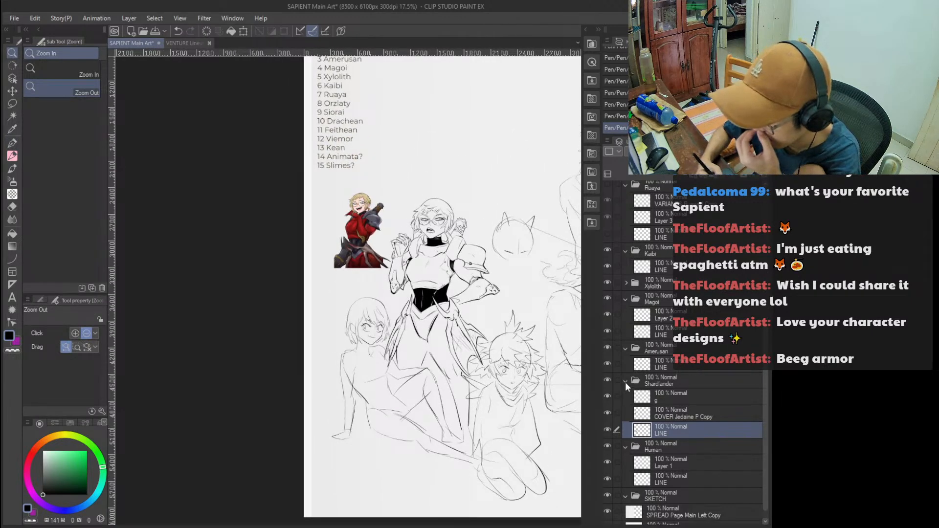
click(625, 381)
click(607, 417)
click(605, 417)
click(668, 450)
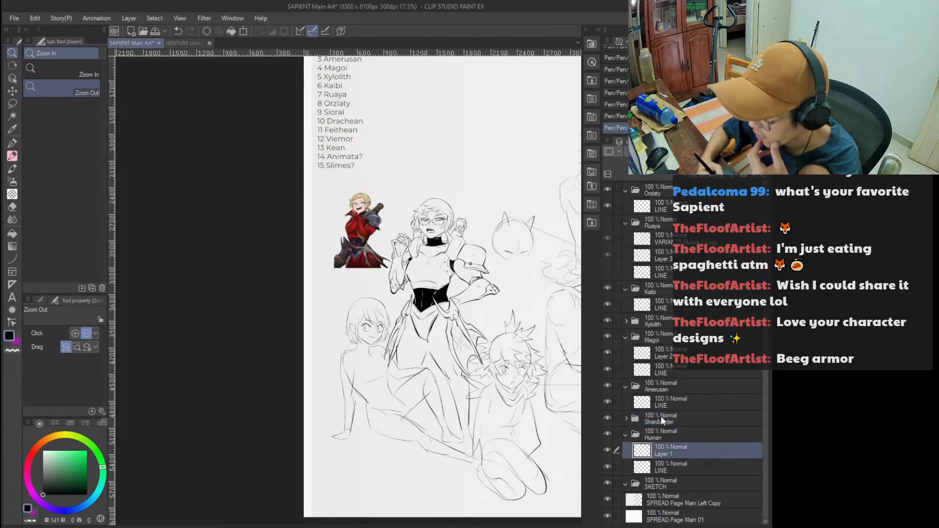
click(626, 418)
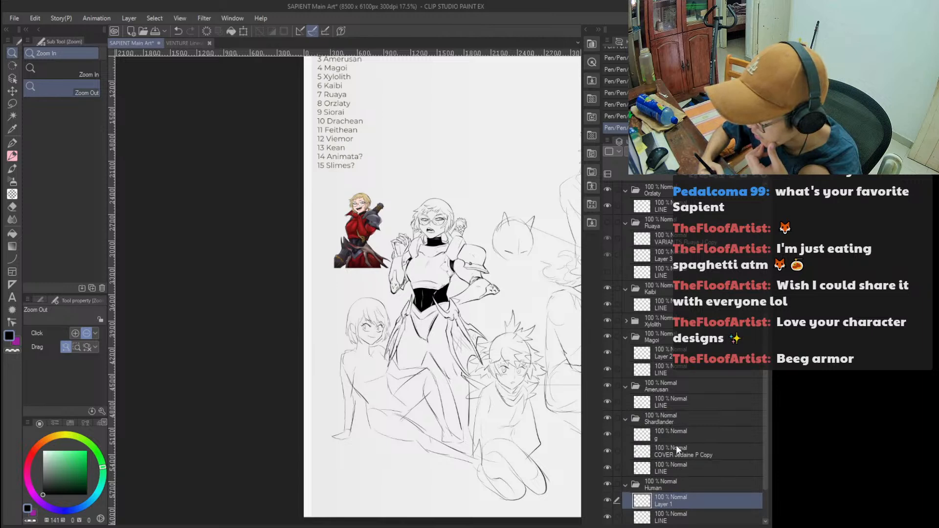
click(607, 450)
click(608, 450)
click(607, 452)
click(626, 420)
Select Layer 1 in the Human folder and hide the Shardlander folder to isolate the seated Human sketch.
click(667, 464)
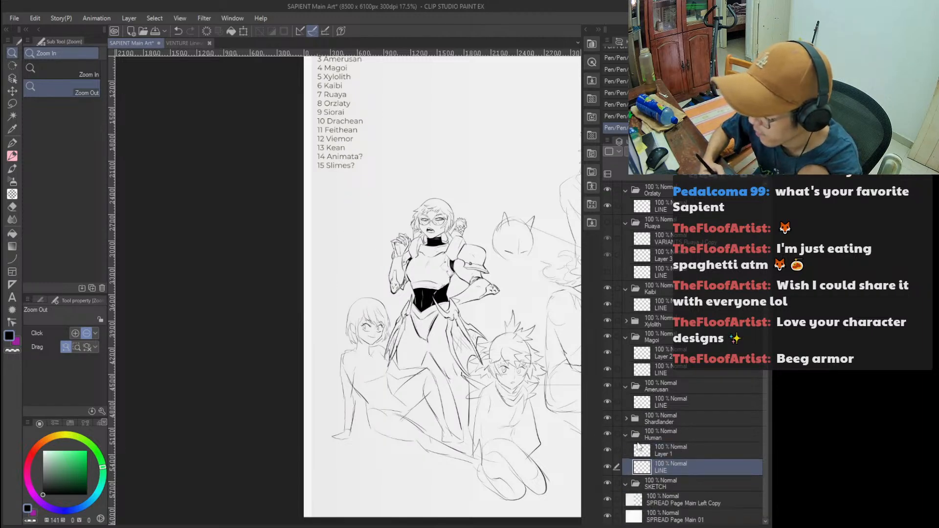
click(655, 451)
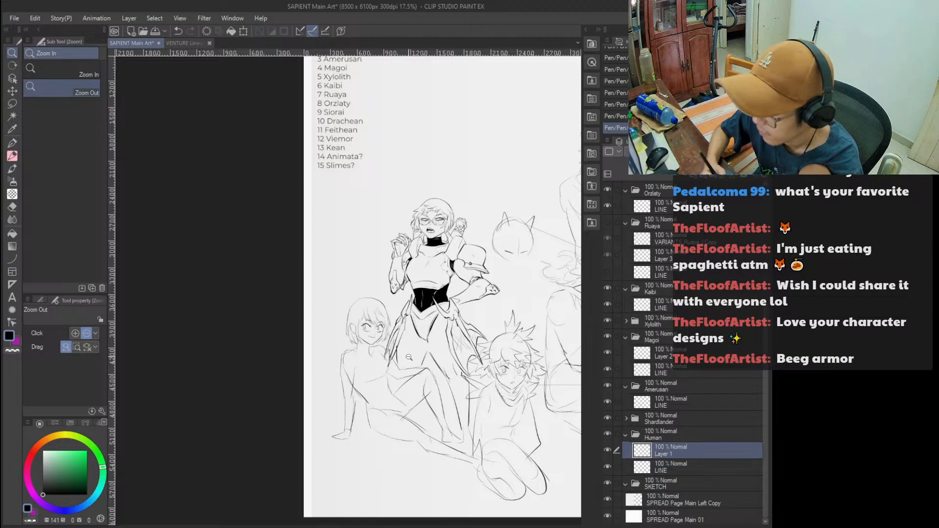
scroll(372, 342, up, 5)
scroll(434, 212, down, 2)
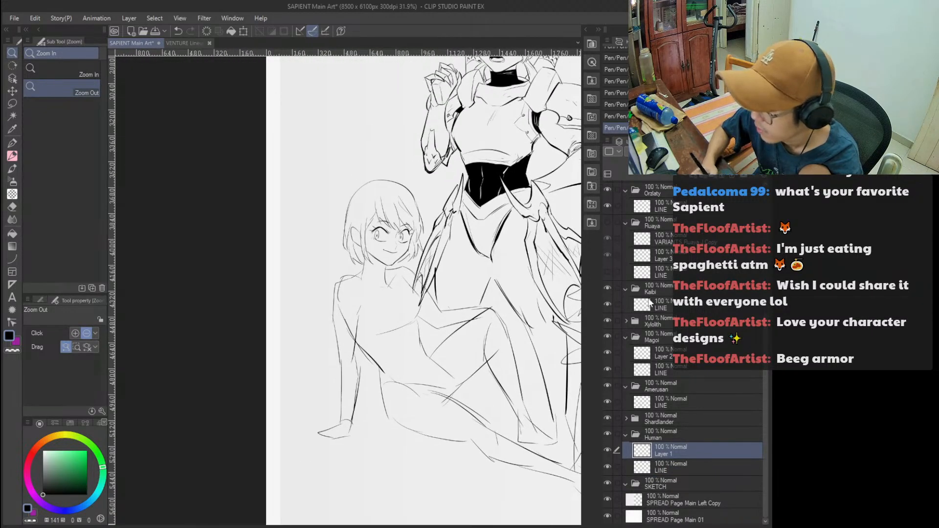
click(607, 418)
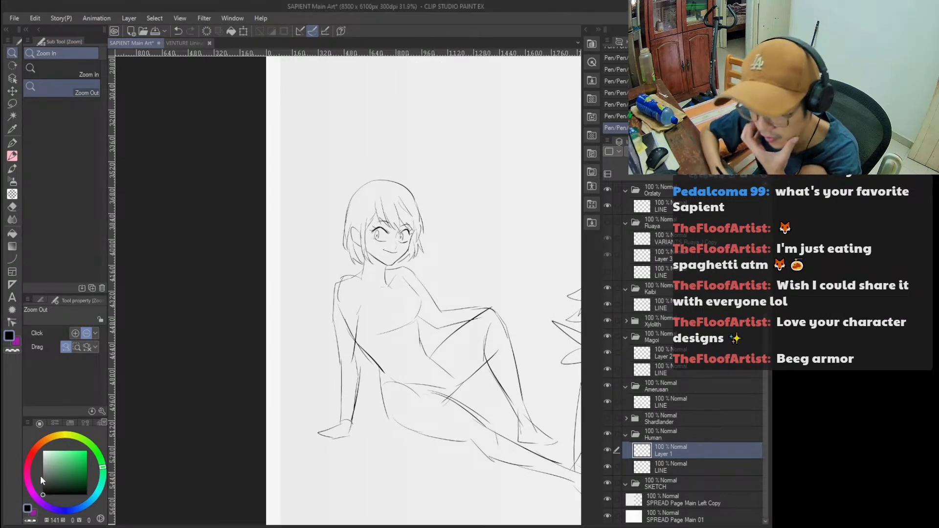
Copy the entire PRESET Vespero00.png picture into the Human folder of the SAPIENT Main Art document.
key(alt+Tab)
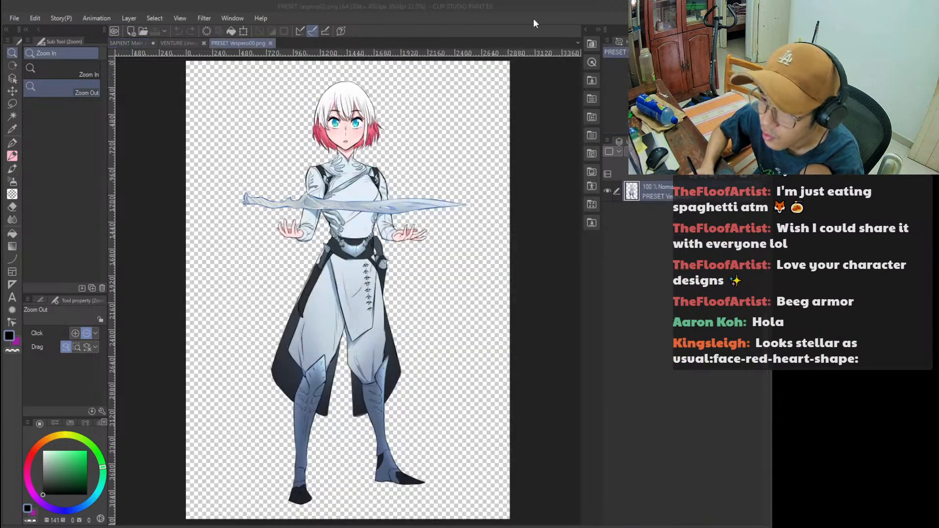
click(533, 18)
key(ctrl+a)
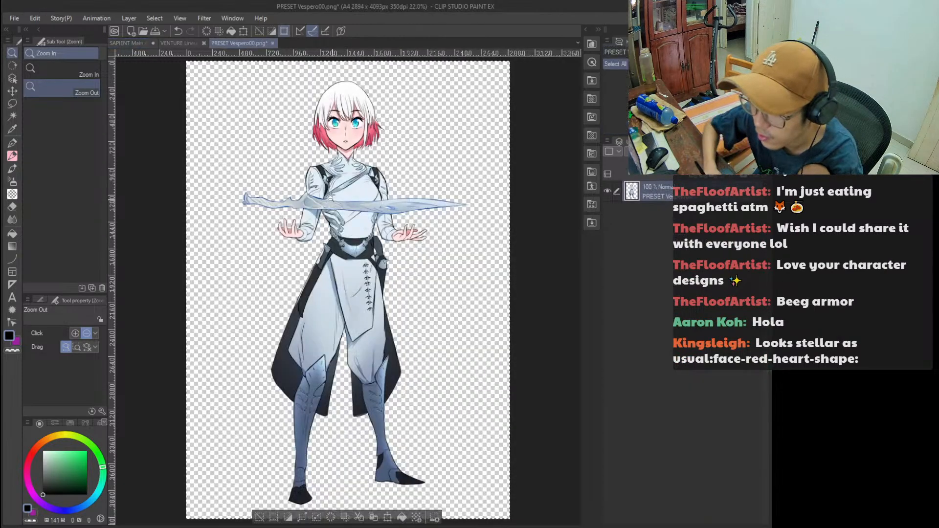
click(127, 43)
click(444, 367)
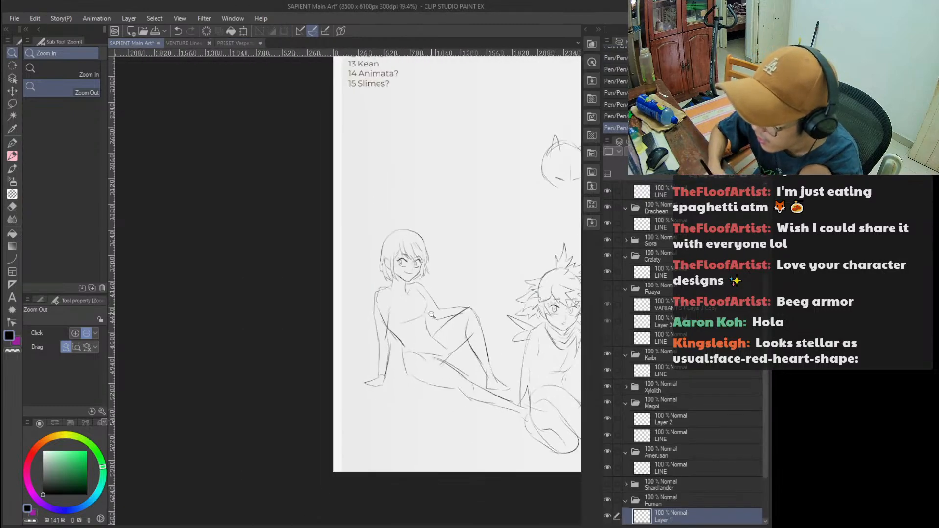
scroll(440, 362, up, 2)
key(ctrl+v)
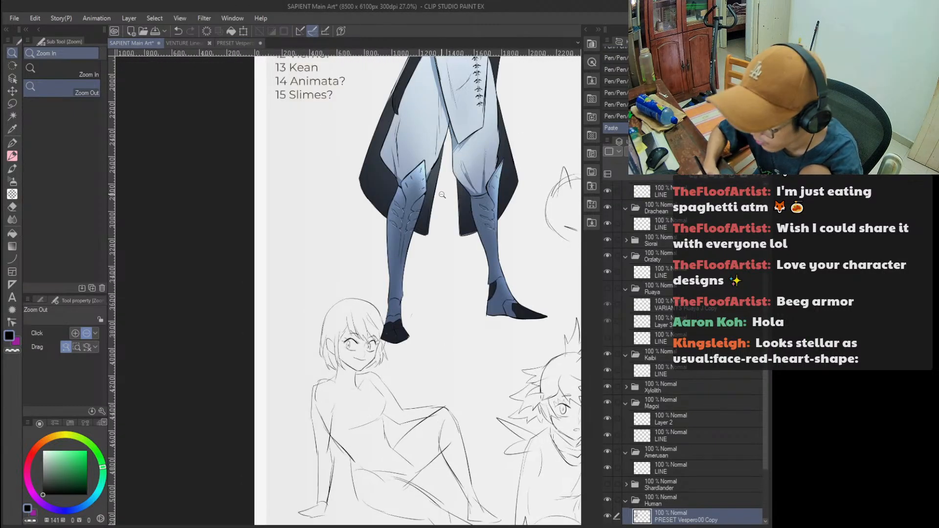
Scale down the pasted Vespero reference and place it beside the seated Human sketch.
scroll(476, 205, down, 2)
key(ctrl+t)
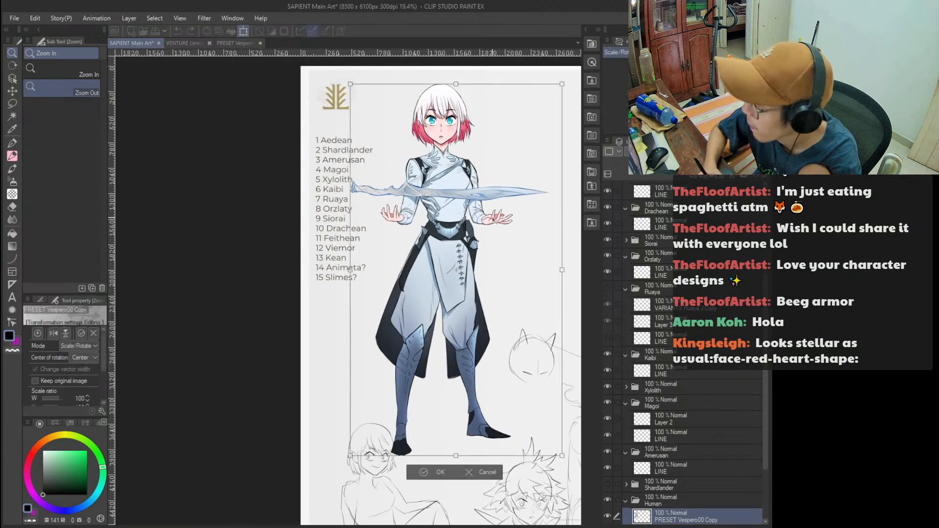
drag(456, 86, 456, 285)
key(Return)
key(k)
drag(452, 403, 453, 488)
drag(453, 488, 415, 236)
drag(415, 236, 451, 256)
drag(451, 255, 368, 374)
drag(369, 374, 422, 345)
drag(386, 346, 444, 342)
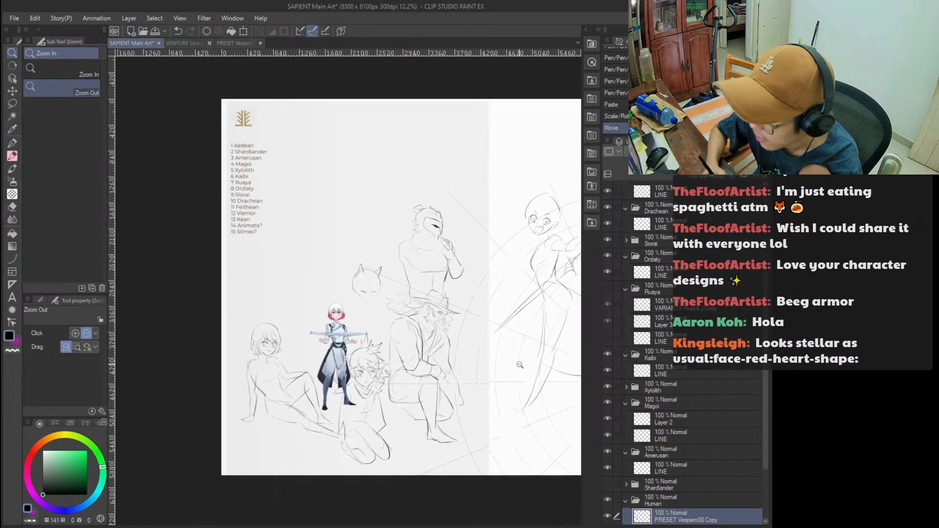
Show the Ruaya and Shardlander folders to check the overall composition, and hide both again.
click(609, 289)
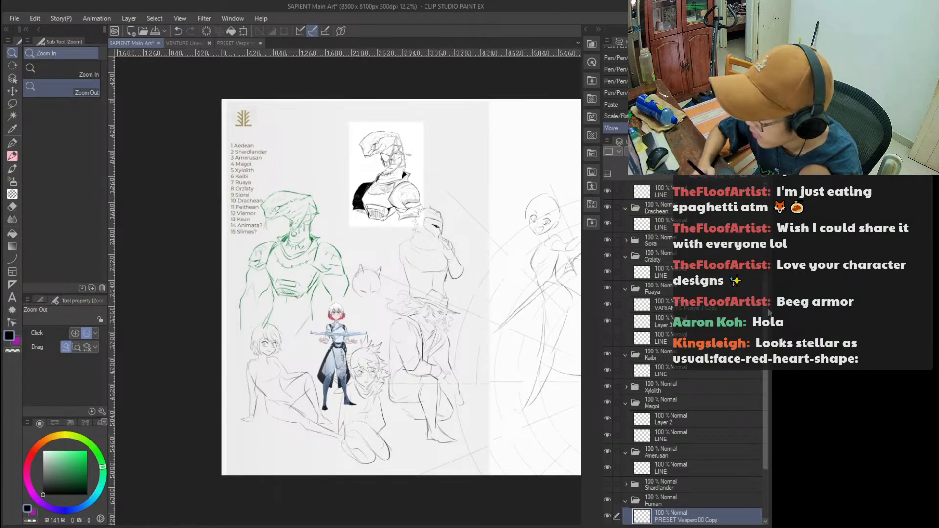
scroll(733, 342, down, 3)
scroll(631, 376, down, 1)
click(608, 430)
mouse_move(469, 329)
mouse_down()
mouse_move(432, 343)
mouse_move(403, 322)
mouse_move(368, 327)
mouse_move(458, 340)
mouse_up()
click(437, 341)
drag(292, 311, 300, 296)
drag(359, 233, 374, 285)
drag(363, 338, 422, 299)
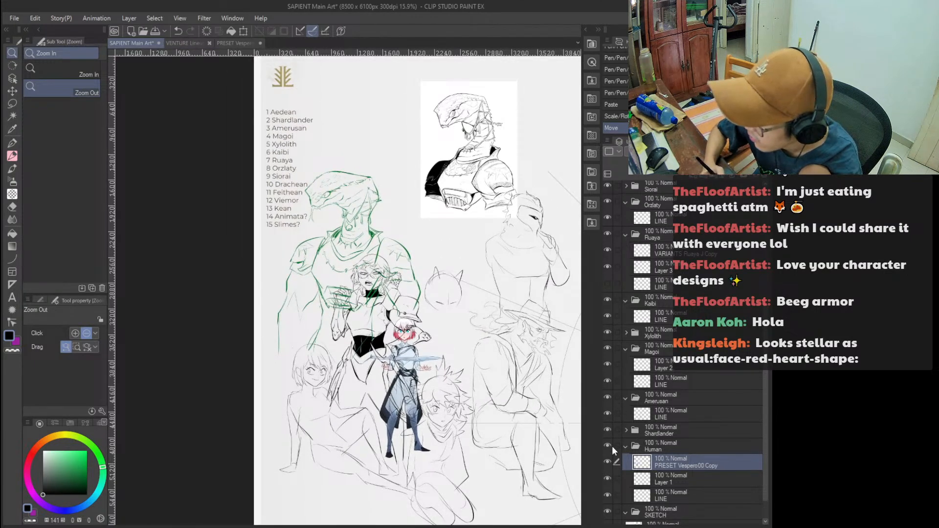
click(609, 430)
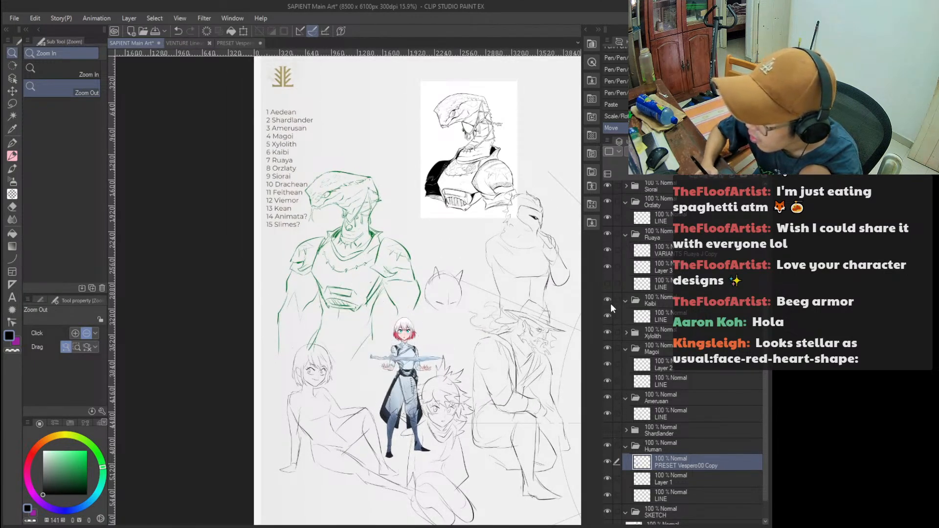
click(608, 234)
scroll(402, 269, up, 2)
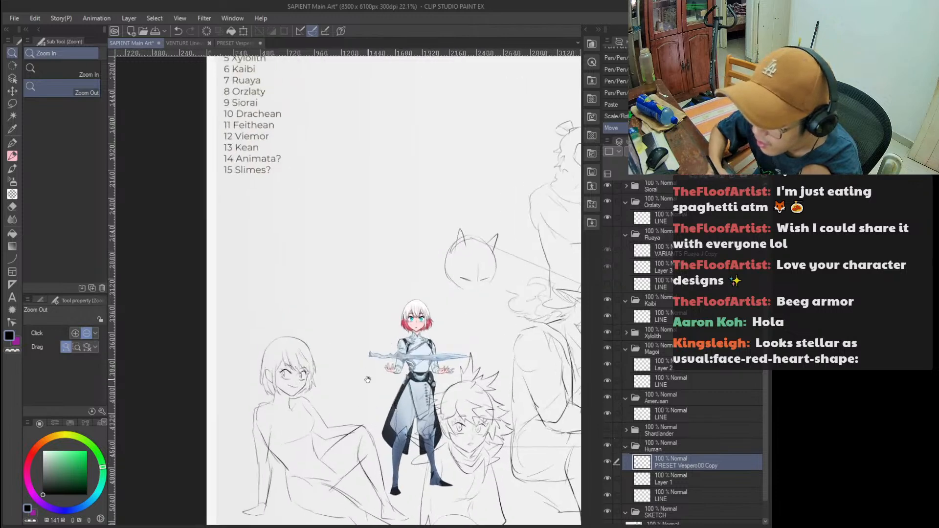
Move the PRESET Vespero00 Copy reference closer to the Human's head and scale it down slightly.
click(683, 493)
scroll(344, 224, up, 4)
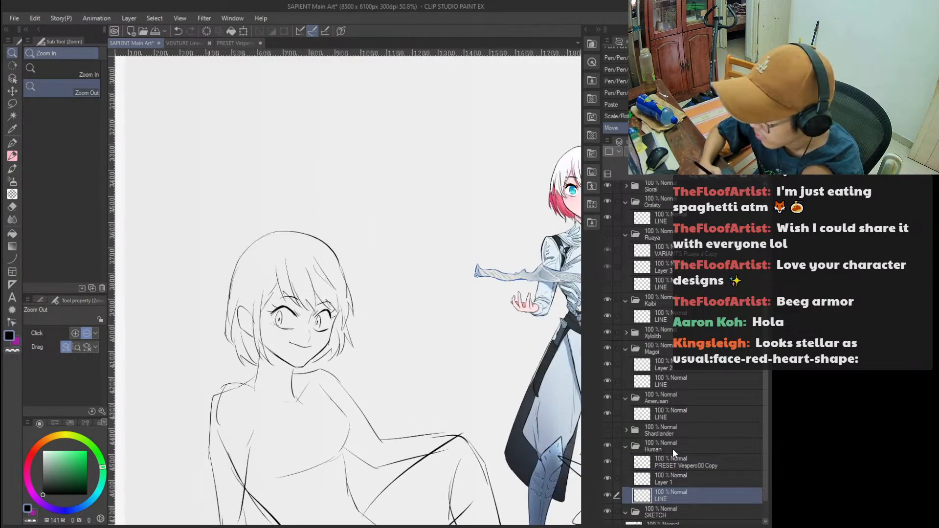
click(680, 462)
key(k)
drag(538, 244, 427, 176)
key(ctrl+t)
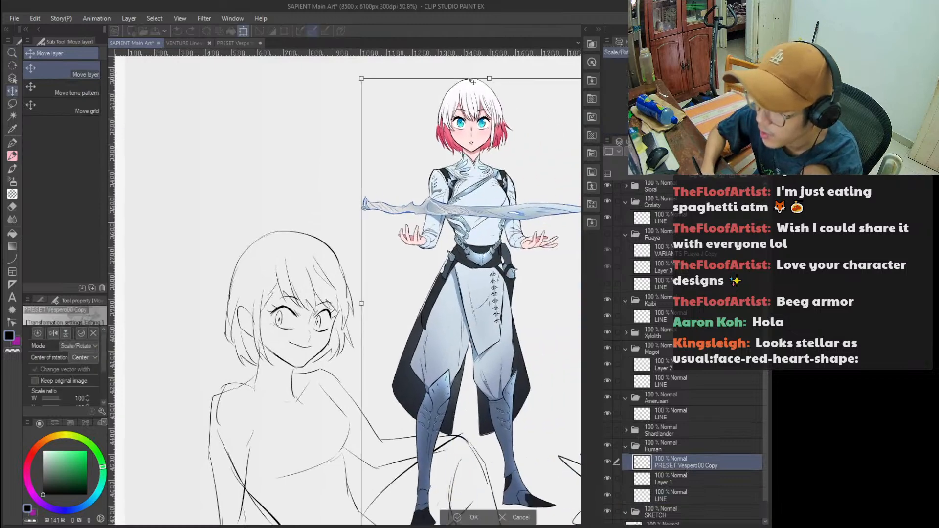
drag(488, 80, 485, 111)
key(Return)
drag(494, 202, 488, 205)
drag(321, 218, 382, 187)
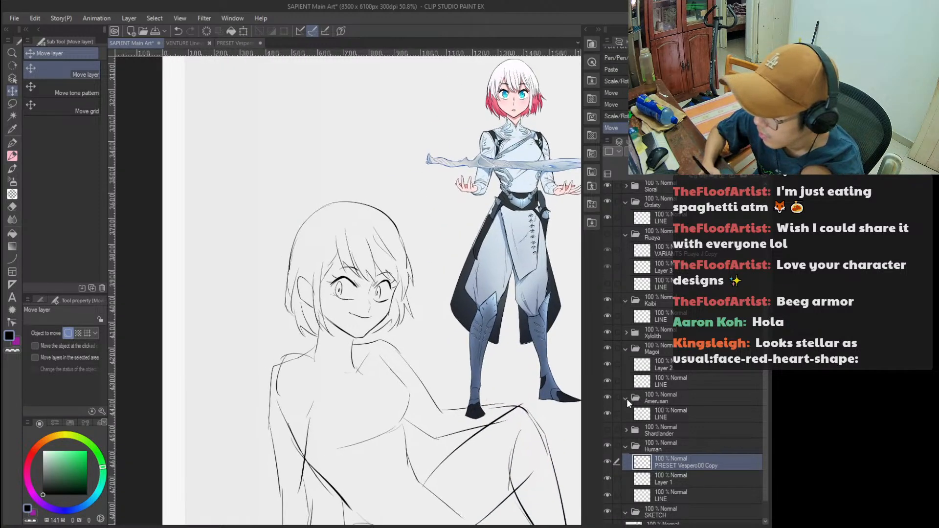
On Layer 1 of the Human folder, erase the rough hair strands over the right side of the face.
click(677, 483)
click(676, 496)
key(alt+space)
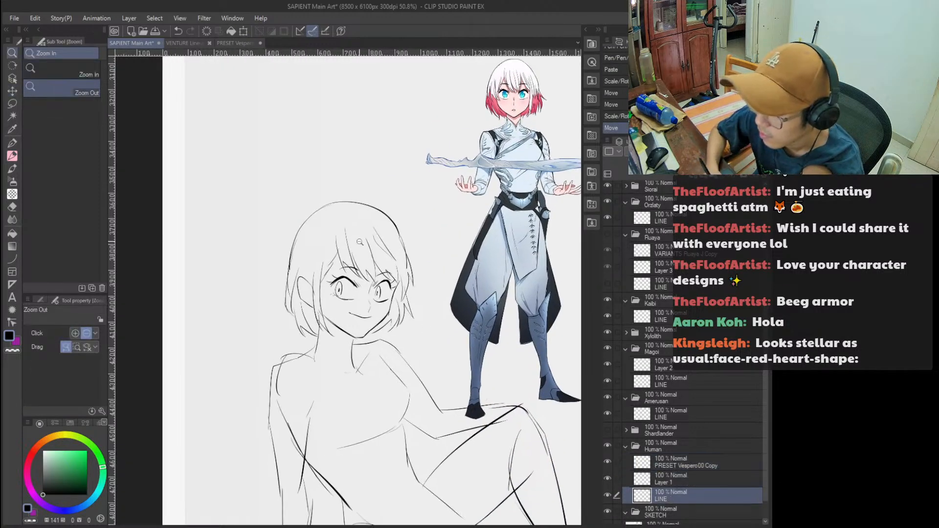
click(687, 477)
drag(435, 263, 430, 294)
click(414, 268)
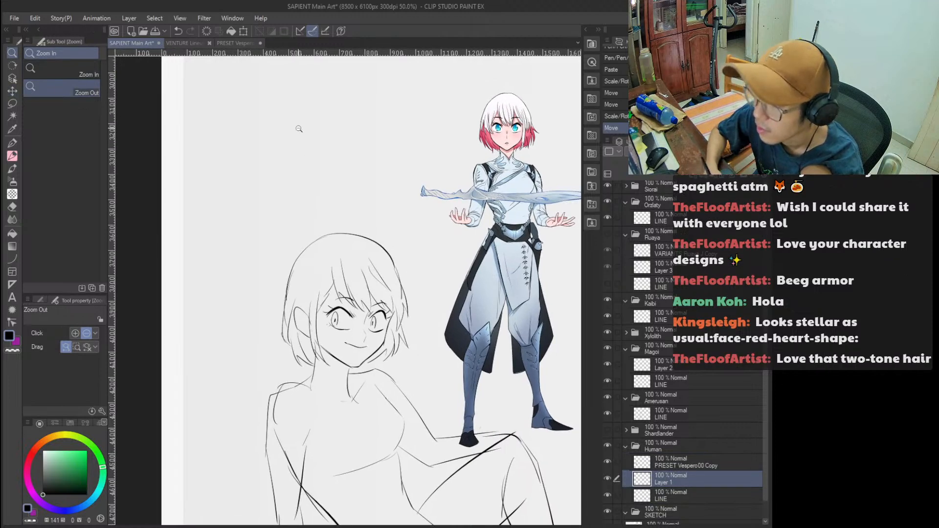
scroll(362, 249, up, 2)
key(e)
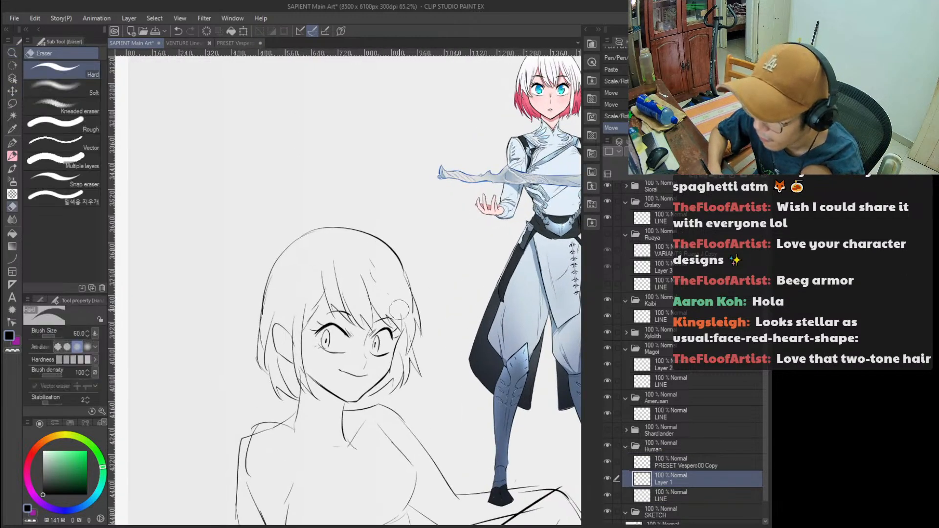
mouse_move(396, 297)
mouse_down()
mouse_move(379, 319)
mouse_move(377, 345)
mouse_up()
Redraw the fringe strands above the Human's right-hand eye, undoing unsatisfactory strokes.
key(p)
mouse_move(354, 294)
mouse_down()
mouse_move(368, 346)
mouse_move(390, 365)
mouse_move(387, 348)
mouse_up()
key(ctrl+z)
key(ctrl+z)
key(ctrl+z)
key(ctrl+z)
key(ctrl+z)
ctrl+alt+click(374, 351)
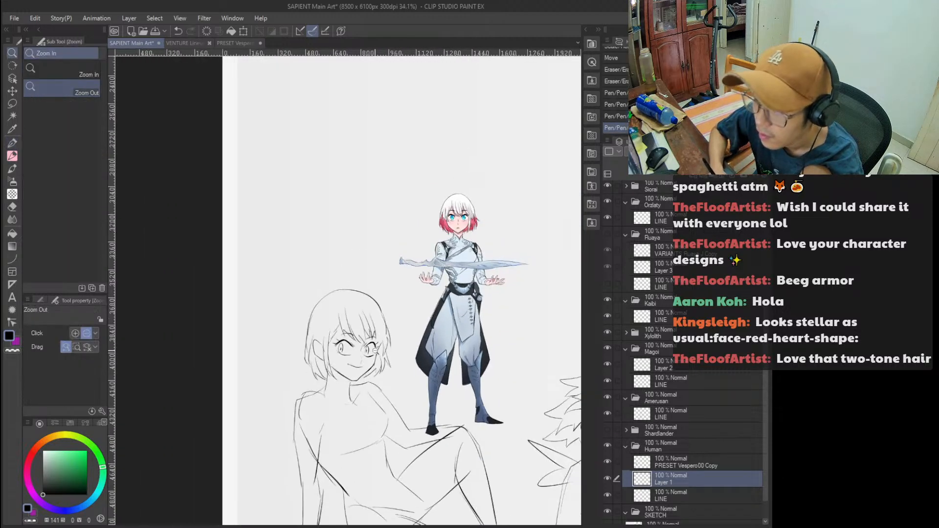
Refine the fringe tips and the side lock falling past the Human's right-hand eye with cleaner pen strokes.
scroll(376, 343, up, 2)
key(e)
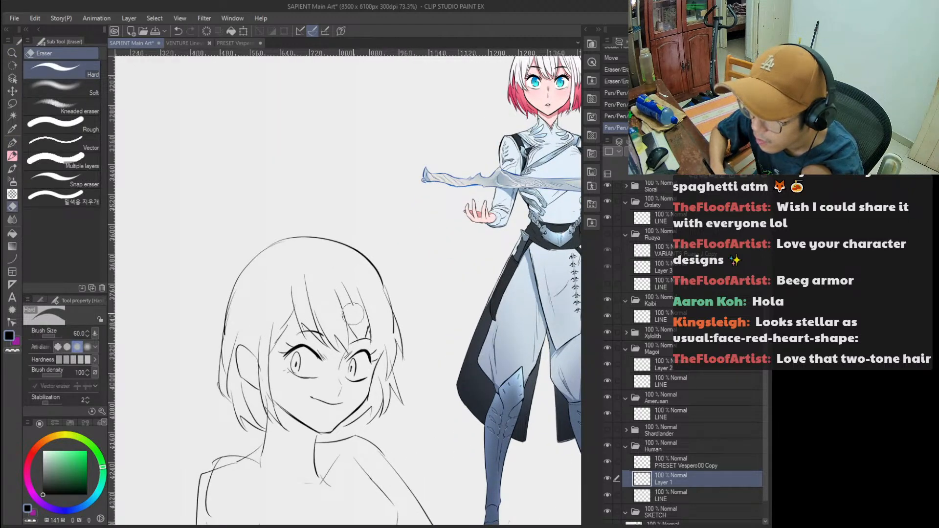
key(p)
drag(352, 294, 358, 339)
key(ctrl+z)
drag(360, 331, 349, 346)
drag(353, 284, 379, 358)
key(ctrl+z)
drag(365, 320, 381, 360)
alt+click(384, 363)
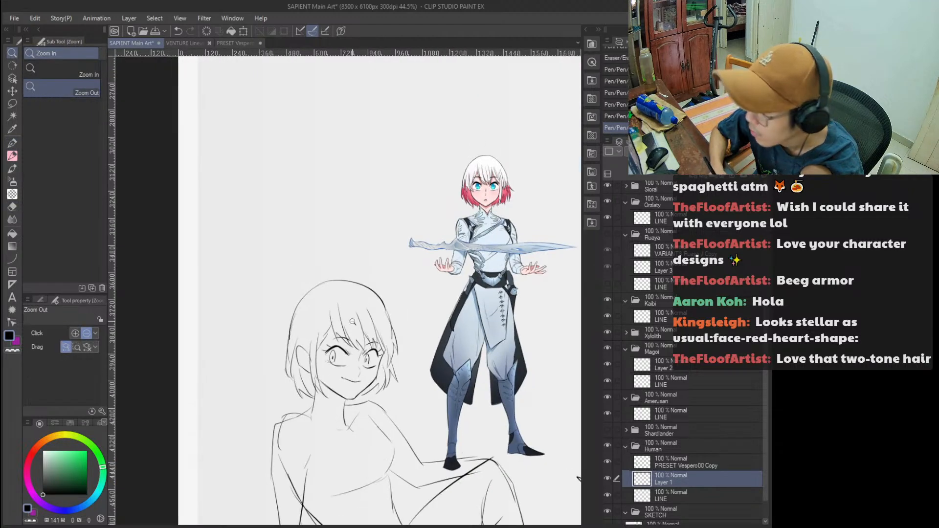
alt+click(336, 343)
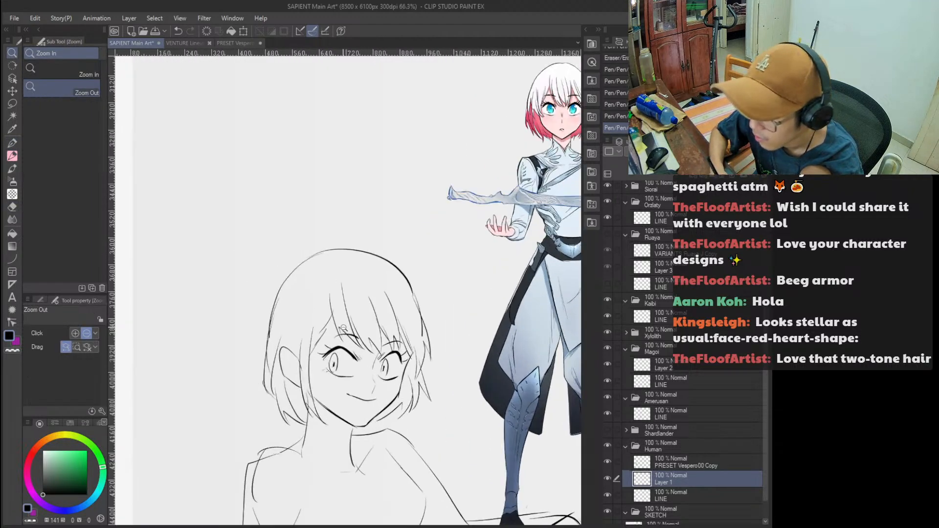
Try to rework the hair strands between the Human's left-hand eye and ear, undoing the strokes.
key(e)
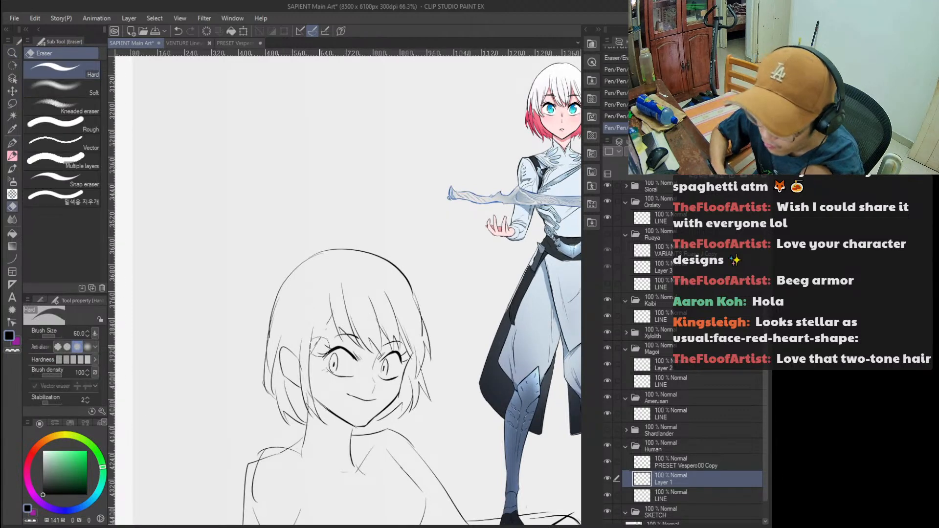
mouse_move(315, 347)
mouse_down()
mouse_move(304, 363)
mouse_move(337, 338)
mouse_move(300, 362)
mouse_up()
key(p)
key(ctrl+z)
key(ctrl+z)
mouse_move(311, 354)
mouse_down()
mouse_move(297, 370)
mouse_move(299, 357)
mouse_up()
key(ctrl+z)
key(ctrl+z)
scroll(318, 342, down, 3)
Try to redraw the side lock and outer hair edge around the Human's left-hand ear, undoing the strokes.
key(e)
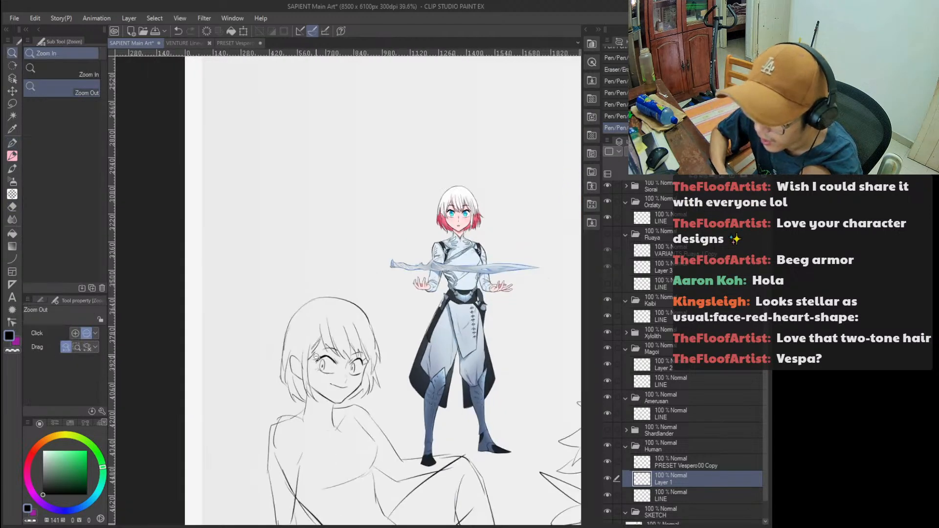
scroll(313, 372, up, 3)
mouse_move(304, 431)
mouse_down()
mouse_move(279, 343)
mouse_move(299, 351)
mouse_move(303, 377)
mouse_move(282, 315)
mouse_up()
key(p)
key(ctrl+z)
mouse_move(285, 378)
mouse_down()
mouse_move(281, 317)
mouse_move(280, 374)
mouse_up()
key(ctrl+z)
mouse_move(276, 313)
mouse_down()
mouse_move(291, 389)
mouse_move(307, 396)
mouse_up()
key(ctrl+z)
drag(285, 337, 306, 400)
key(ctrl+z)
key(ctrl+z)
ctrl+alt+click(309, 401)
ctrl+alt+click(323, 375)
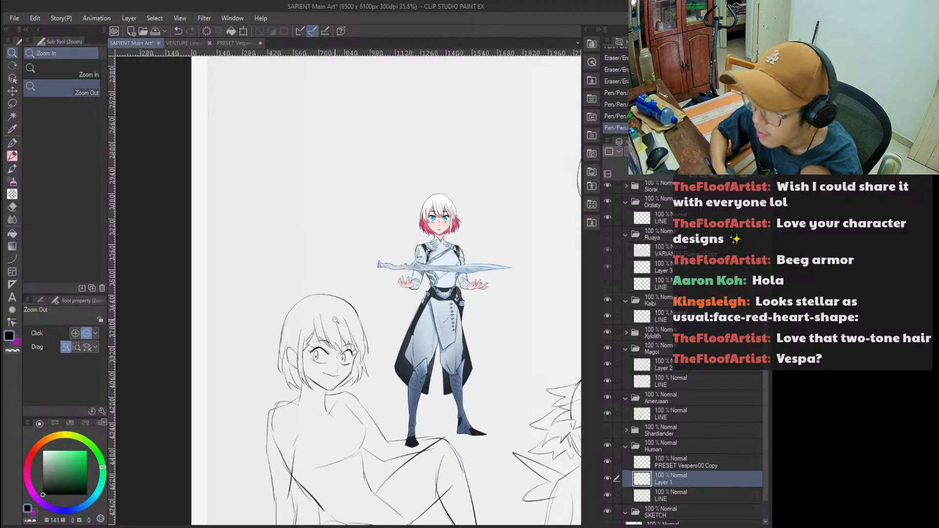
Erase the rough outer hair line on the right side of the Human's head on the LINE layer and Layer 1.
click(331, 325)
scroll(311, 318, up, 1)
key(e)
scroll(372, 323, up, 1)
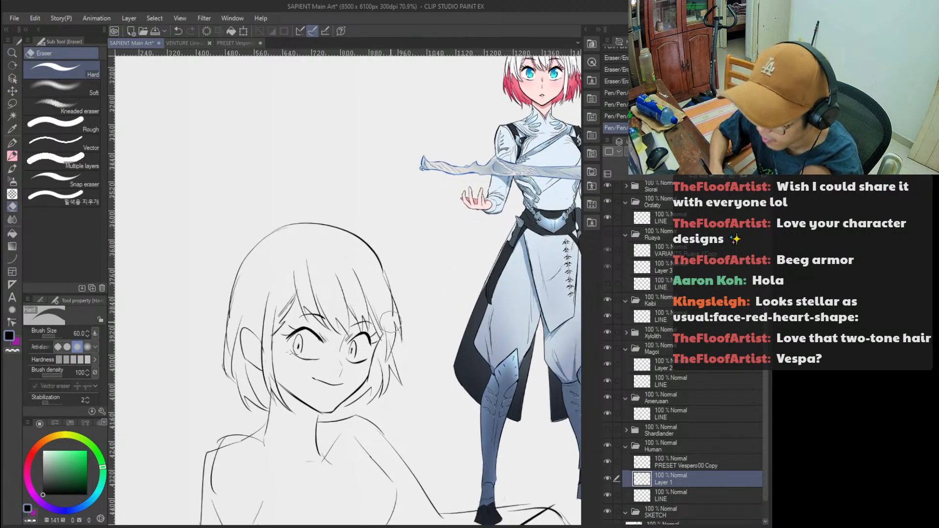
key(ctrl+z)
key(p)
click(700, 495)
key(e)
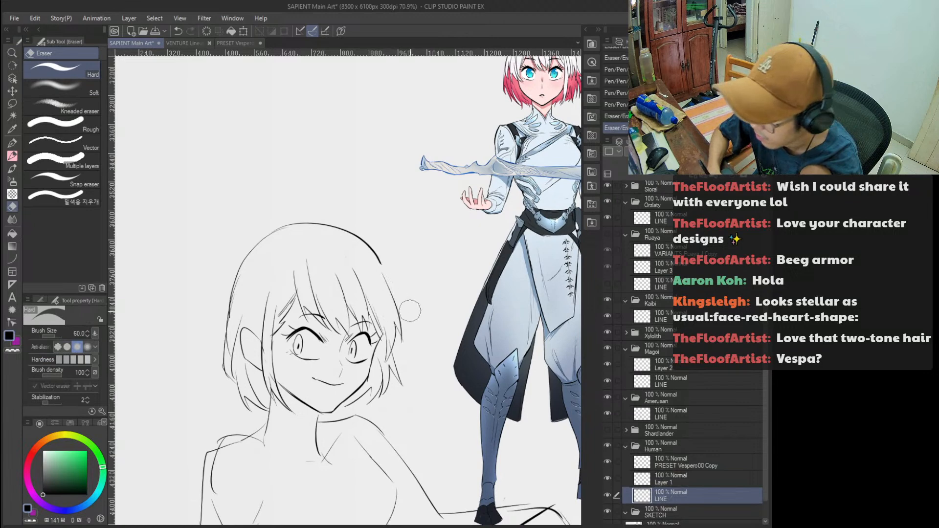
click(678, 478)
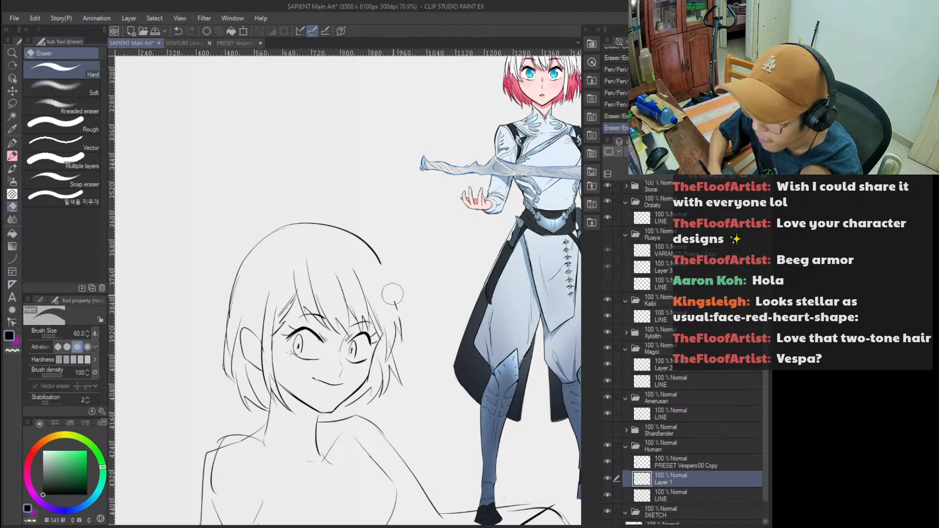
Redraw the outer hair contour on the right side of the Human's head on Layer 1 and trim its lower end.
key(p)
mouse_move(376, 250)
mouse_down()
mouse_move(400, 323)
mouse_move(426, 319)
mouse_up()
key(ctrl+z)
ctrl+alt+click(400, 323)
ctrl+alt+click(406, 318)
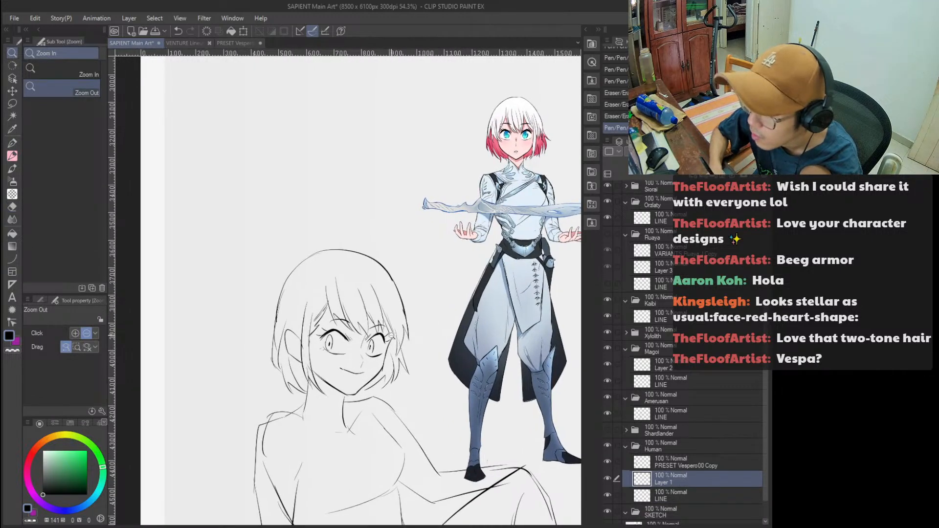
scroll(421, 345, up, 2)
key(e)
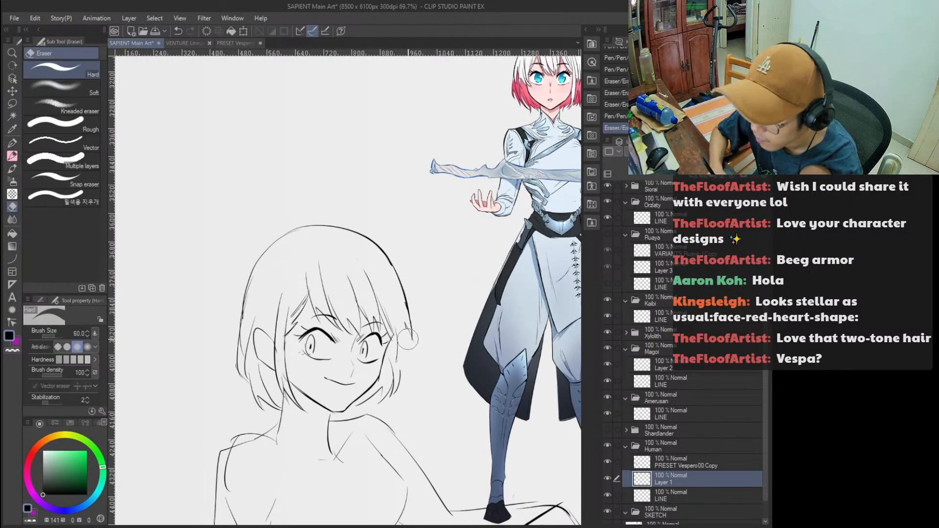
key(p)
key(e)
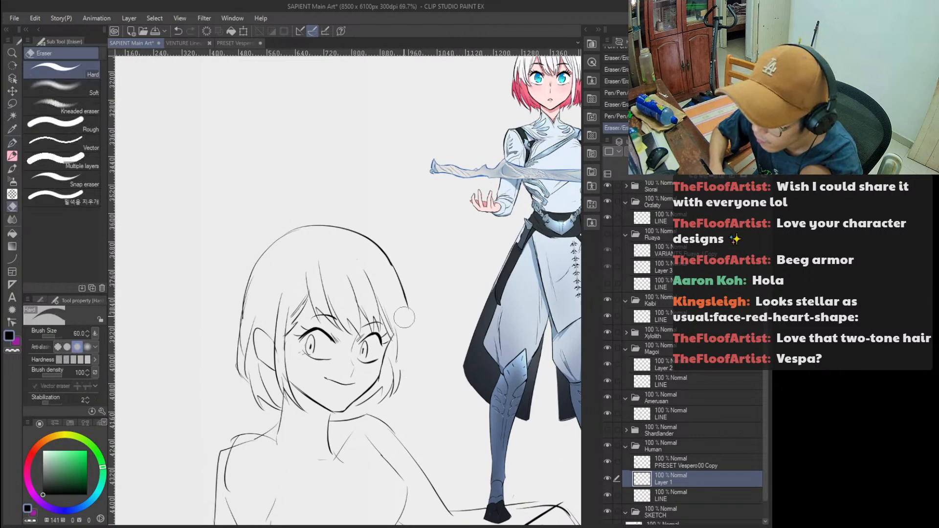
Draw the outer hair lock running from the right-hand contour down to pointed tips beside the Human's jaw.
key(p)
mouse_move(407, 298)
mouse_down()
mouse_move(415, 342)
mouse_move(395, 386)
mouse_move(409, 362)
mouse_move(402, 397)
mouse_move(410, 407)
mouse_up()
key(ctrl+space)
drag(391, 368, 395, 353)
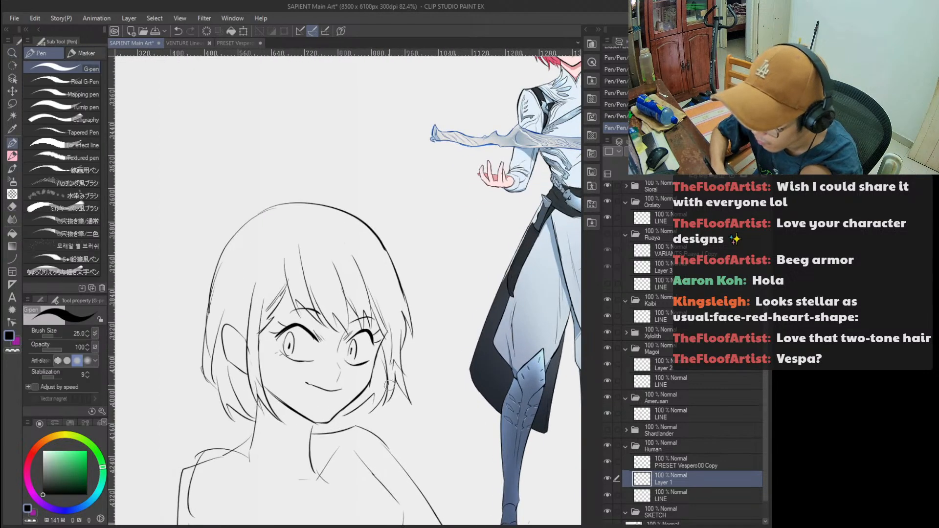
key(ctrl+space)
mouse_move(401, 388)
mouse_down()
mouse_move(389, 399)
mouse_move(398, 348)
mouse_move(397, 377)
mouse_up()
Erase stray strands around the right-hand hair lock, then retry its inner strands on Layer 1, undoing unsatisfactory strokes.
key(e)
drag(408, 342, 416, 359)
click(685, 495)
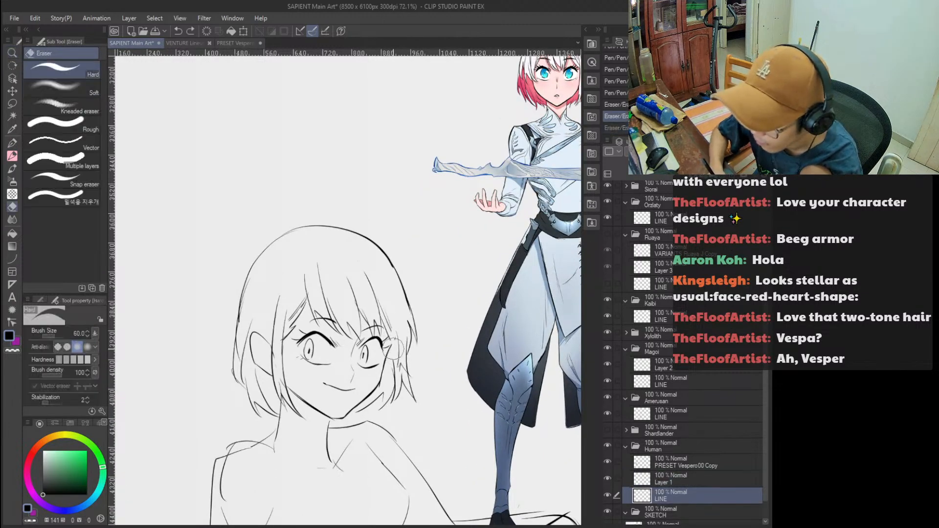
click(685, 478)
key(p)
drag(384, 332, 391, 372)
key(ctrl+z)
mouse_move(390, 340)
mouse_down()
mouse_move(387, 399)
mouse_move(389, 370)
mouse_move(402, 394)
mouse_move(389, 418)
mouse_move(385, 405)
mouse_up()
key(p)
key(ctrl+z)
Erase the rough hair outline and strands over the left side of the Human's head on the LINE layer and Layer 1.
key(z)
drag(361, 358, 372, 361)
key(e)
drag(303, 311, 313, 308)
click(685, 495)
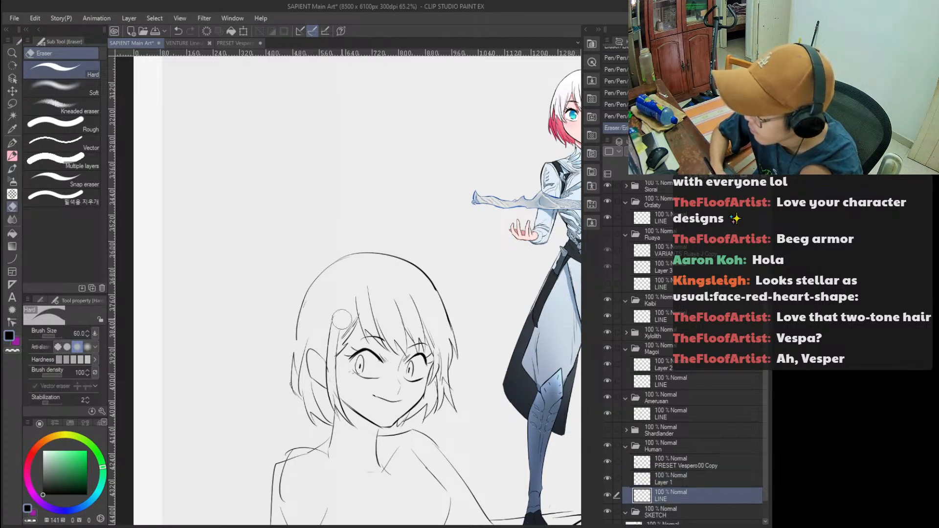
mouse_move(328, 312)
mouse_down()
mouse_move(329, 291)
mouse_move(306, 313)
mouse_move(324, 284)
mouse_up()
drag(318, 293, 306, 329)
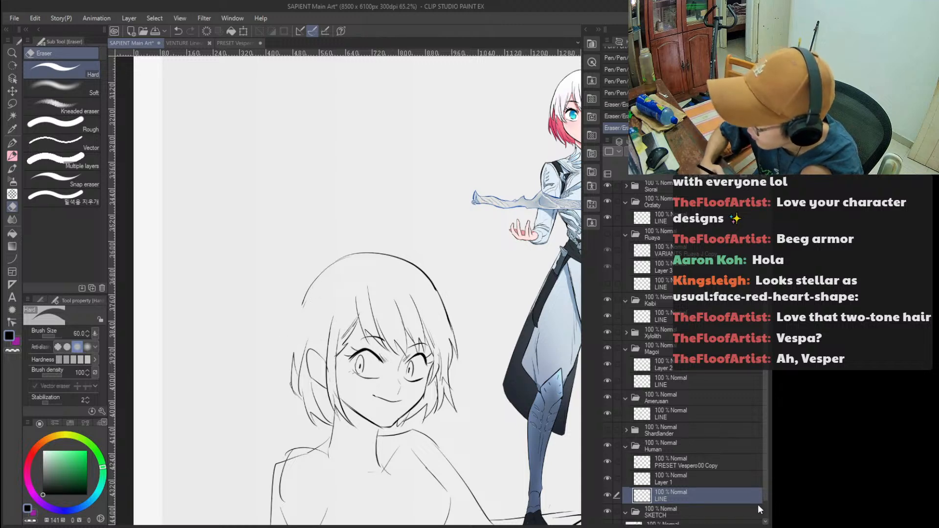
click(698, 479)
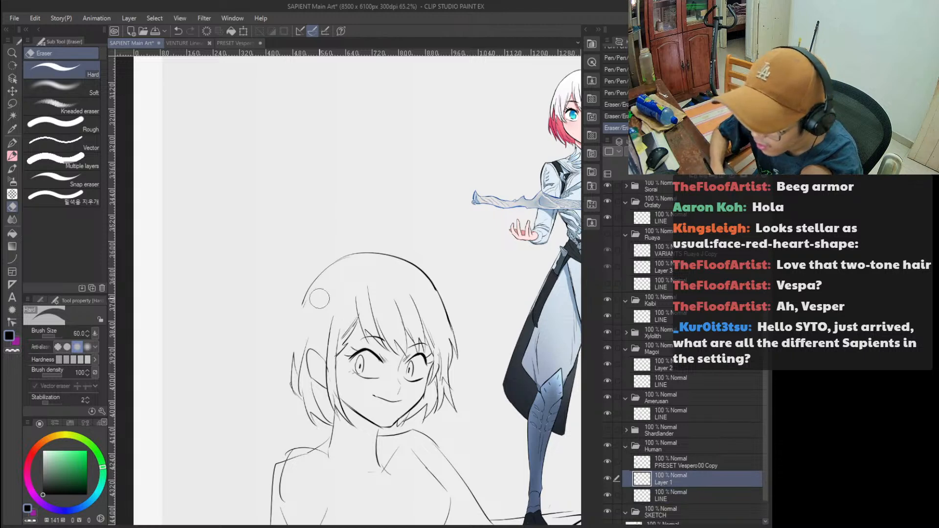
drag(328, 274, 289, 321)
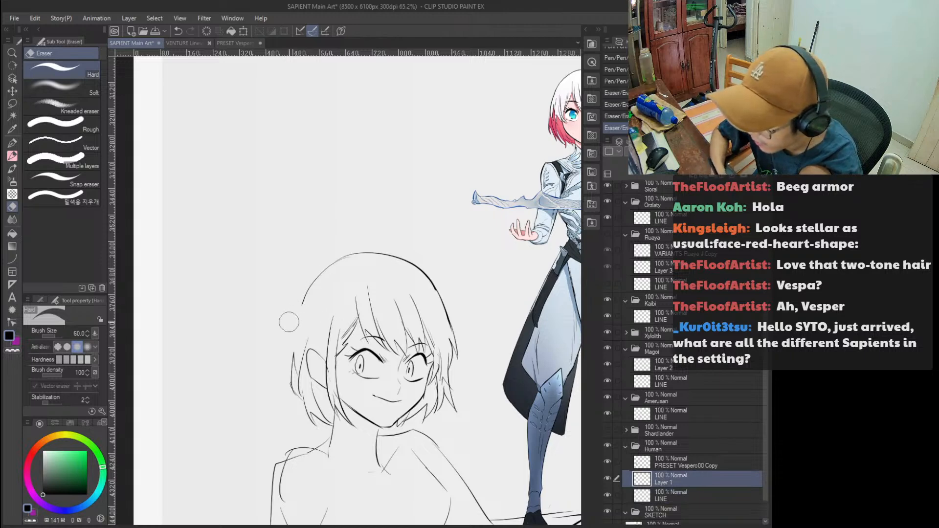
drag(325, 277, 299, 319)
Redraw the hair contour on the left side of the Human's head on Layer 1, undoing unsatisfactory strokes.
key(p)
drag(321, 275, 292, 371)
key(ctrl+z)
key(ctrl+z)
drag(320, 312, 279, 313)
drag(337, 289, 323, 369)
Switch the drawing colour to purple and review the numbered Sapient list from Aedean to Slimes.
click(427, 293)
click(416, 275)
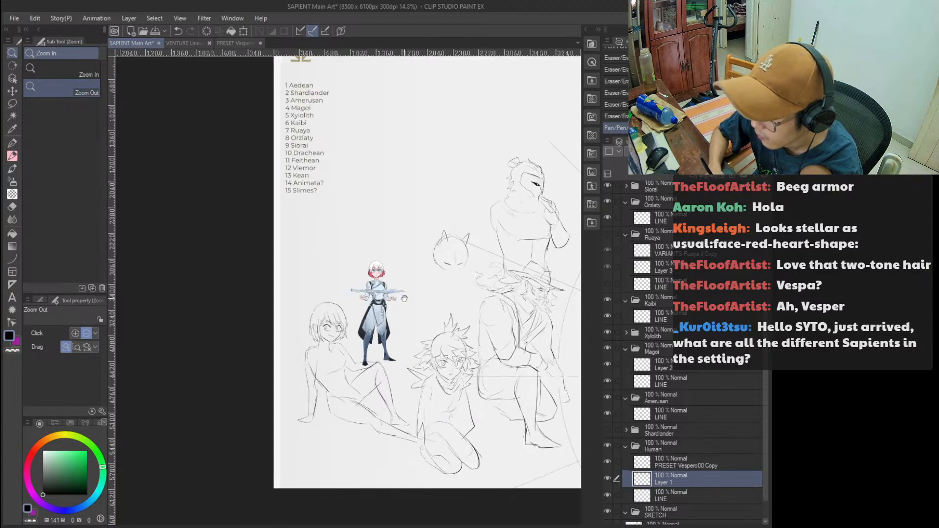
drag(415, 295, 403, 311)
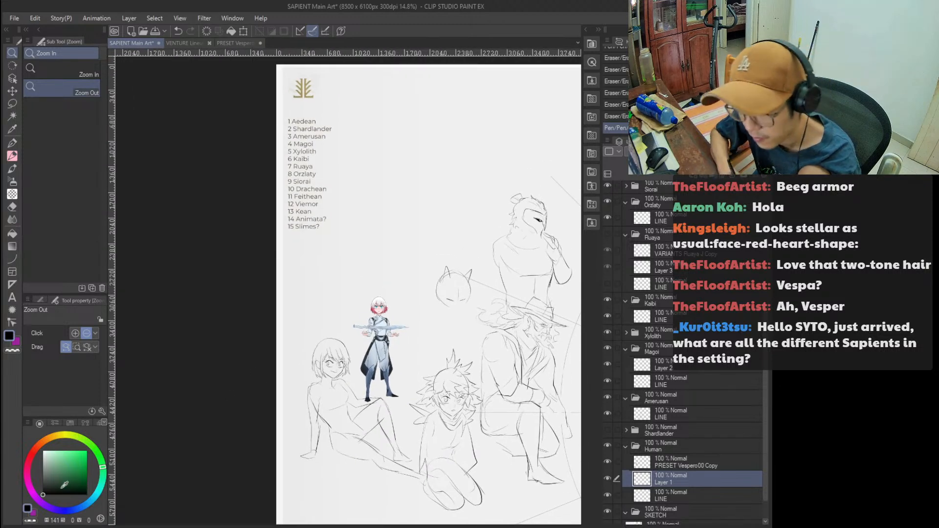
click(33, 512)
key(p)
drag(429, 309, 428, 288)
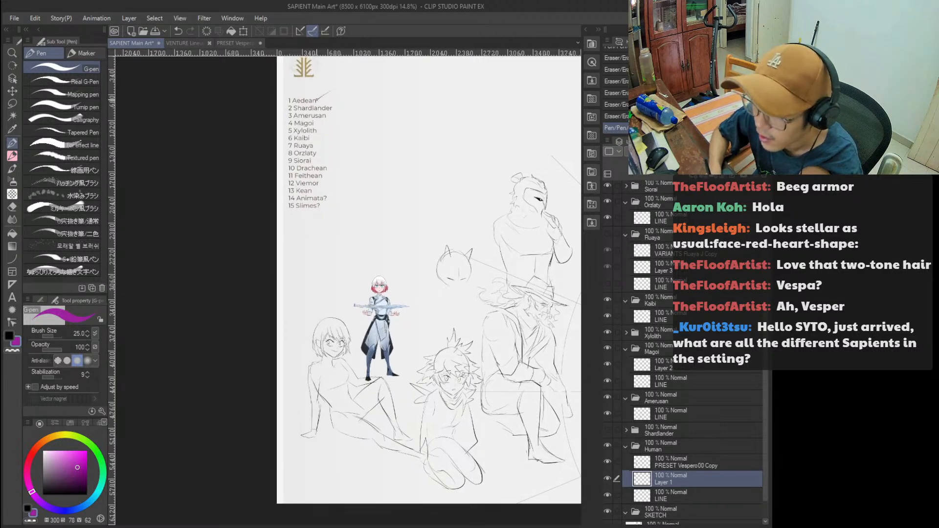
key(/)
drag(372, 99, 359, 160)
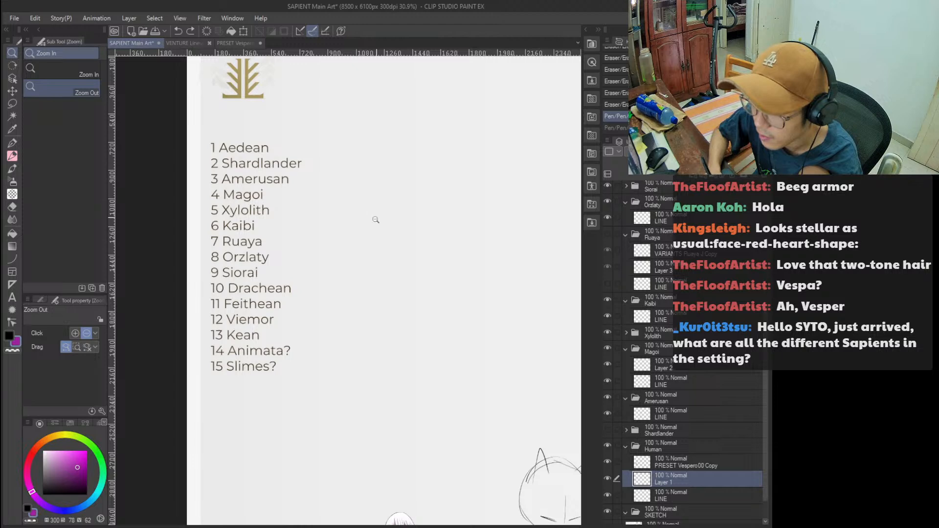
click(382, 211)
click(389, 277)
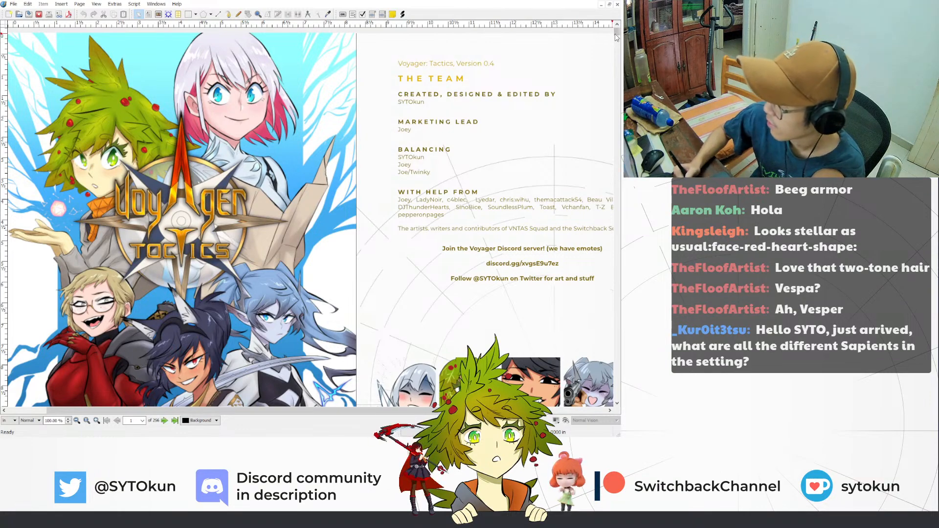
Switch to the Voyager: Tactics rulebook in Scribus and examine the Aedean entry with its portrait.
drag(617, 112, 619, 136)
scroll(619, 135, up, 20)
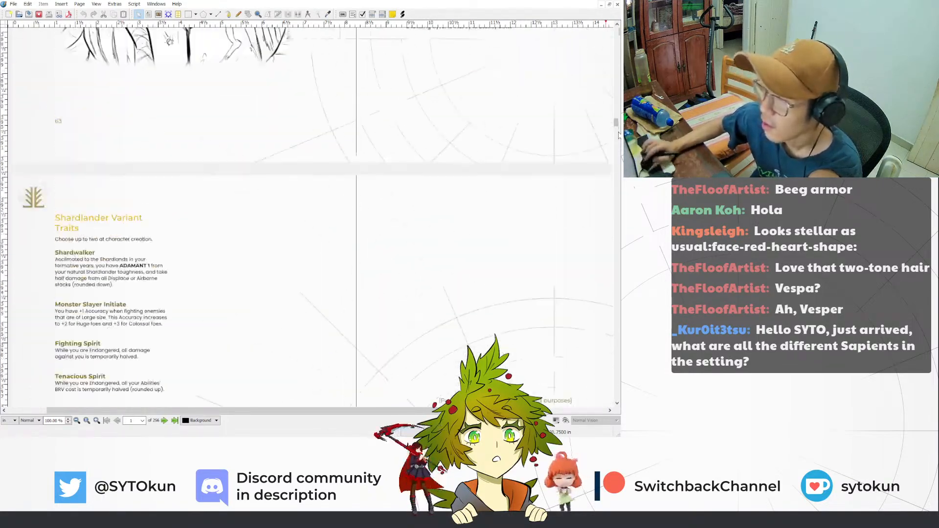
scroll(619, 135, up, 10)
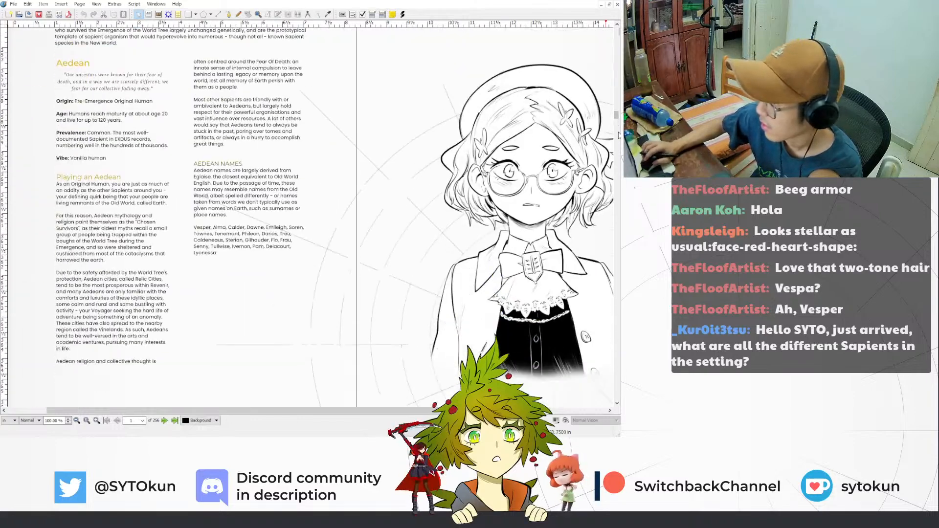
drag(392, 0, 391, 6)
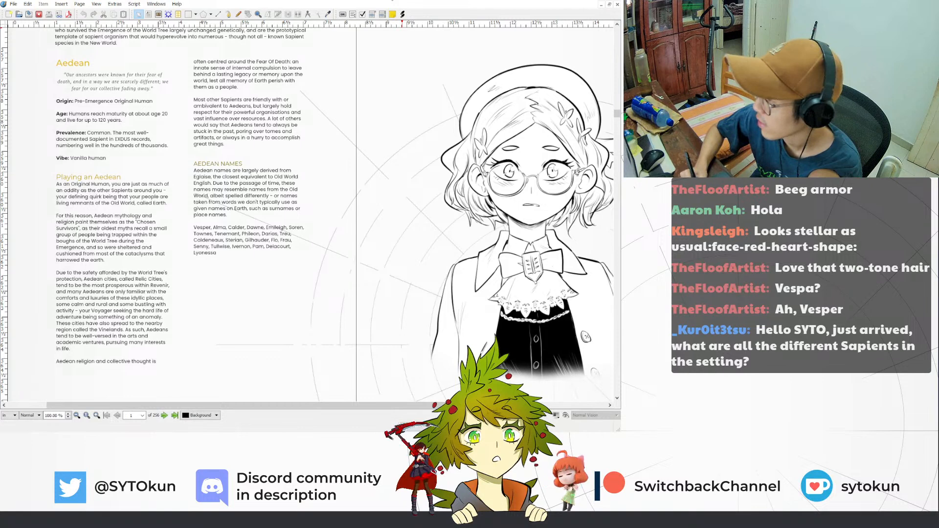
drag(322, 405, 402, 406)
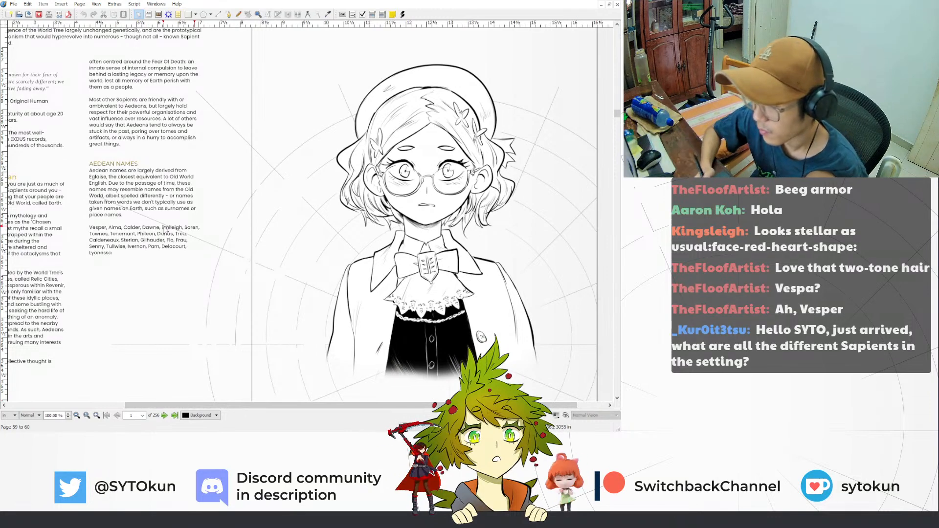
drag(265, 402, 212, 366)
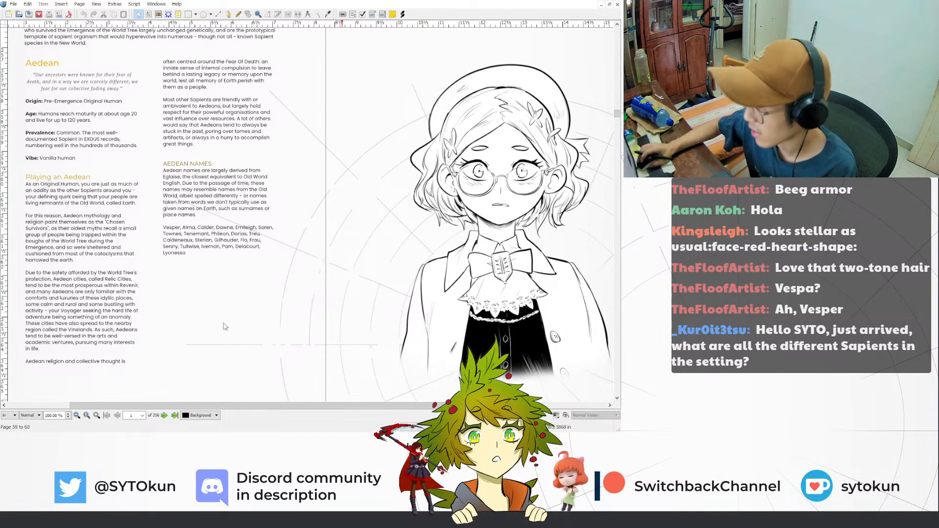
Review the Aedean variant traits, the Shardlander entry and the Amerusan entry in the rulebook.
scroll(220, 293, down, 10)
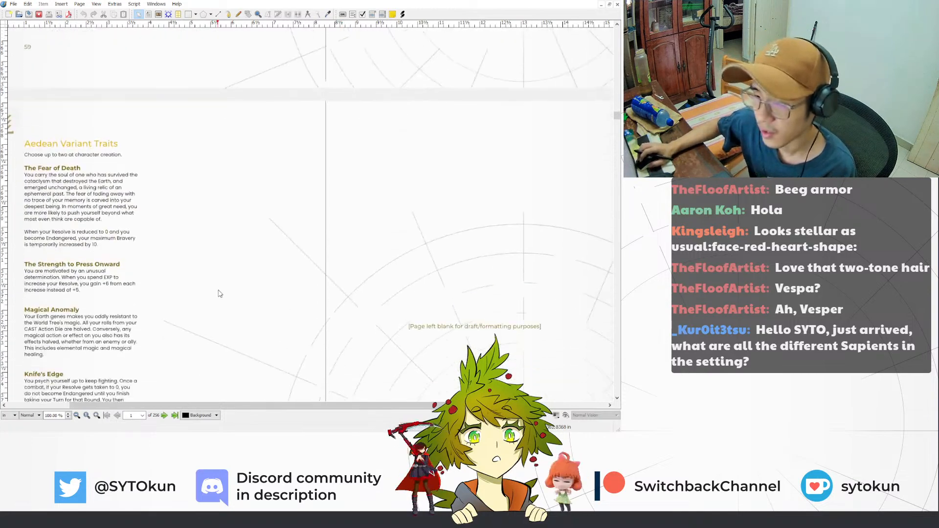
scroll(220, 294, down, 10)
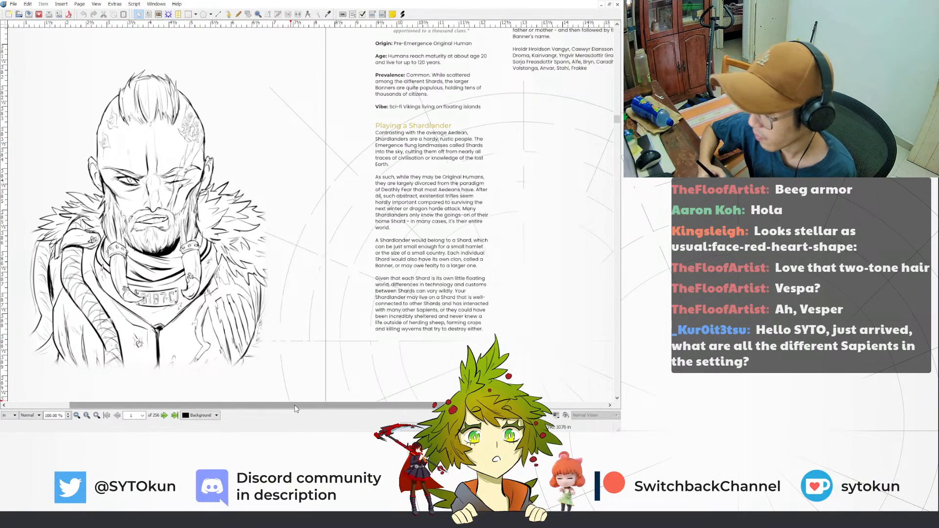
drag(291, 405, 285, 402)
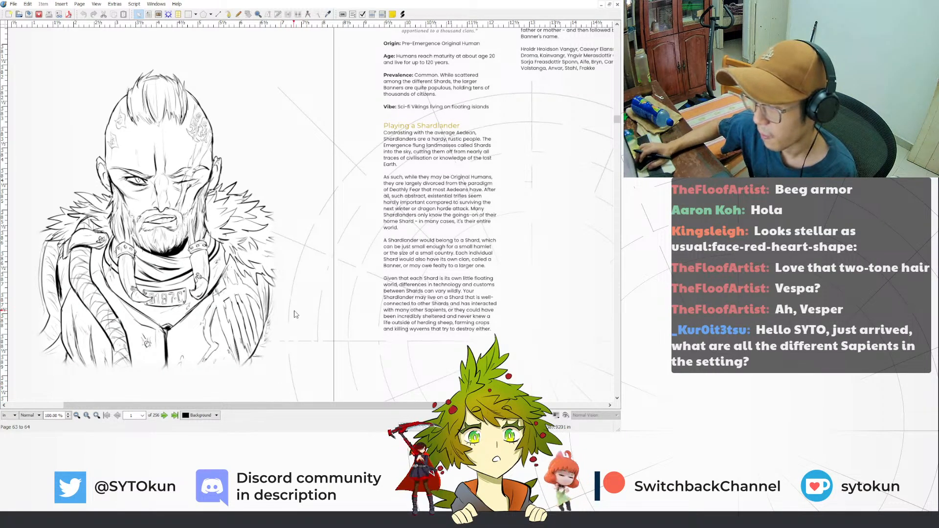
scroll(294, 314, down, 10)
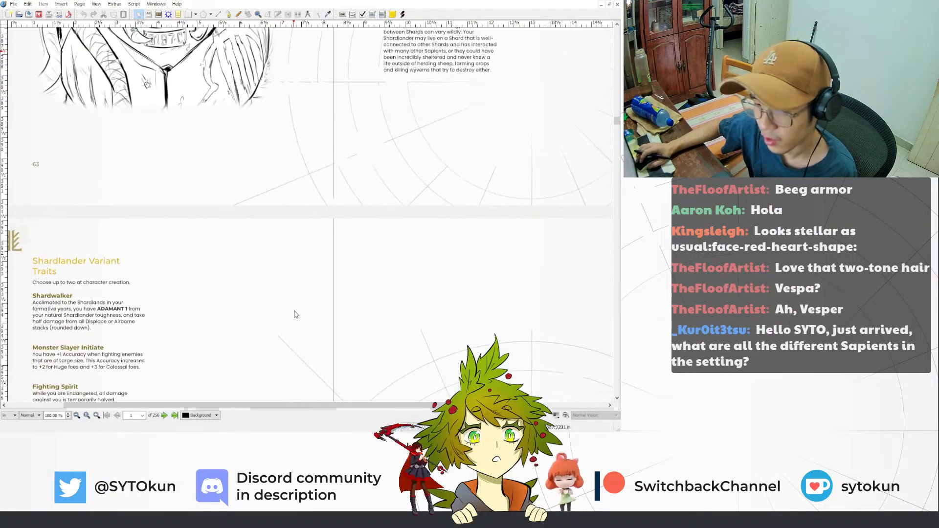
scroll(294, 314, down, 12)
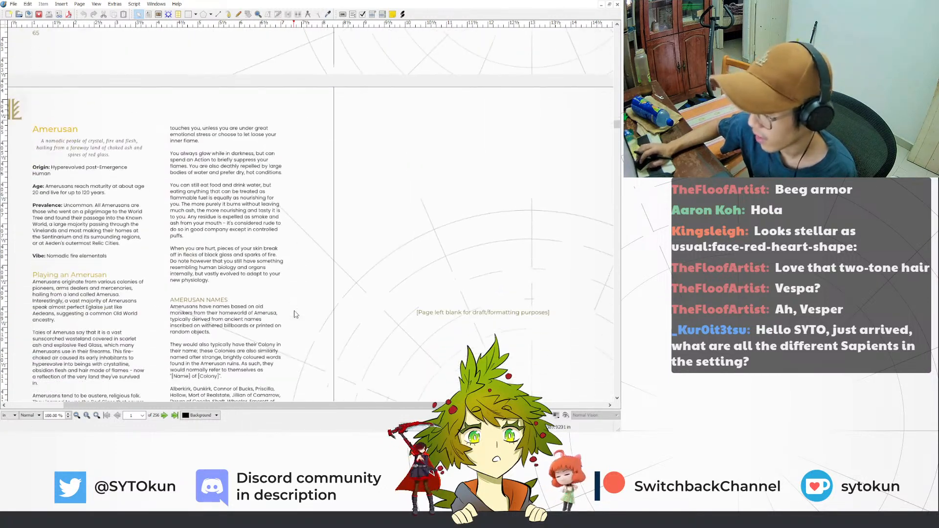
scroll(295, 314, down, 2)
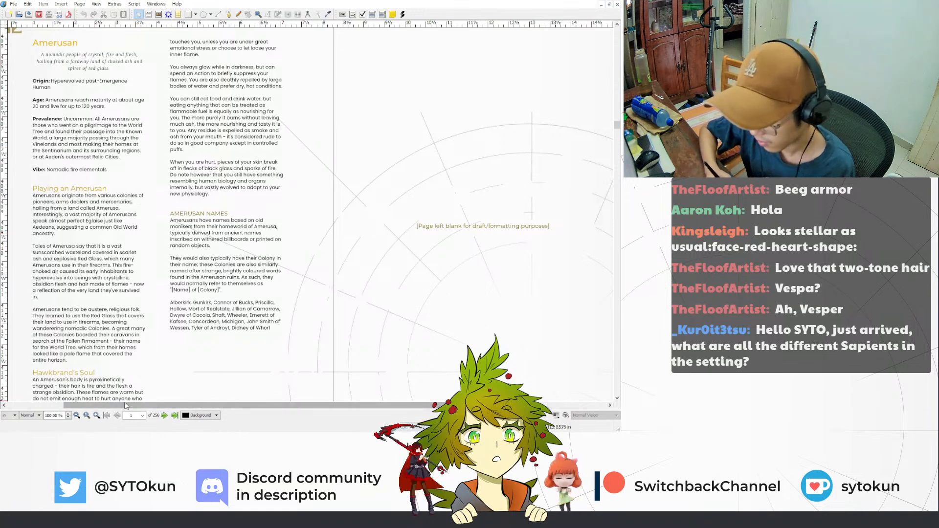
Jump to page 144 of the rulebook and continue on to the Gundrifter class entry and its illustration.
click(111, 383)
click(135, 415)
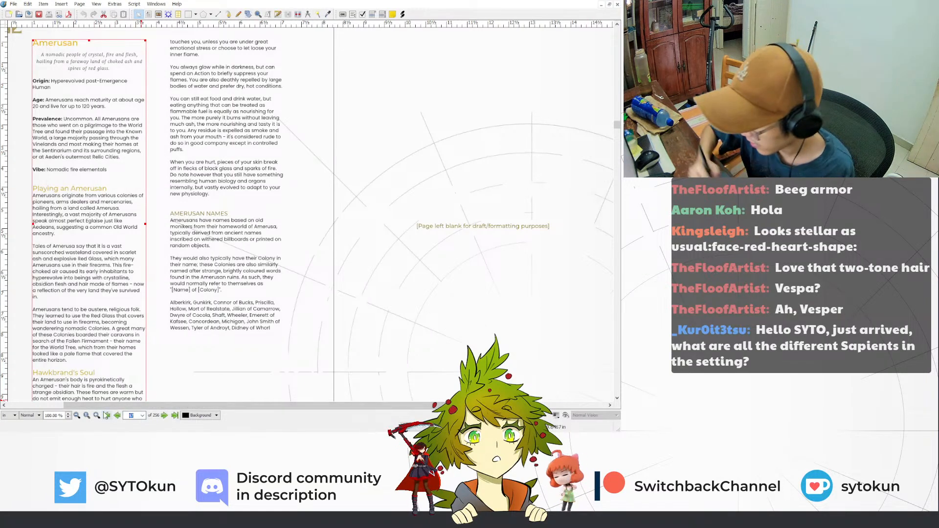
text(144)
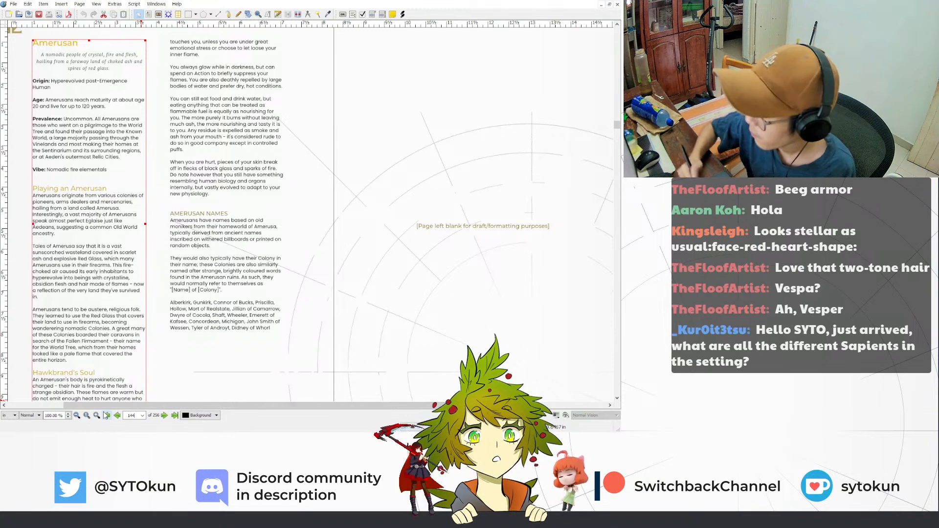
key(Return)
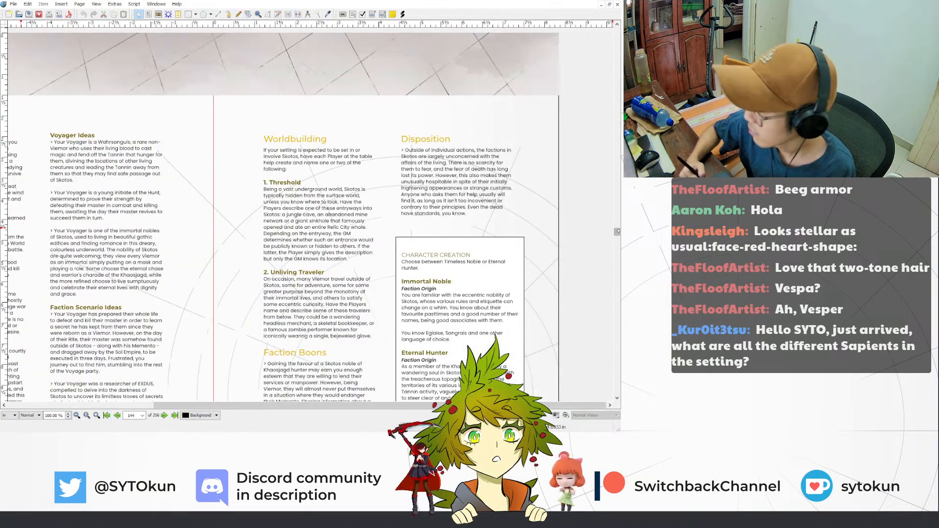
drag(618, 252, 619, 298)
drag(274, 406, 183, 406)
scroll(368, 308, up, 3)
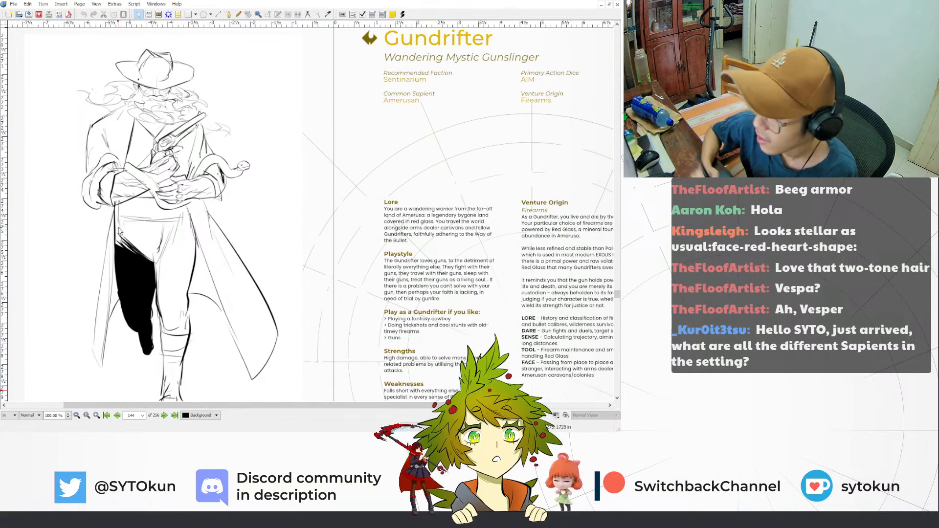
Jump back to page 67 of the rulebook and bring the Amerusan entry fully into view.
scroll(120, 230, up, 1)
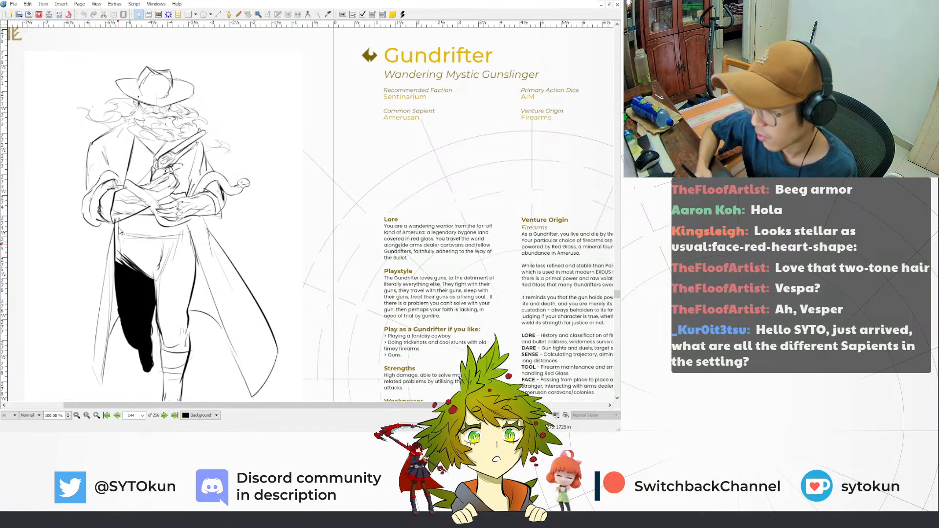
click(131, 416)
text(67)
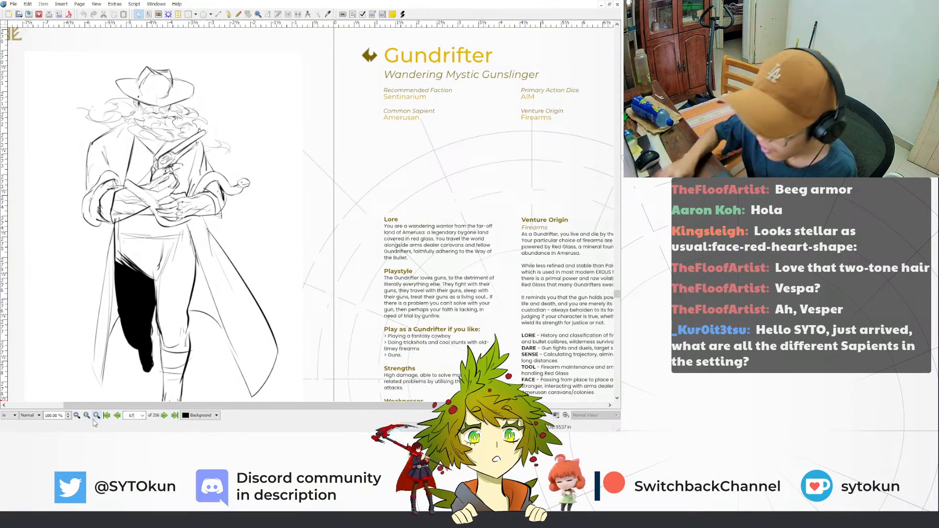
key(Return)
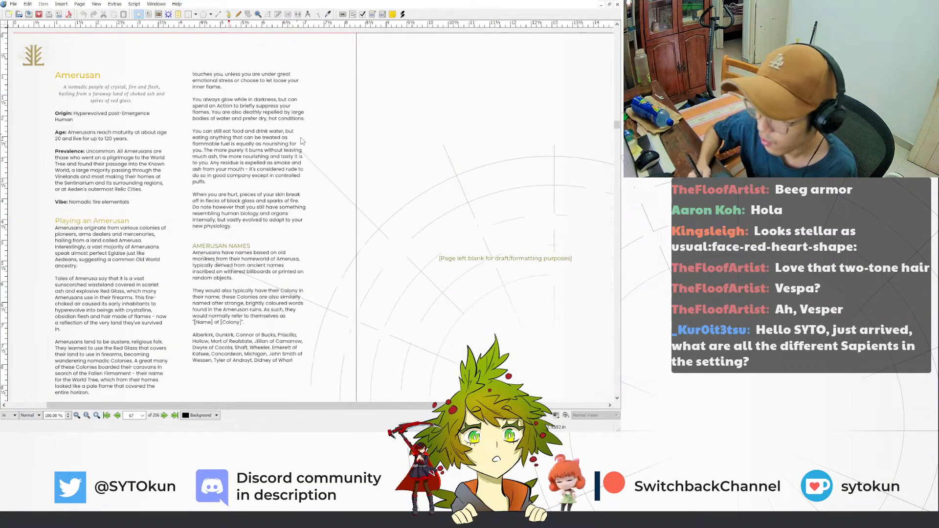
drag(358, 406, 334, 406)
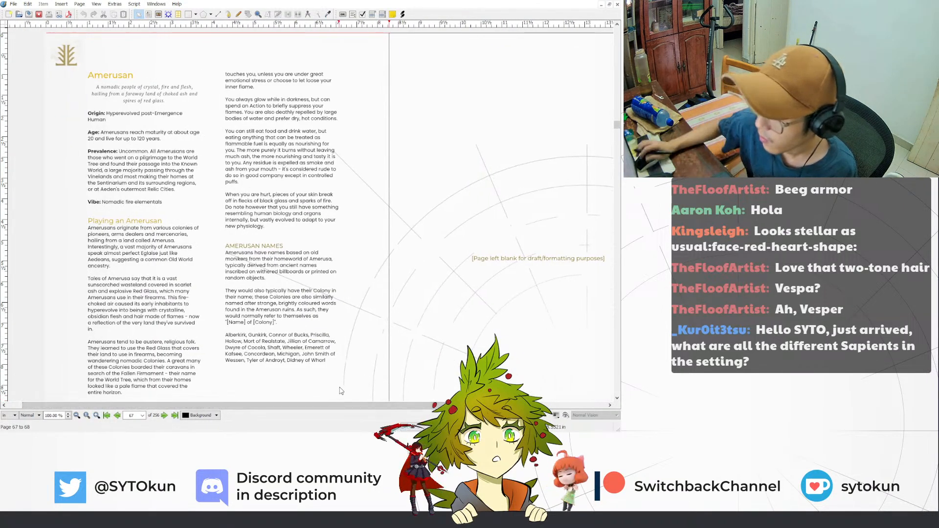
Continue past the Amerusan traits to the Phytosapien section and examine the Magoi entry with its seated illustration.
scroll(456, 332, down, 5)
scroll(455, 333, down, 14)
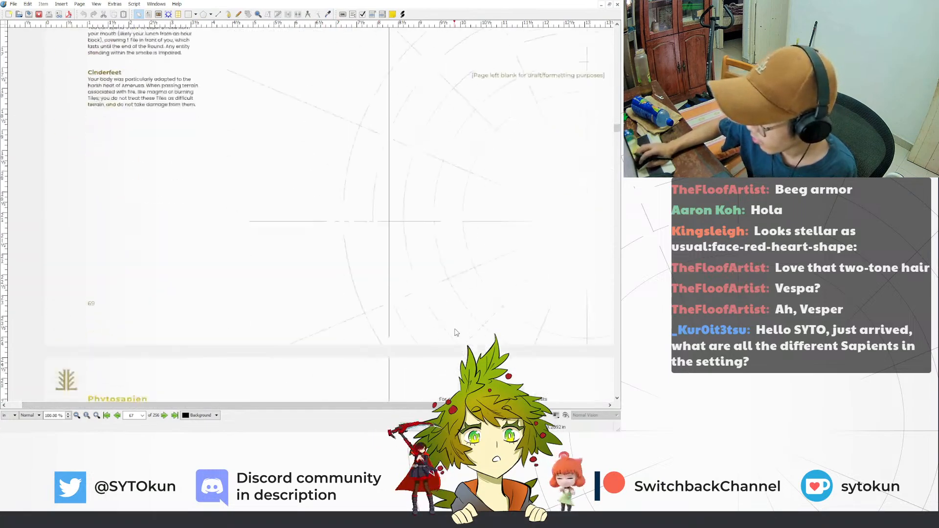
scroll(456, 332, down, 1)
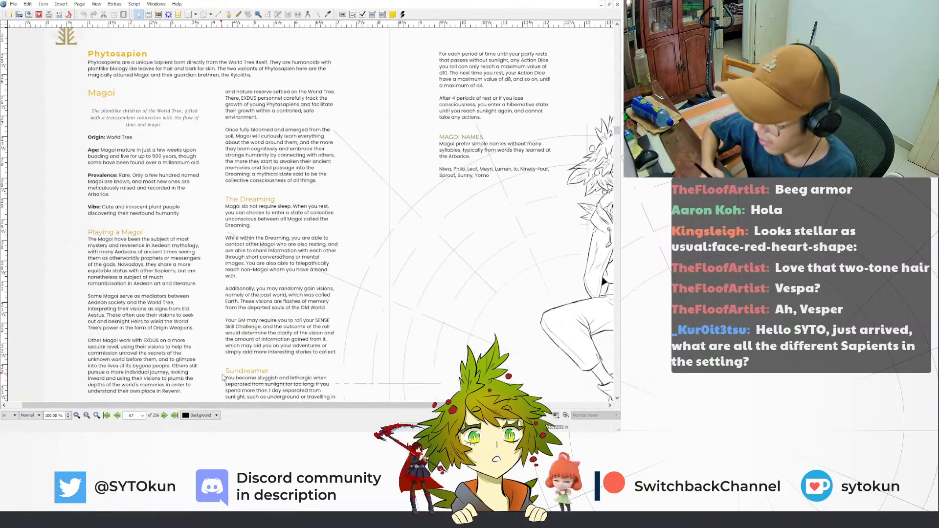
drag(226, 409, 356, 409)
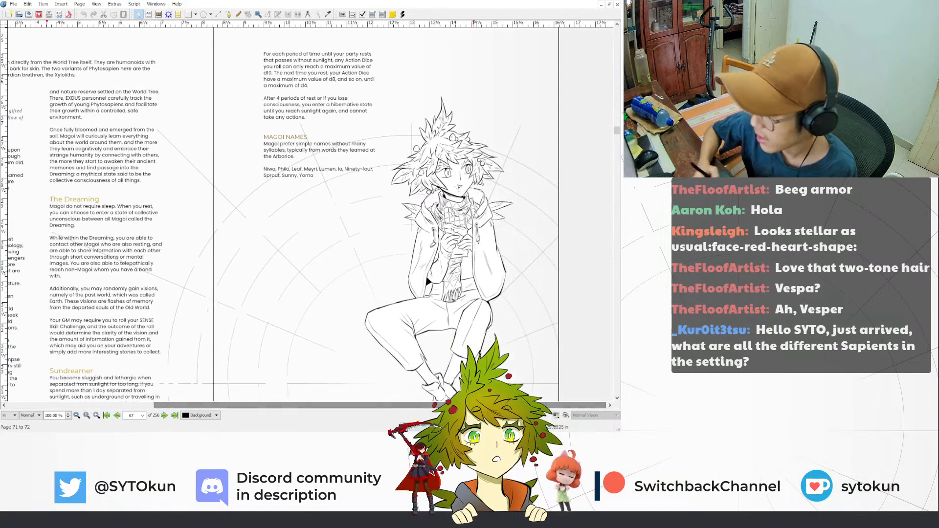
scroll(518, 170, down, 2)
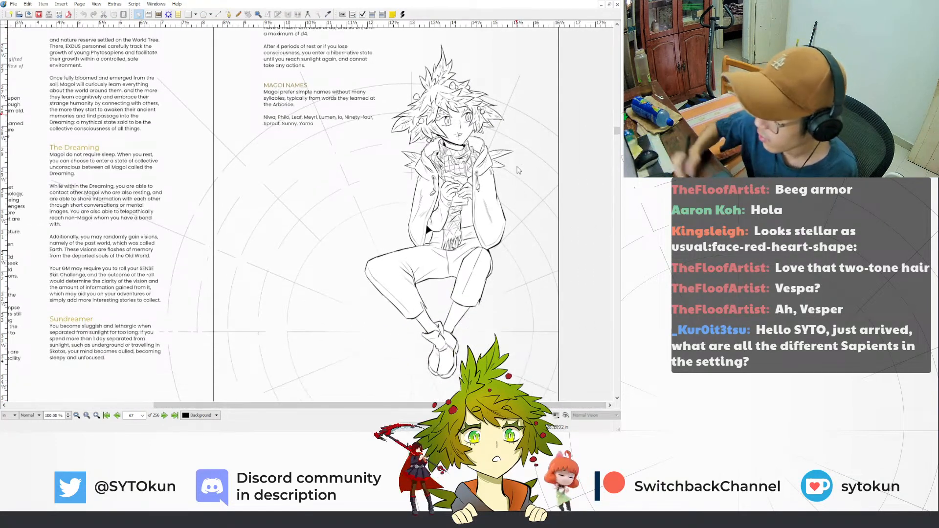
drag(346, 406, 341, 407)
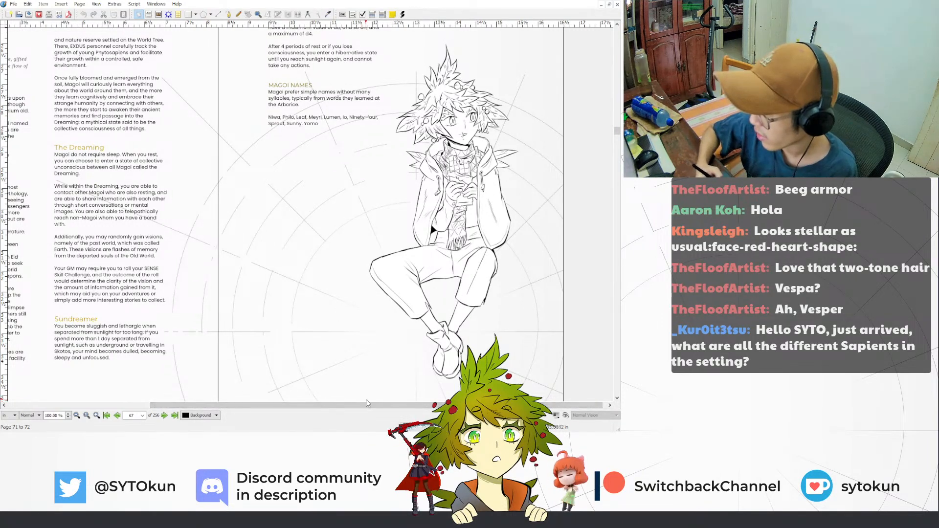
drag(341, 407, 267, 401)
Review the end of the Magoi entry and its variant traits, including Weltengeist and Hide on Bush.
scroll(295, 305, down, 10)
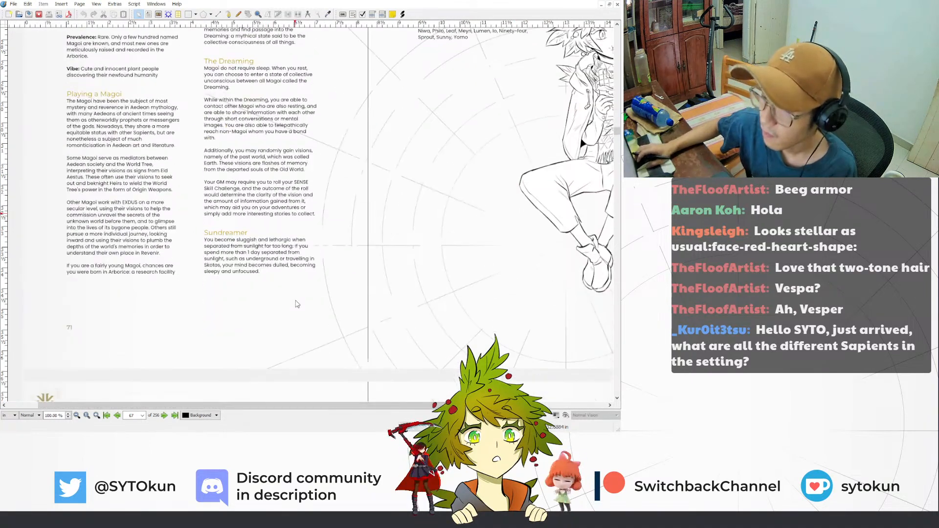
scroll(296, 304, down, 3)
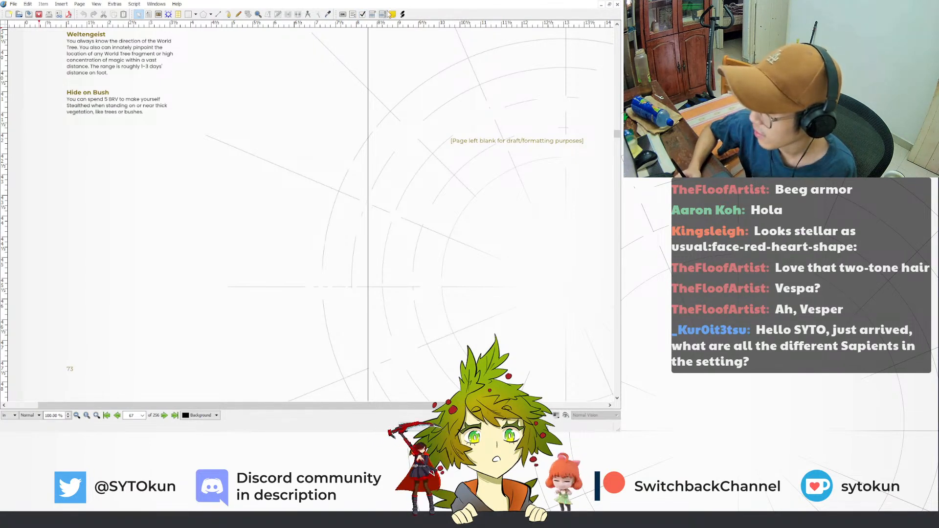
scroll(334, 159, up, 3)
scroll(336, 162, down, 2)
scroll(336, 161, down, 3)
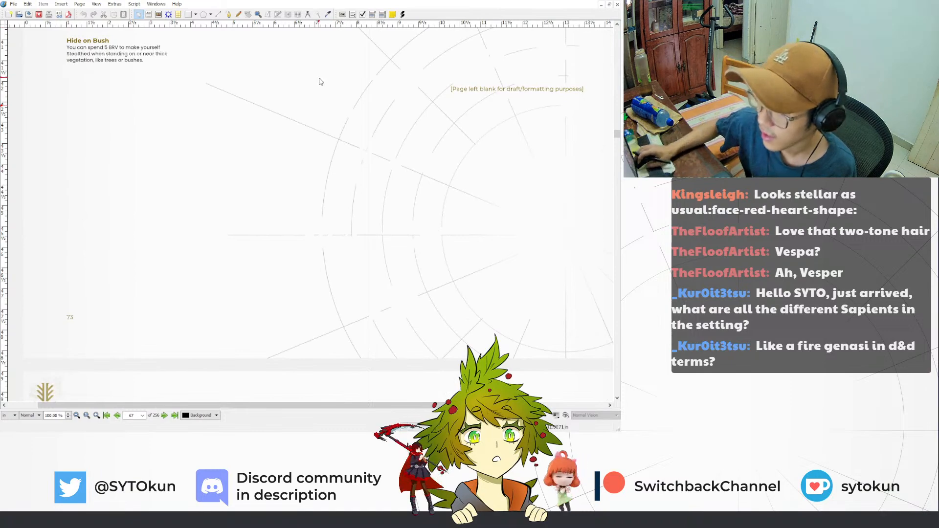
Examine the Xylolith entry with its illustration, then its variant traits such as Bark Armour and Deep Roots.
scroll(320, 81, down, 10)
scroll(320, 82, up, 1)
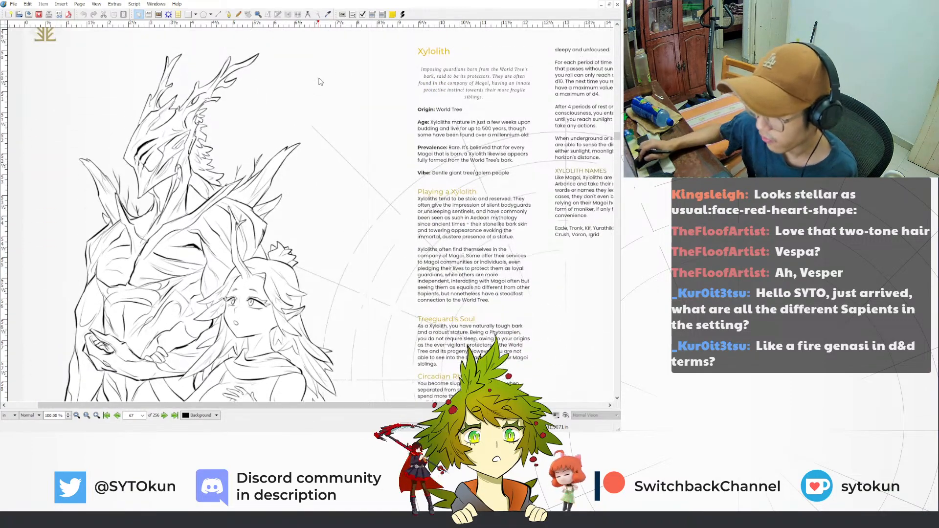
scroll(320, 81, down, 2)
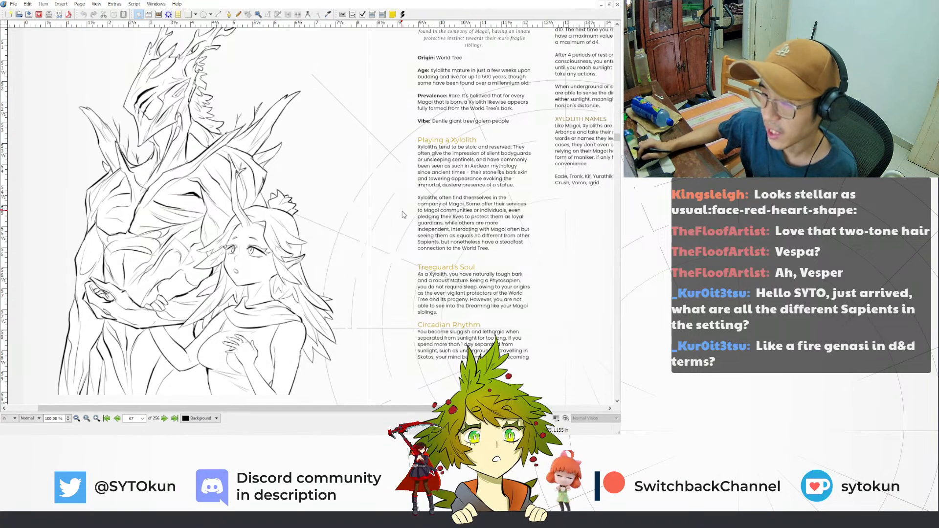
scroll(402, 214, up, 1)
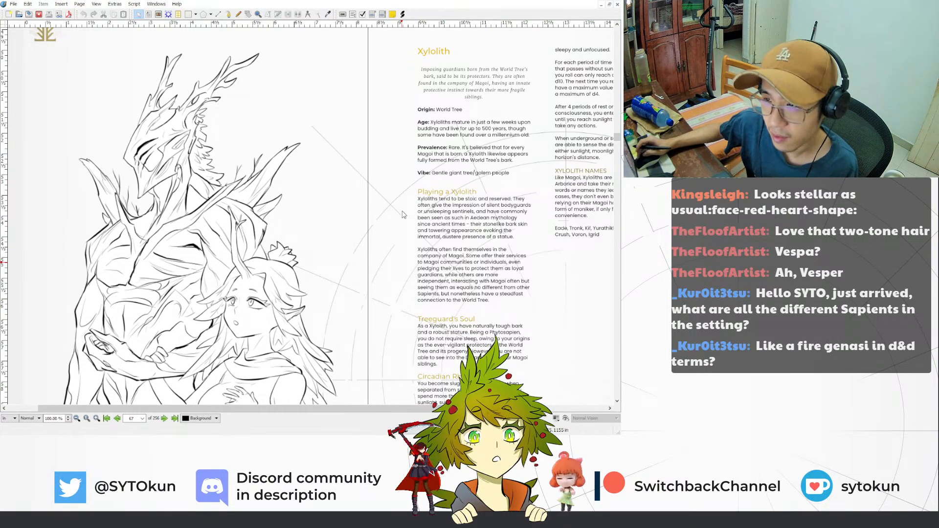
scroll(402, 214, down, 3)
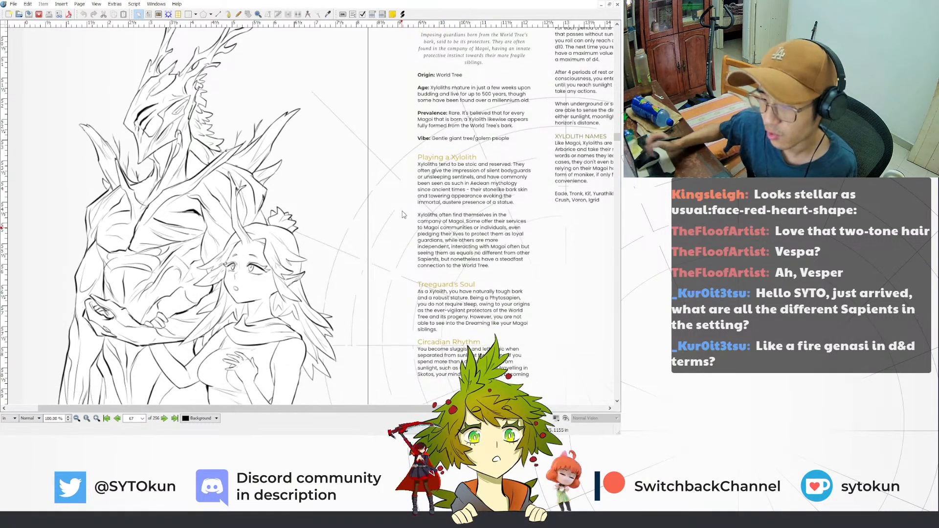
scroll(402, 214, down, 1)
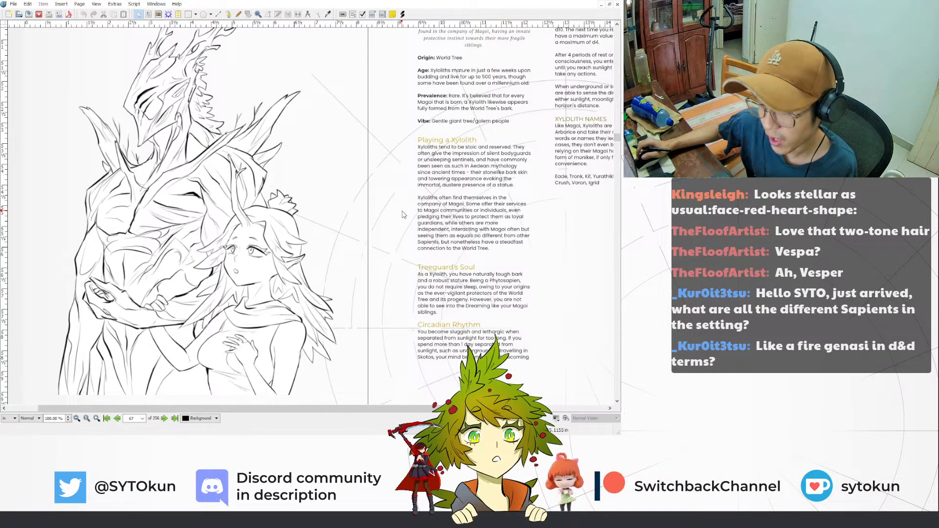
scroll(402, 214, down, 12)
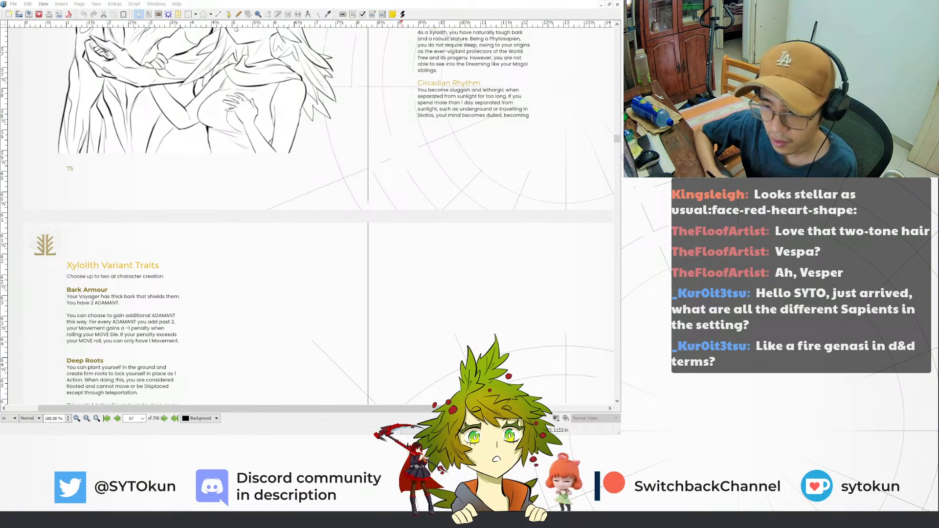
scroll(262, 311, down, 20)
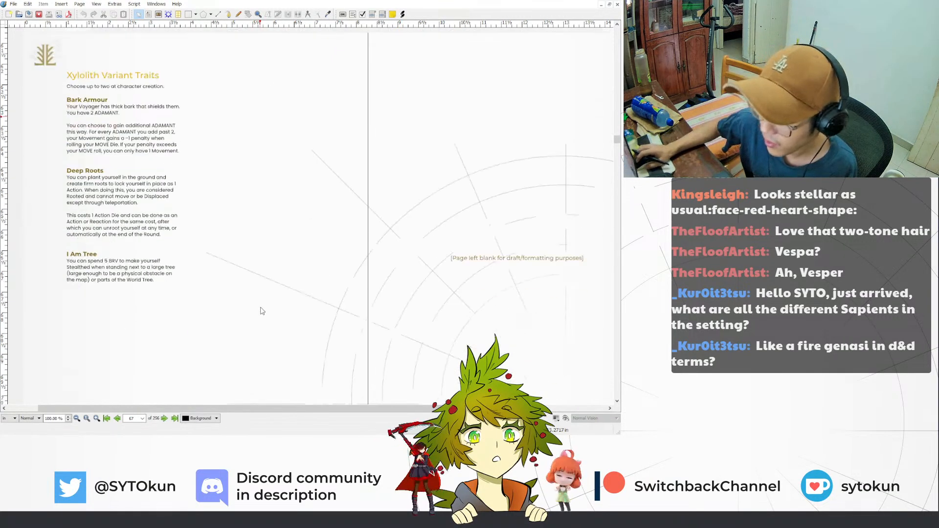
Examine the Kaibi entry on pages 79 to 80, with its text and the coloured sword-bearer illustration framed in view.
scroll(262, 311, down, 10)
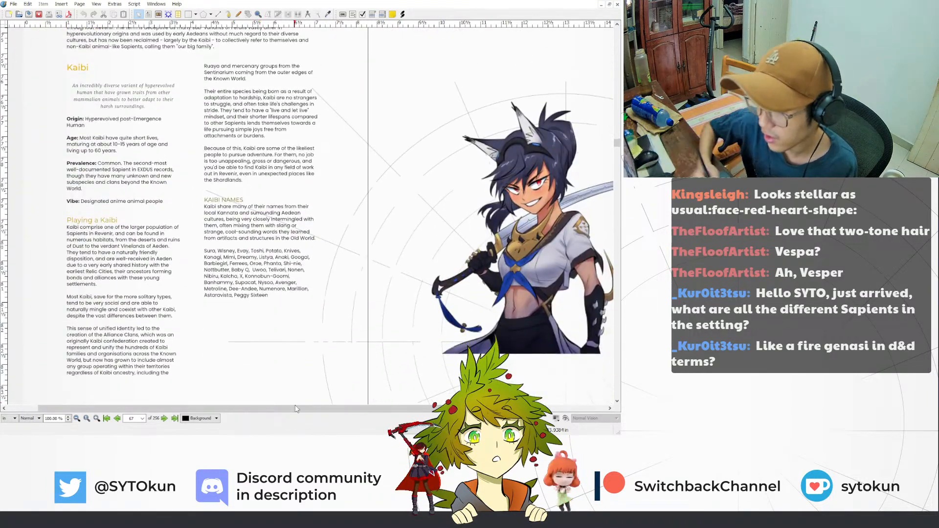
drag(319, 408, 355, 419)
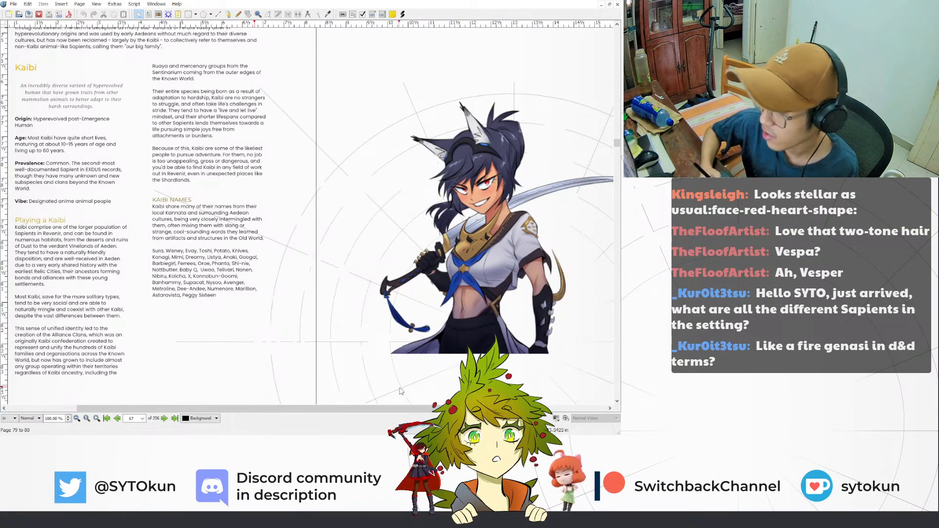
mouse_move(404, 408)
mouse_down()
mouse_move(432, 412)
mouse_move(421, 412)
mouse_up()
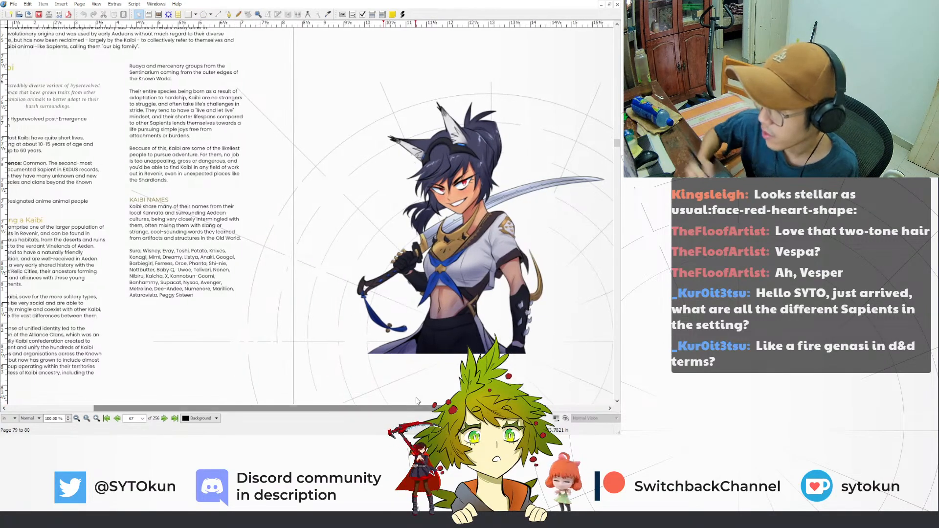
scroll(424, 265, down, 2)
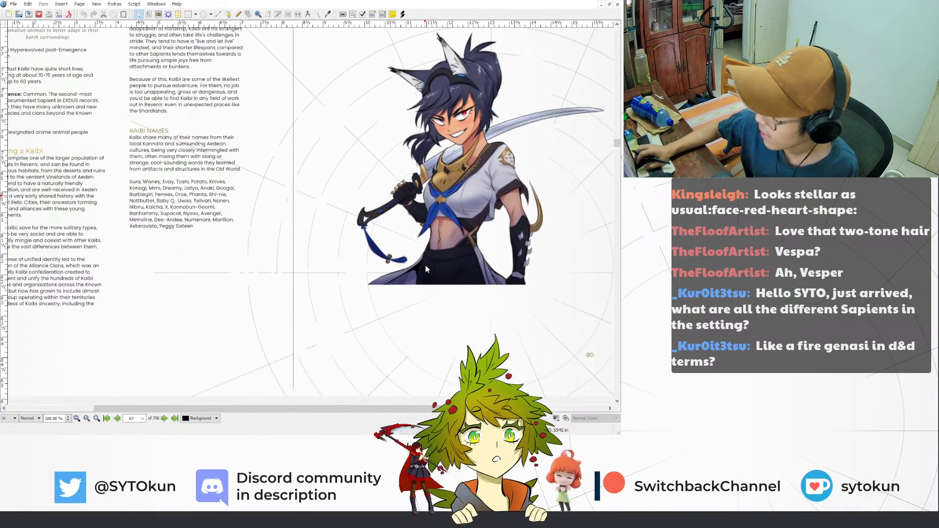
drag(372, 413, 398, 410)
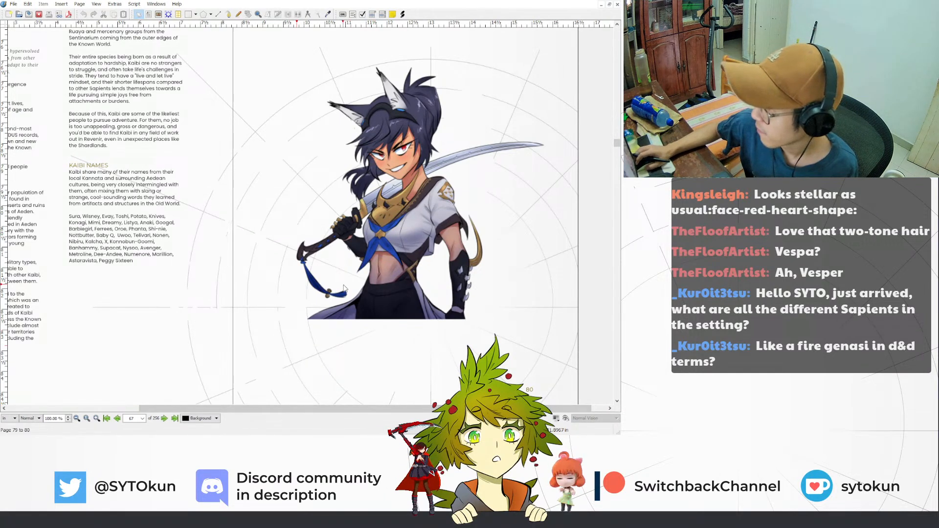
scroll(344, 289, down, 2)
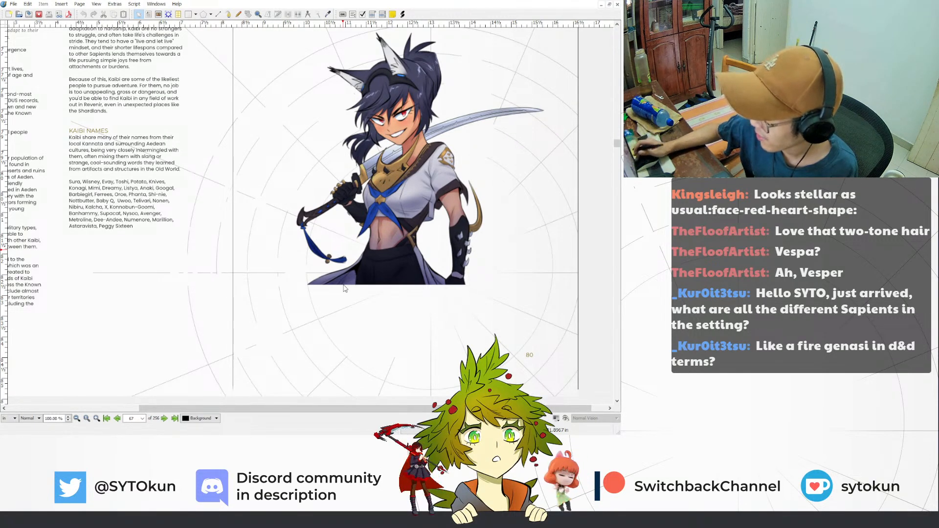
scroll(344, 289, up, 1)
scroll(345, 289, up, 1)
scroll(345, 289, down, 2)
scroll(345, 288, up, 3)
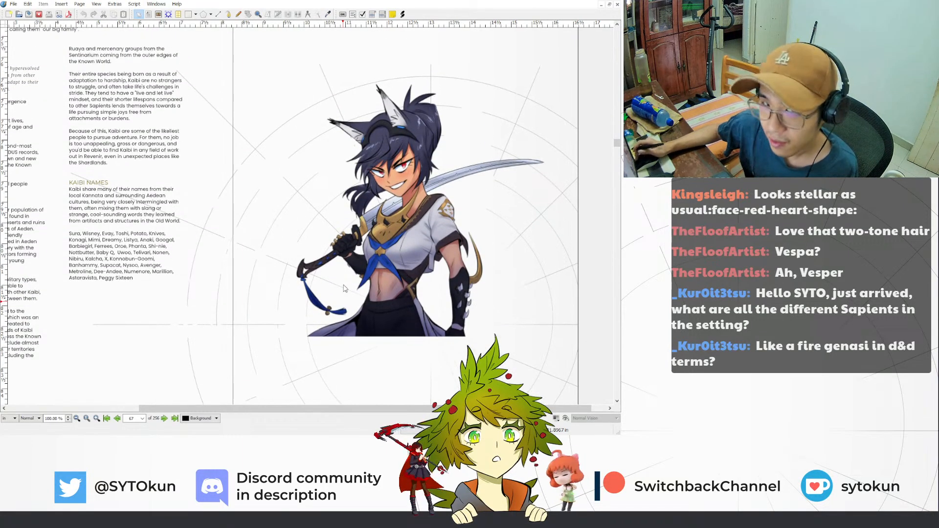
scroll(412, 314, left, 3)
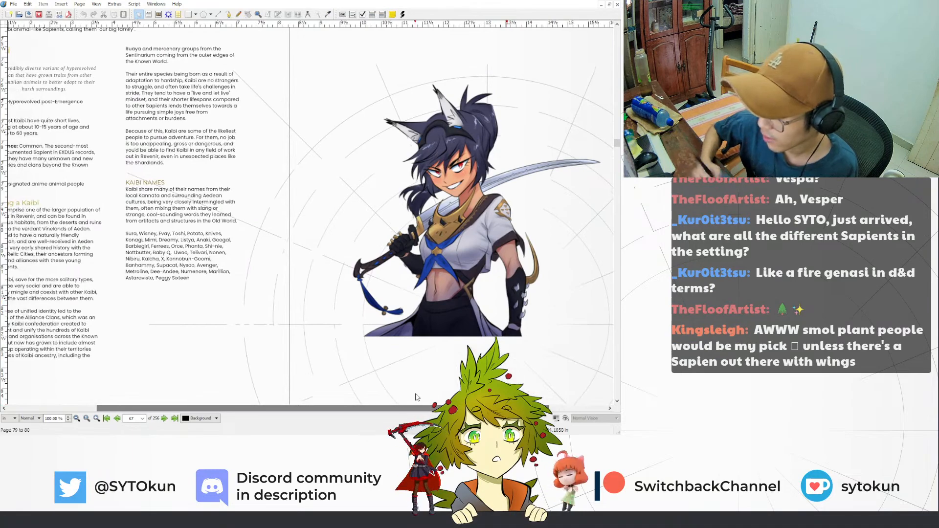
Skim the Kaibi variant traits and examine the Ruaya entry together with its reptilian portrait.
scroll(412, 314, down, 7)
scroll(412, 313, down, 20)
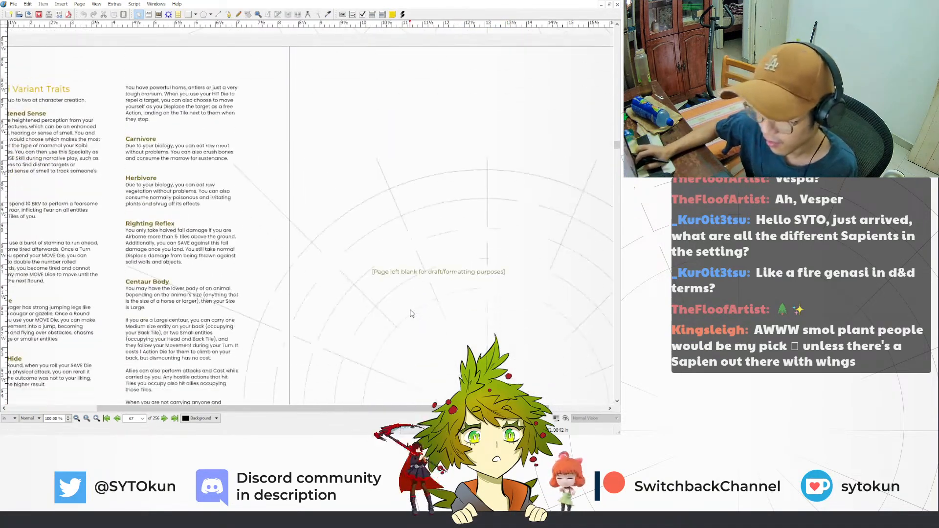
scroll(412, 313, down, 12)
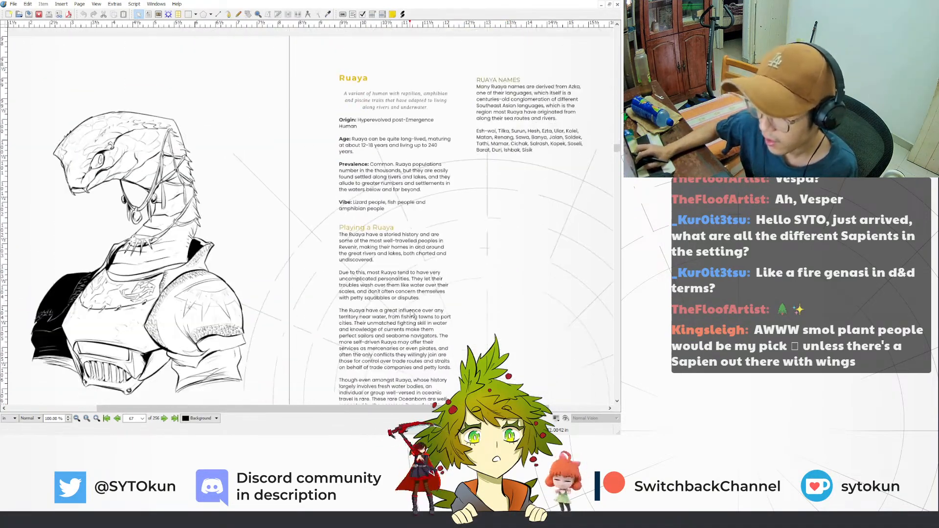
scroll(365, 402, left, 3)
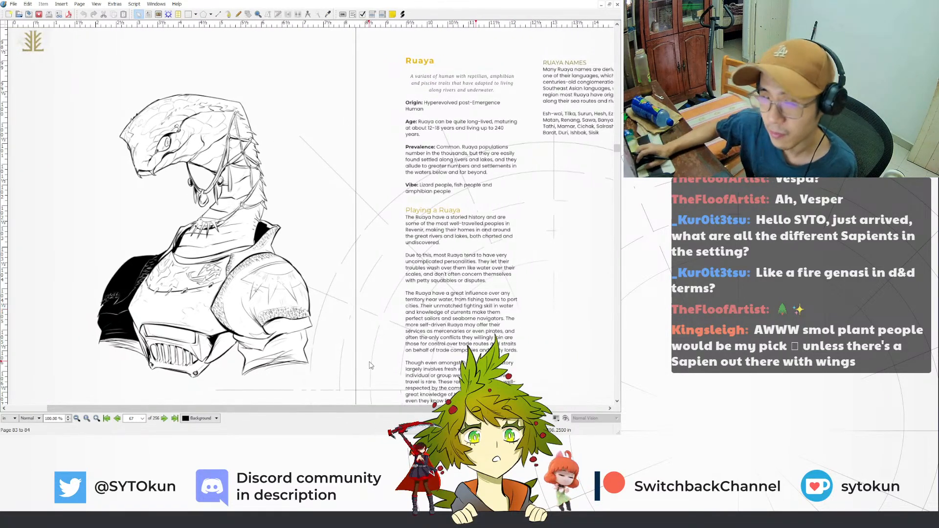
scroll(342, 338, down, 1)
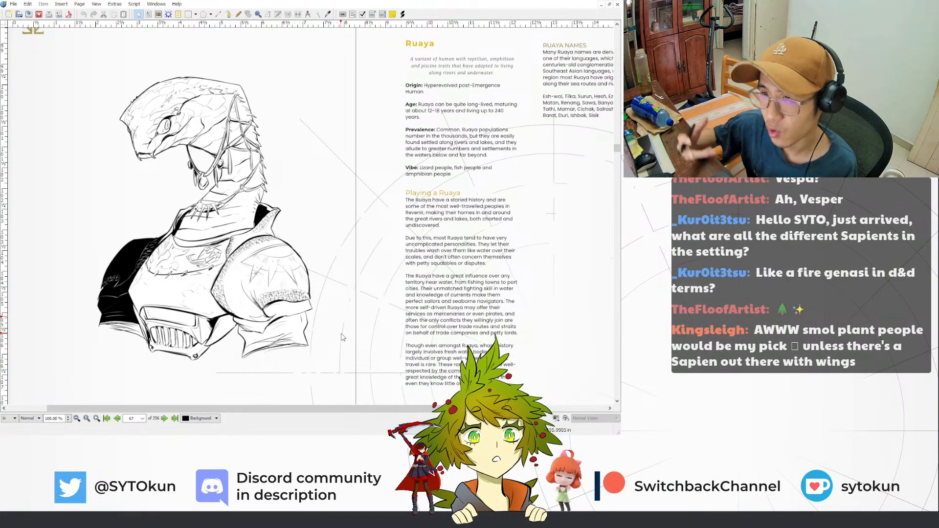
scroll(342, 337, up, 1)
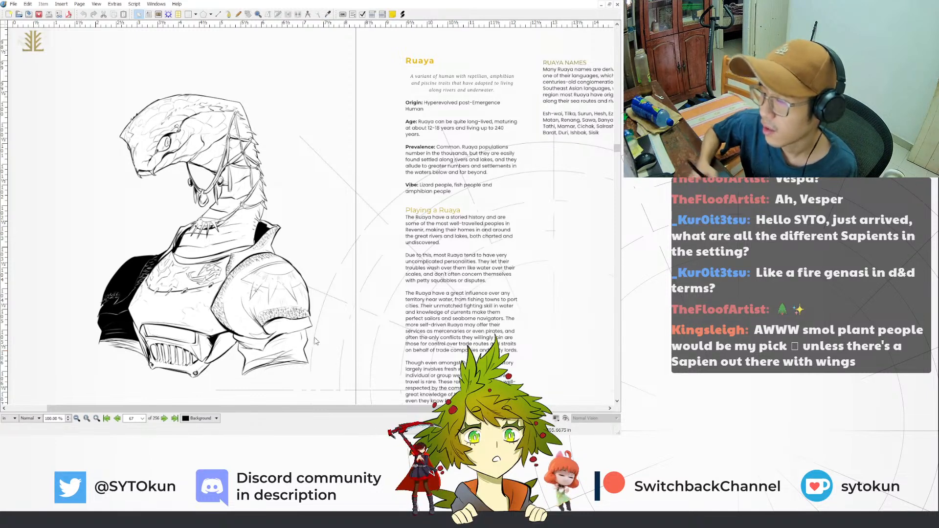
Review the Ruaya variant traits and continue on to the start of the Orzlaty entry.
scroll(357, 260, down, 10)
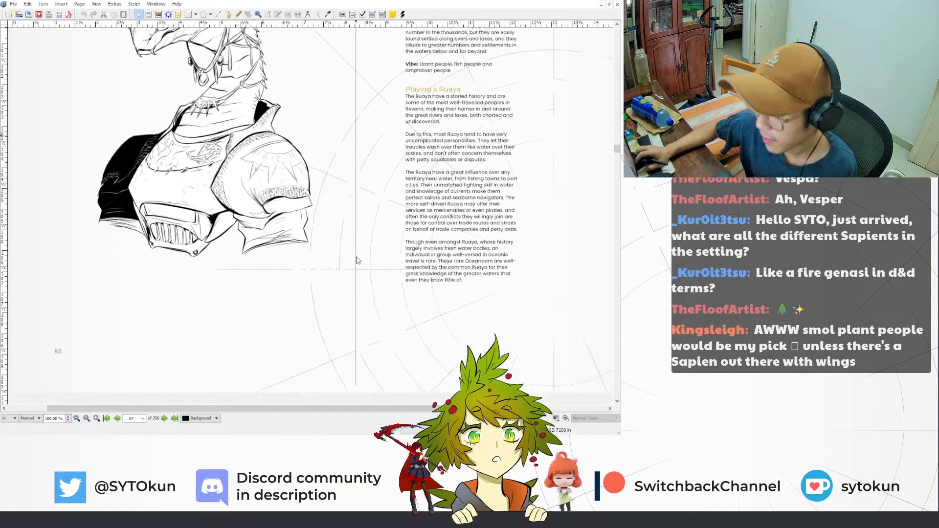
scroll(357, 260, down, 3)
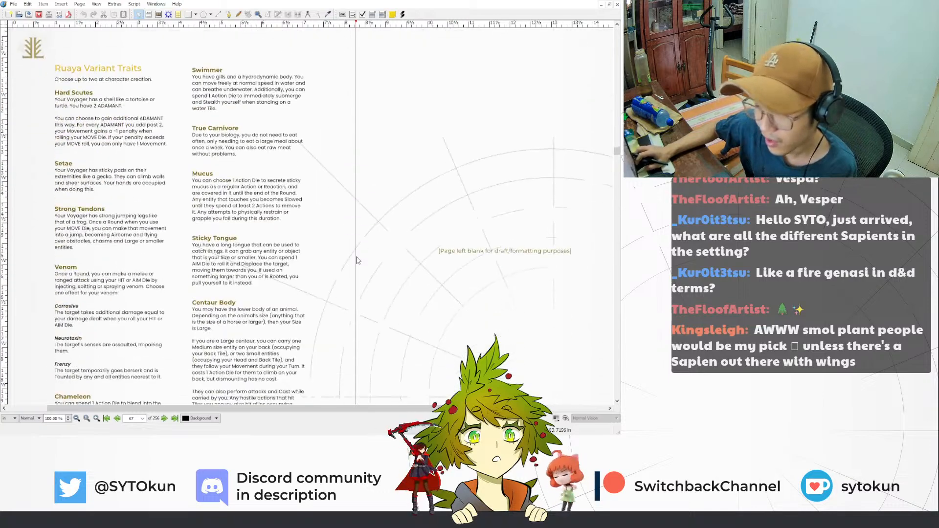
scroll(357, 260, down, 7)
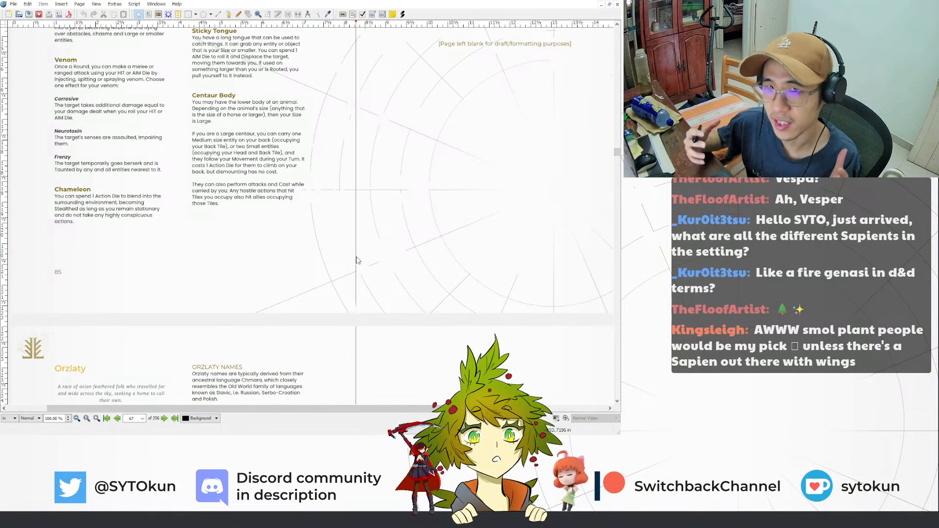
Examine the Orzlaty entry on pages 87 to 88, with its text and the birdfolk line drawing framed in view.
scroll(357, 261, down, 3)
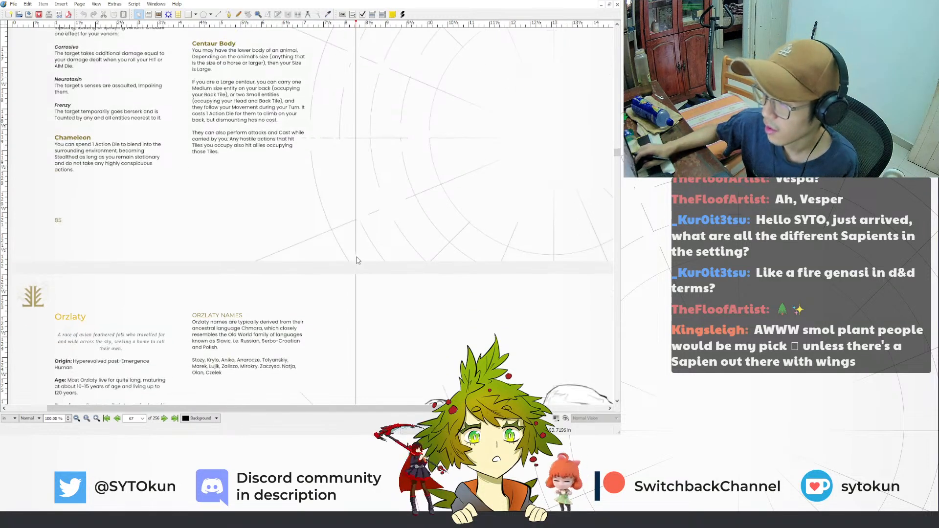
scroll(357, 261, down, 10)
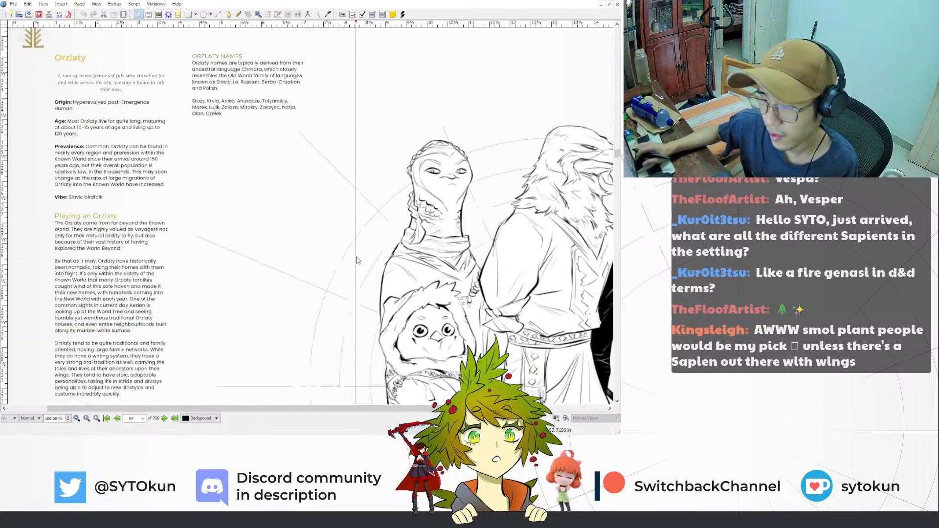
scroll(357, 260, up, 1)
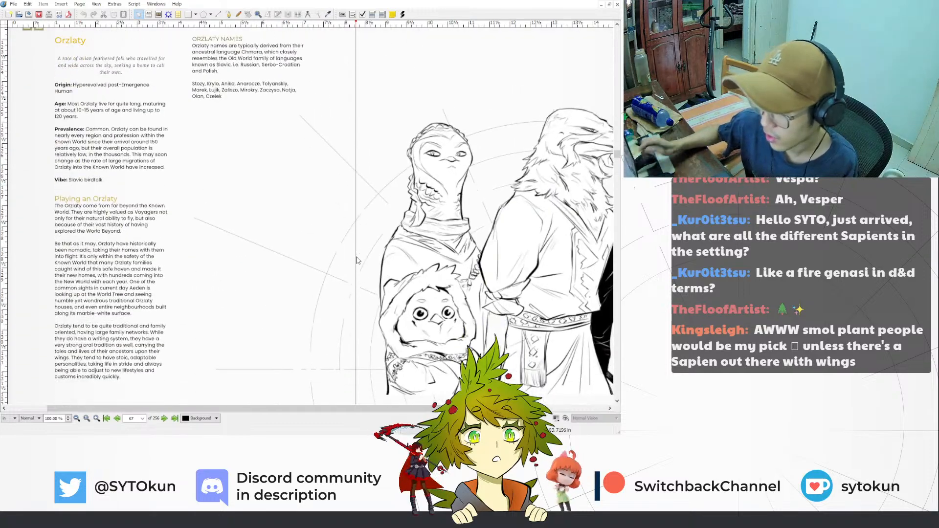
drag(309, 408, 409, 409)
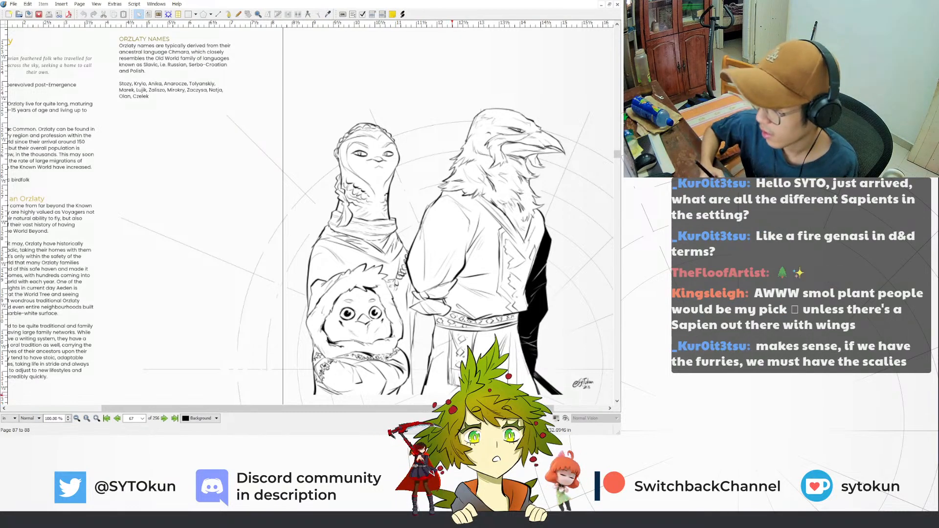
mouse_move(442, 408)
mouse_down()
mouse_move(455, 409)
mouse_move(437, 408)
mouse_up()
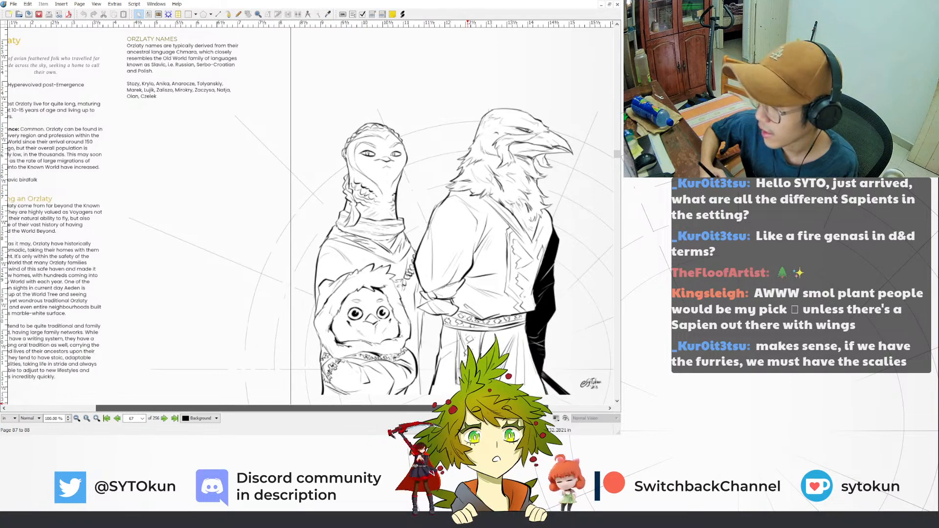
drag(436, 409, 381, 417)
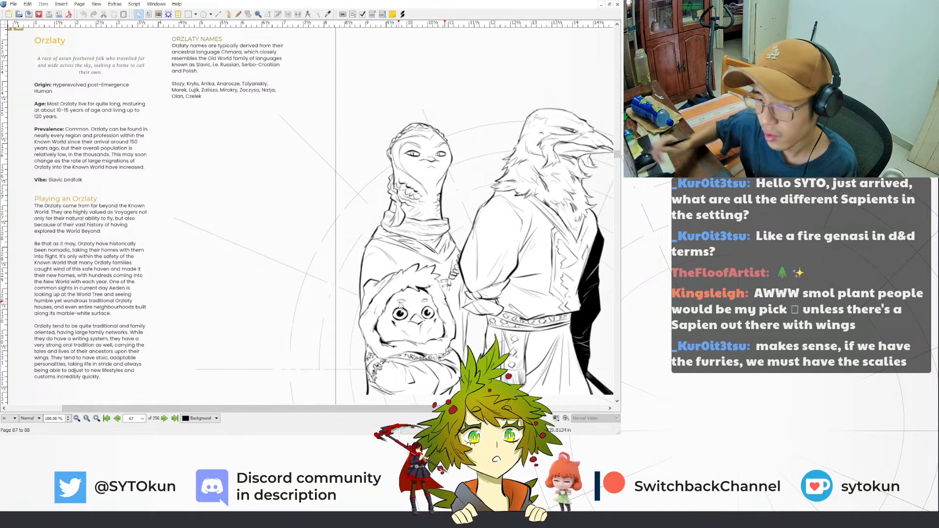
Skim the Orzlaty variant traits and examine the Síoraí entry together with its blue-haired, winged character illustration.
scroll(381, 249, down, 8)
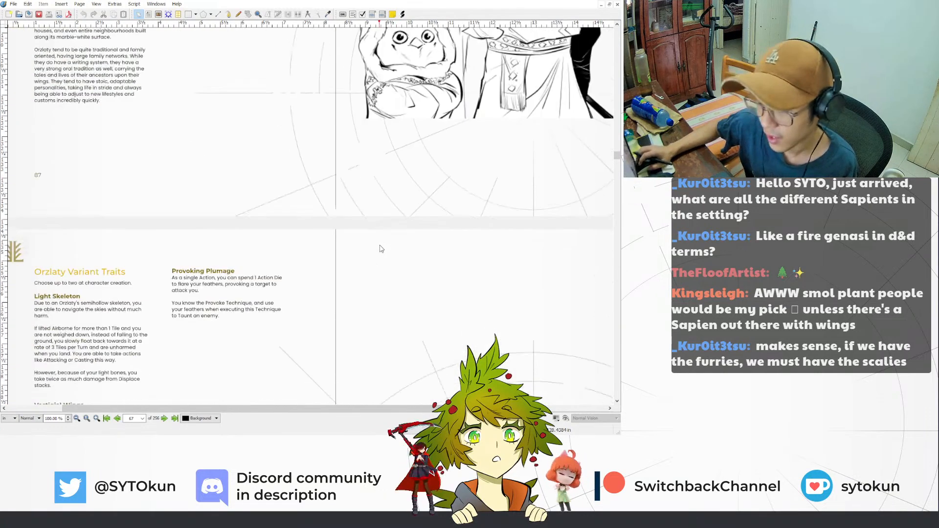
scroll(381, 248, down, 4)
scroll(381, 248, down, 8)
scroll(381, 249, down, 8)
scroll(381, 249, down, 2)
scroll(381, 248, up, 2)
drag(315, 414, 377, 419)
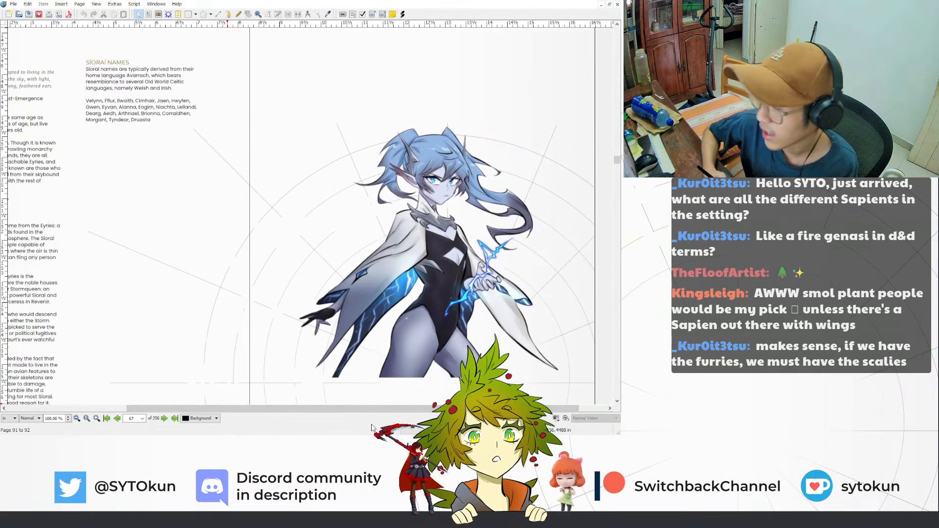